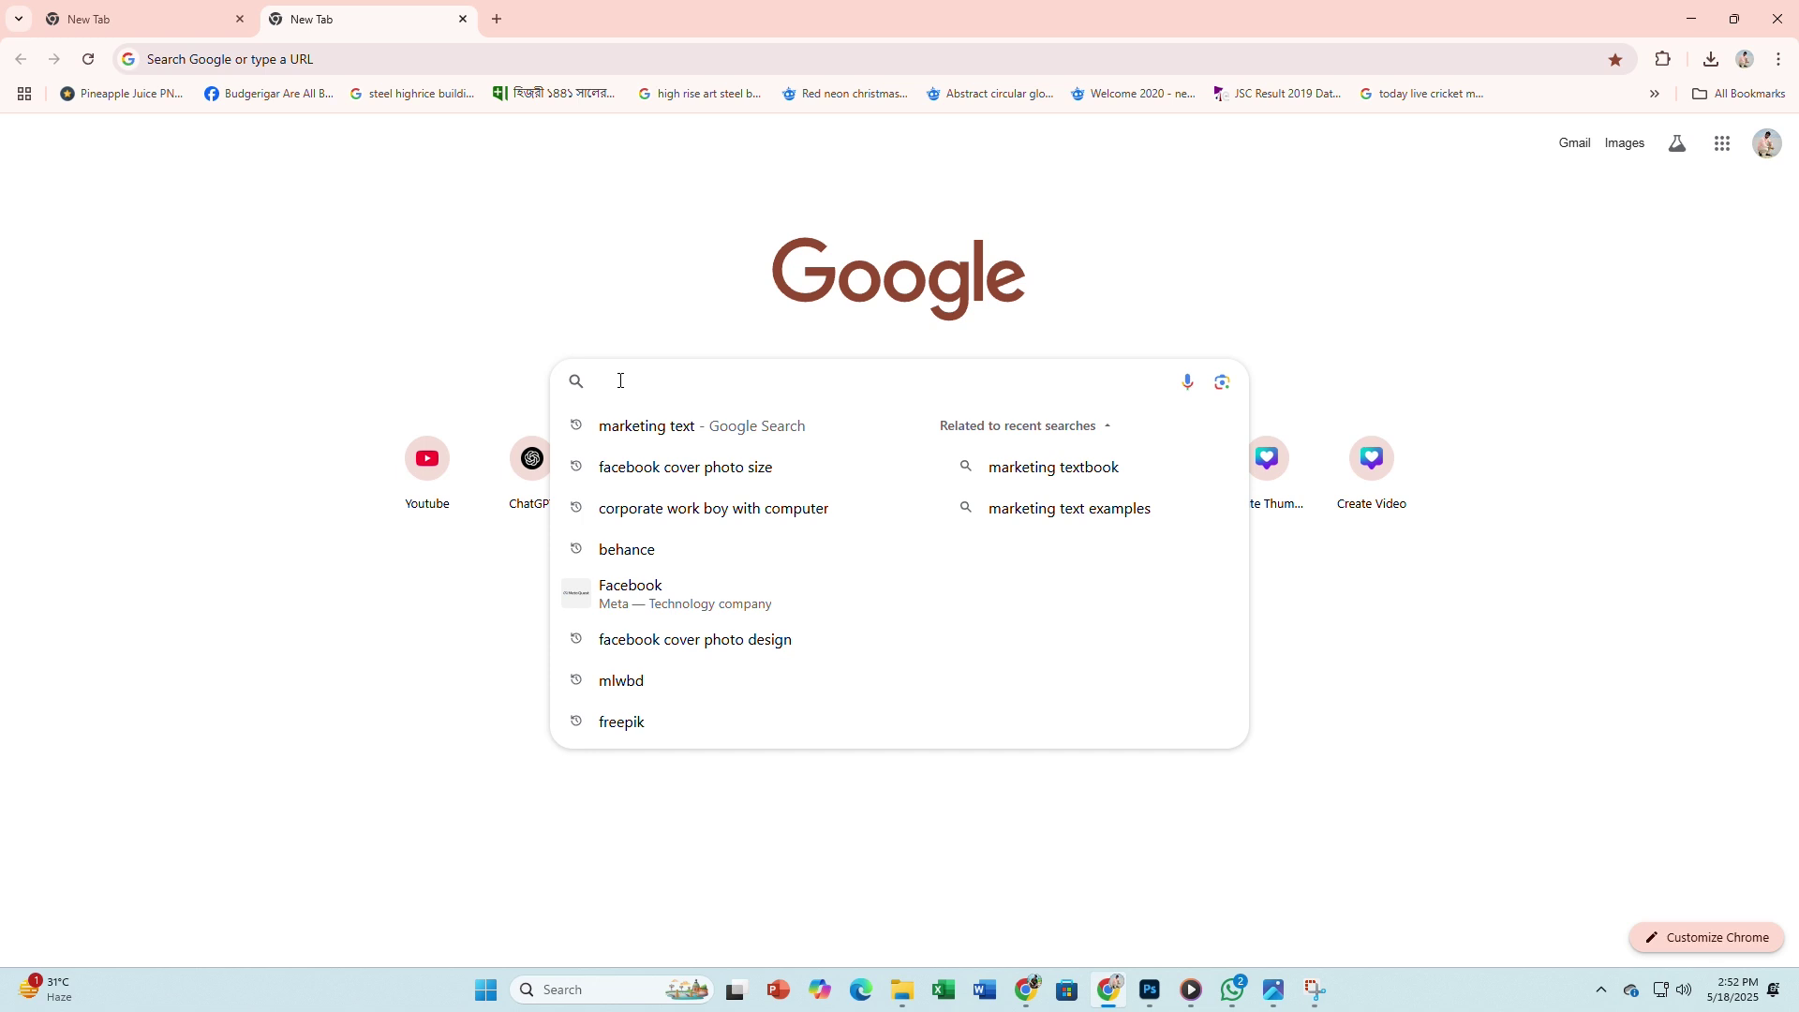
# Step: Search Google Images for "facebook cover photo size" and open the Teamwork Solutions safe-zone guide image
pyautogui.write('fa')
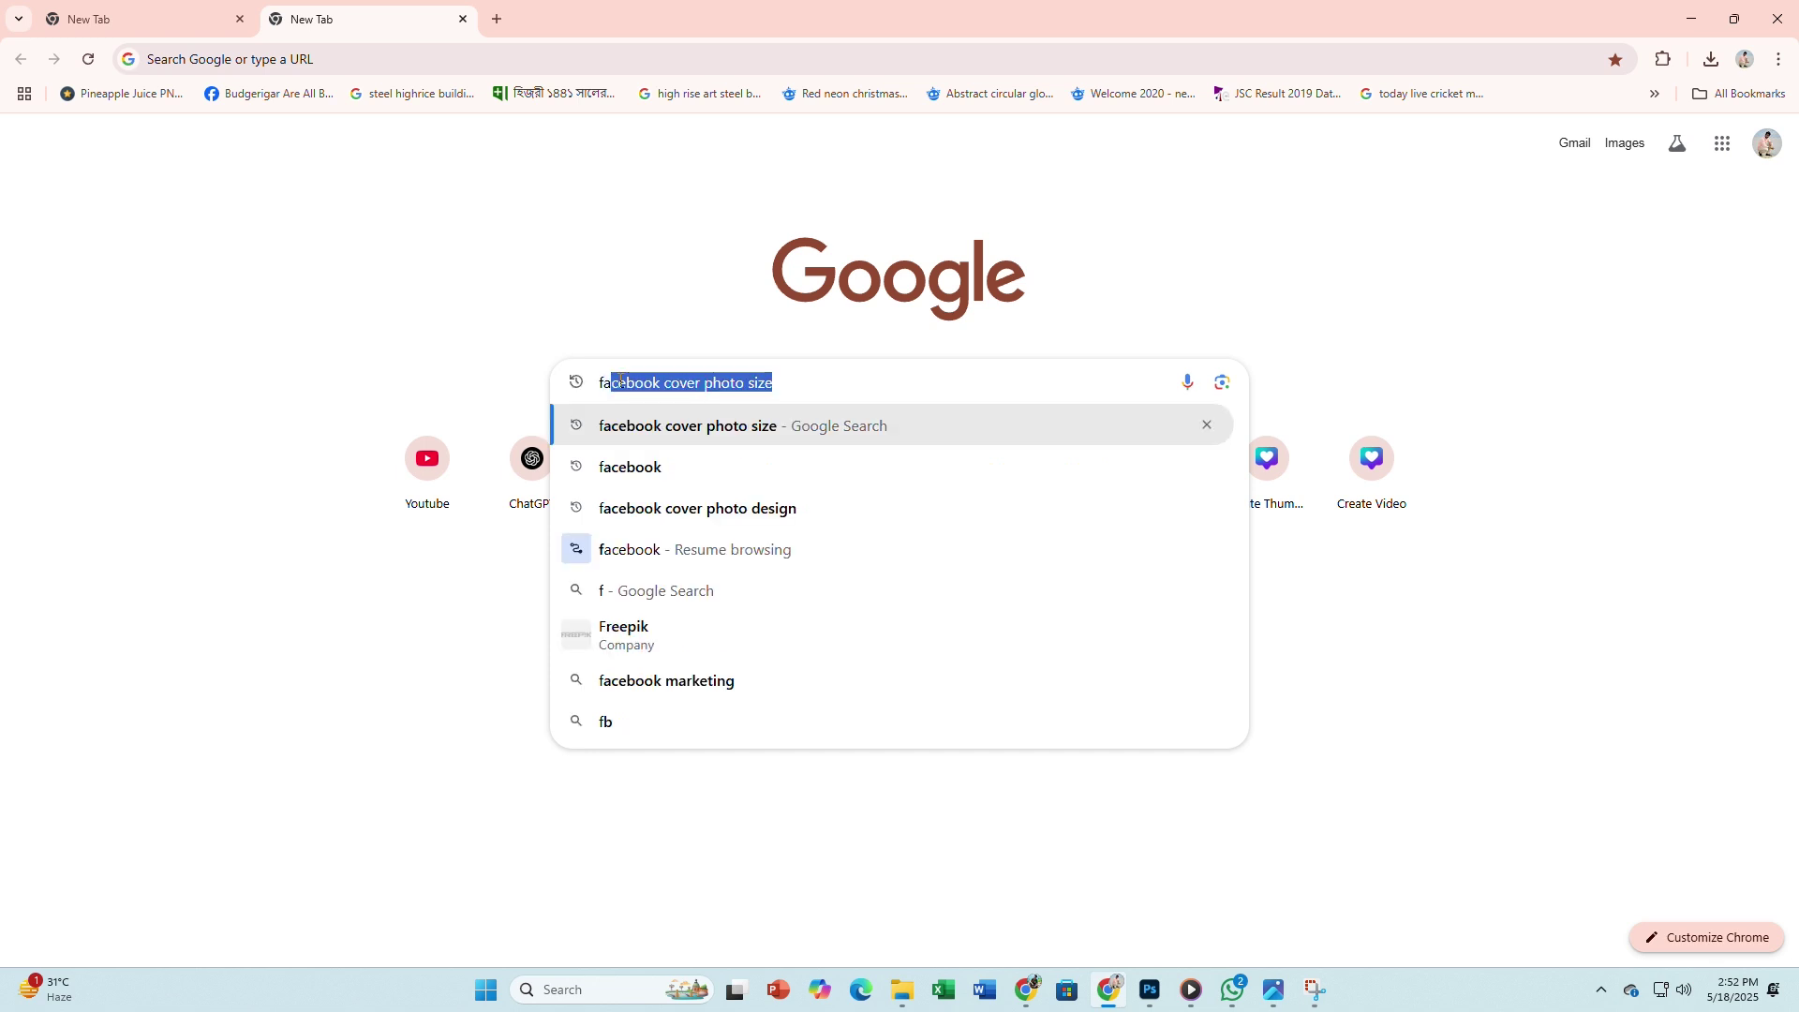
pyautogui.write('cebook')
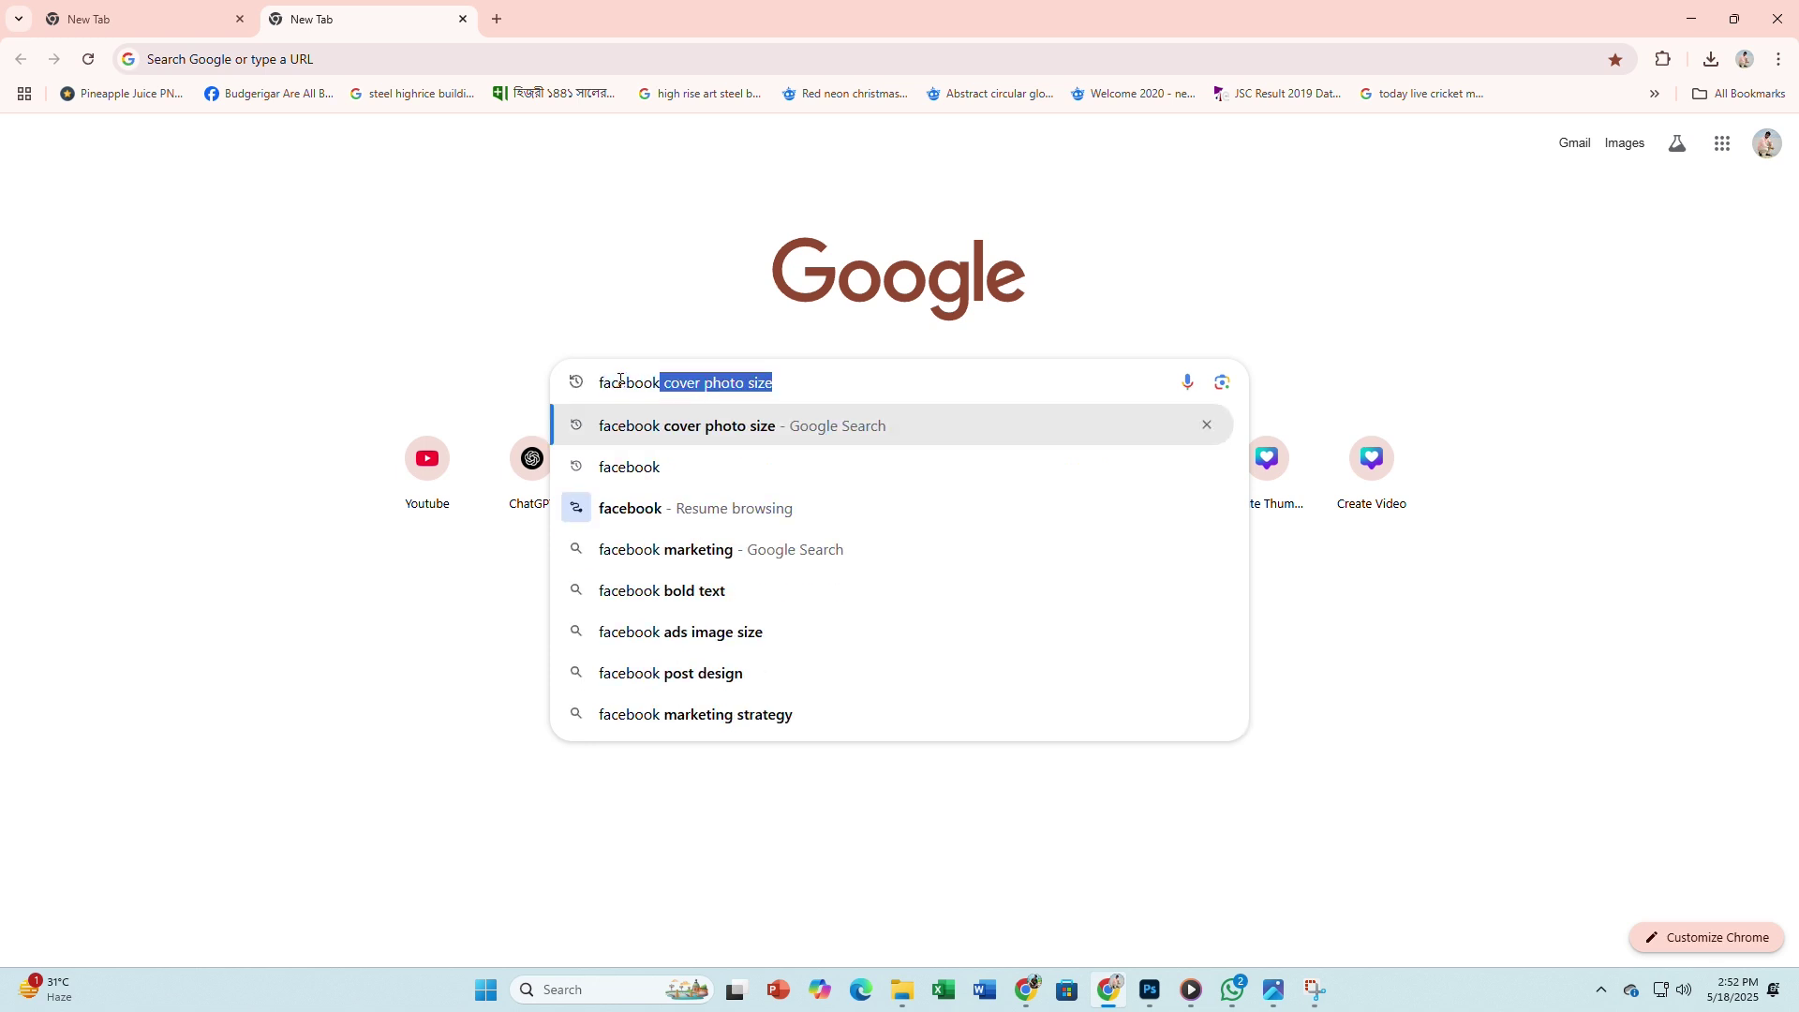
pyautogui.press('Return')
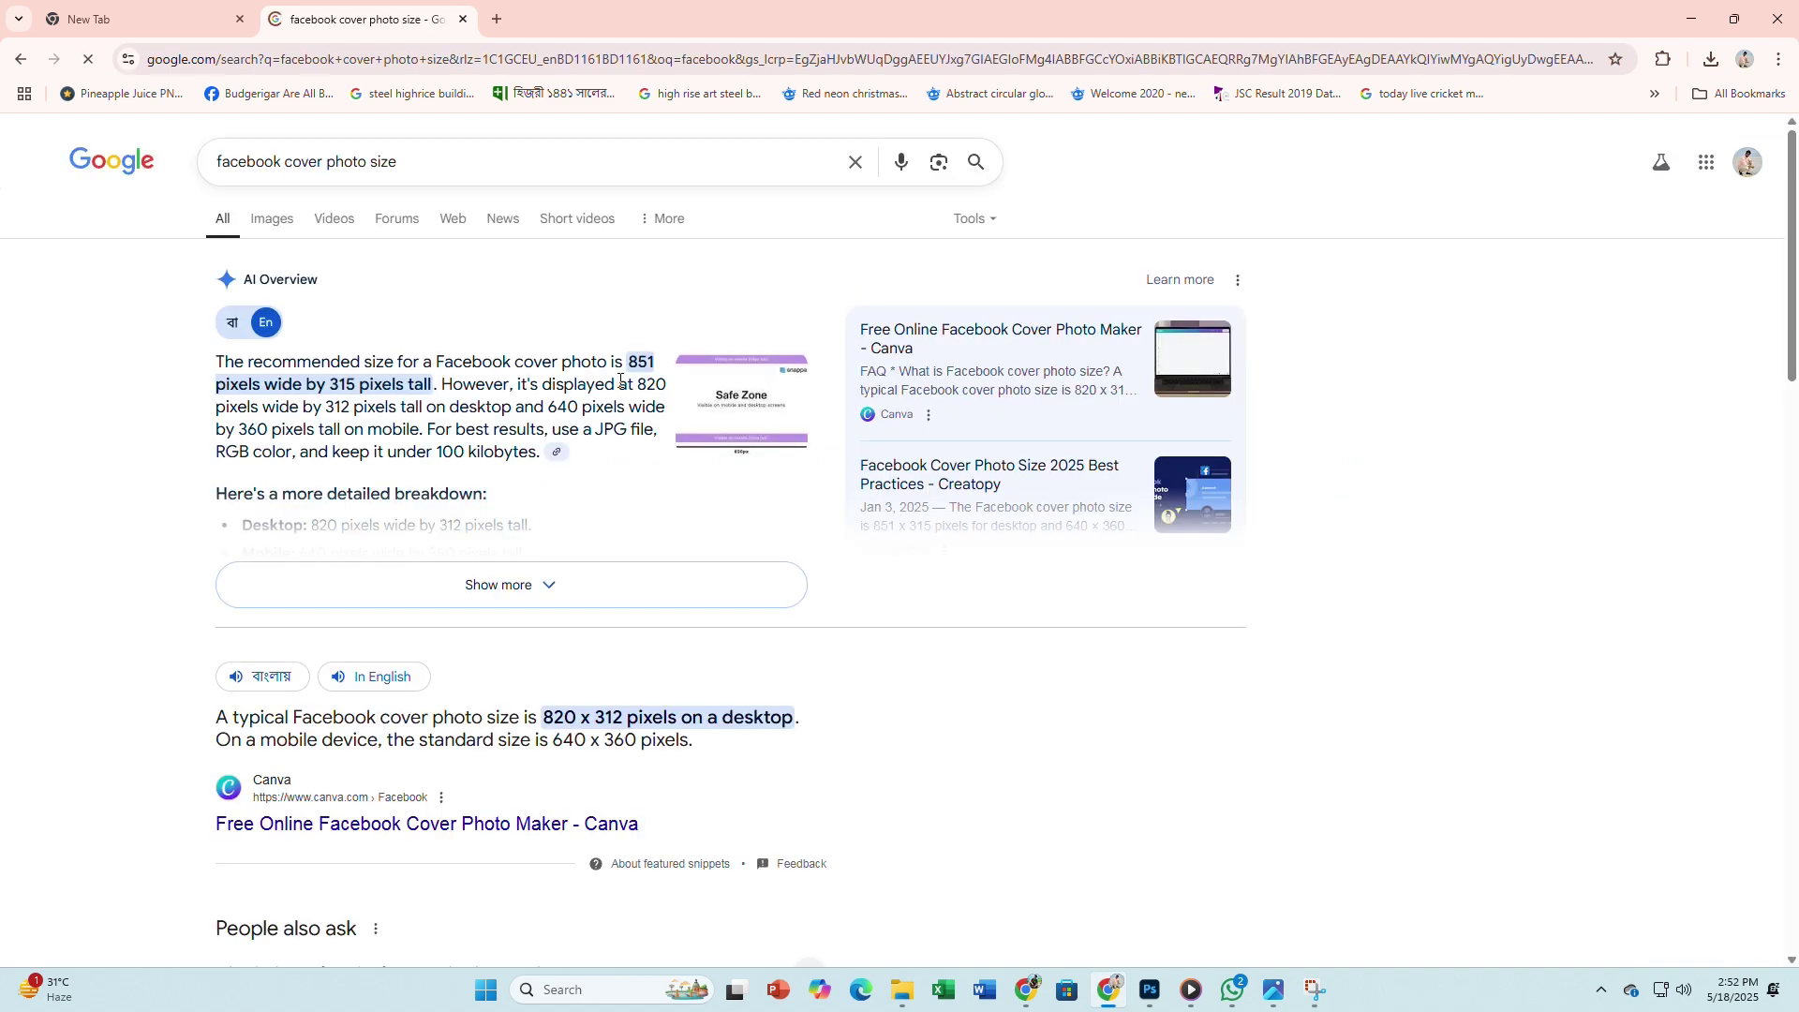
pyautogui.click(270, 220)
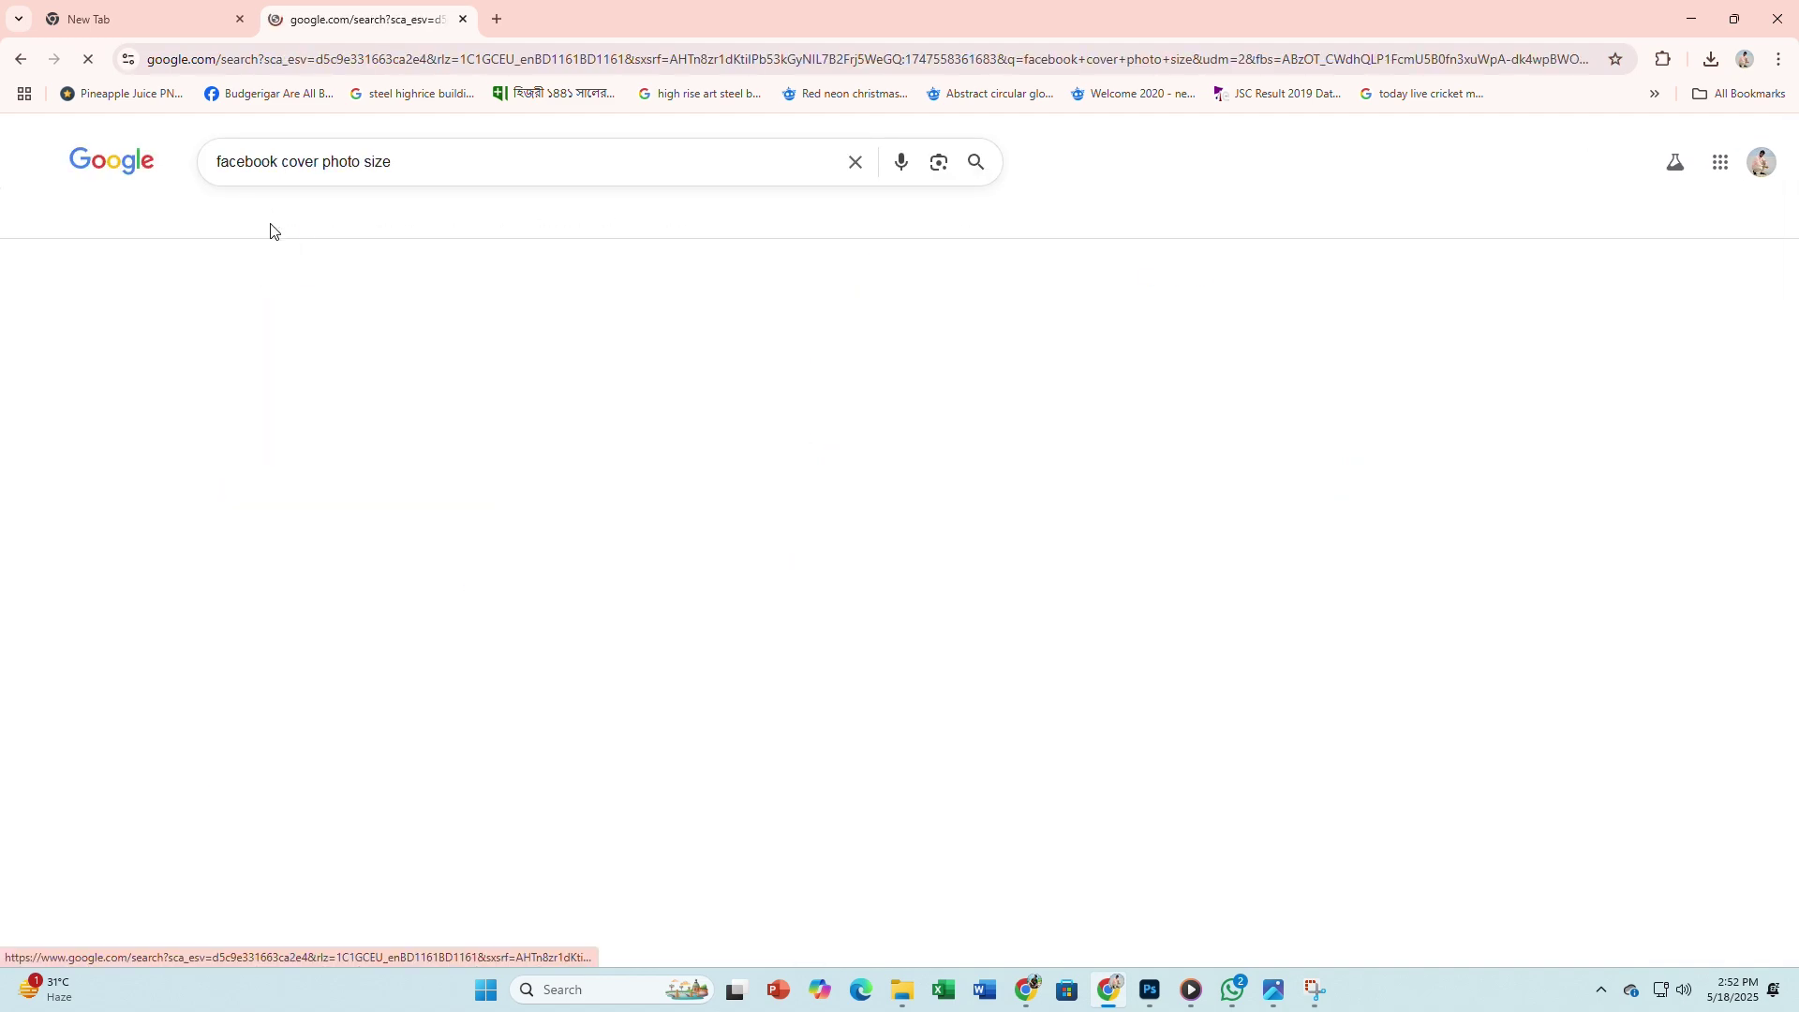
pyautogui.click(491, 426)
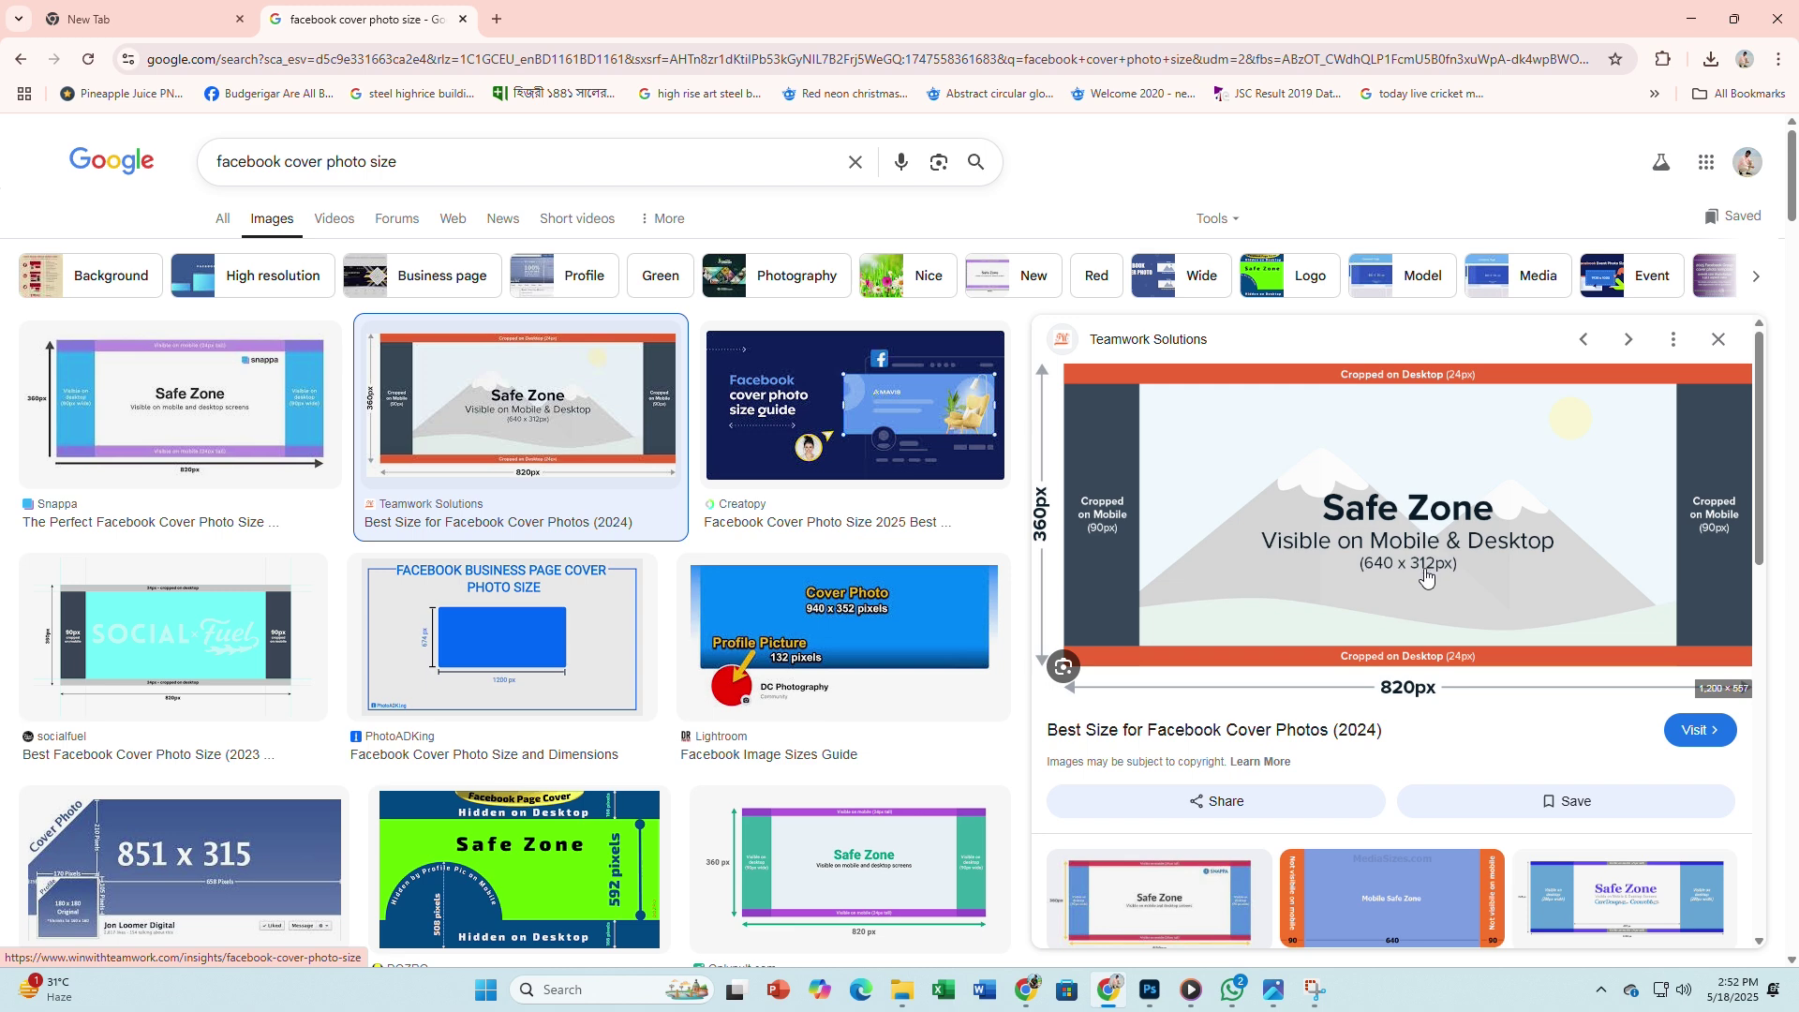
# Step: Search for "Facebook Cover" in a new browser tab and show the image results
pyautogui.click(496, 18)
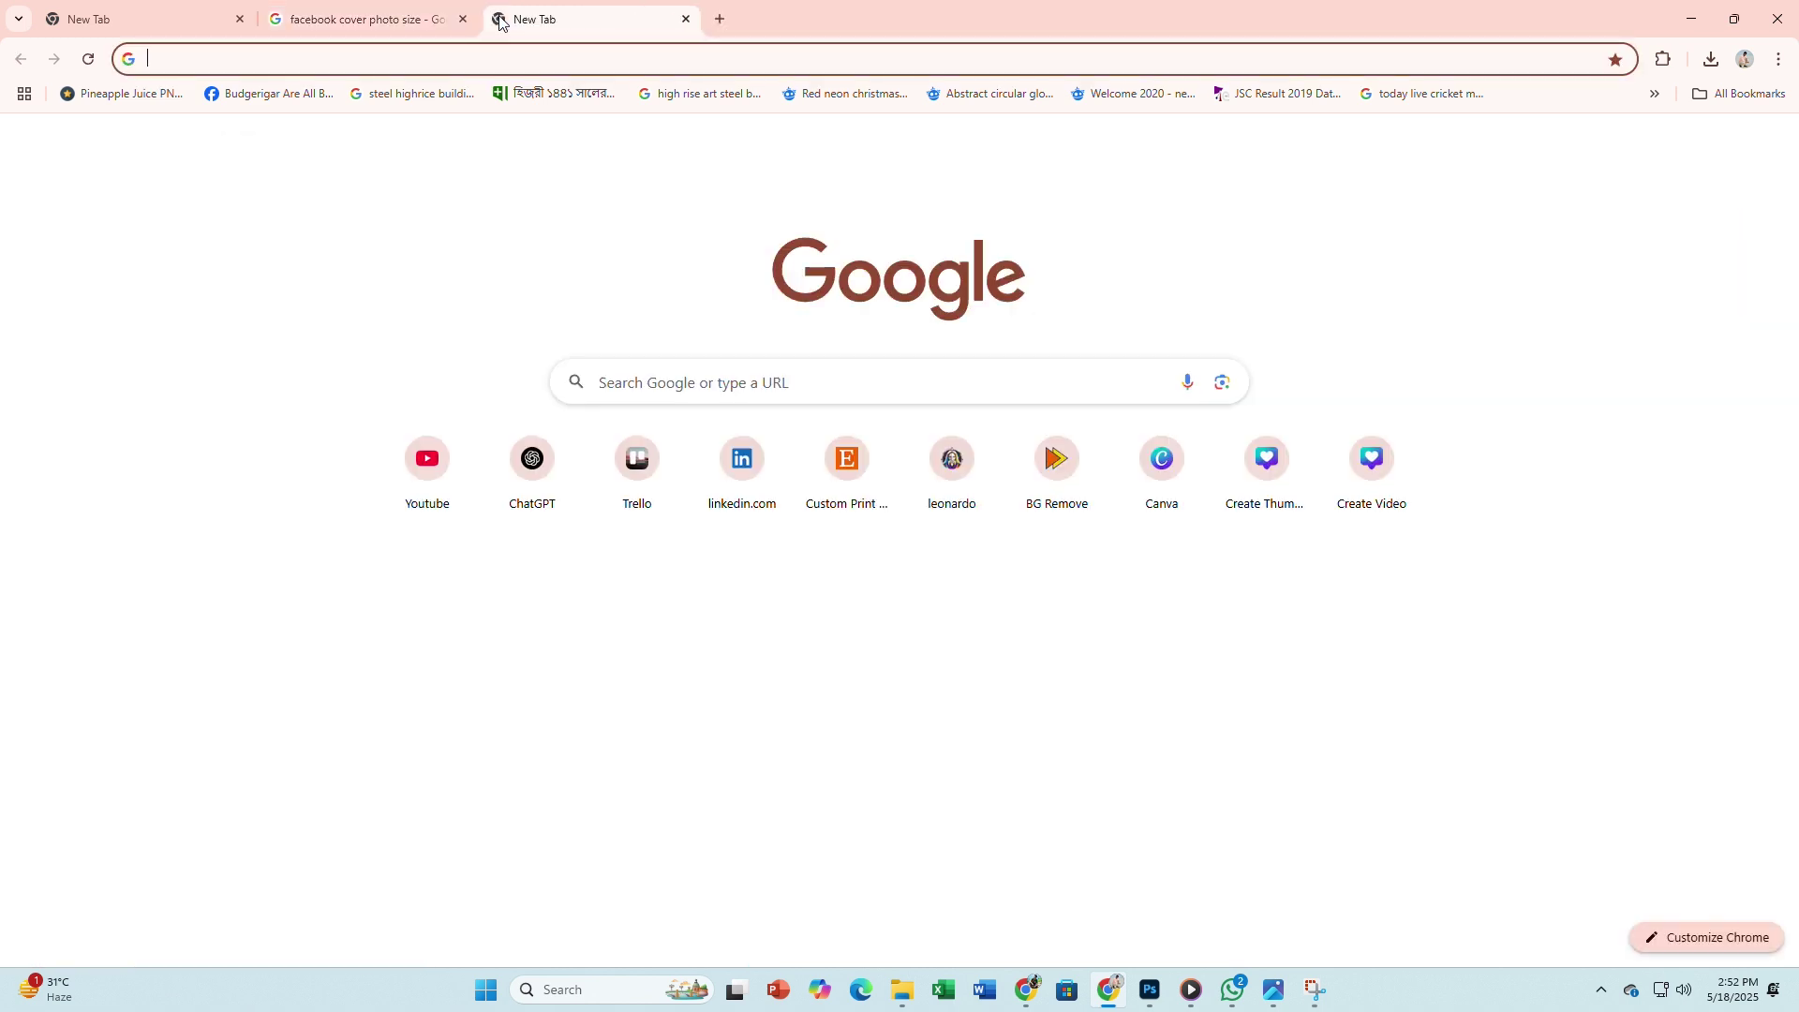
pyautogui.click(624, 386)
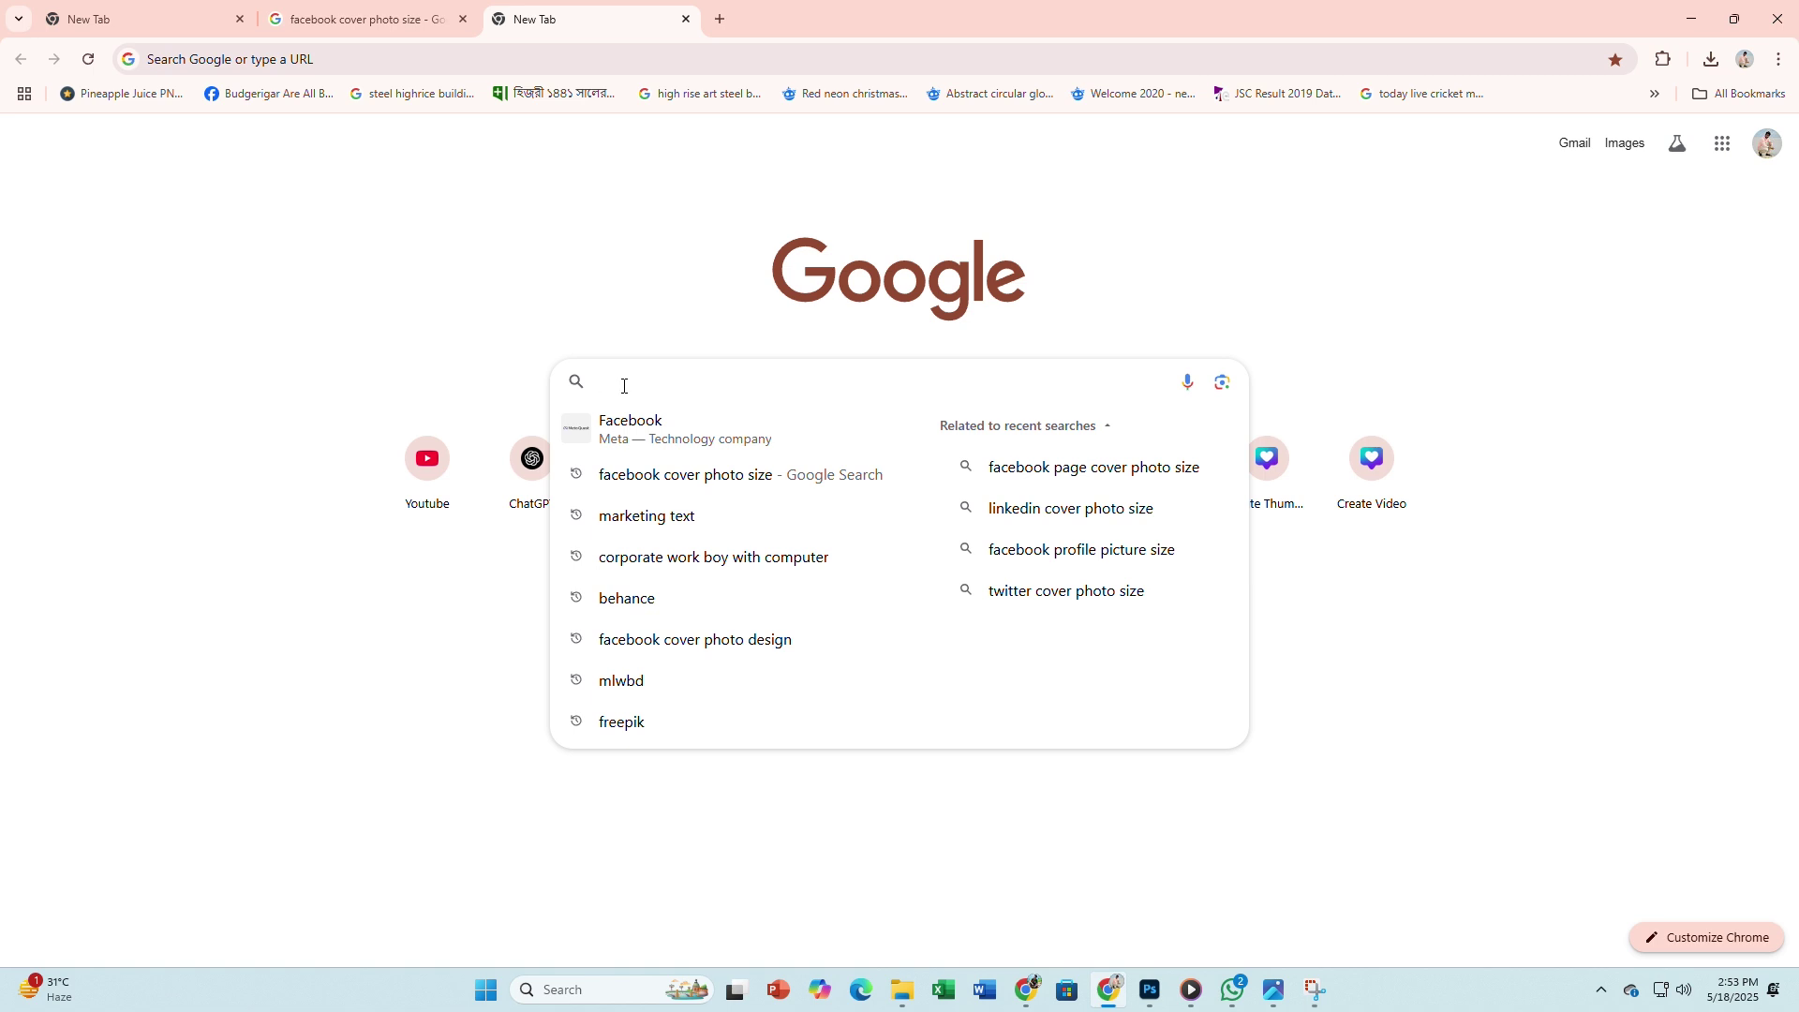
pyautogui.write('Facebook Cover')
pyautogui.press('Return')
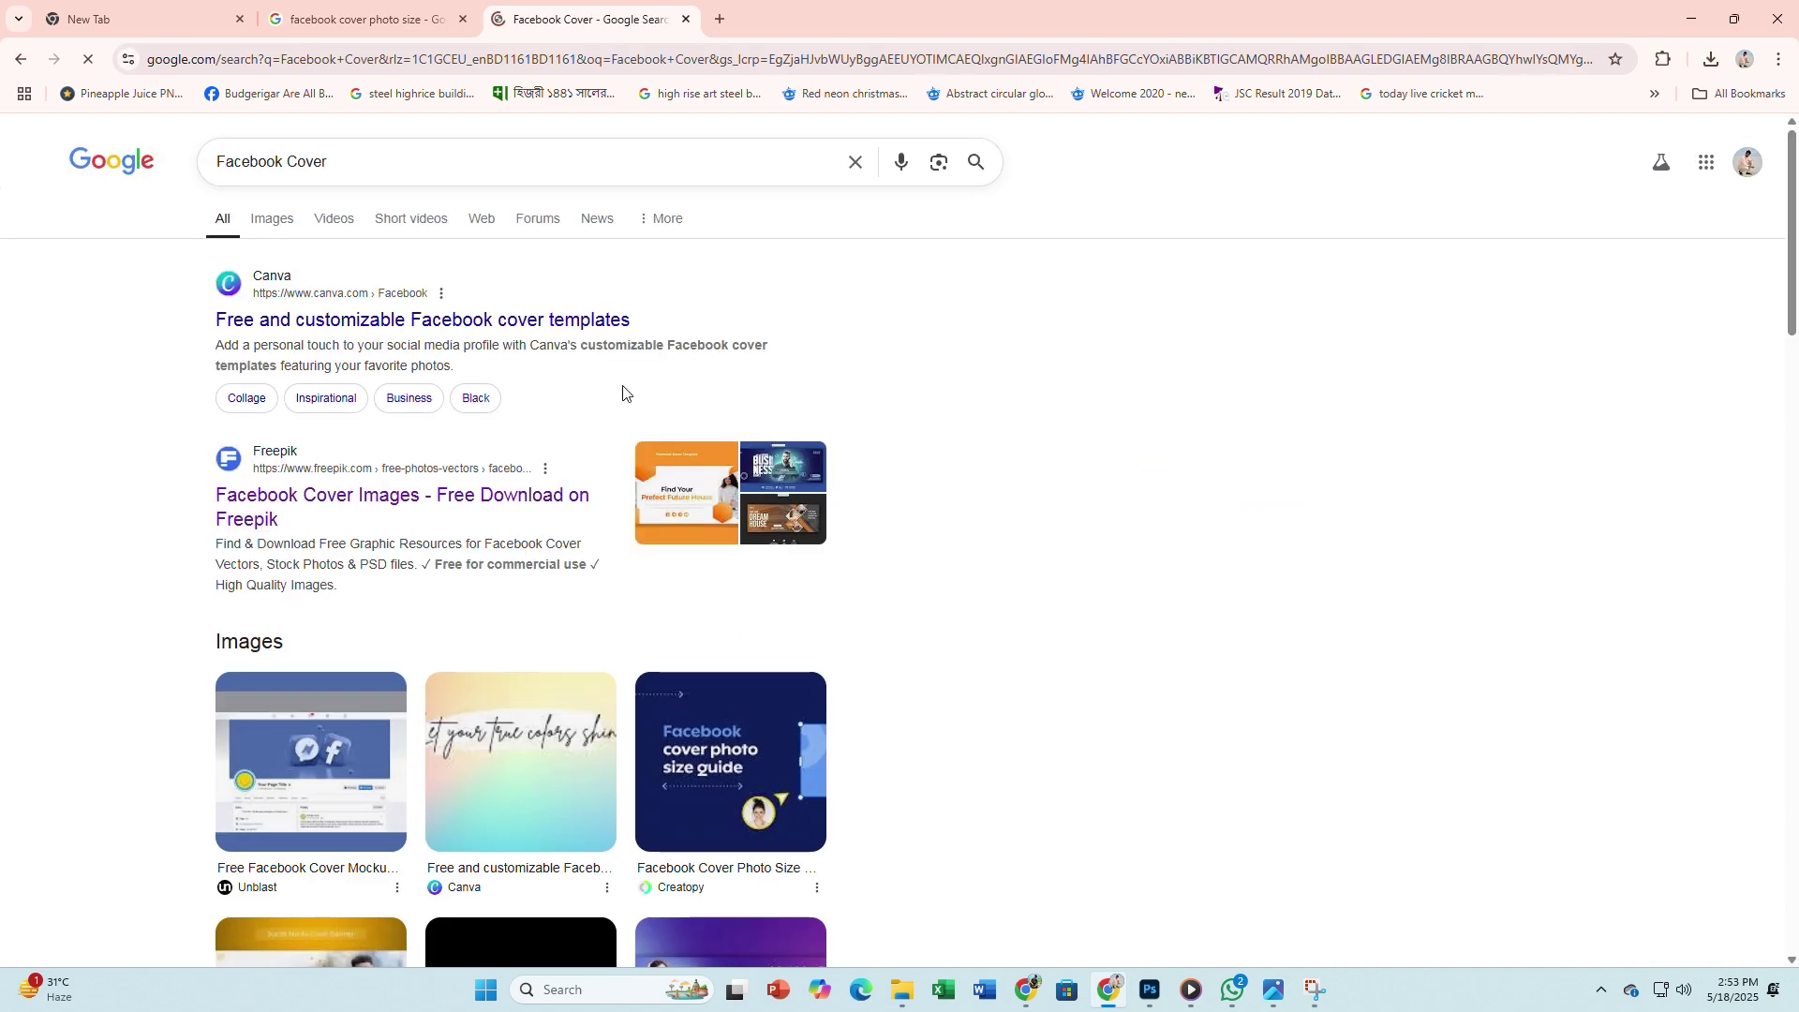
pyautogui.click(267, 223)
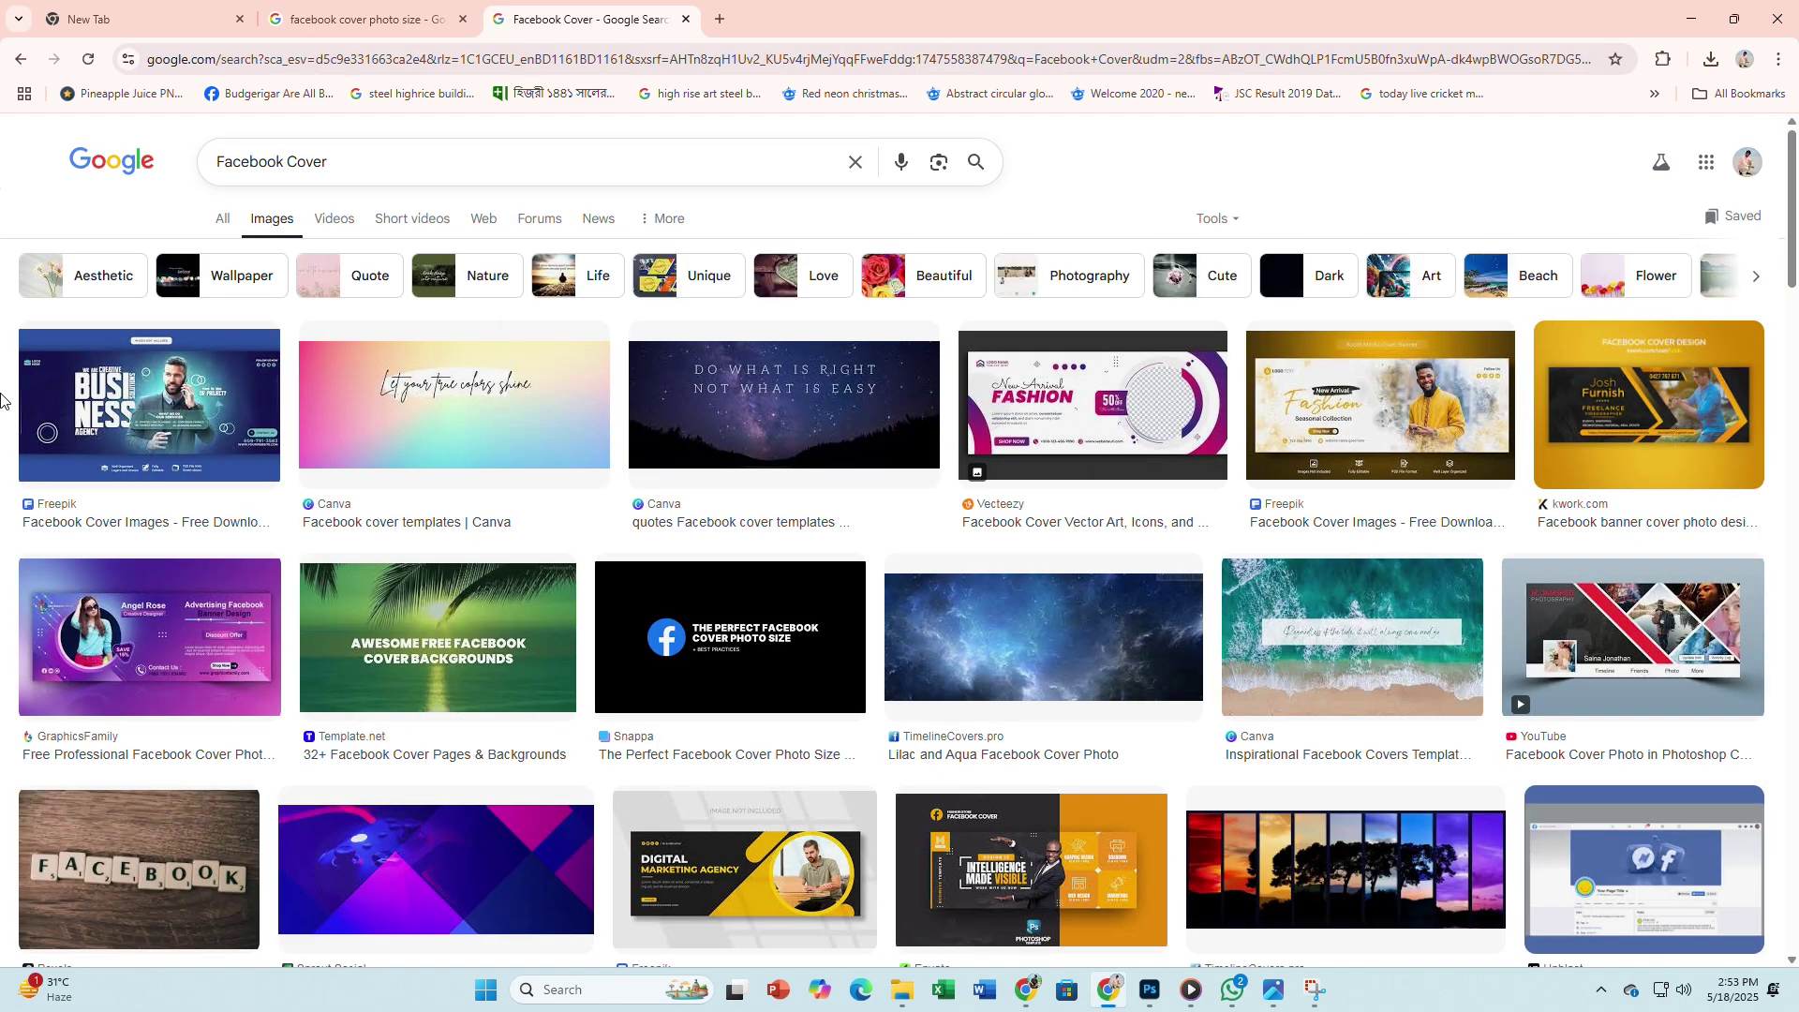
# Step: Open the yellow-and-black Digital Marketing Agency cover template on Freepik in a new tab and dismiss the sign-in prompt
pyautogui.scroll(-4, 294, 479)
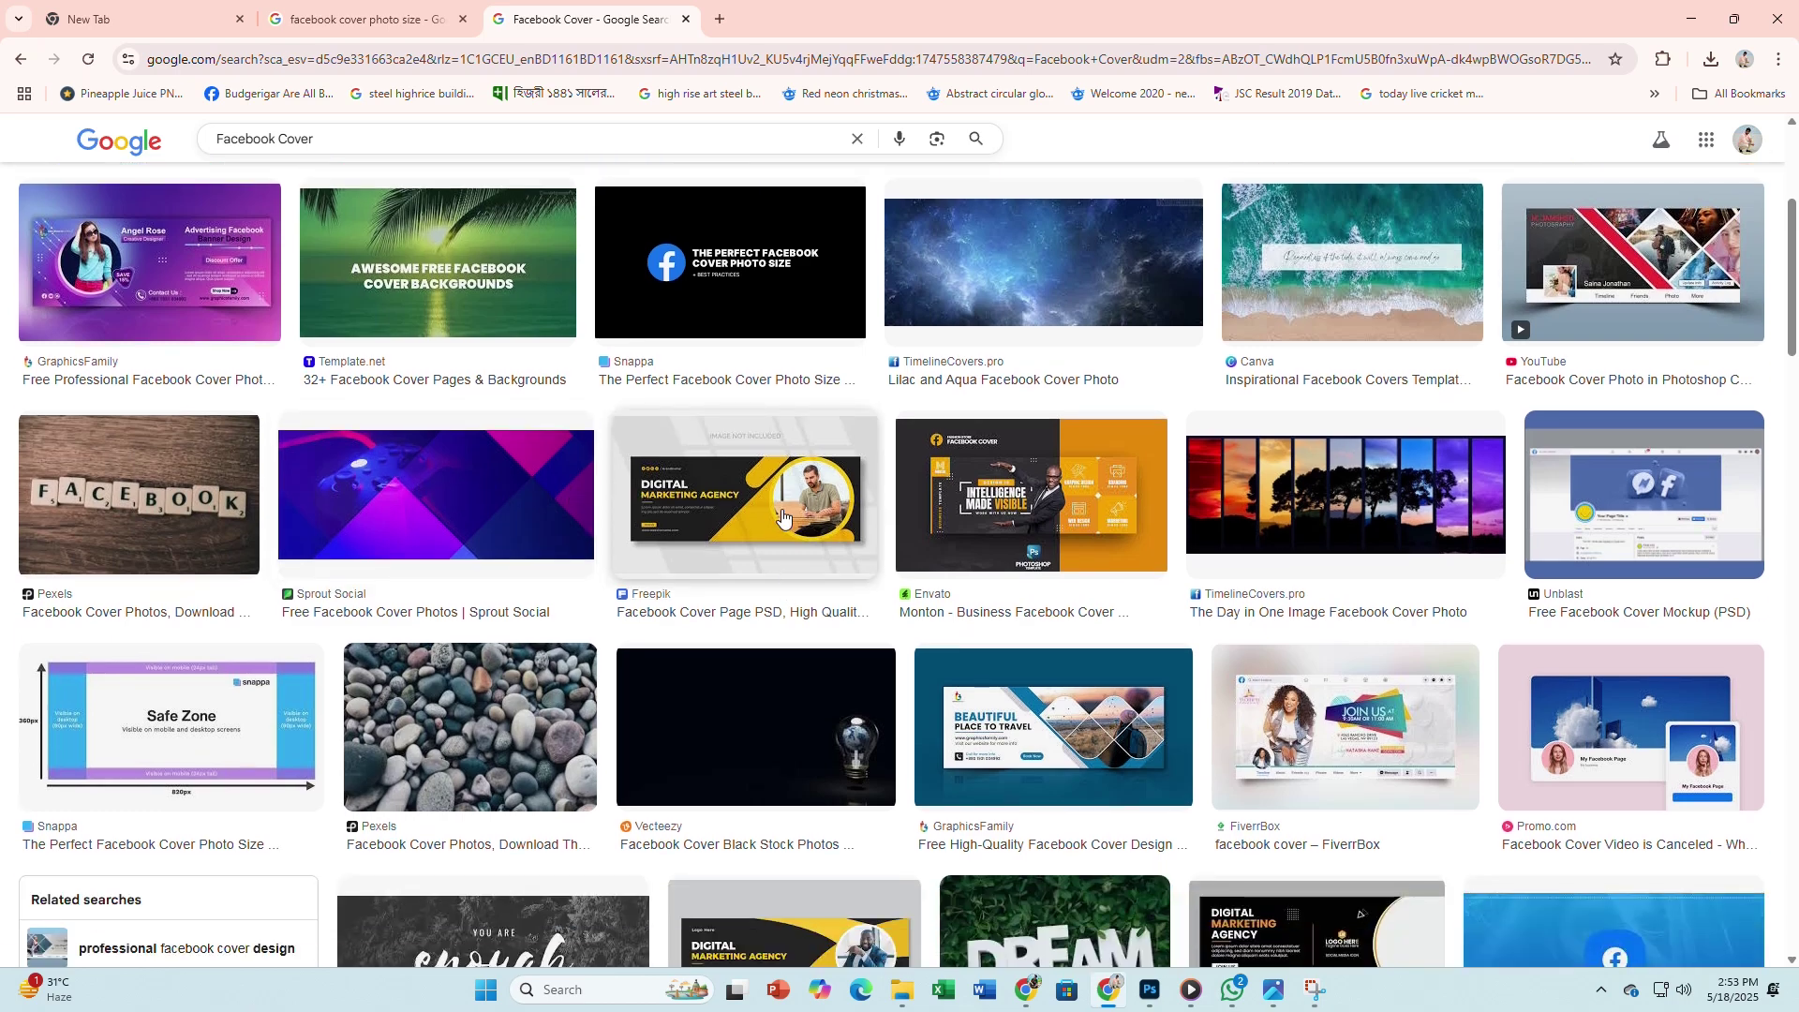
pyautogui.click(782, 518)
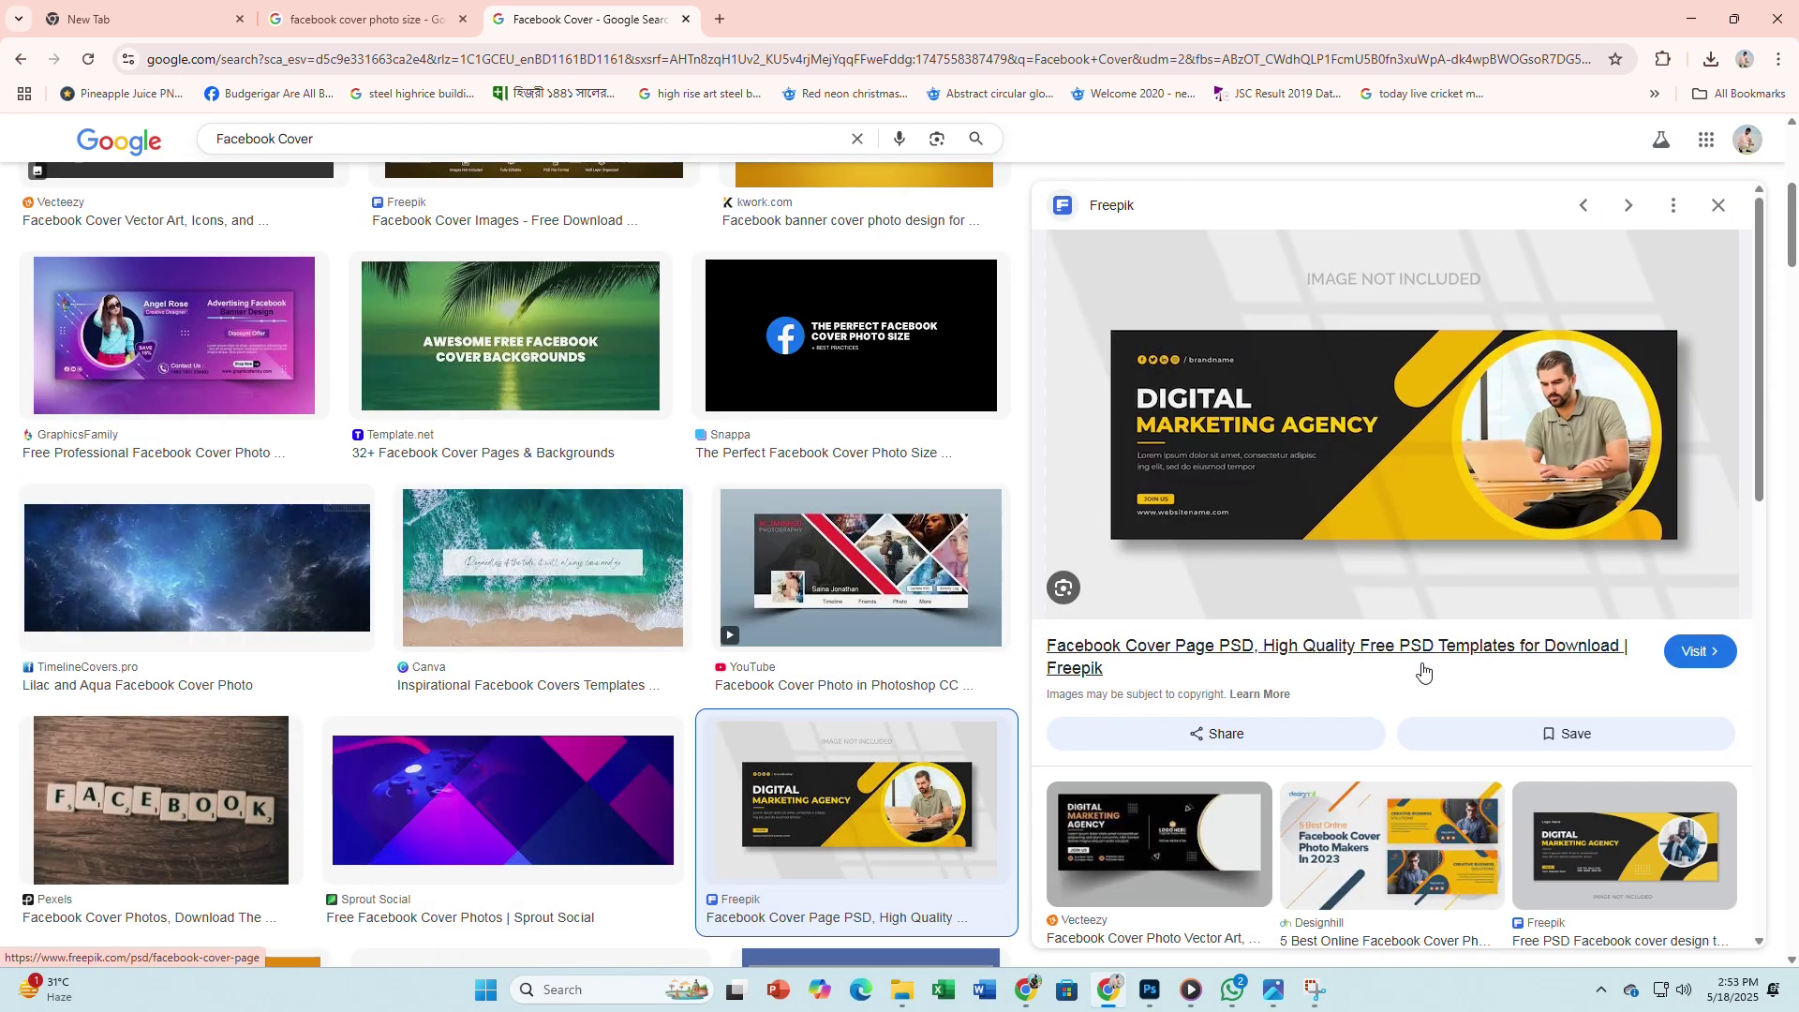
pyautogui.rightClick(1369, 483)
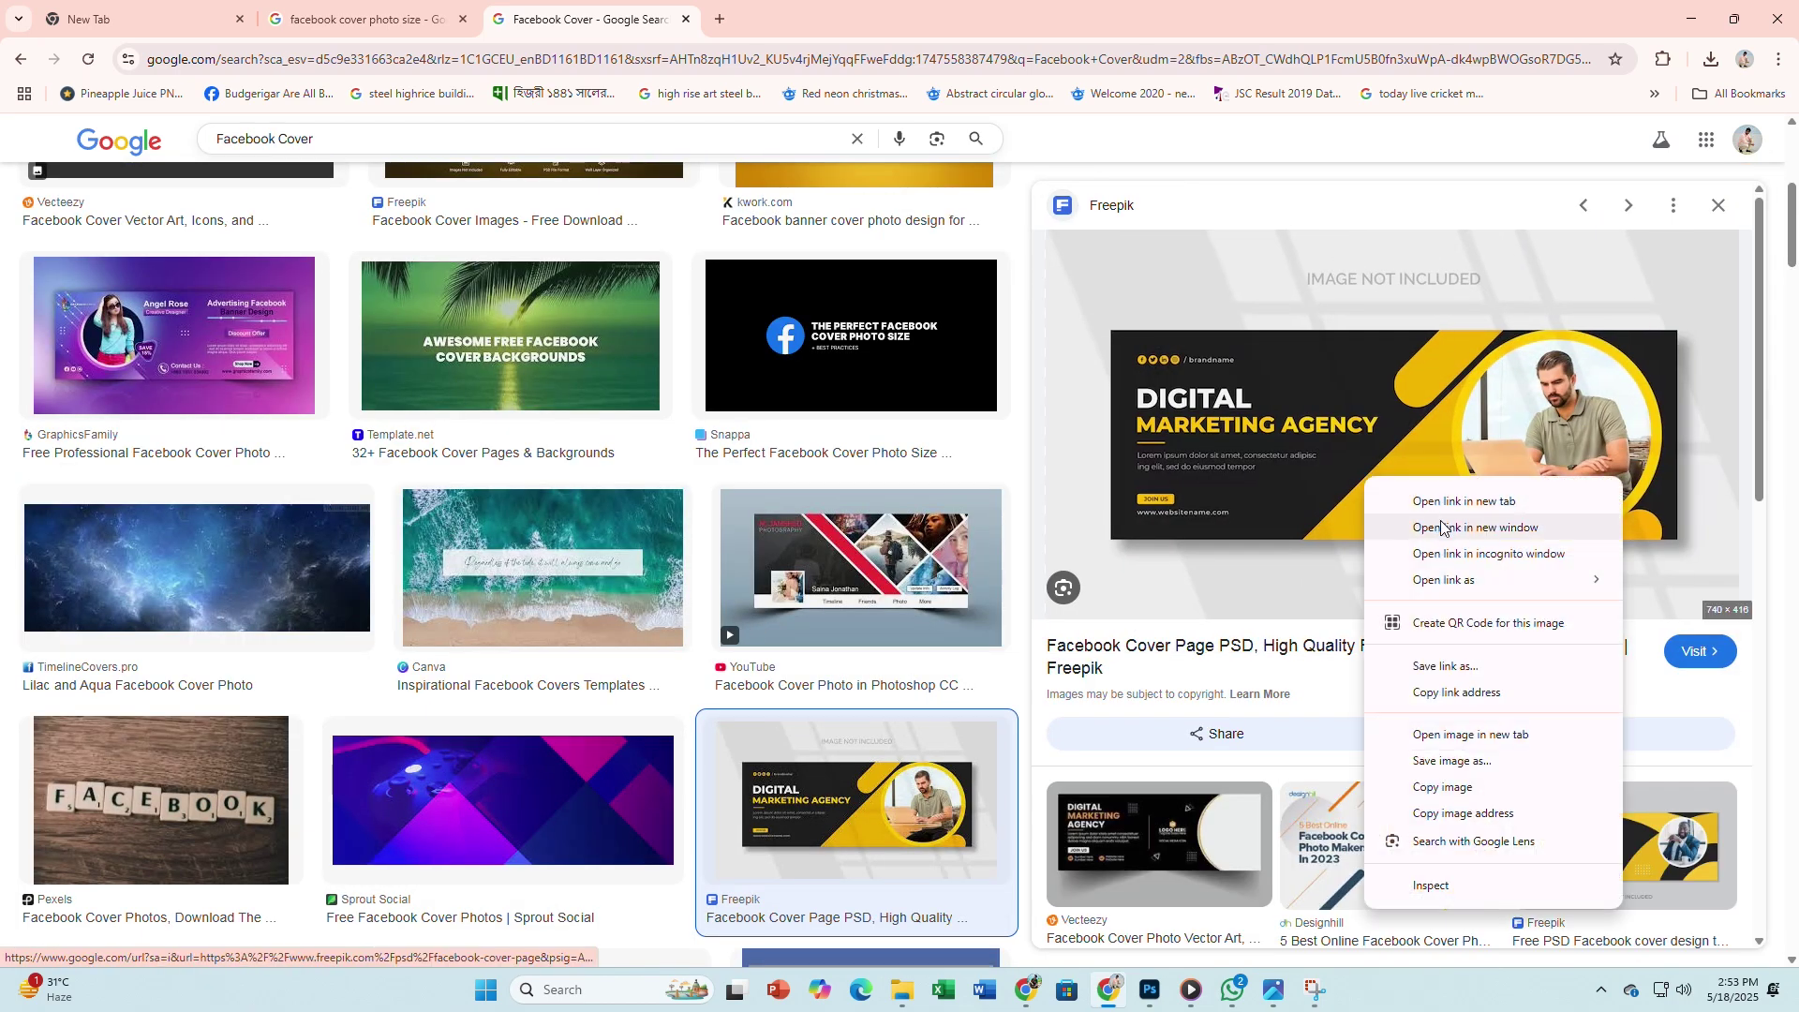
pyautogui.click(1448, 501)
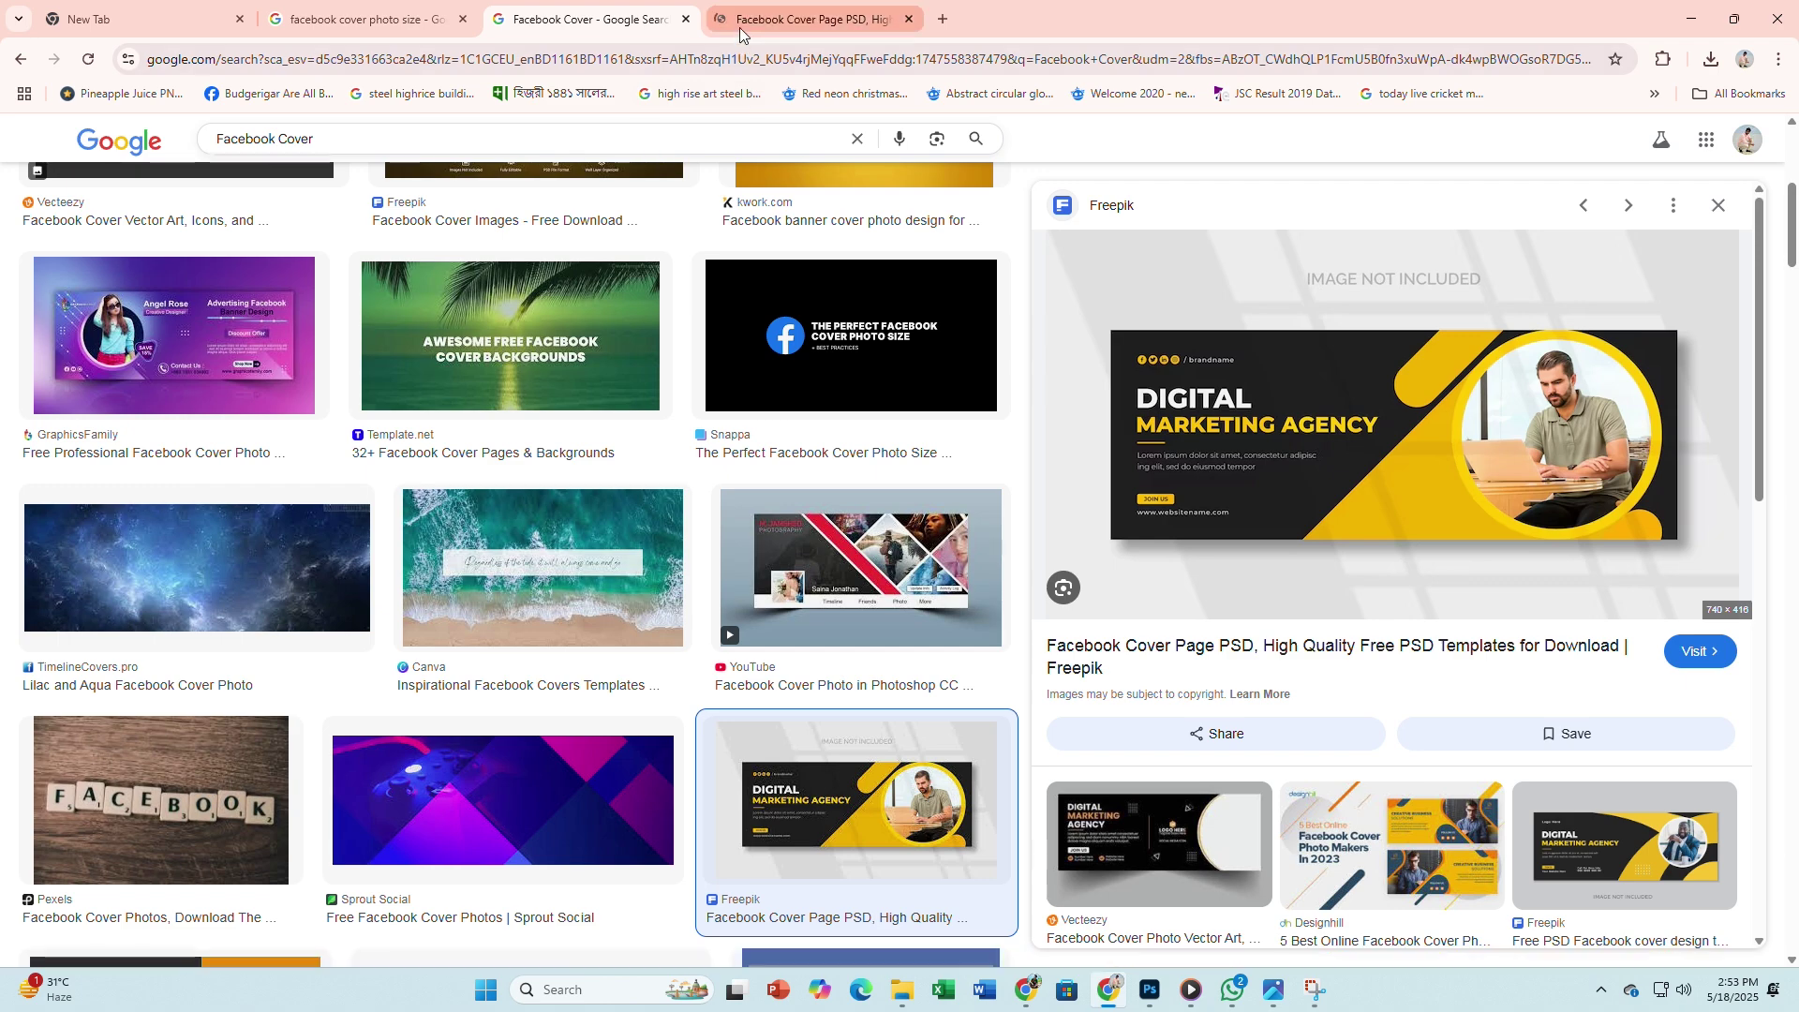
pyautogui.click(739, 26)
pyautogui.click(401, 489)
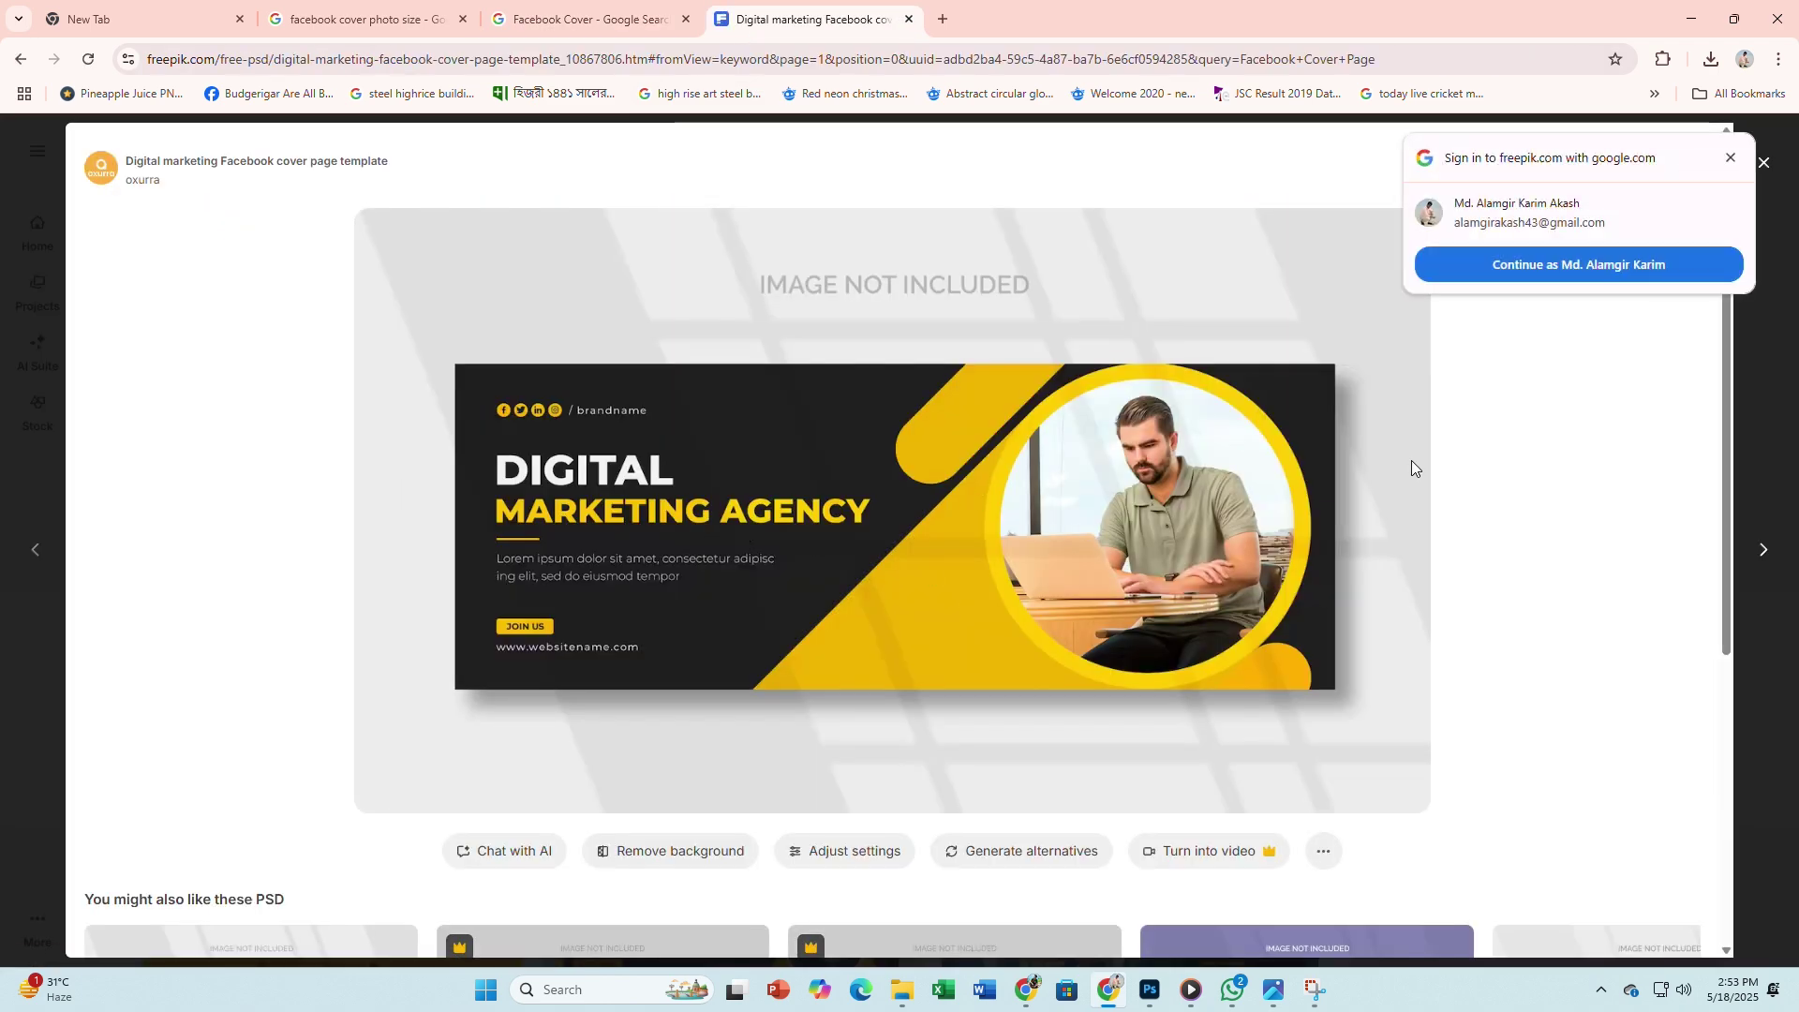
pyautogui.click(1731, 158)
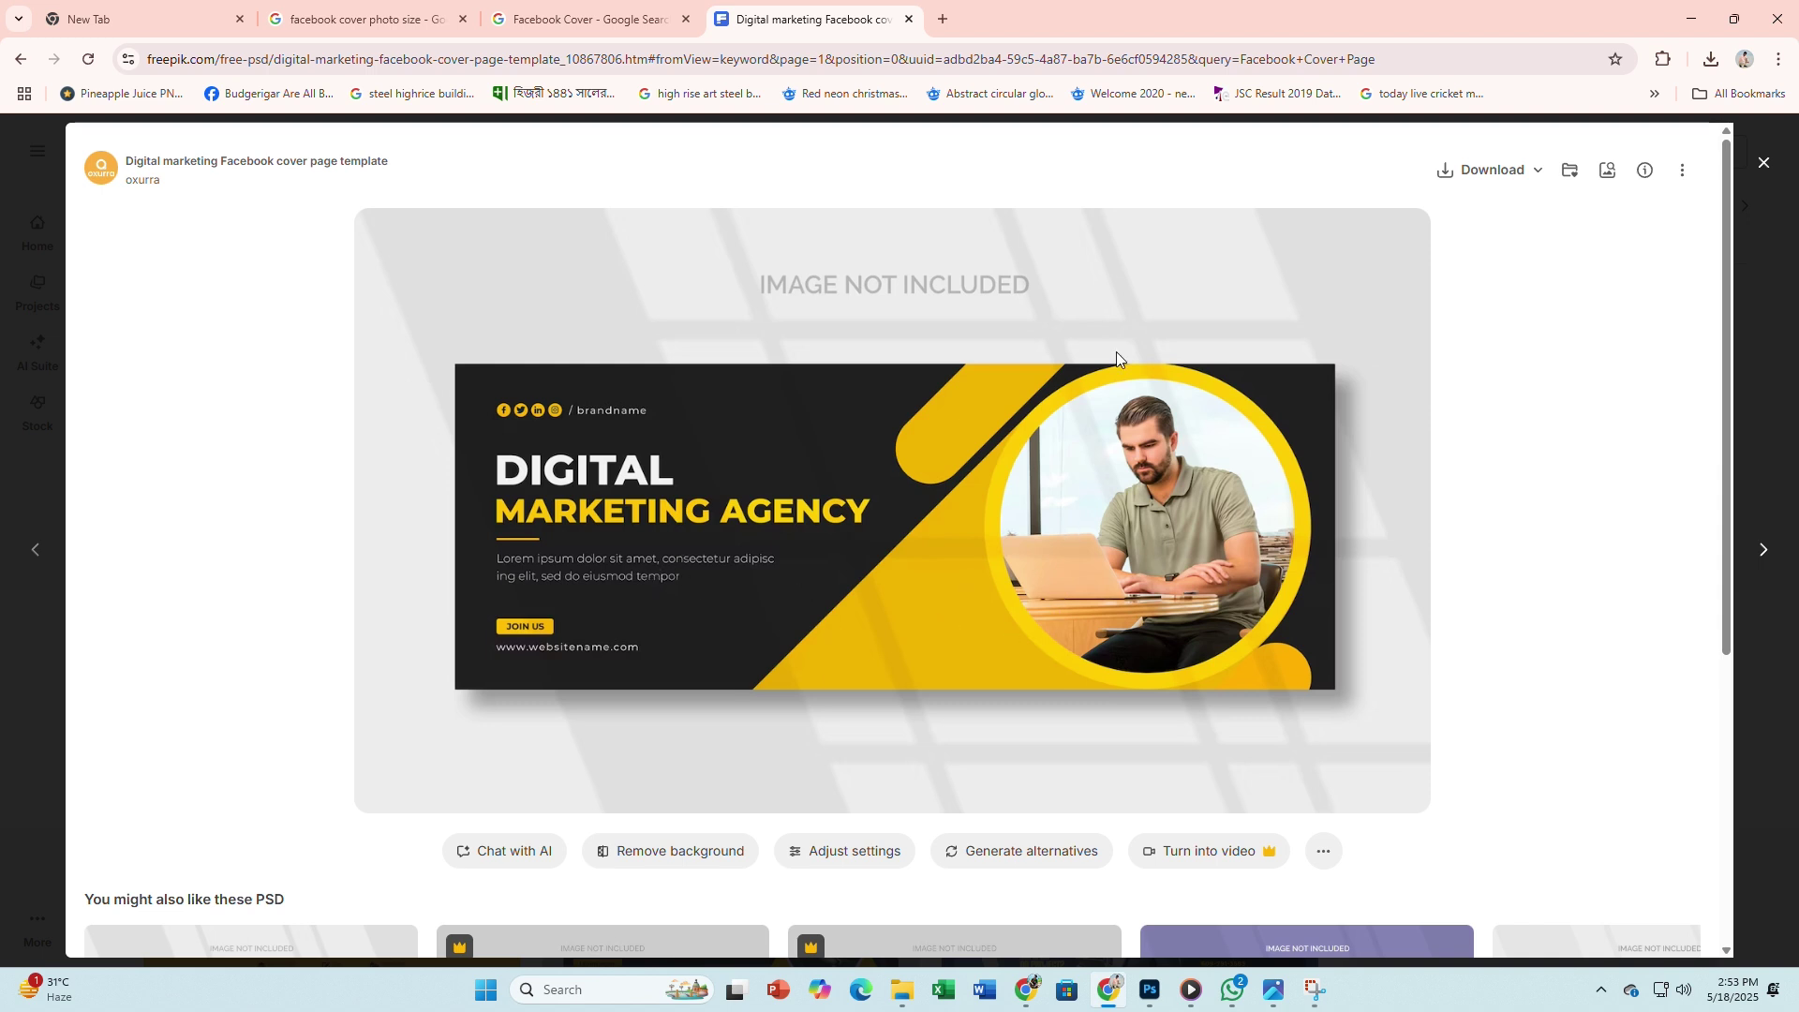
# Step: Close the Facebook Cover image results and open Canva in a new browser tab
pyautogui.click(583, 24)
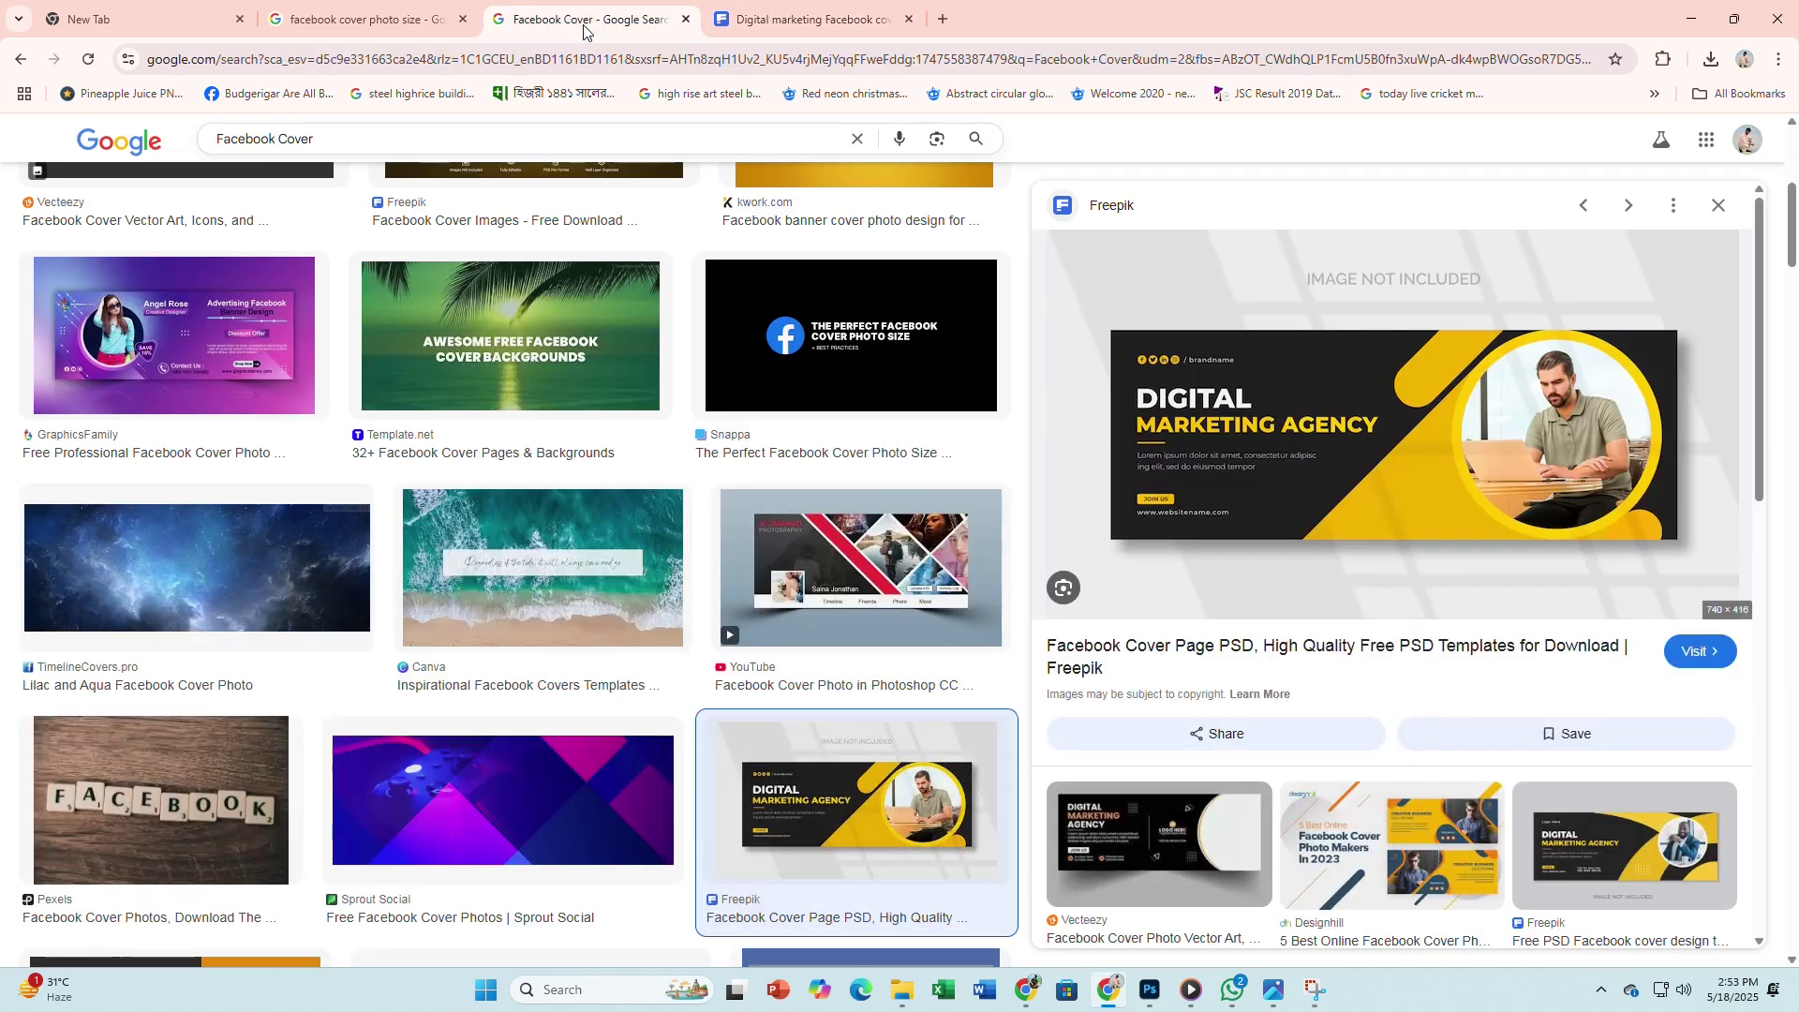
pyautogui.click(685, 20)
pyautogui.click(715, 20)
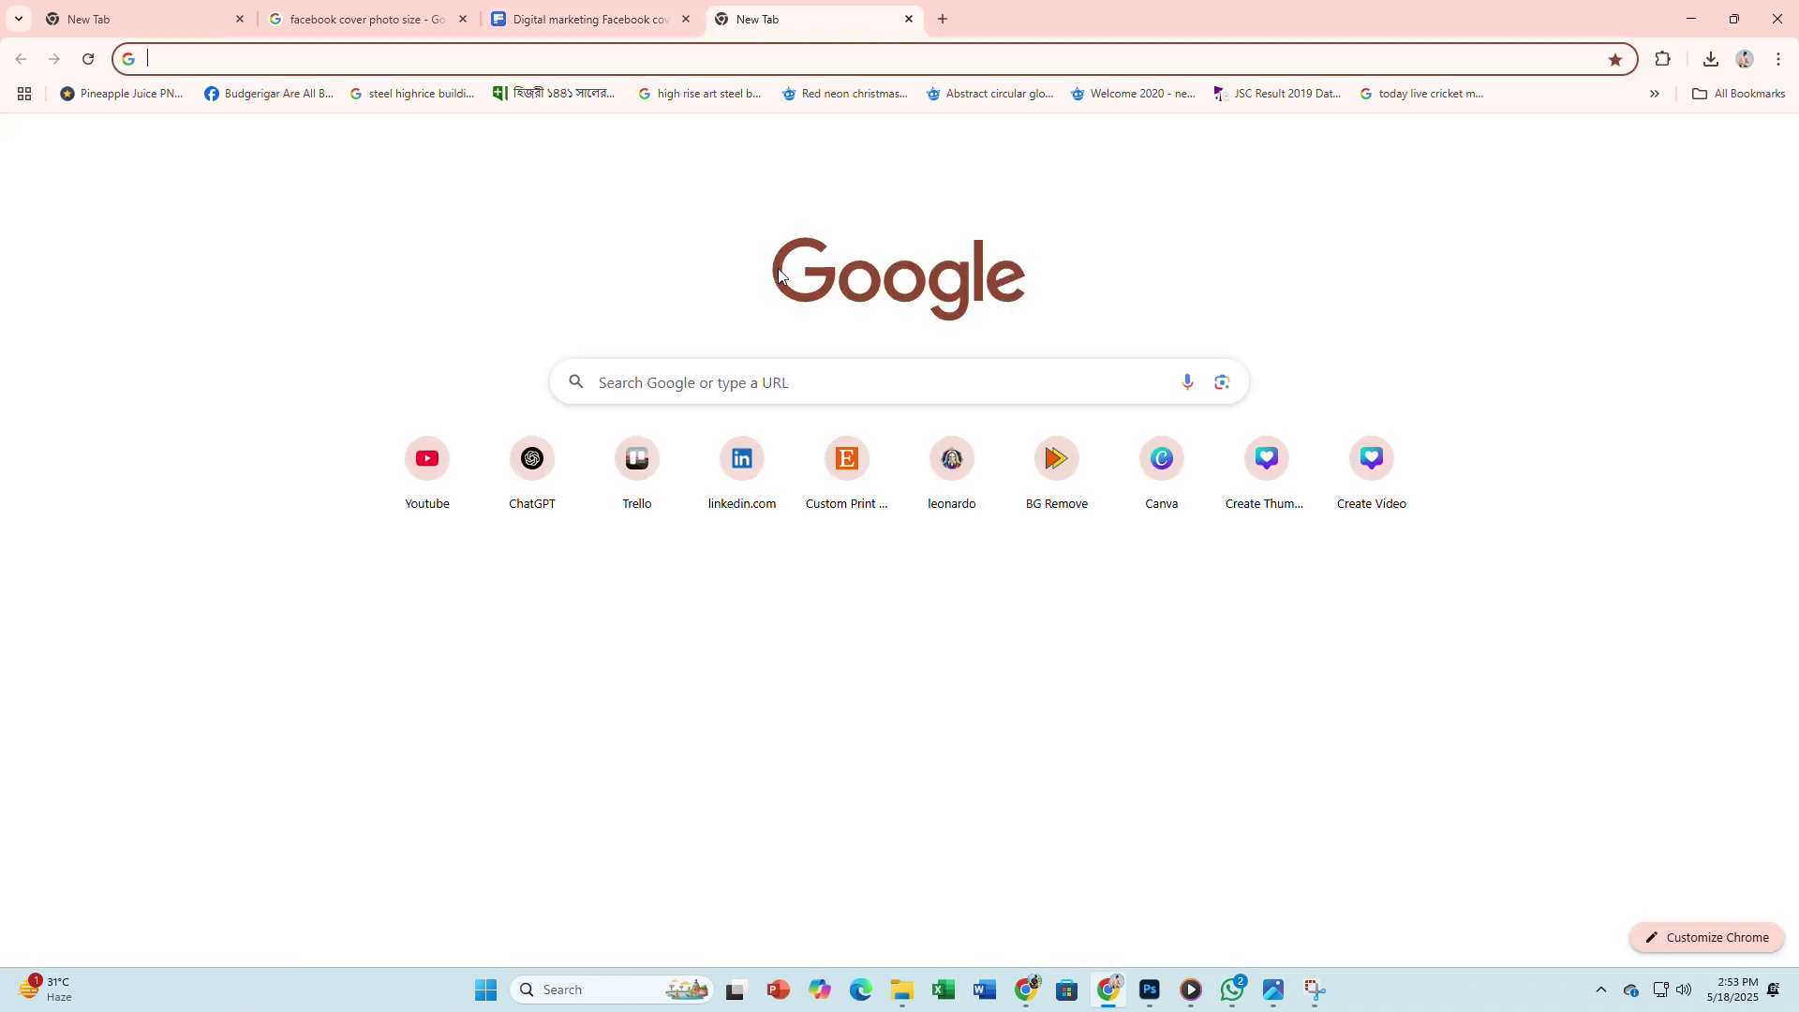
pyautogui.click(1163, 464)
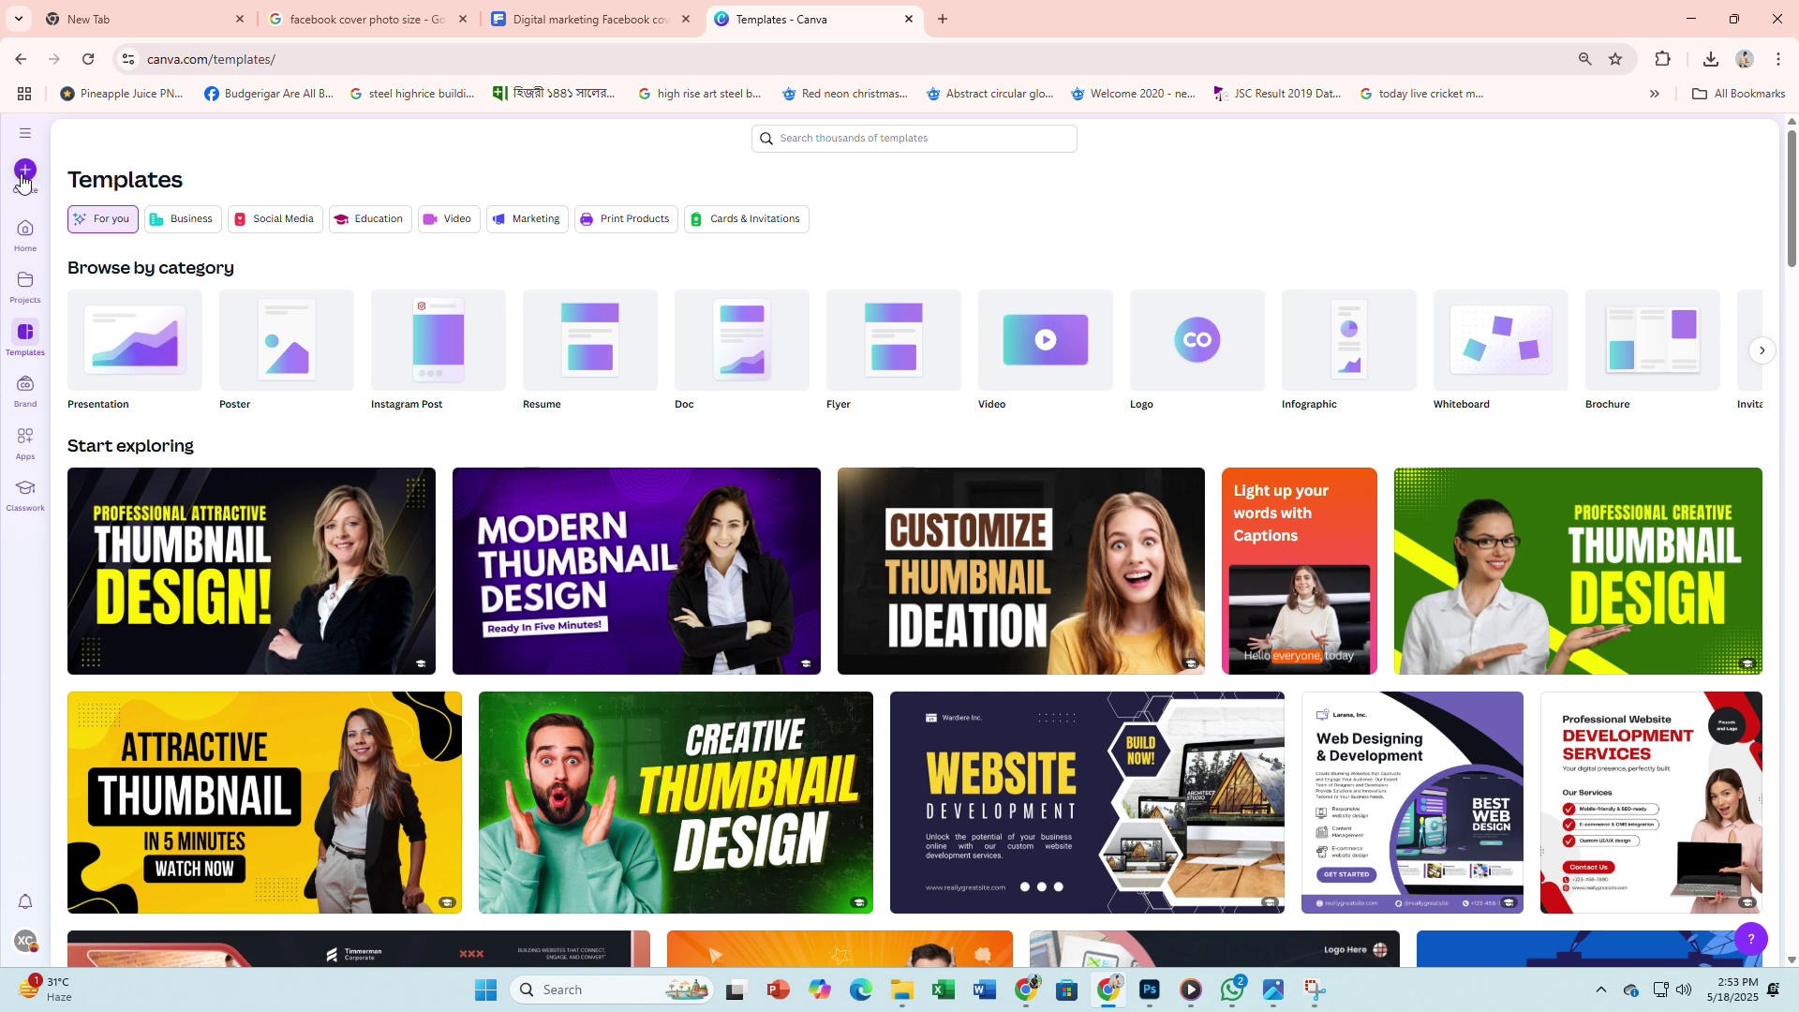
# Step: Create a new blank presentation design
pyautogui.click(135, 339)
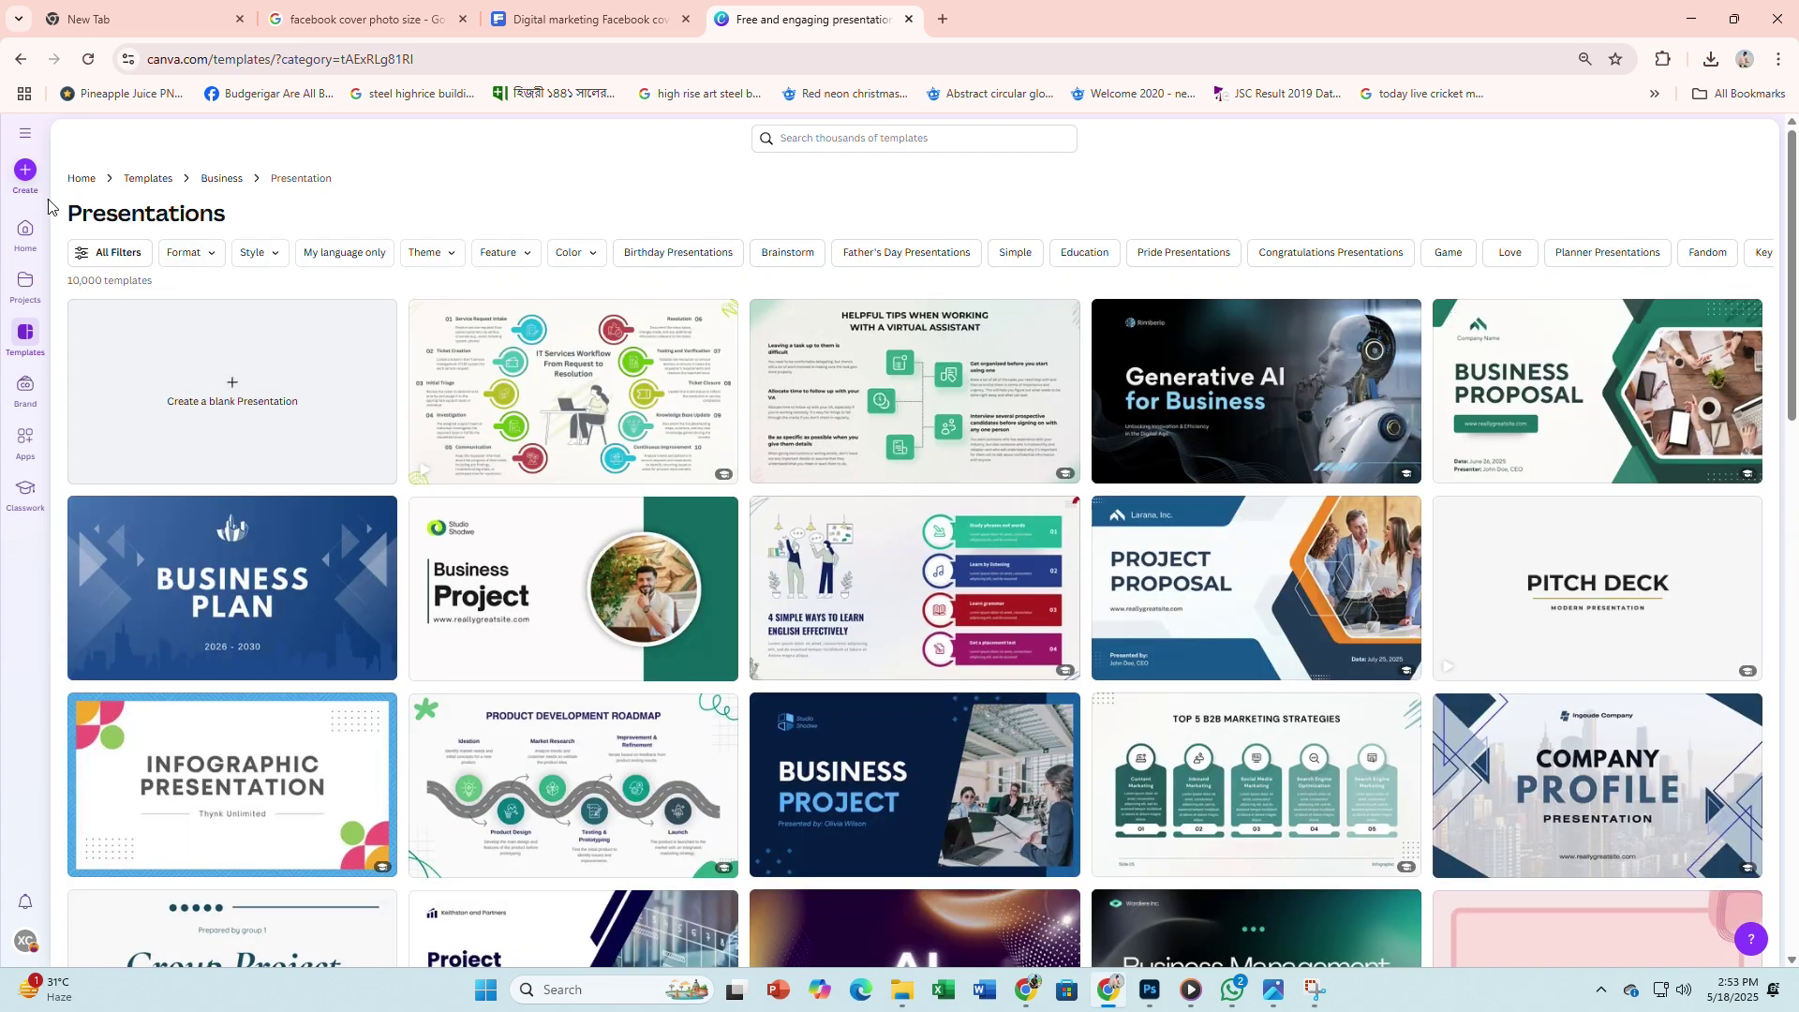
pyautogui.click(26, 169)
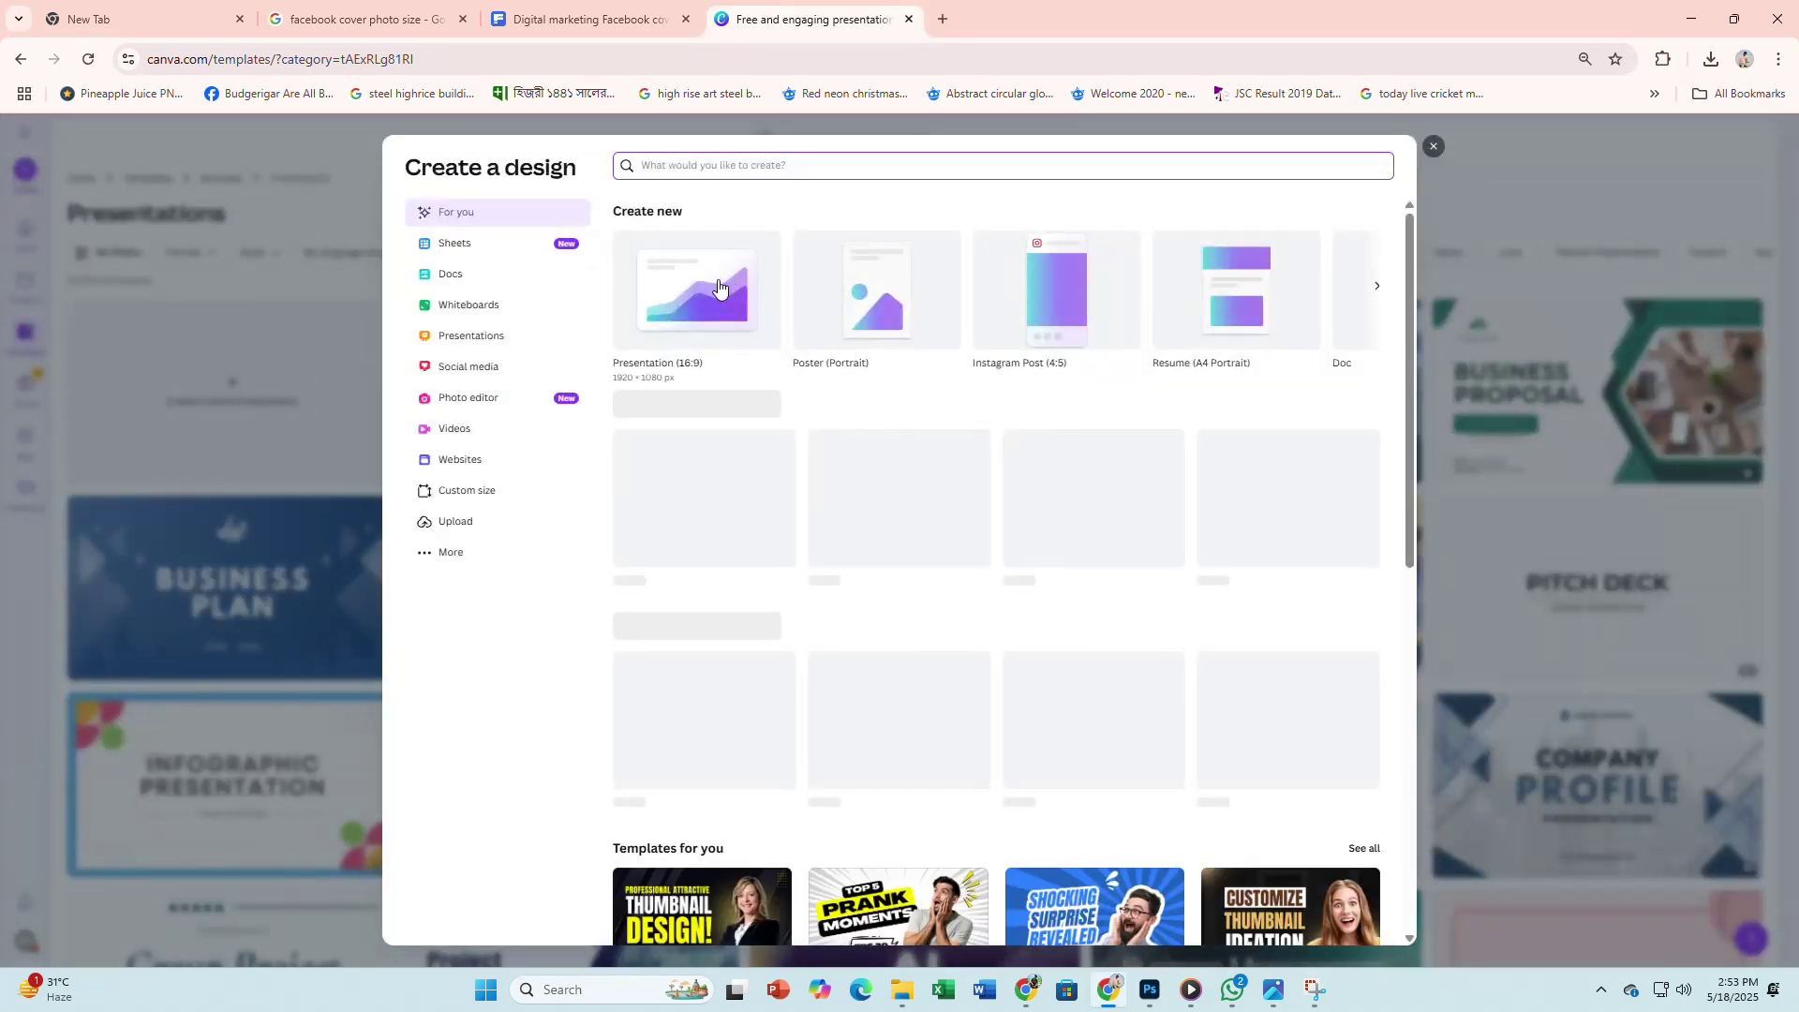
pyautogui.click(1231, 639)
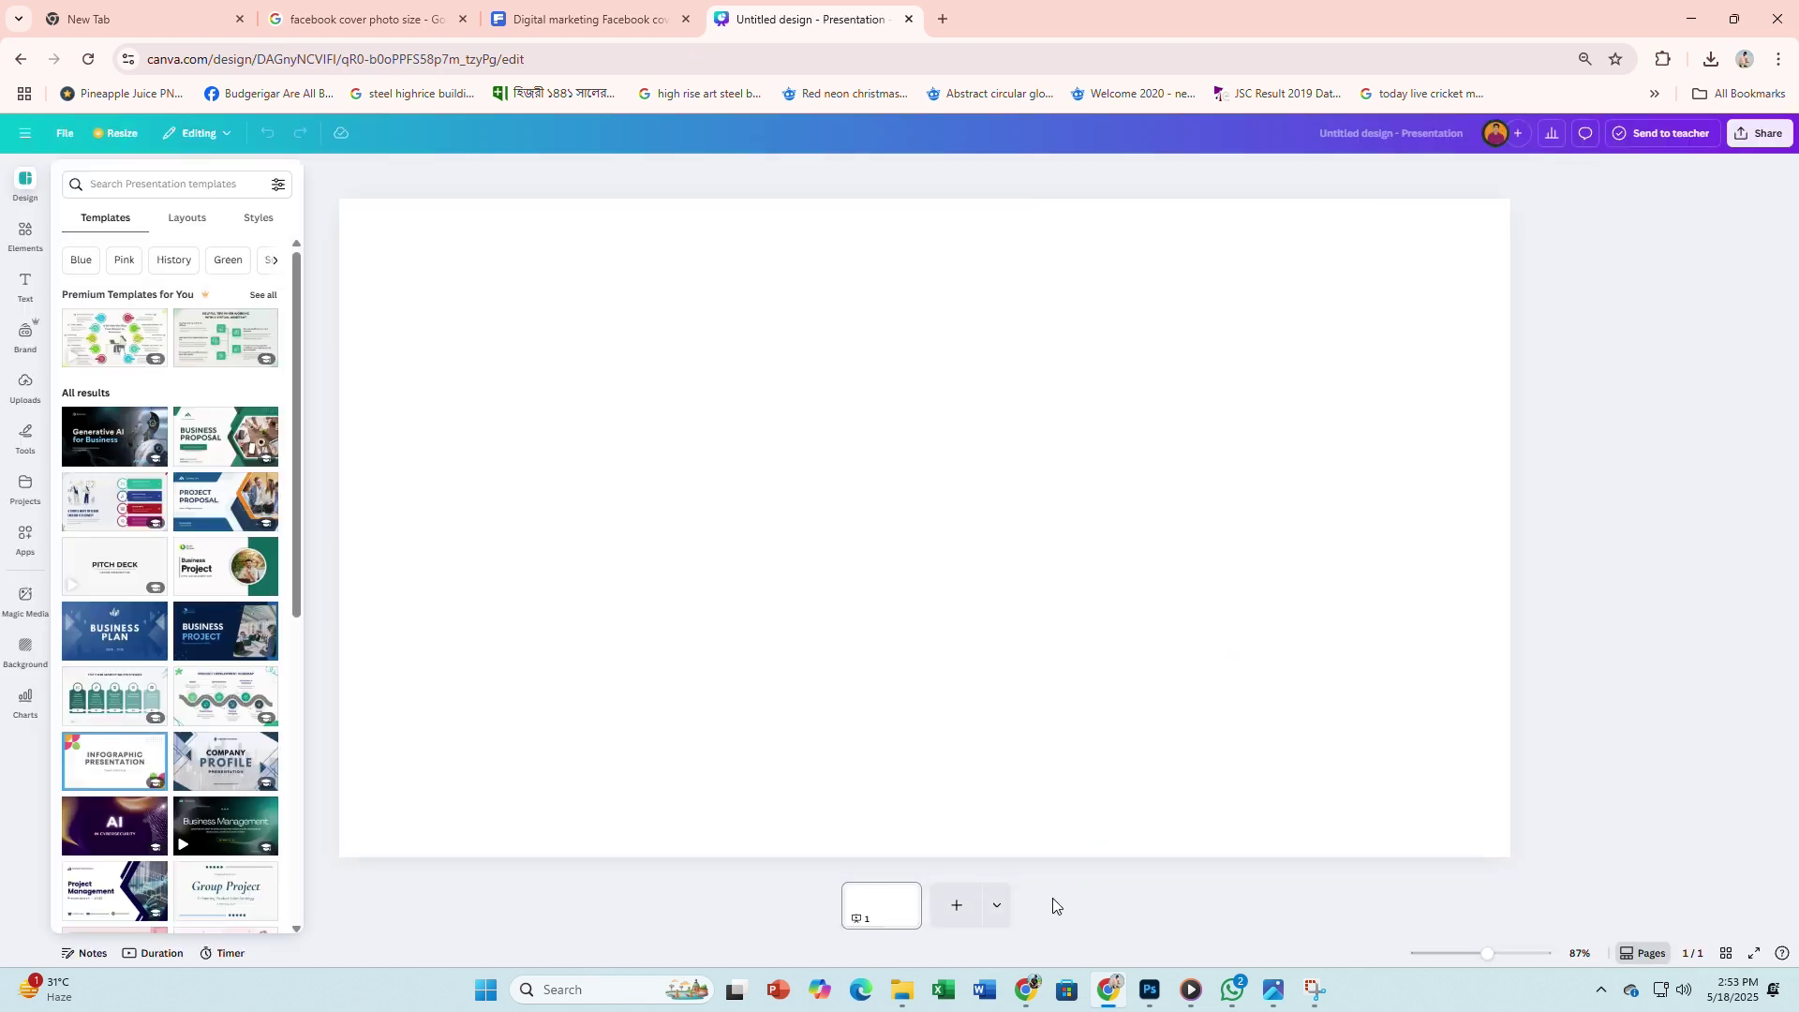
# Step: Add a second page to the design using the recent custom size of 820 × 360 px
pyautogui.click(996, 905)
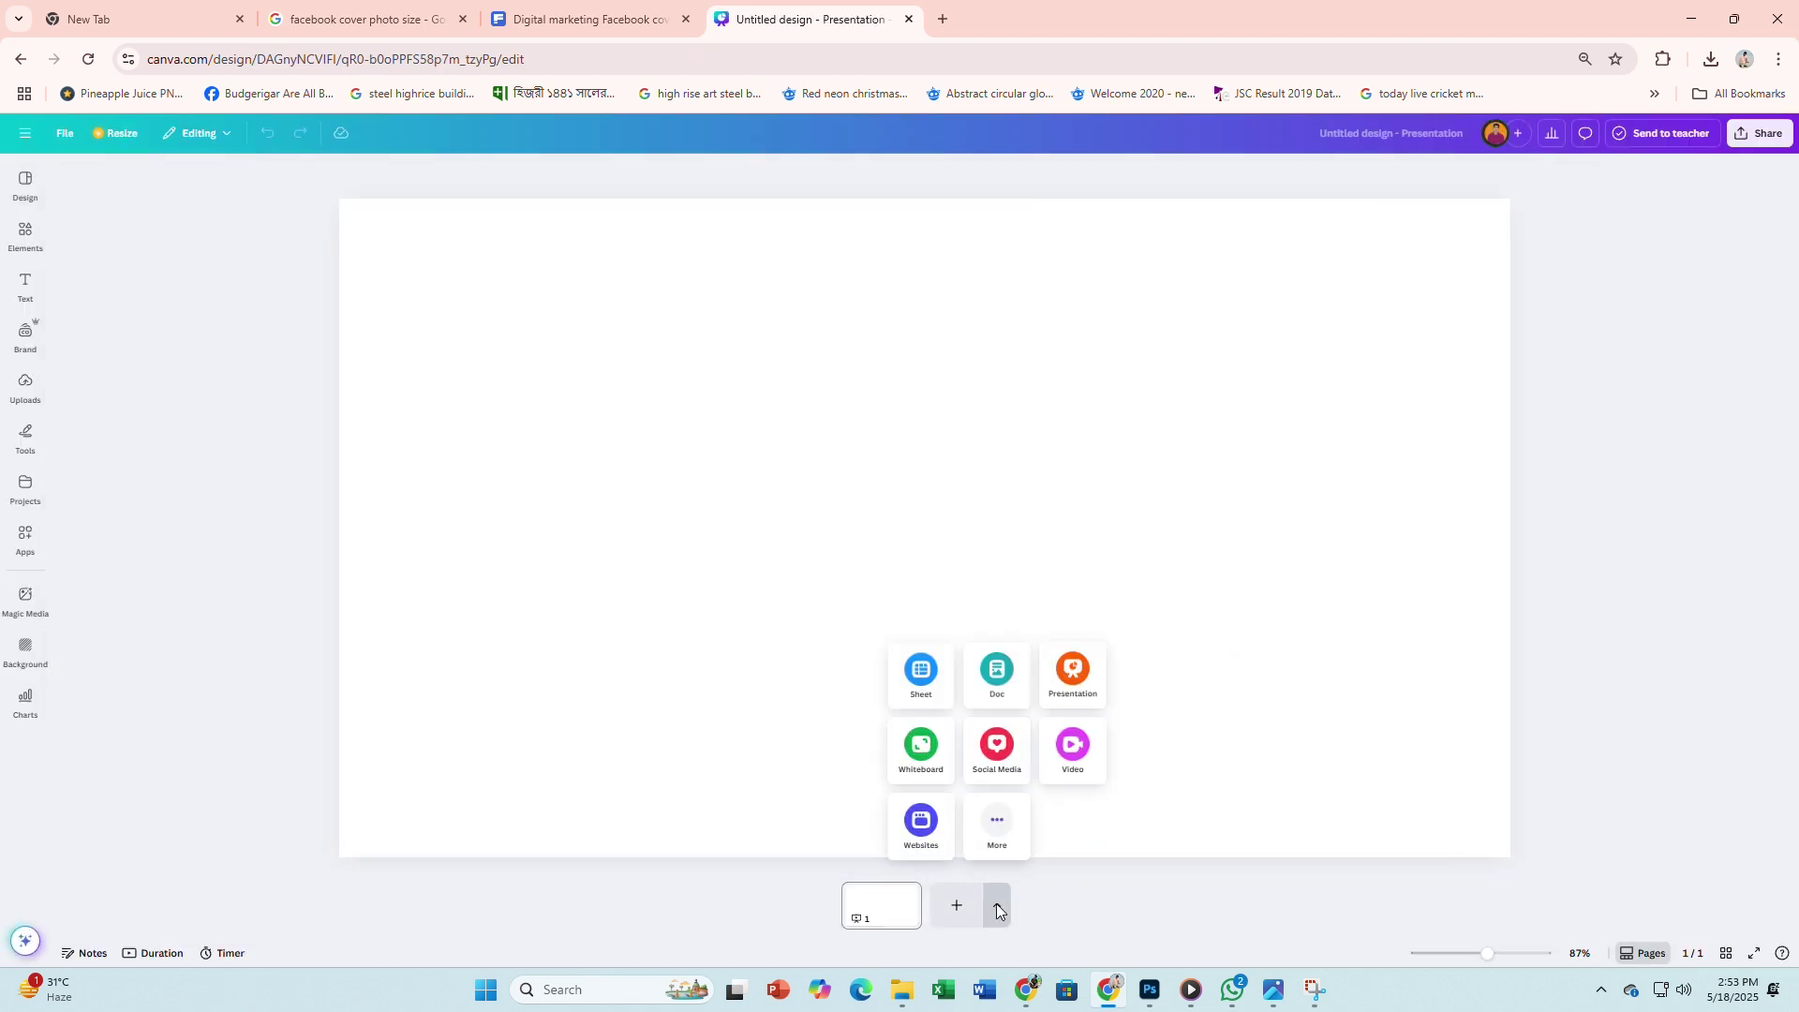
pyautogui.click(998, 828)
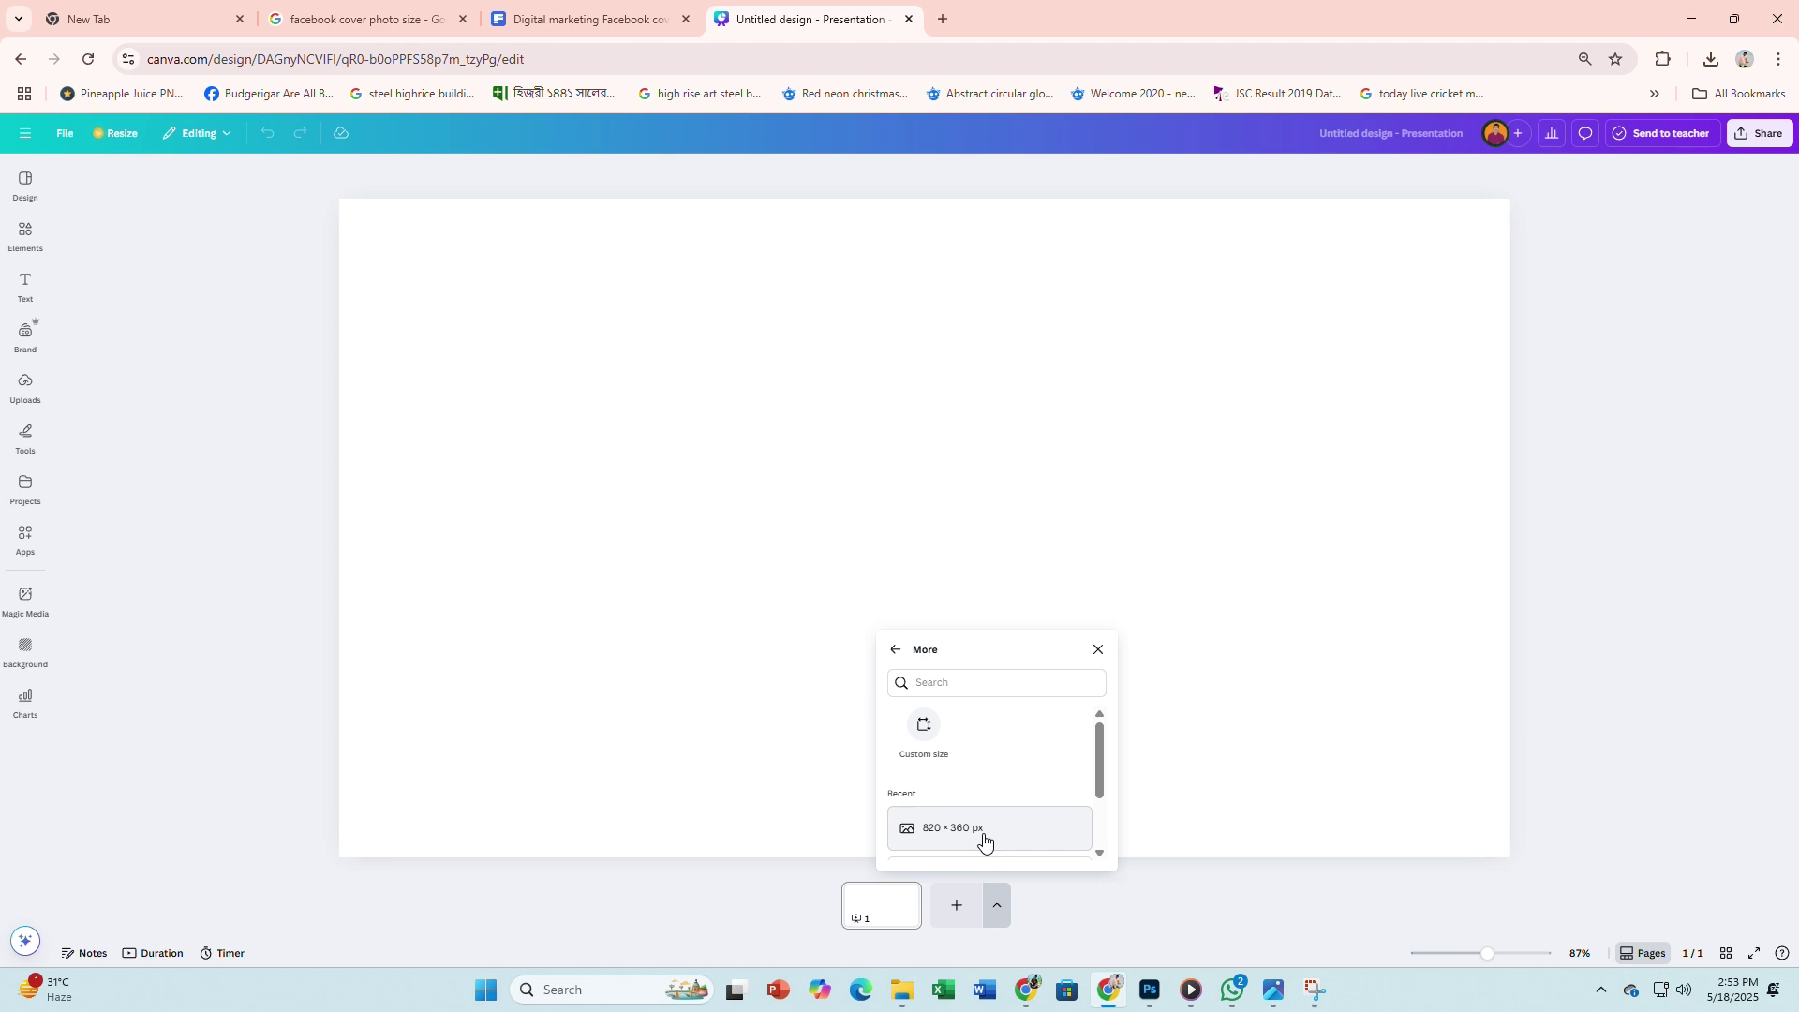
pyautogui.click(957, 837)
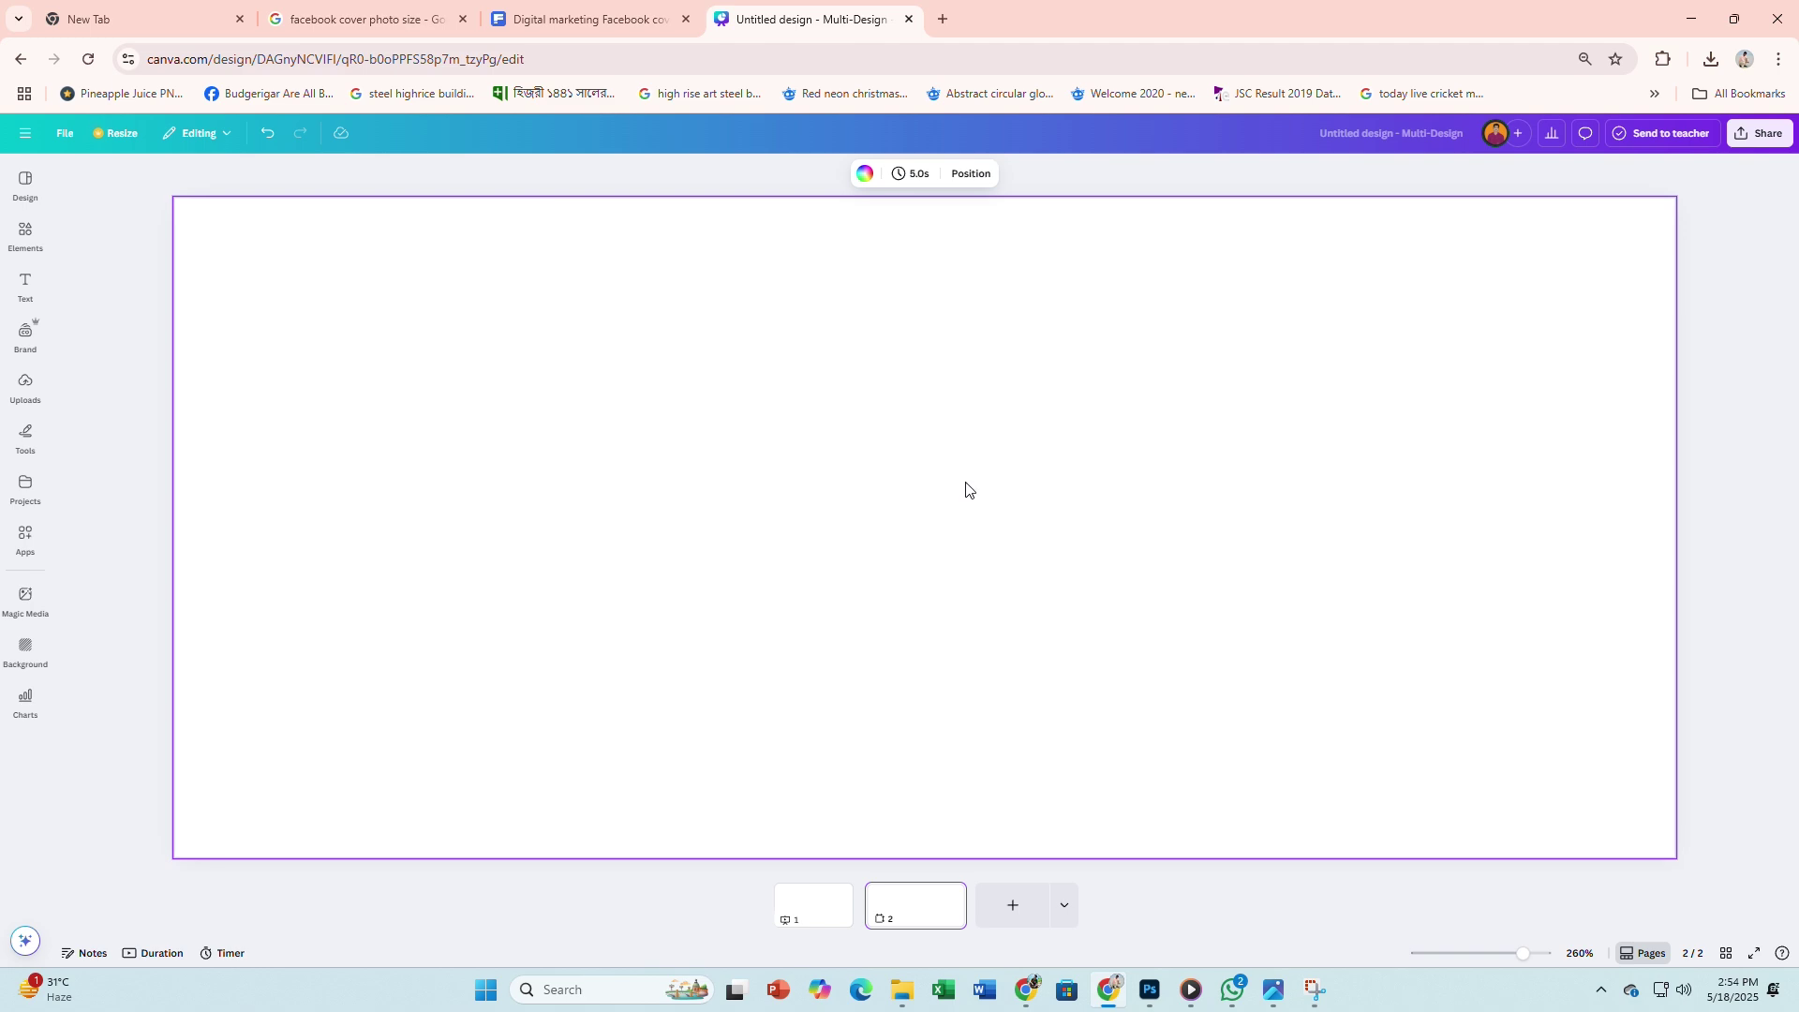
pyautogui.scroll(-3, 962, 500)
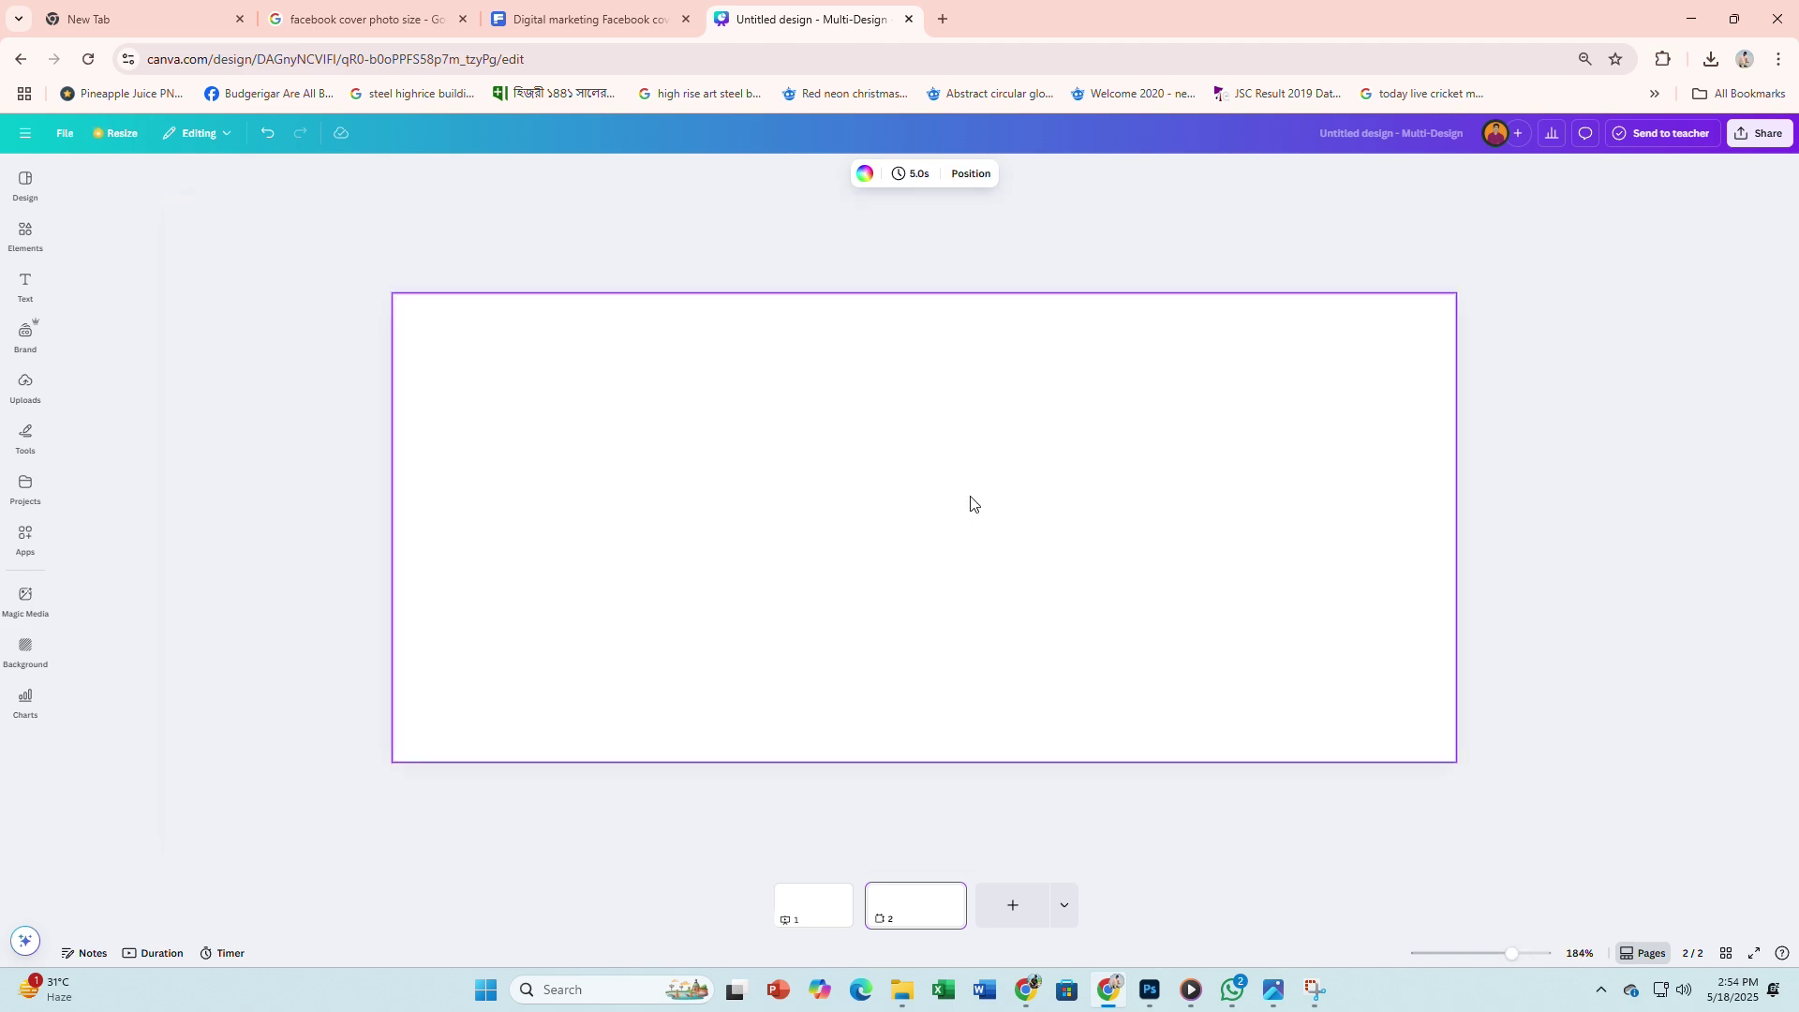
# Step: Check the cover photo safe-zone guide, and insert a square shape on the 820 × 360 px page
pyautogui.click(368, 19)
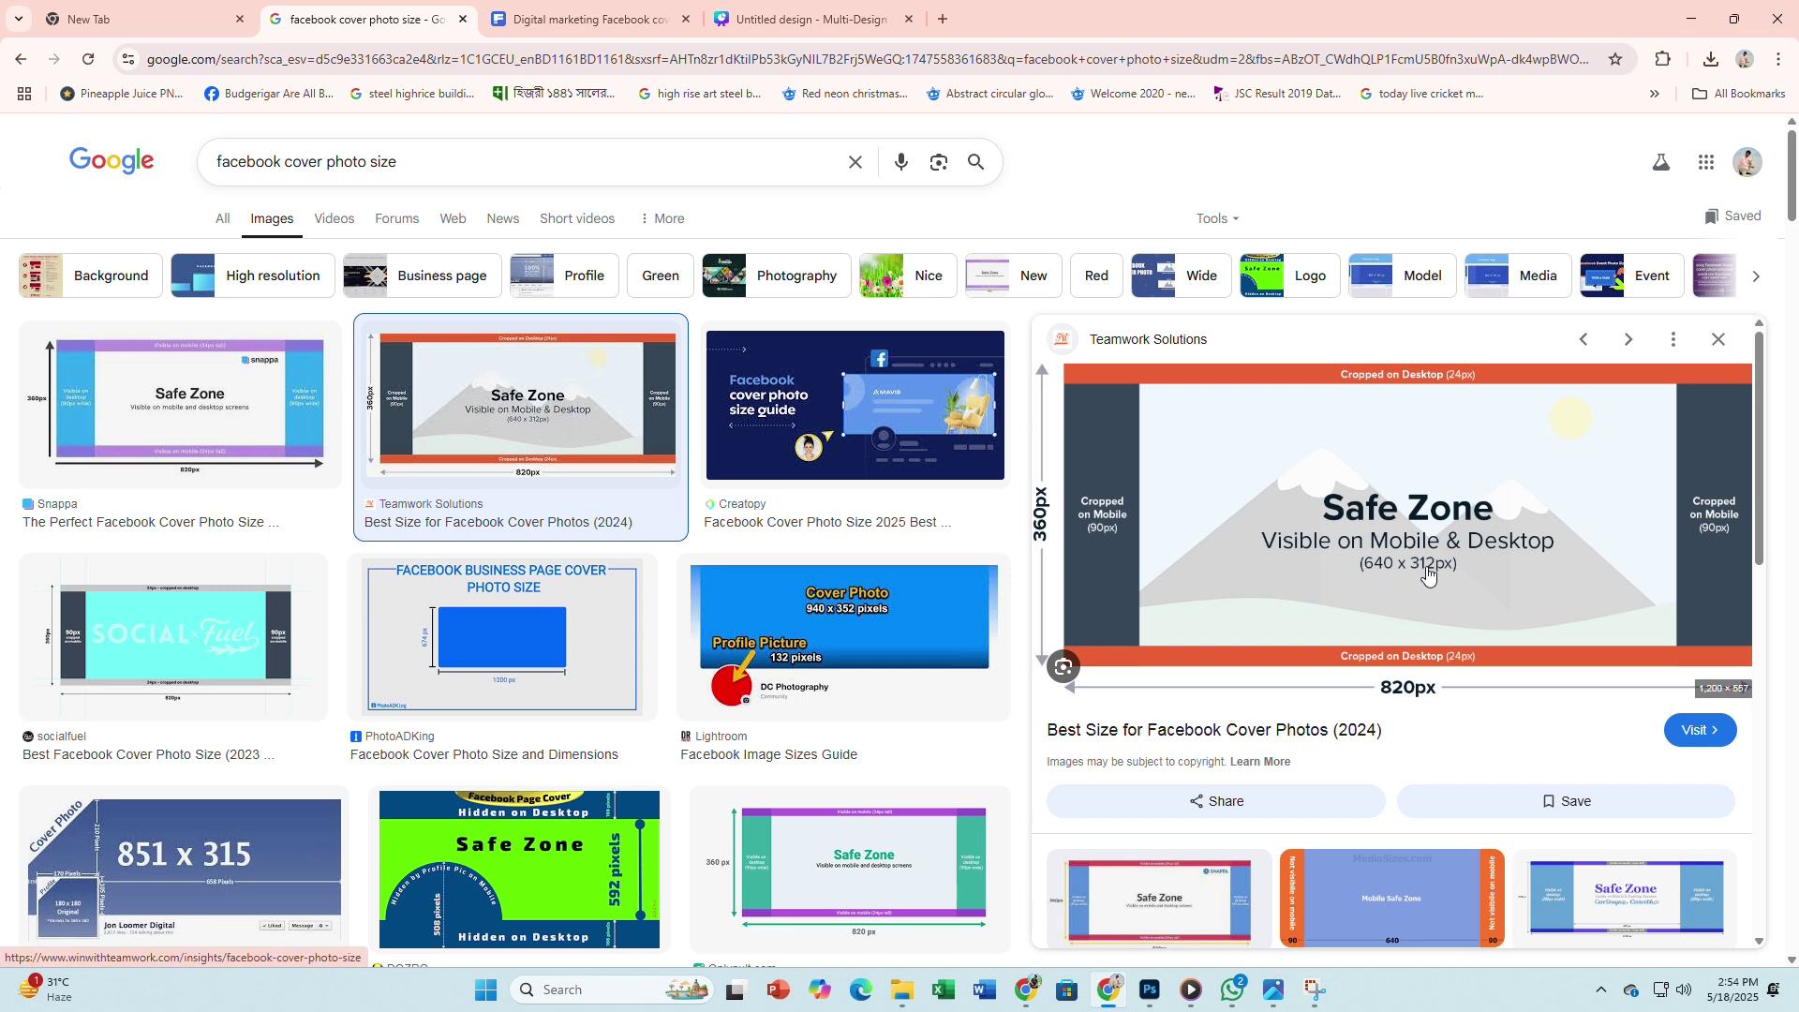
pyautogui.click(734, 28)
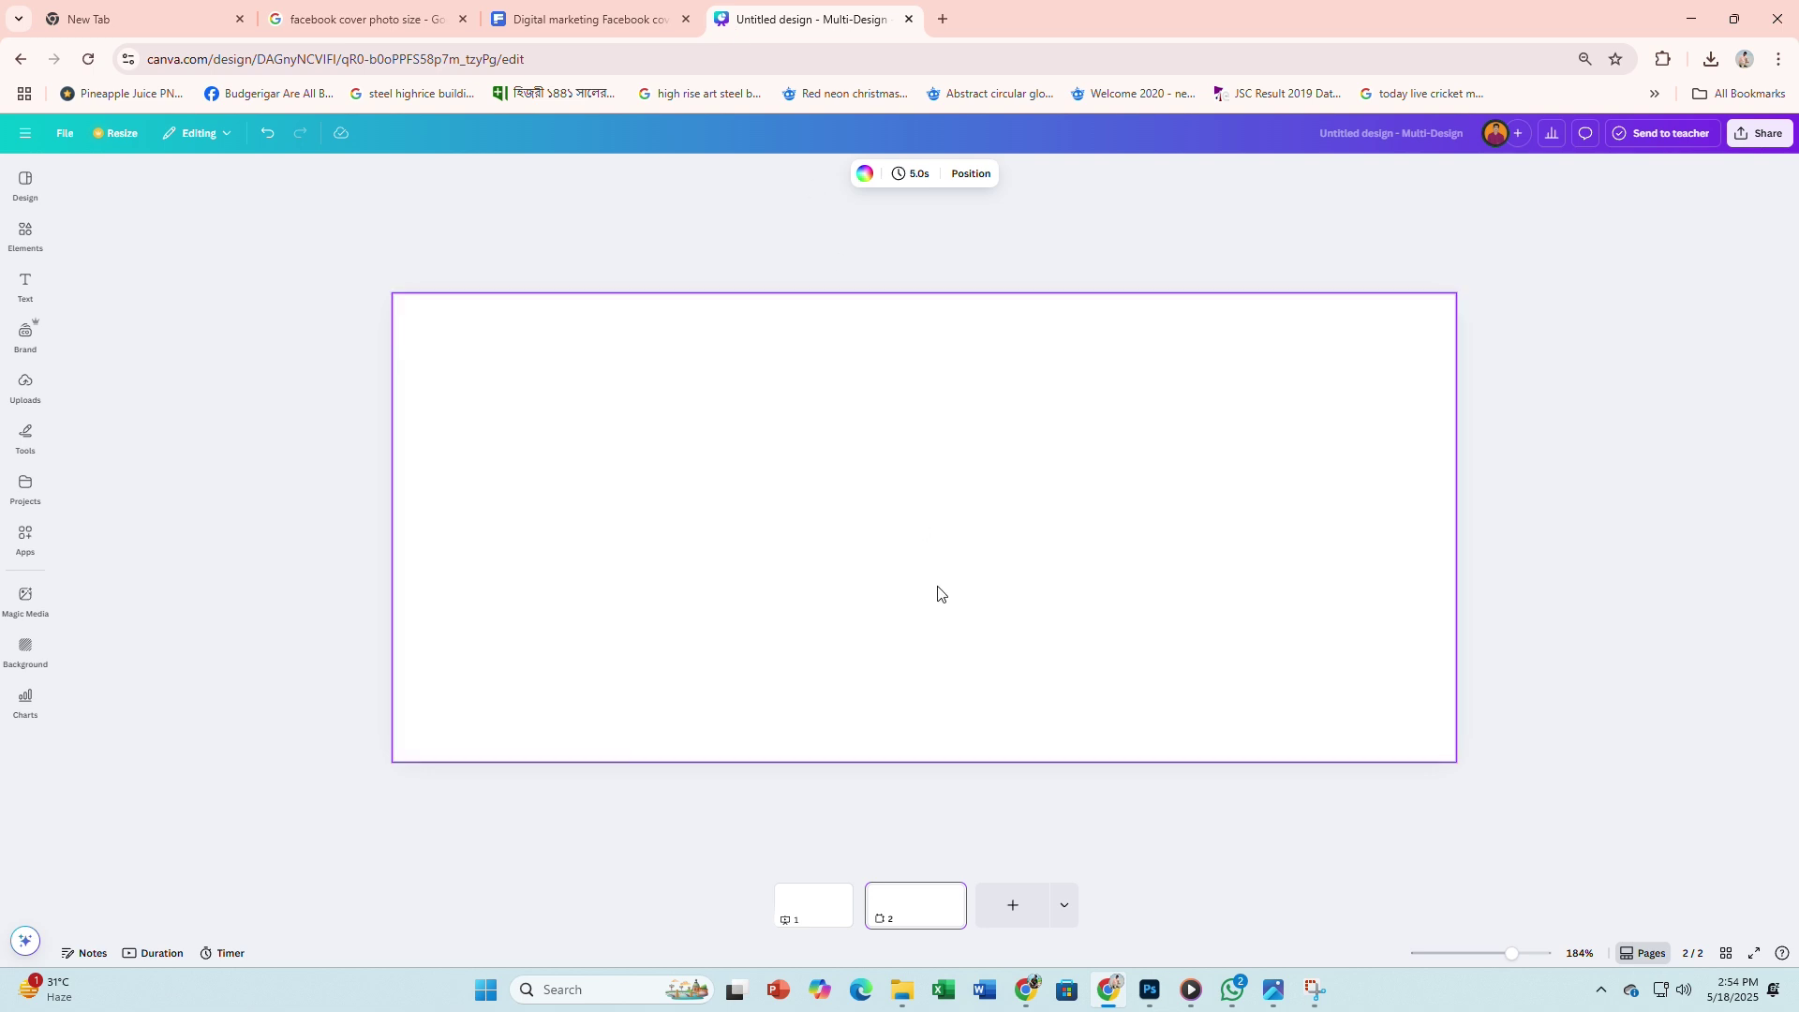
pyautogui.click(25, 234)
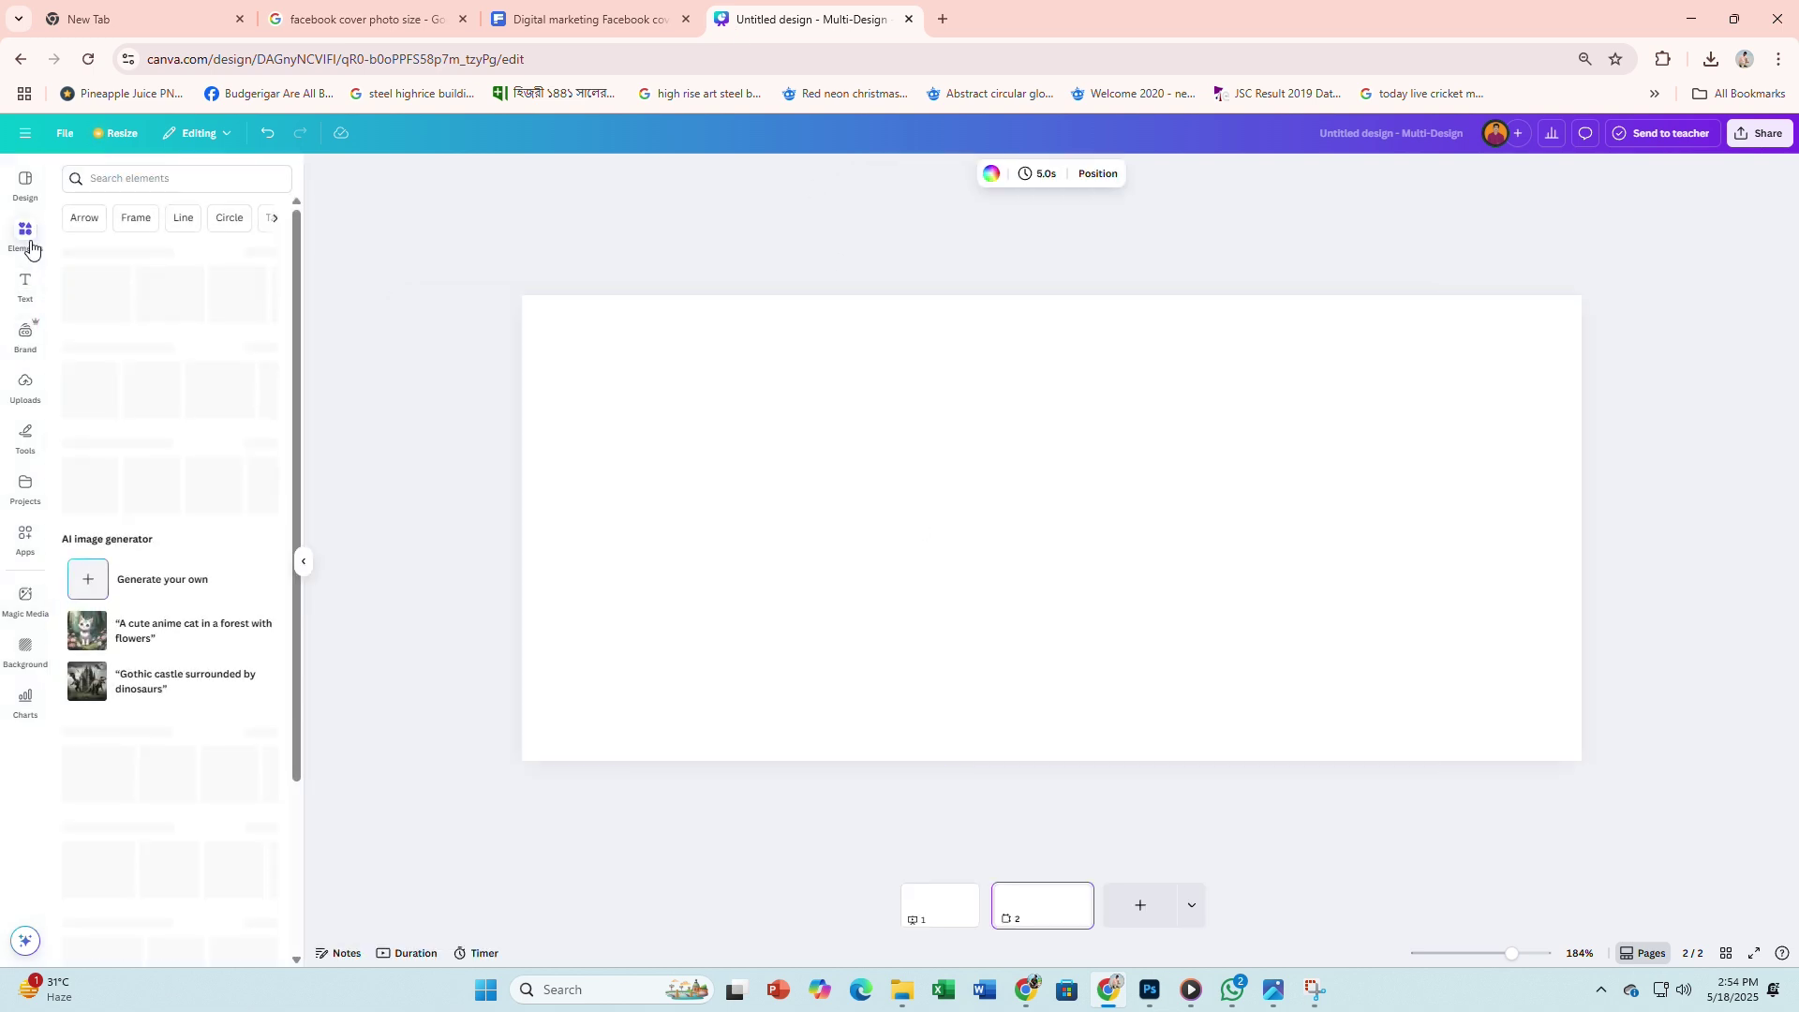
pyautogui.click(81, 384)
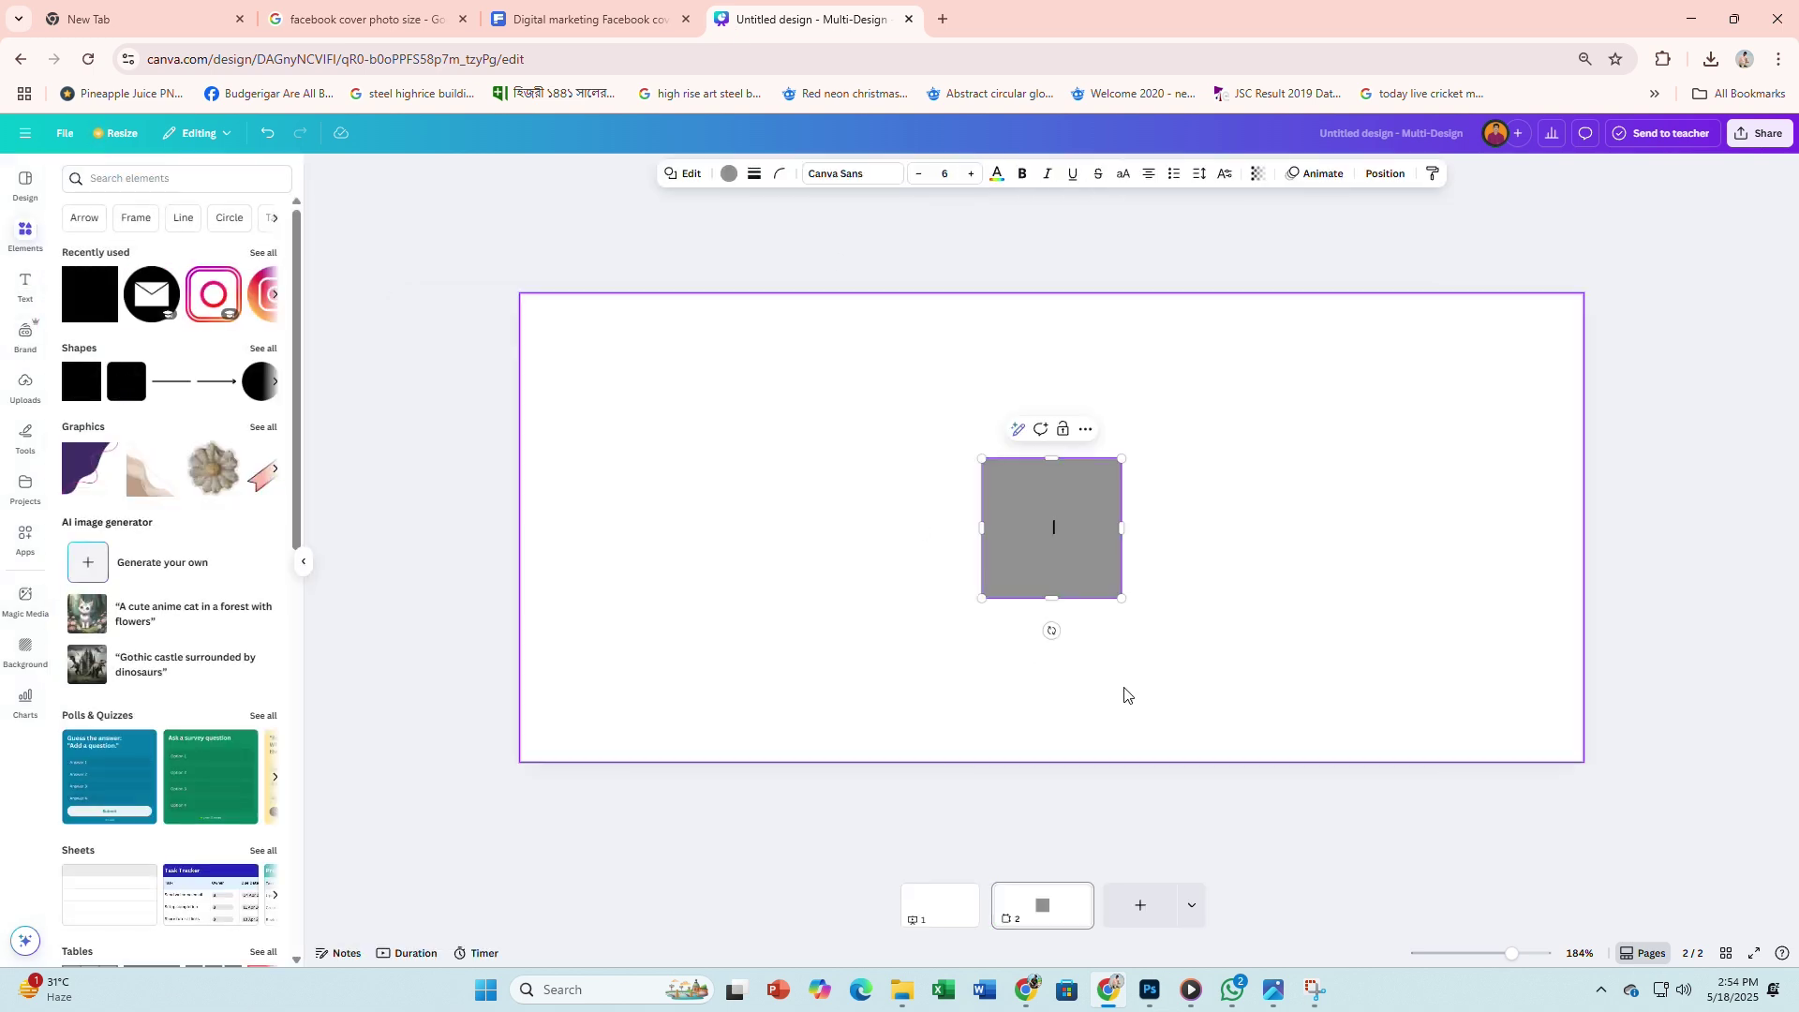
# Step: Set the square's size to the guide's safe-zone dimensions, 640 px wide and 312 px high
pyautogui.click(1385, 175)
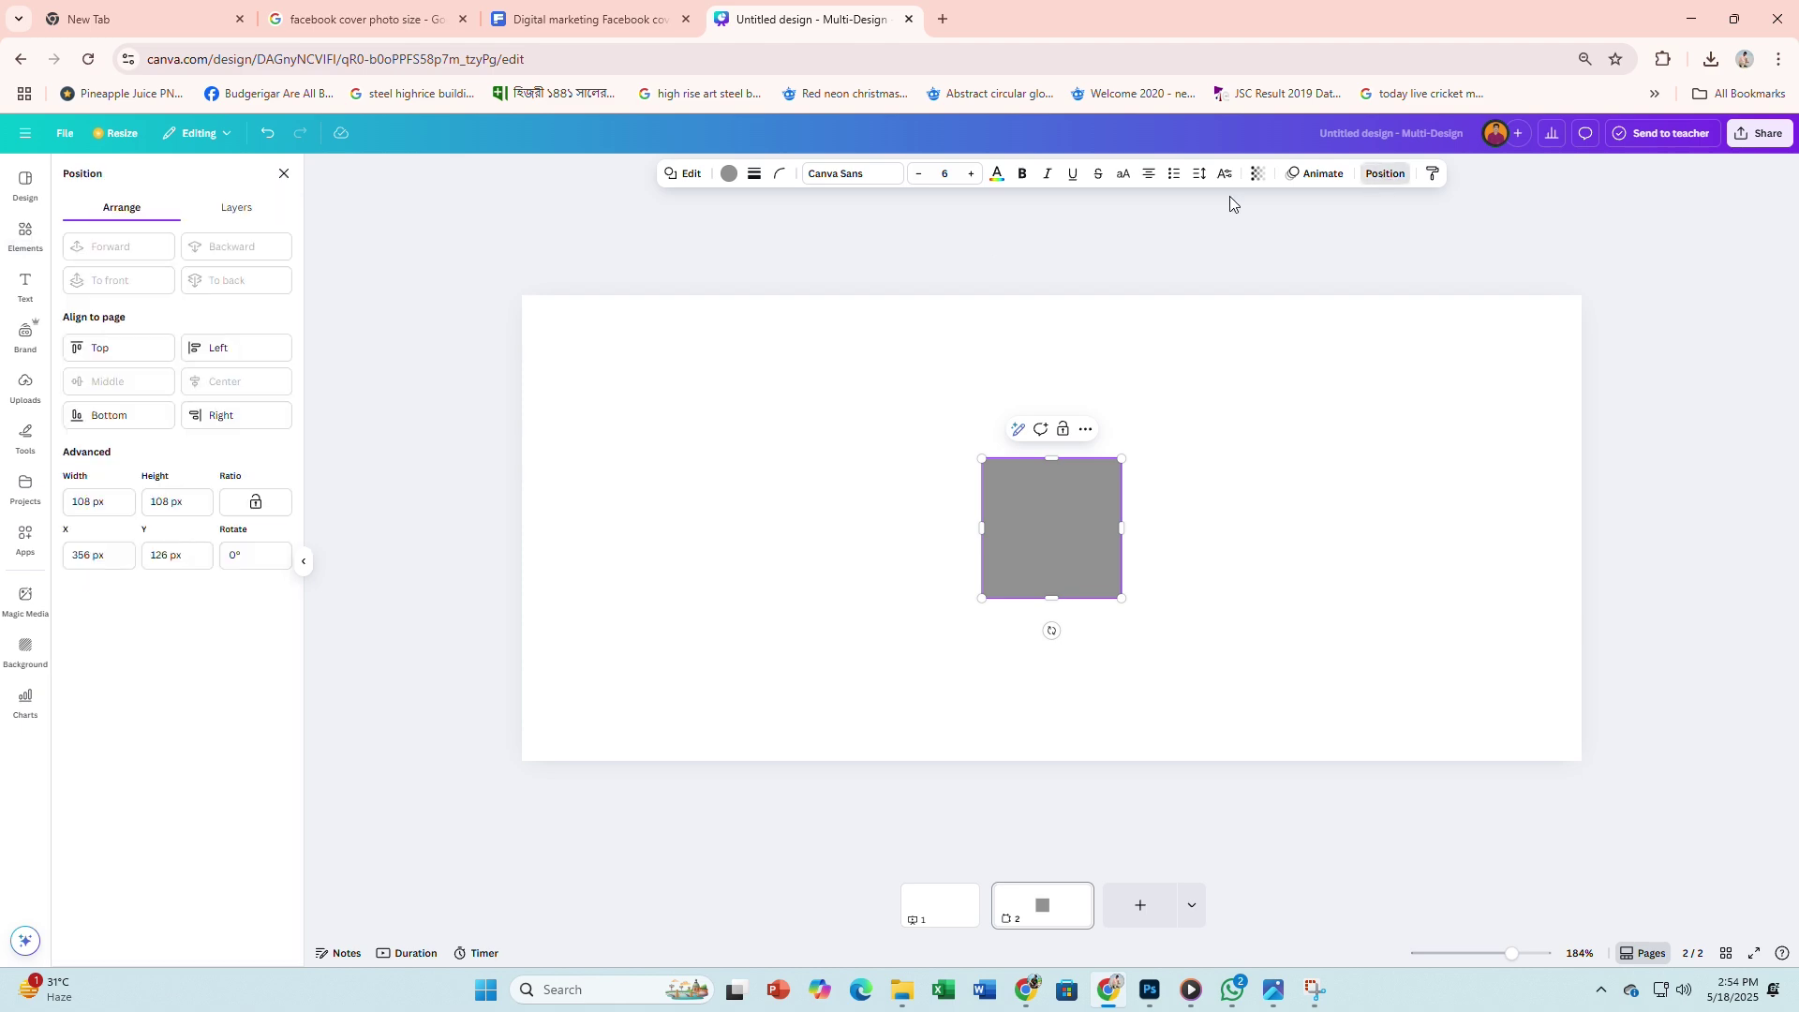
pyautogui.click(92, 503)
pyautogui.click(361, 19)
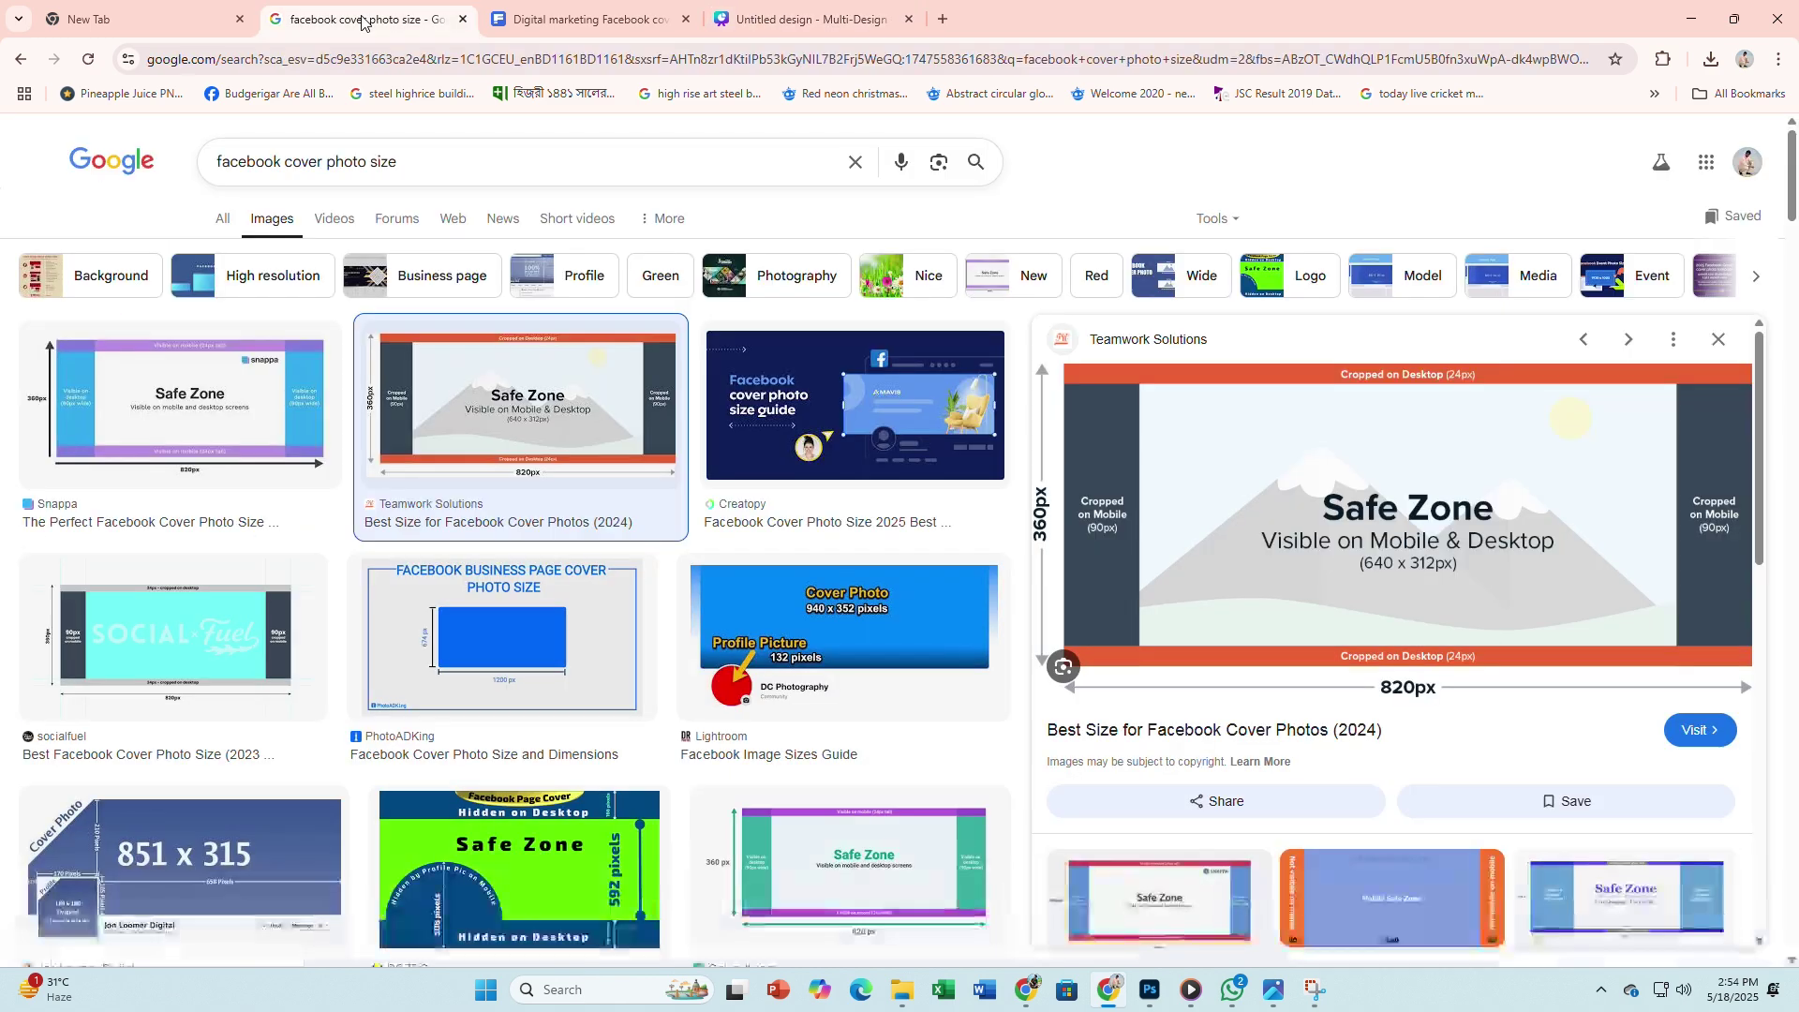
pyautogui.click(796, 19)
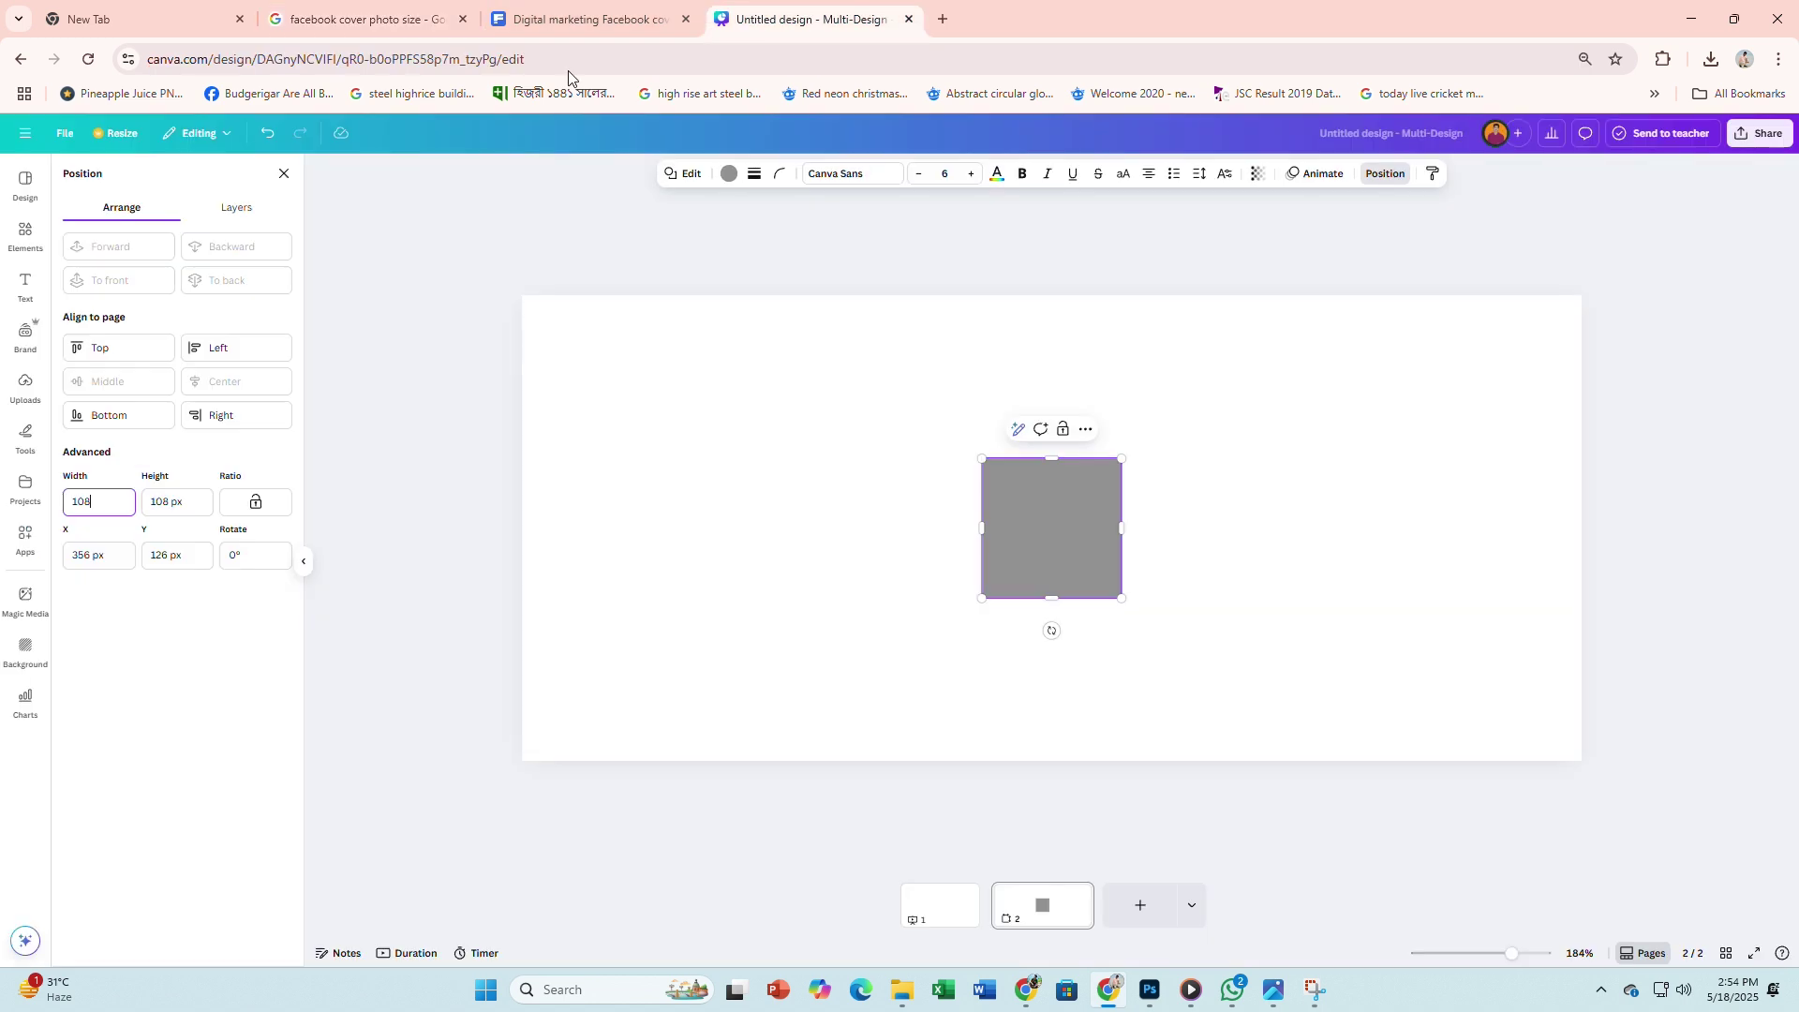
pyautogui.doubleClick(86, 506)
pyautogui.write('640')
pyautogui.press('Tab')
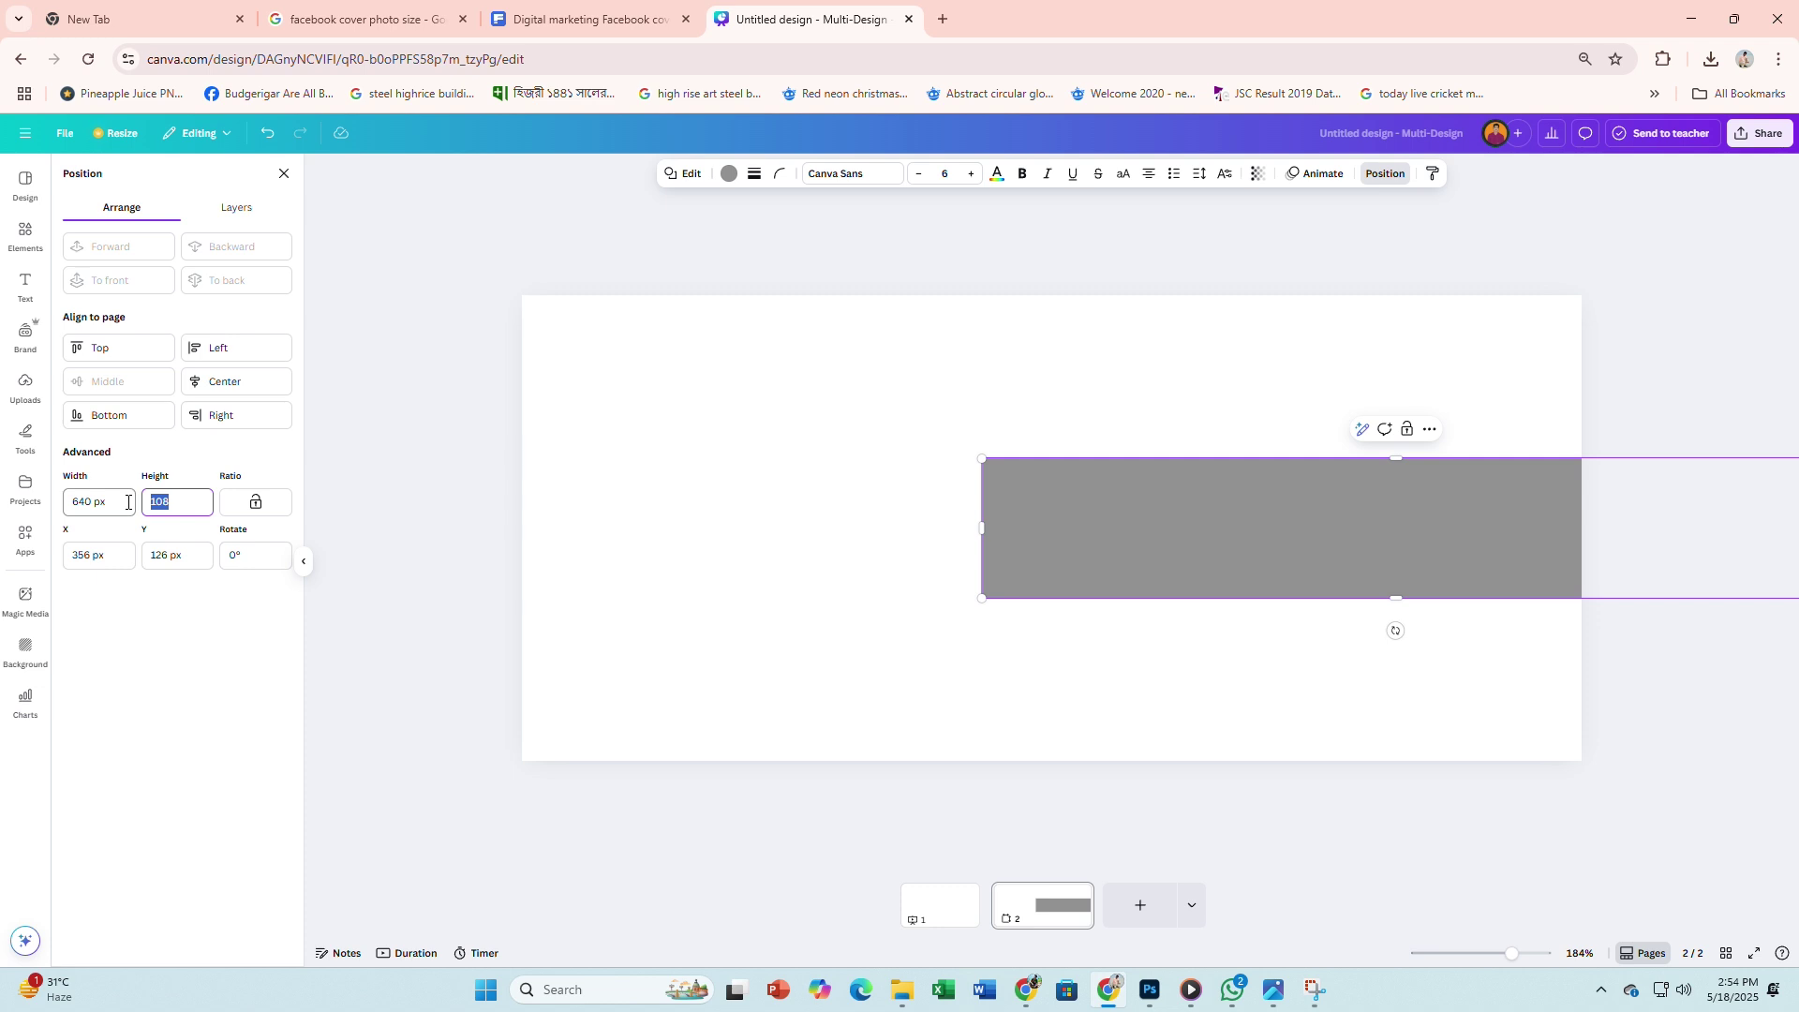
pyautogui.write('312')
pyautogui.press('Return')
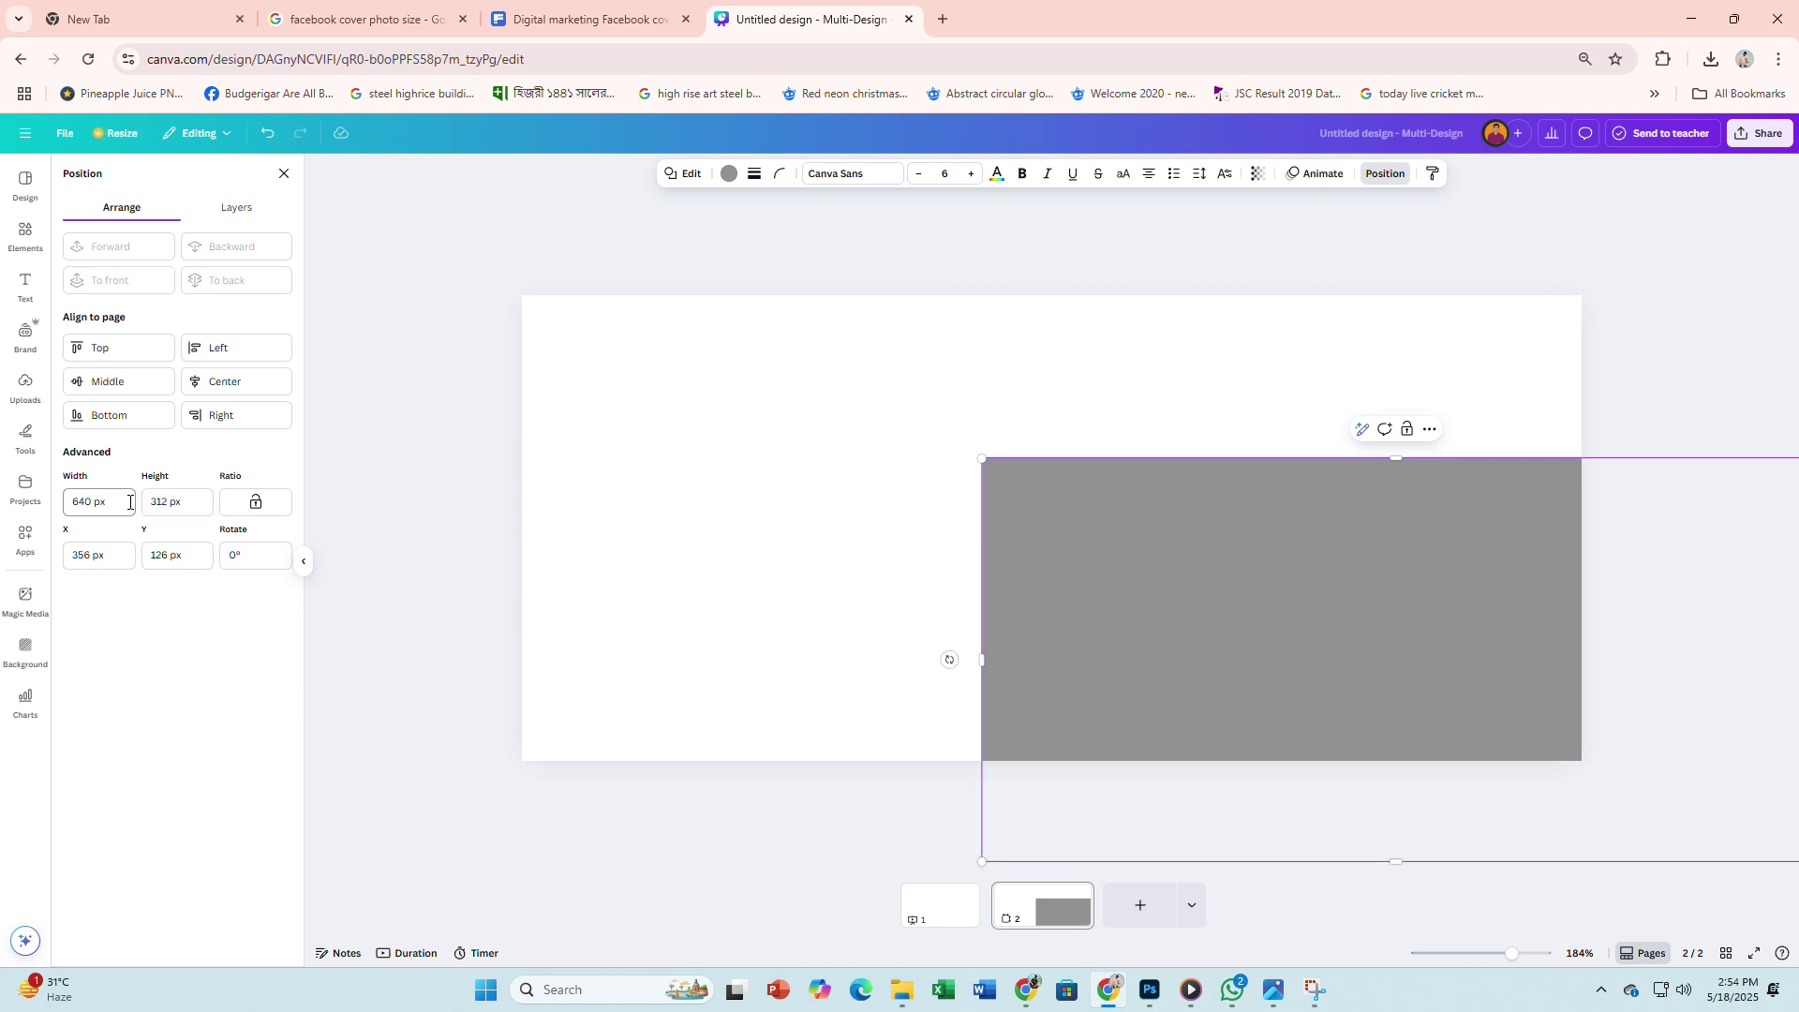
# Step: Centre the grey 640 × 312 px safe-zone rectangle on the page
pyautogui.moveTo(1147, 651); pyautogui.dragTo(860, 517)
pyautogui.click(1316, 174)
pyautogui.click(1384, 173)
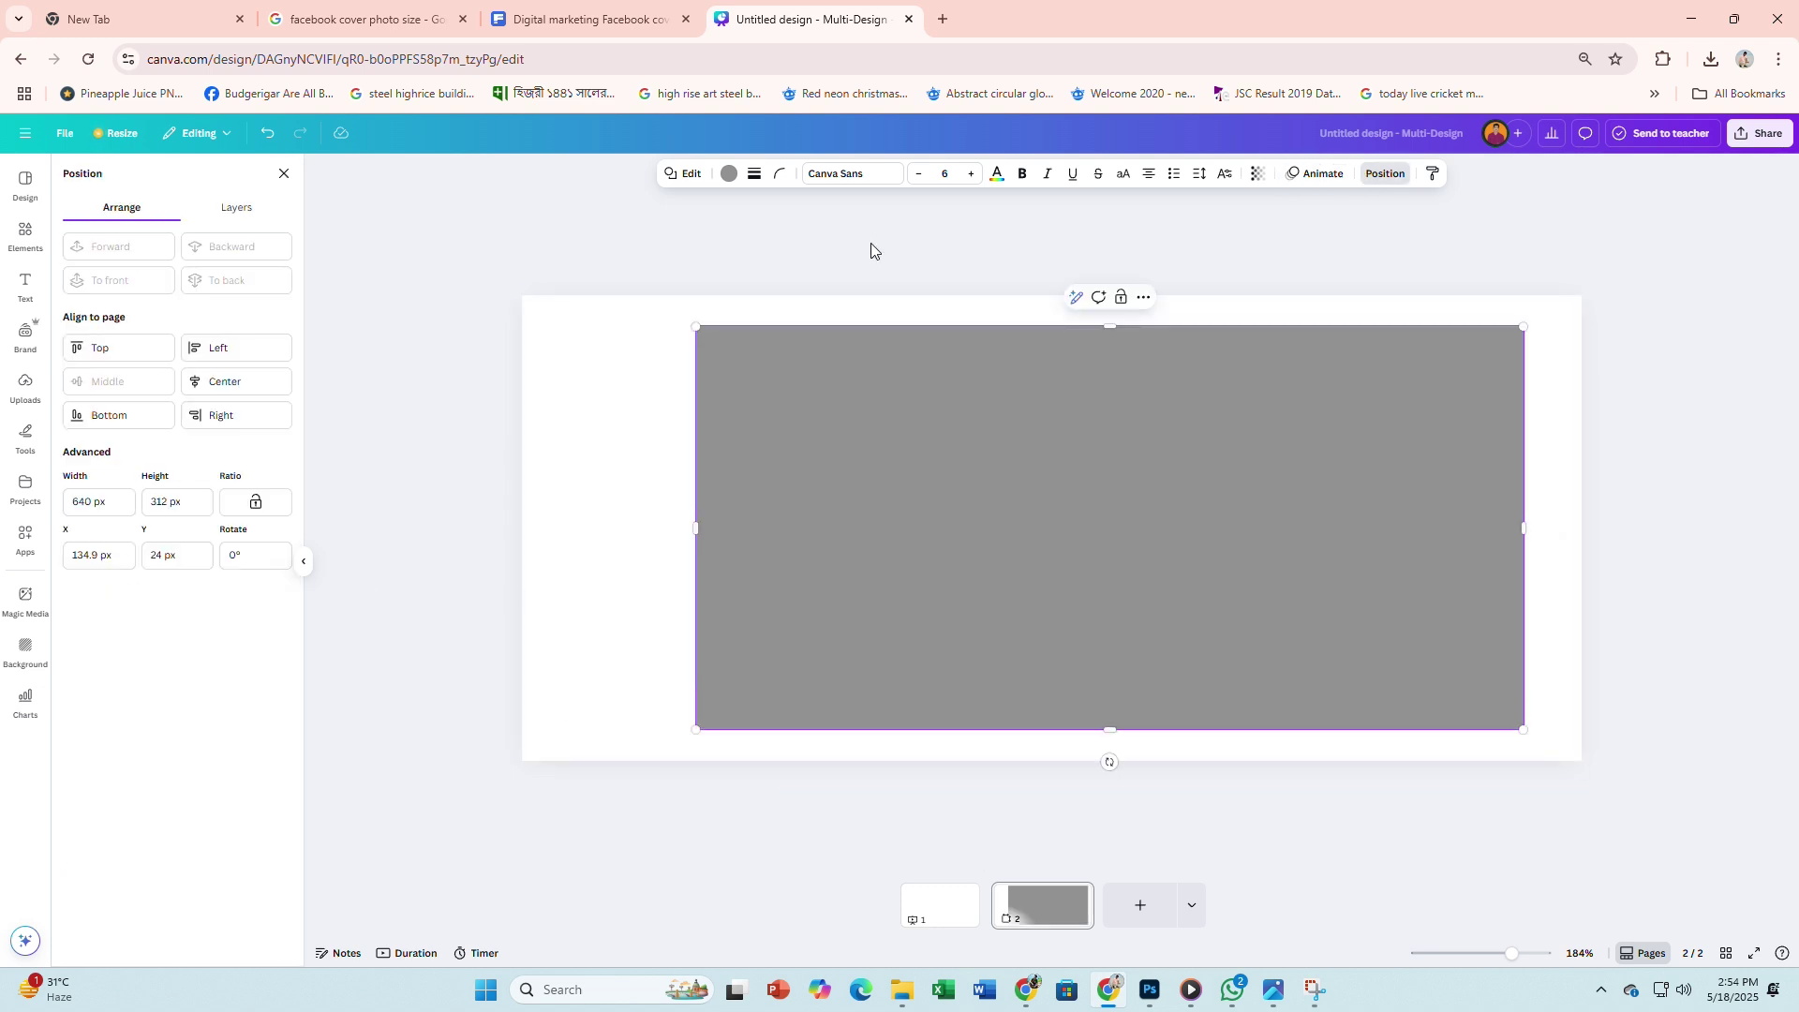
pyautogui.click(223, 380)
pyautogui.click(1313, 673)
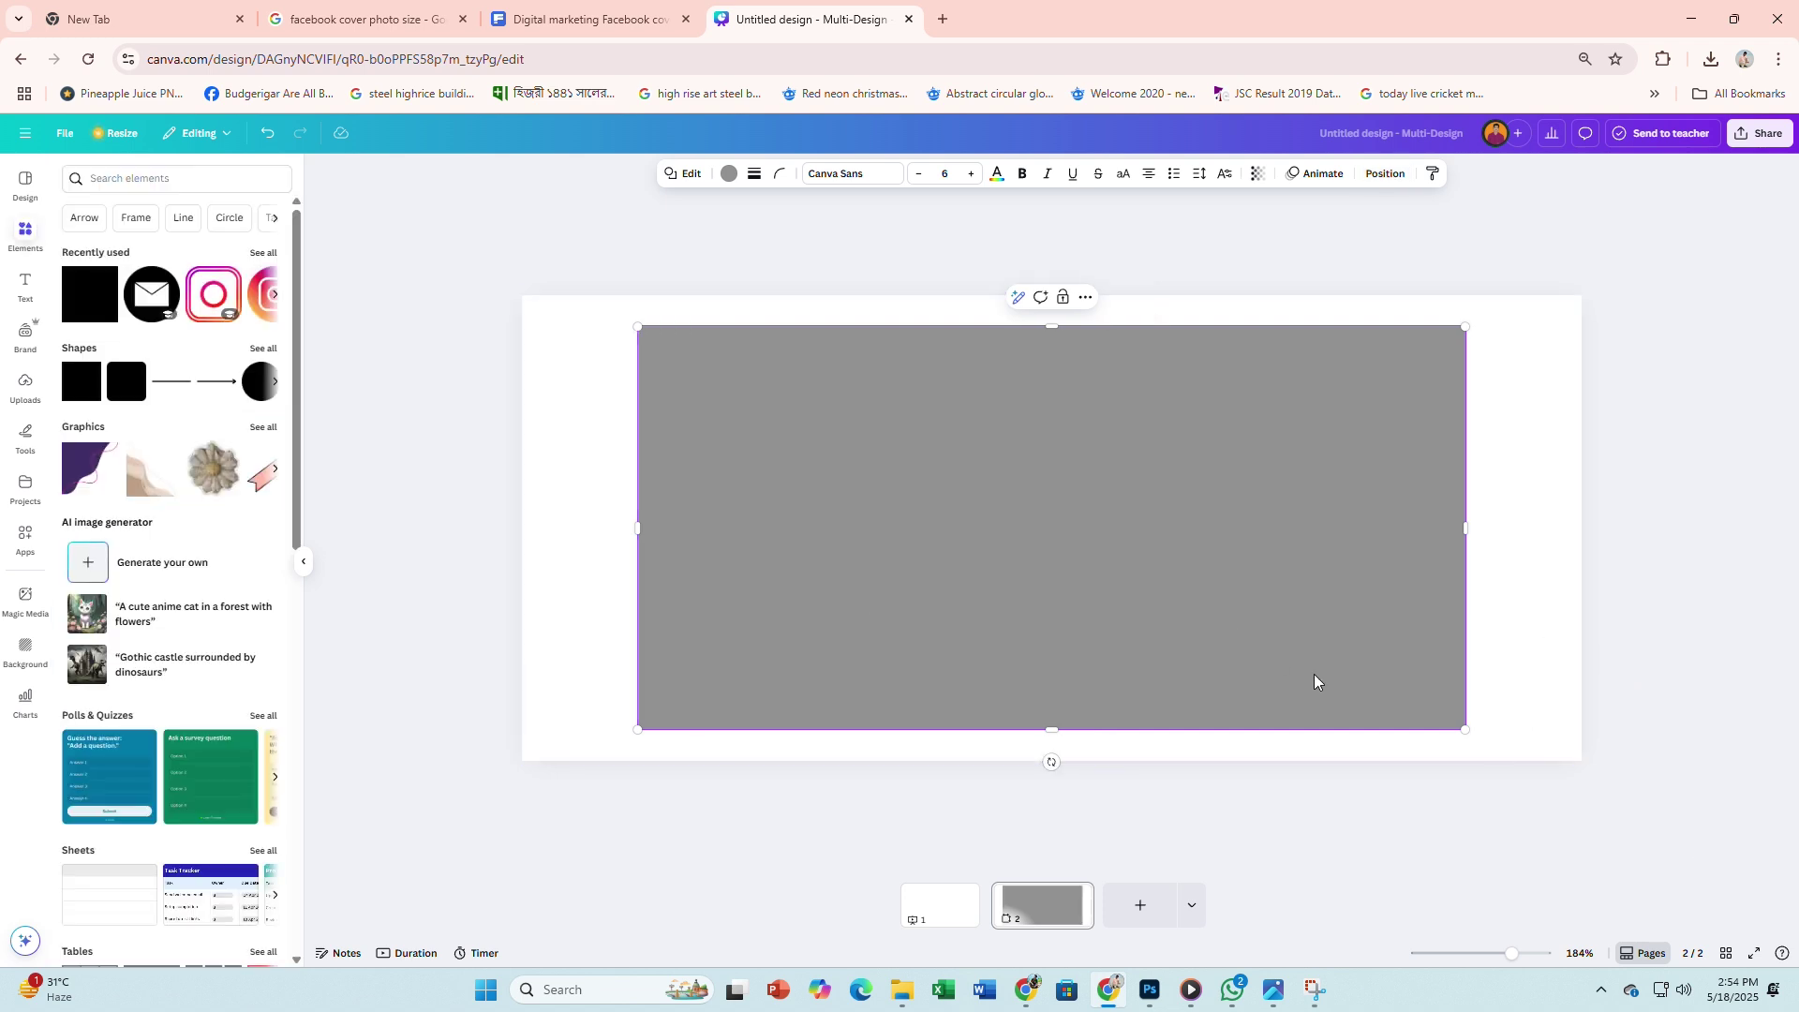
# Step: Set the safe-zone rectangle's transparency to 18
pyautogui.click(1302, 609)
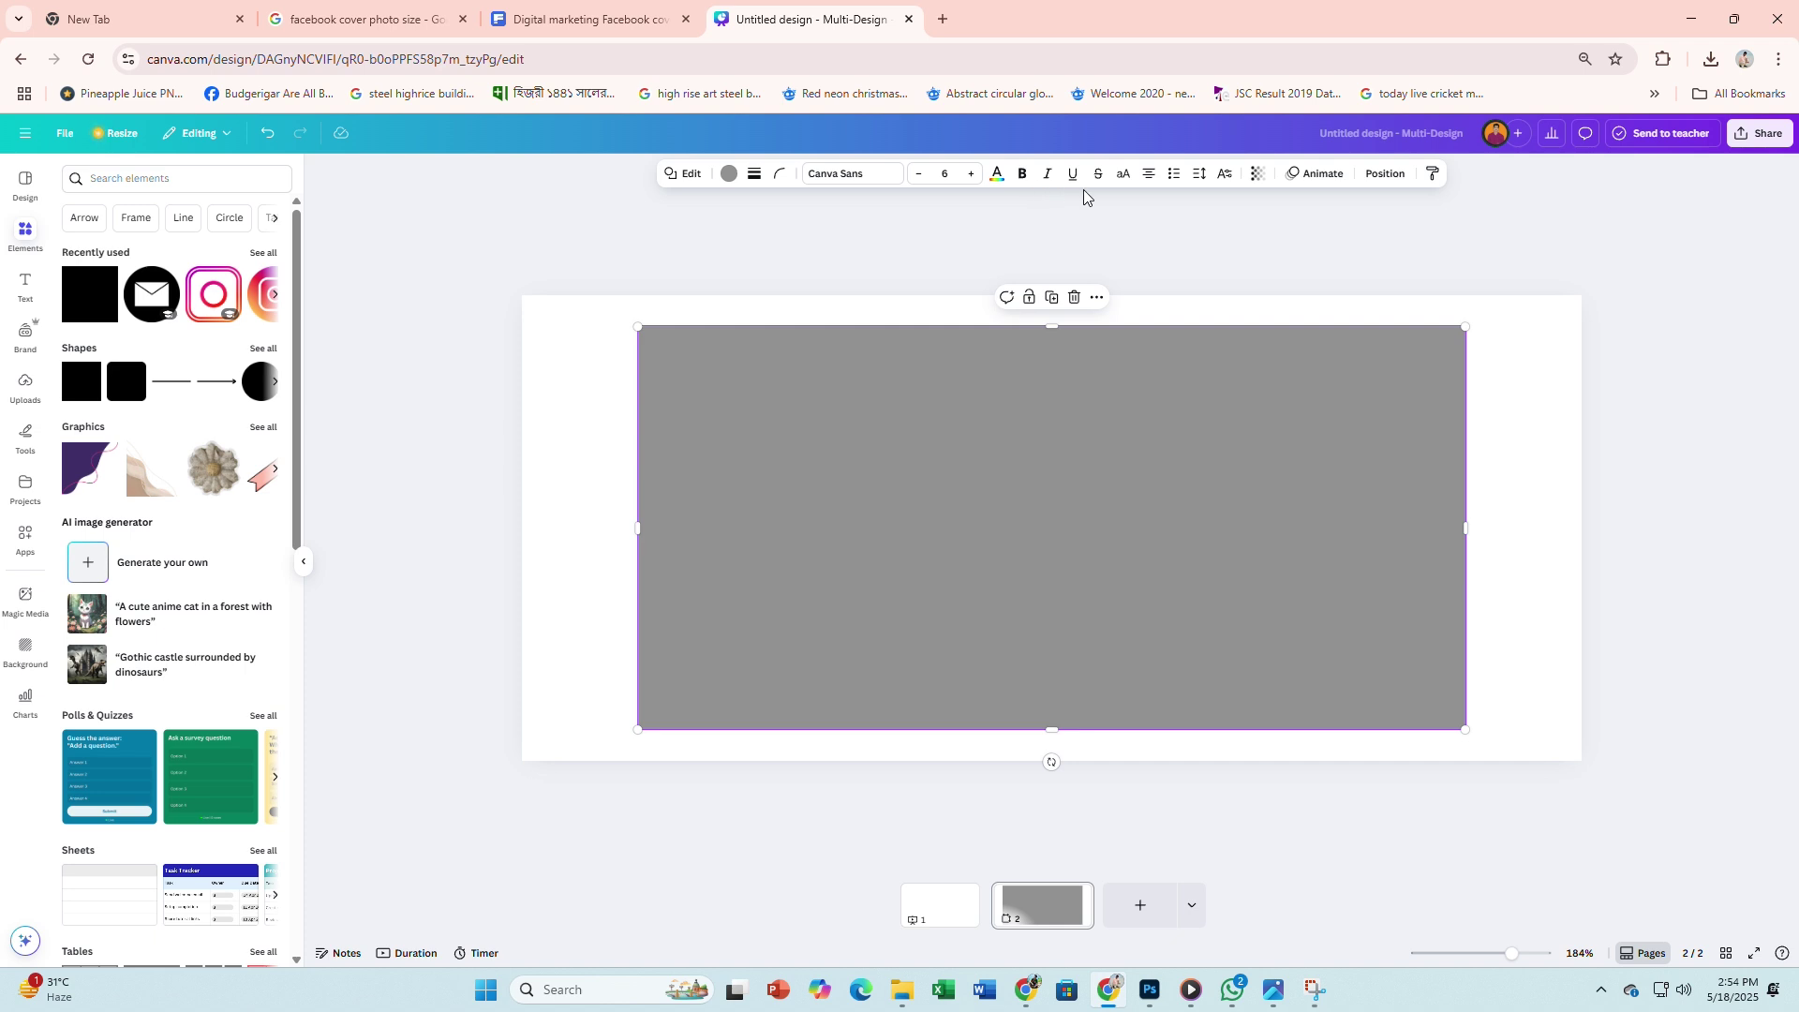
pyautogui.click(1258, 174)
pyautogui.click(1214, 235)
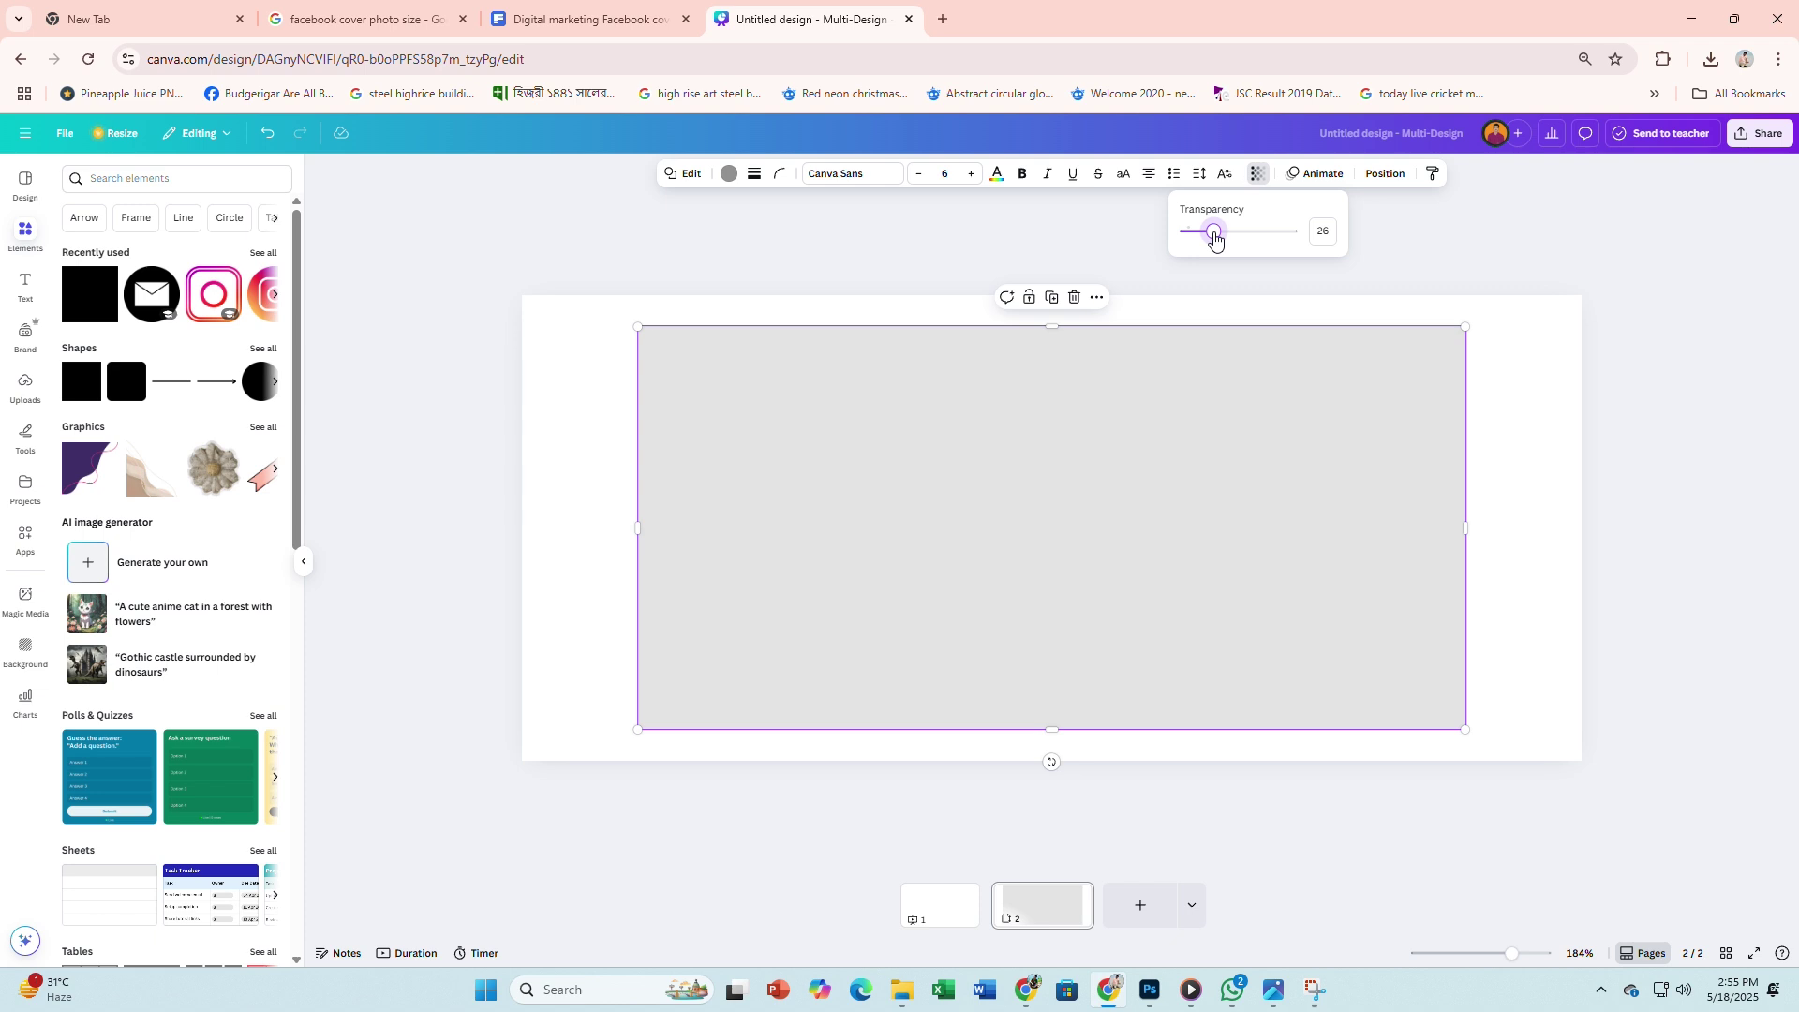
pyautogui.moveTo(1214, 236); pyautogui.dragTo(1206, 239)
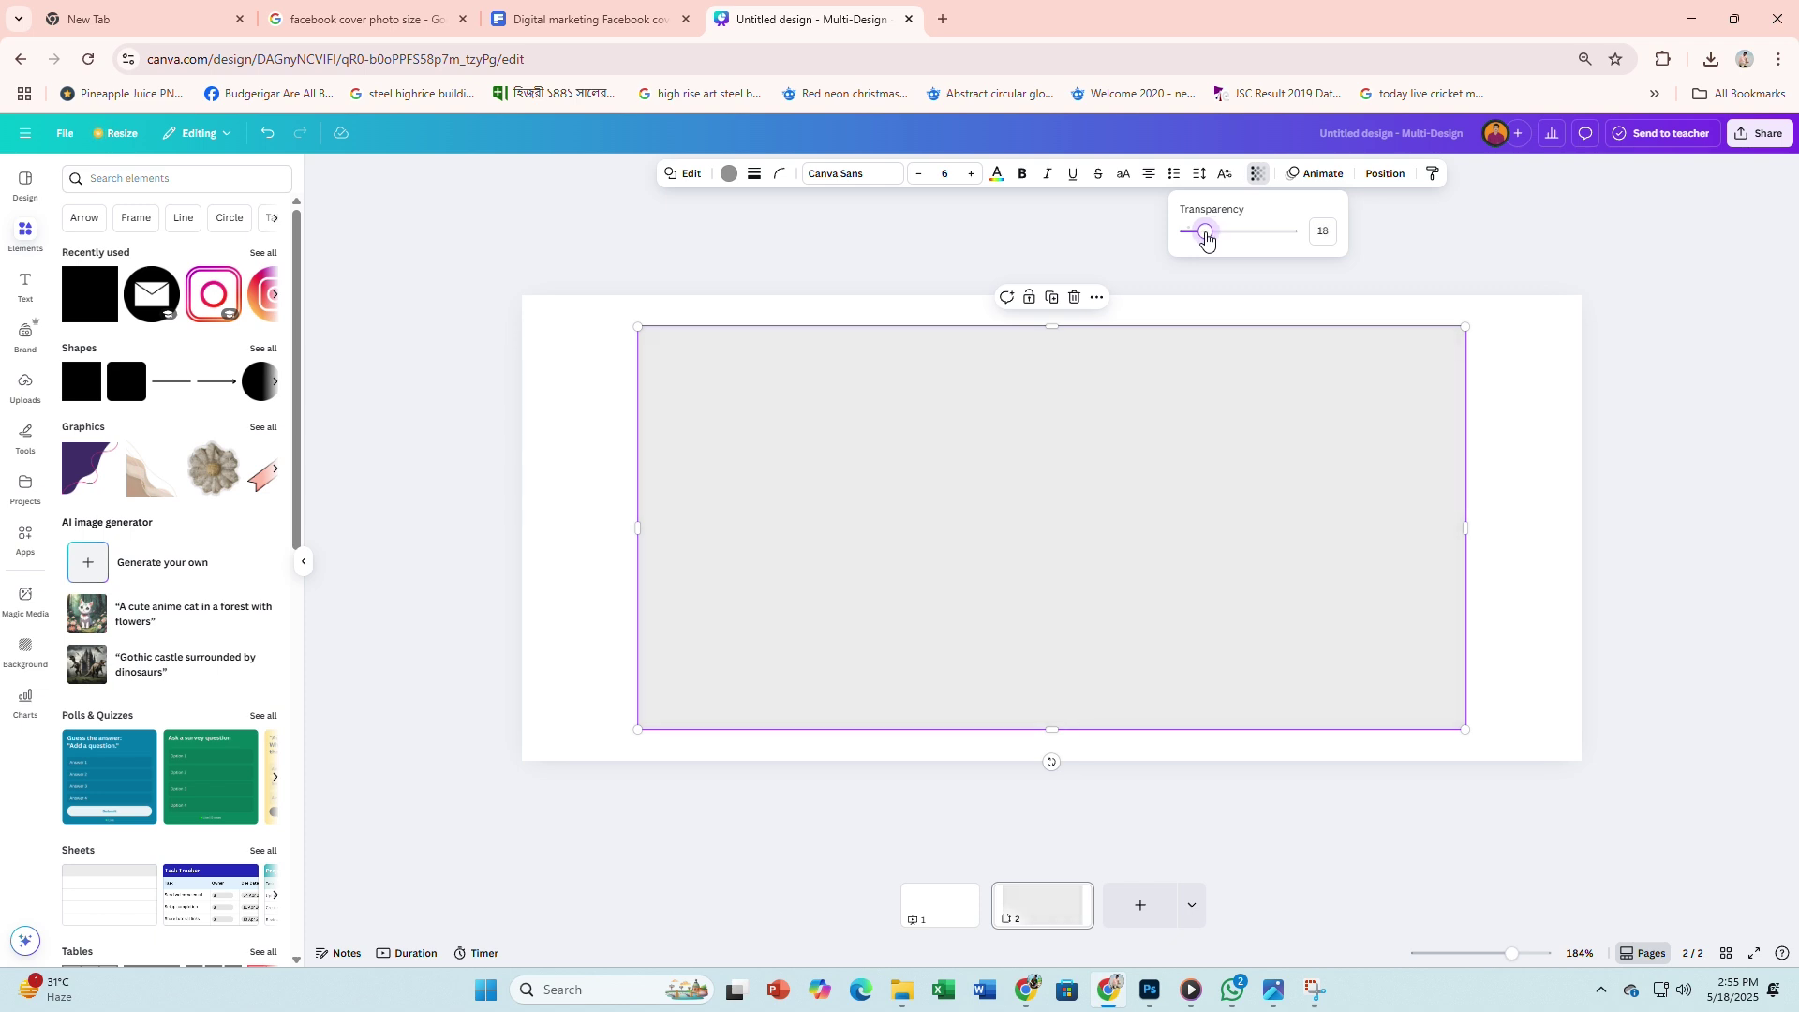
pyautogui.click(1662, 546)
pyautogui.click(1668, 551)
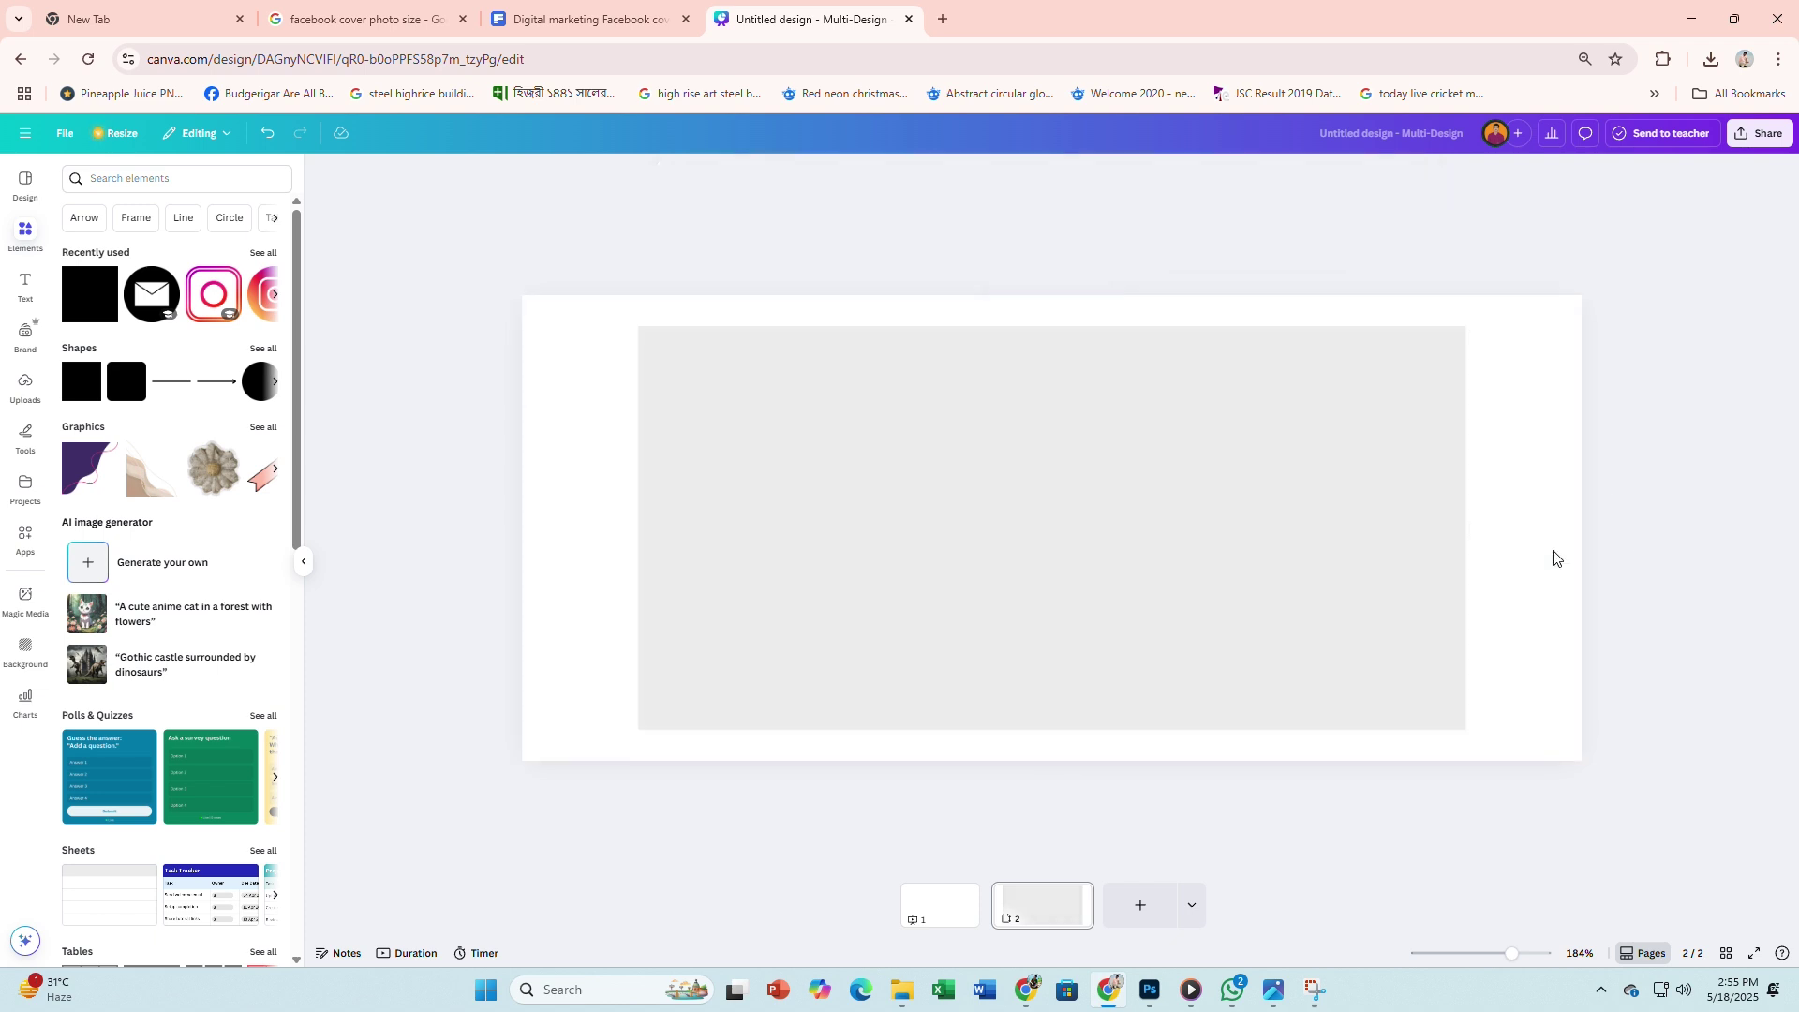
# Step: Check the reference cover template, and insert a black square enlarged into a wide rectangle over the page's upper-left area
pyautogui.click(615, 25)
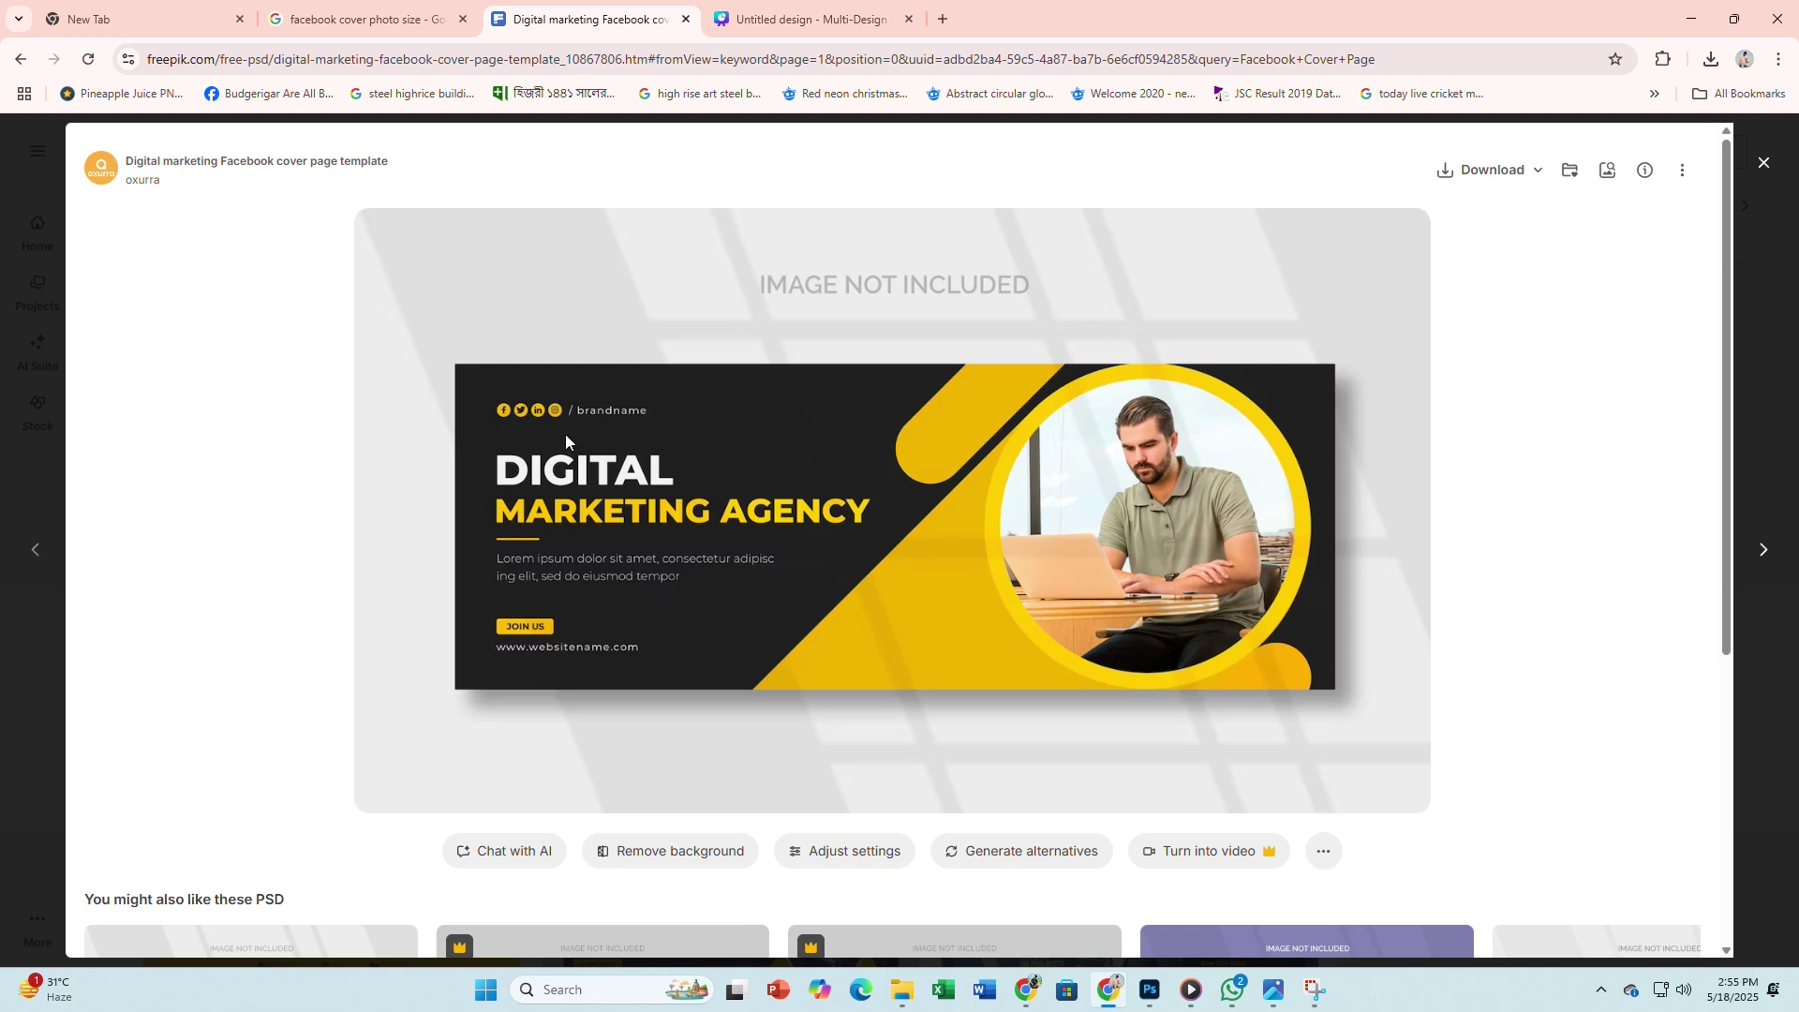
pyautogui.click(738, 21)
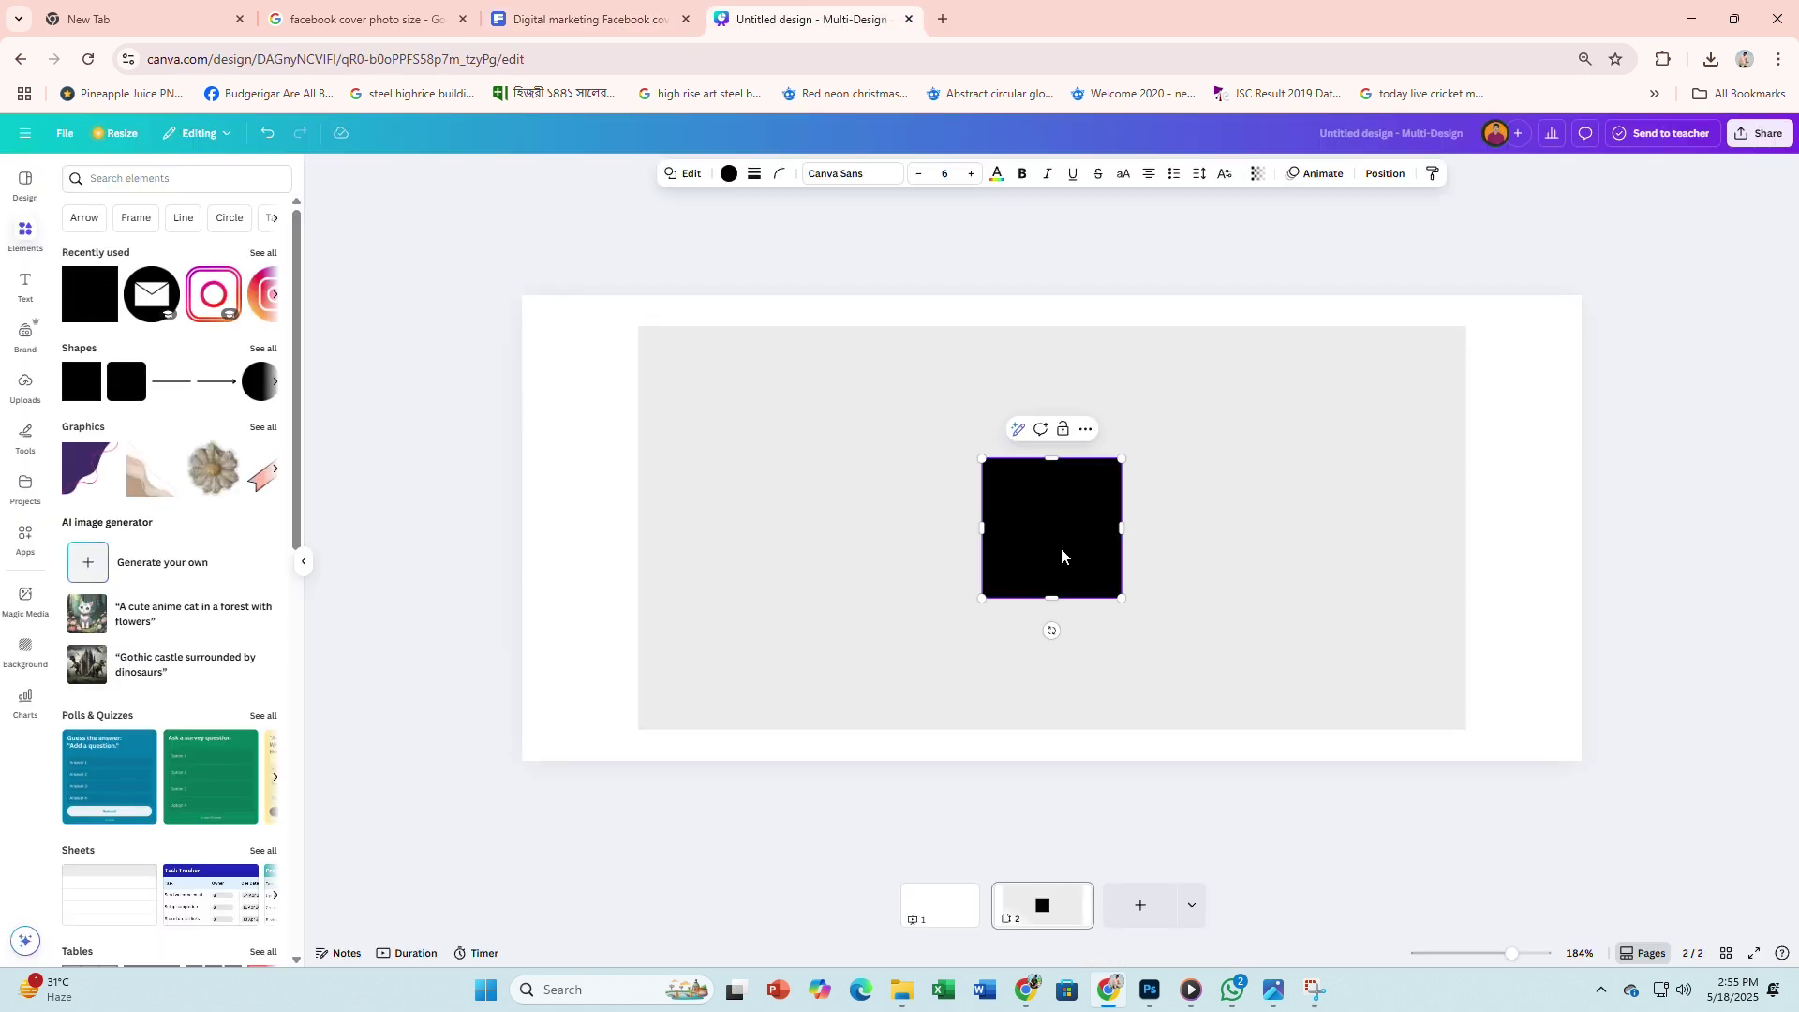
pyautogui.moveTo(977, 457); pyautogui.dragTo(586, 374)
pyautogui.click(430, 539)
# Step: Bring the translucent safe-zone rectangle forward, in front of the black rectangle
pyautogui.click(1342, 446)
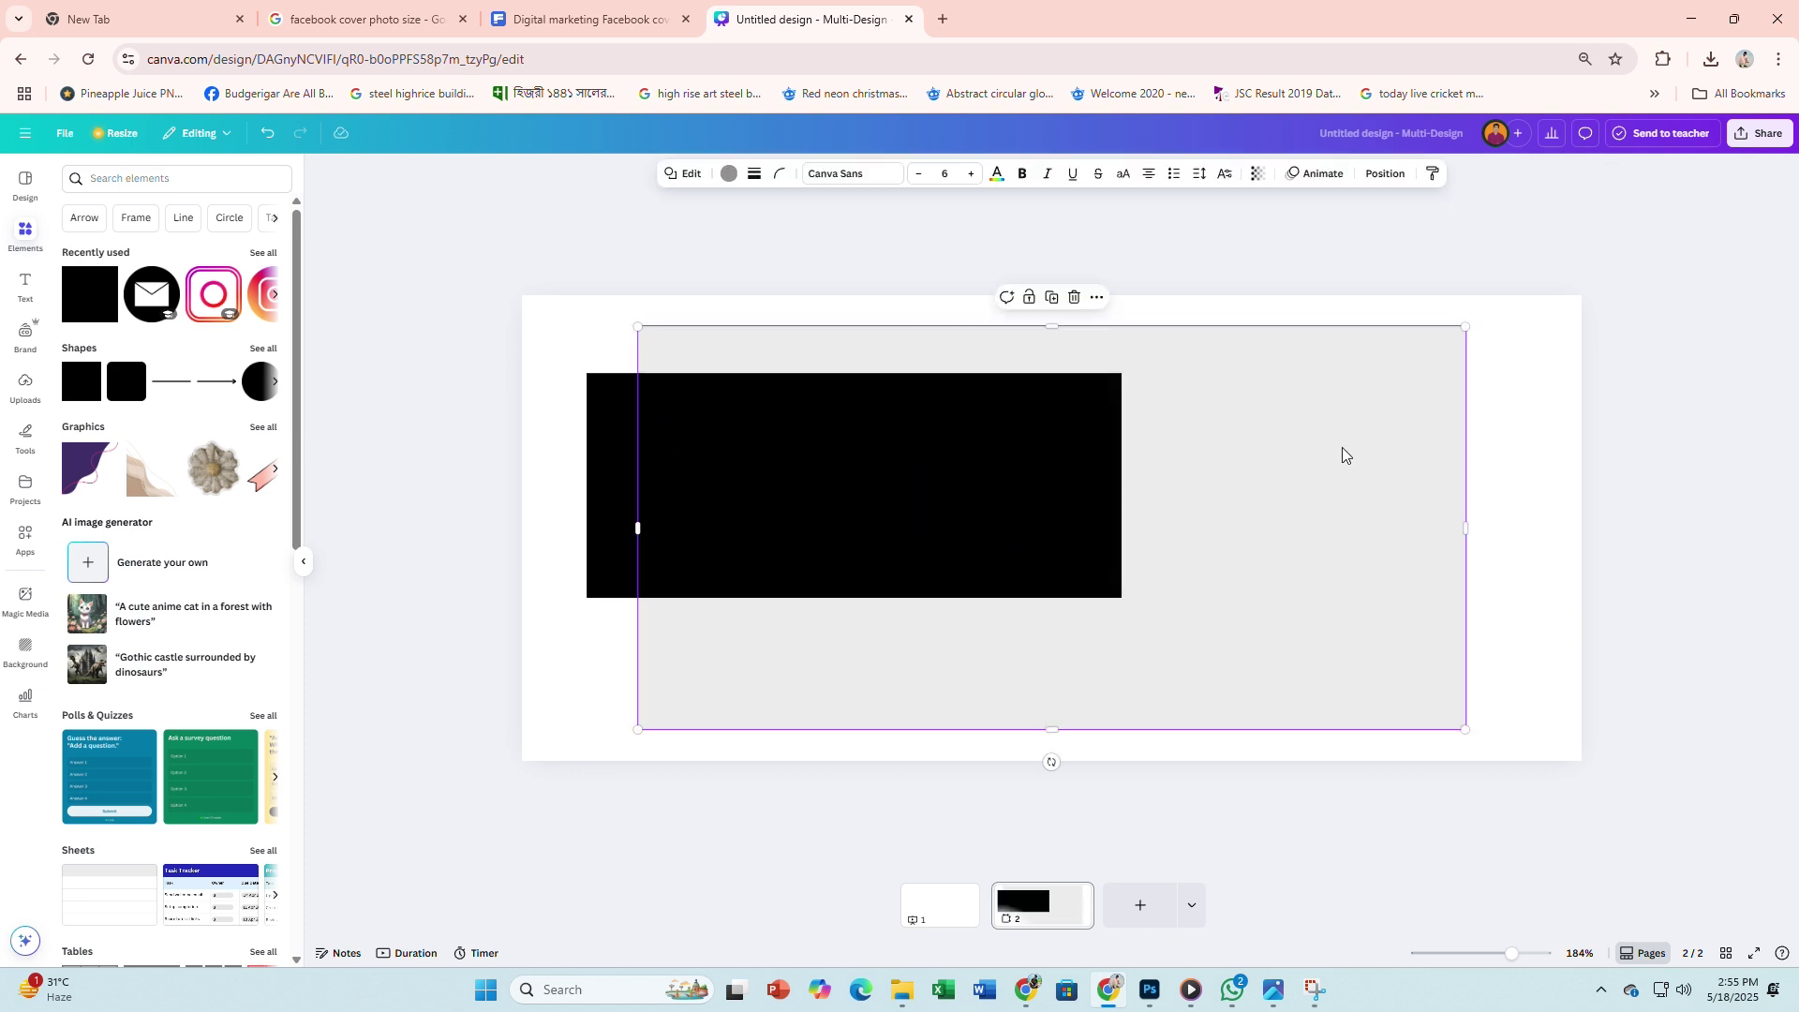
pyautogui.rightClick(1341, 447)
pyautogui.moveTo(1413, 626)
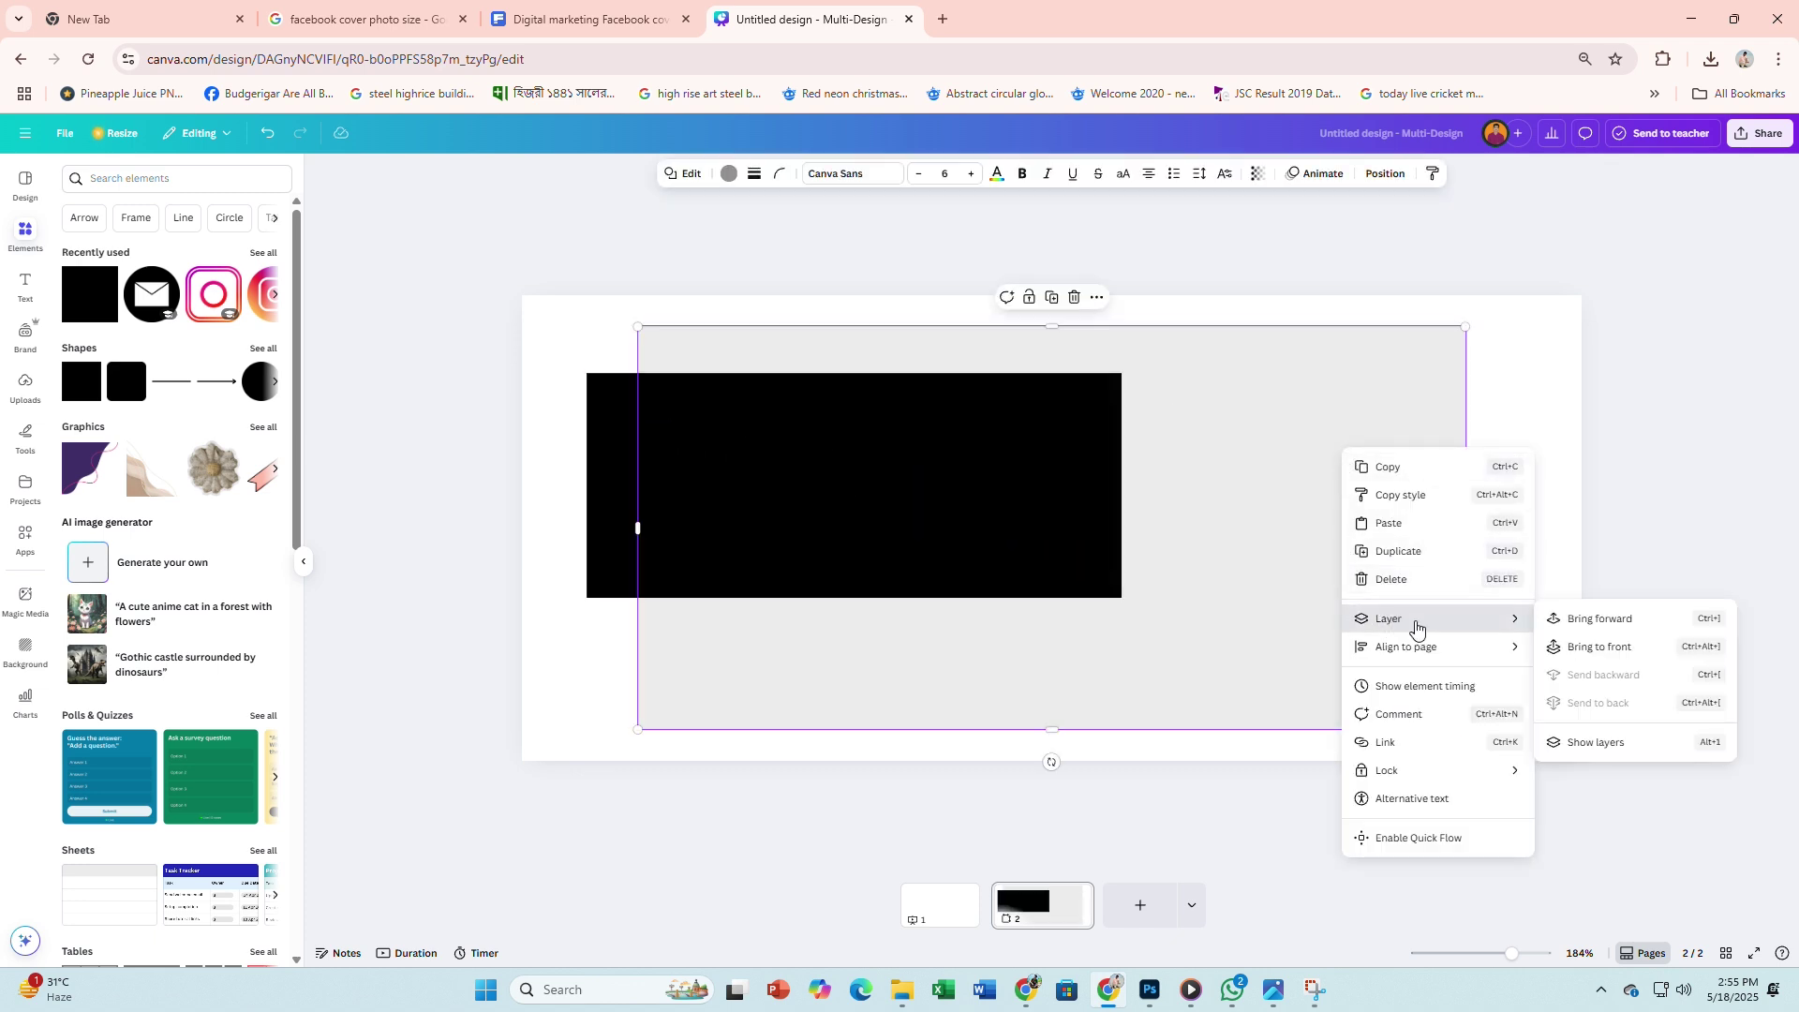
pyautogui.click(1606, 623)
# Step: Stretch the black rectangle to the page corners so it covers the whole cover as a background
pyautogui.click(593, 431)
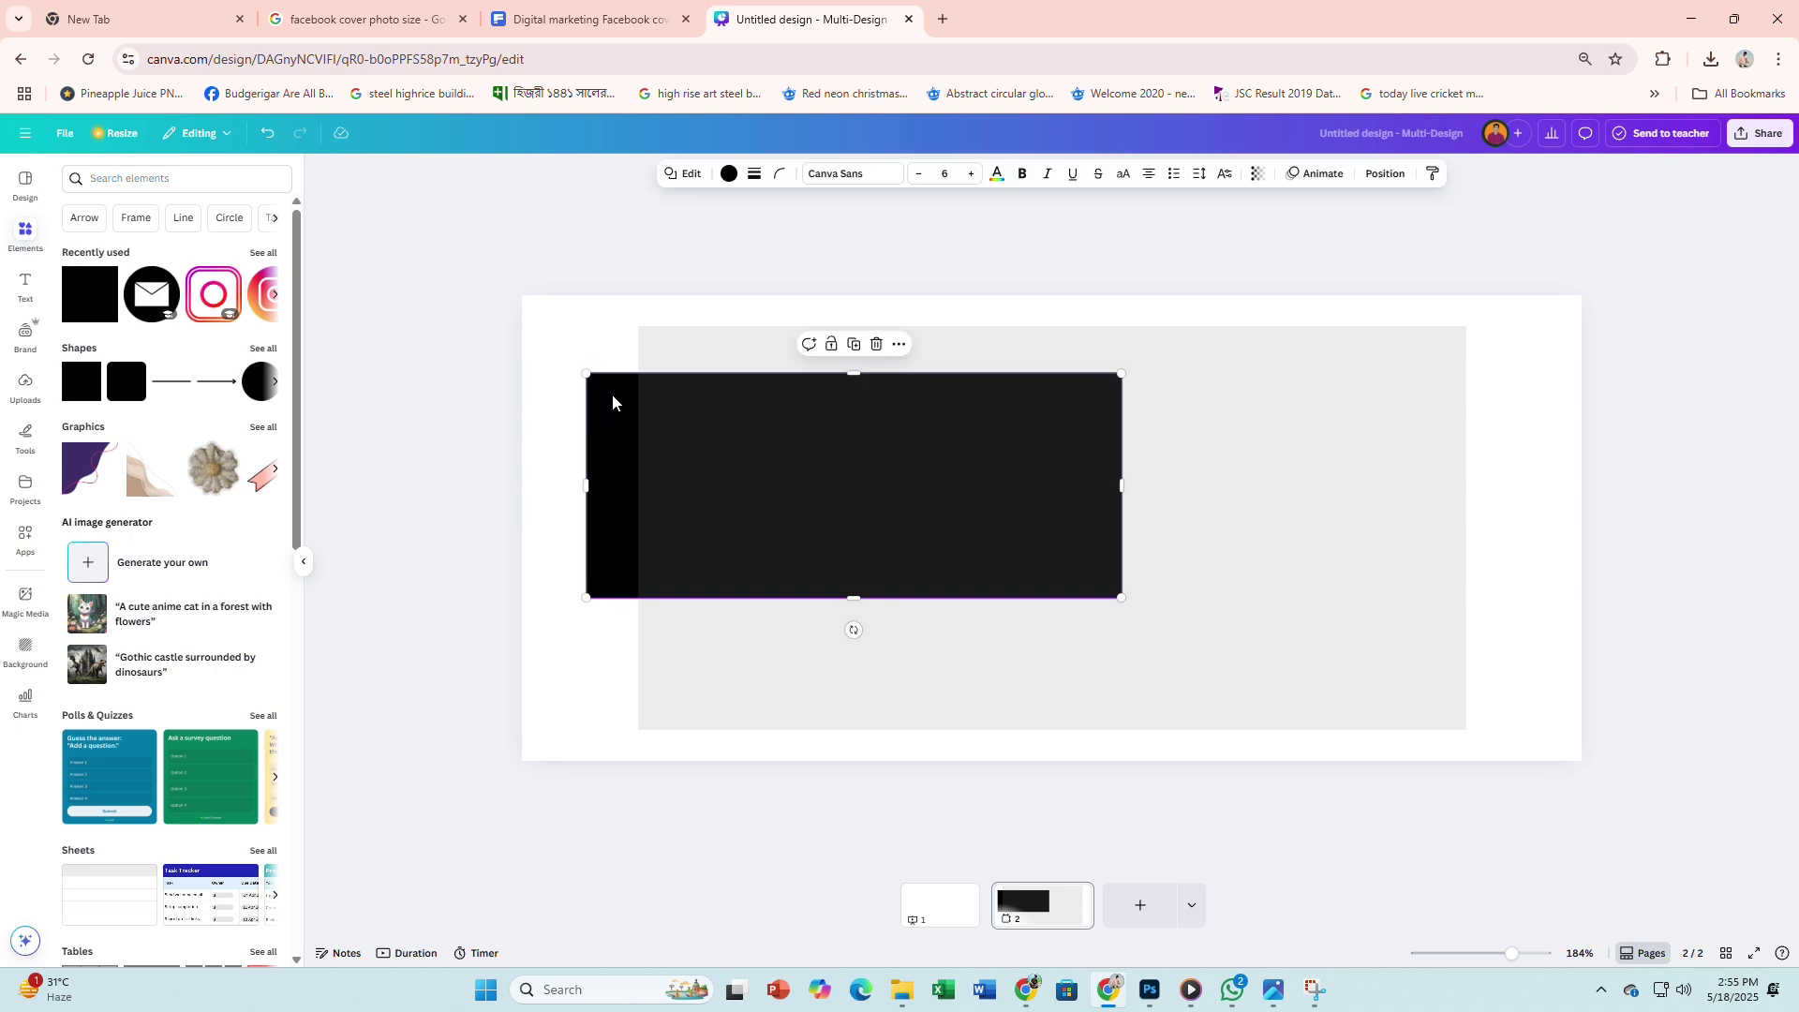
pyautogui.moveTo(581, 373); pyautogui.dragTo(522, 295)
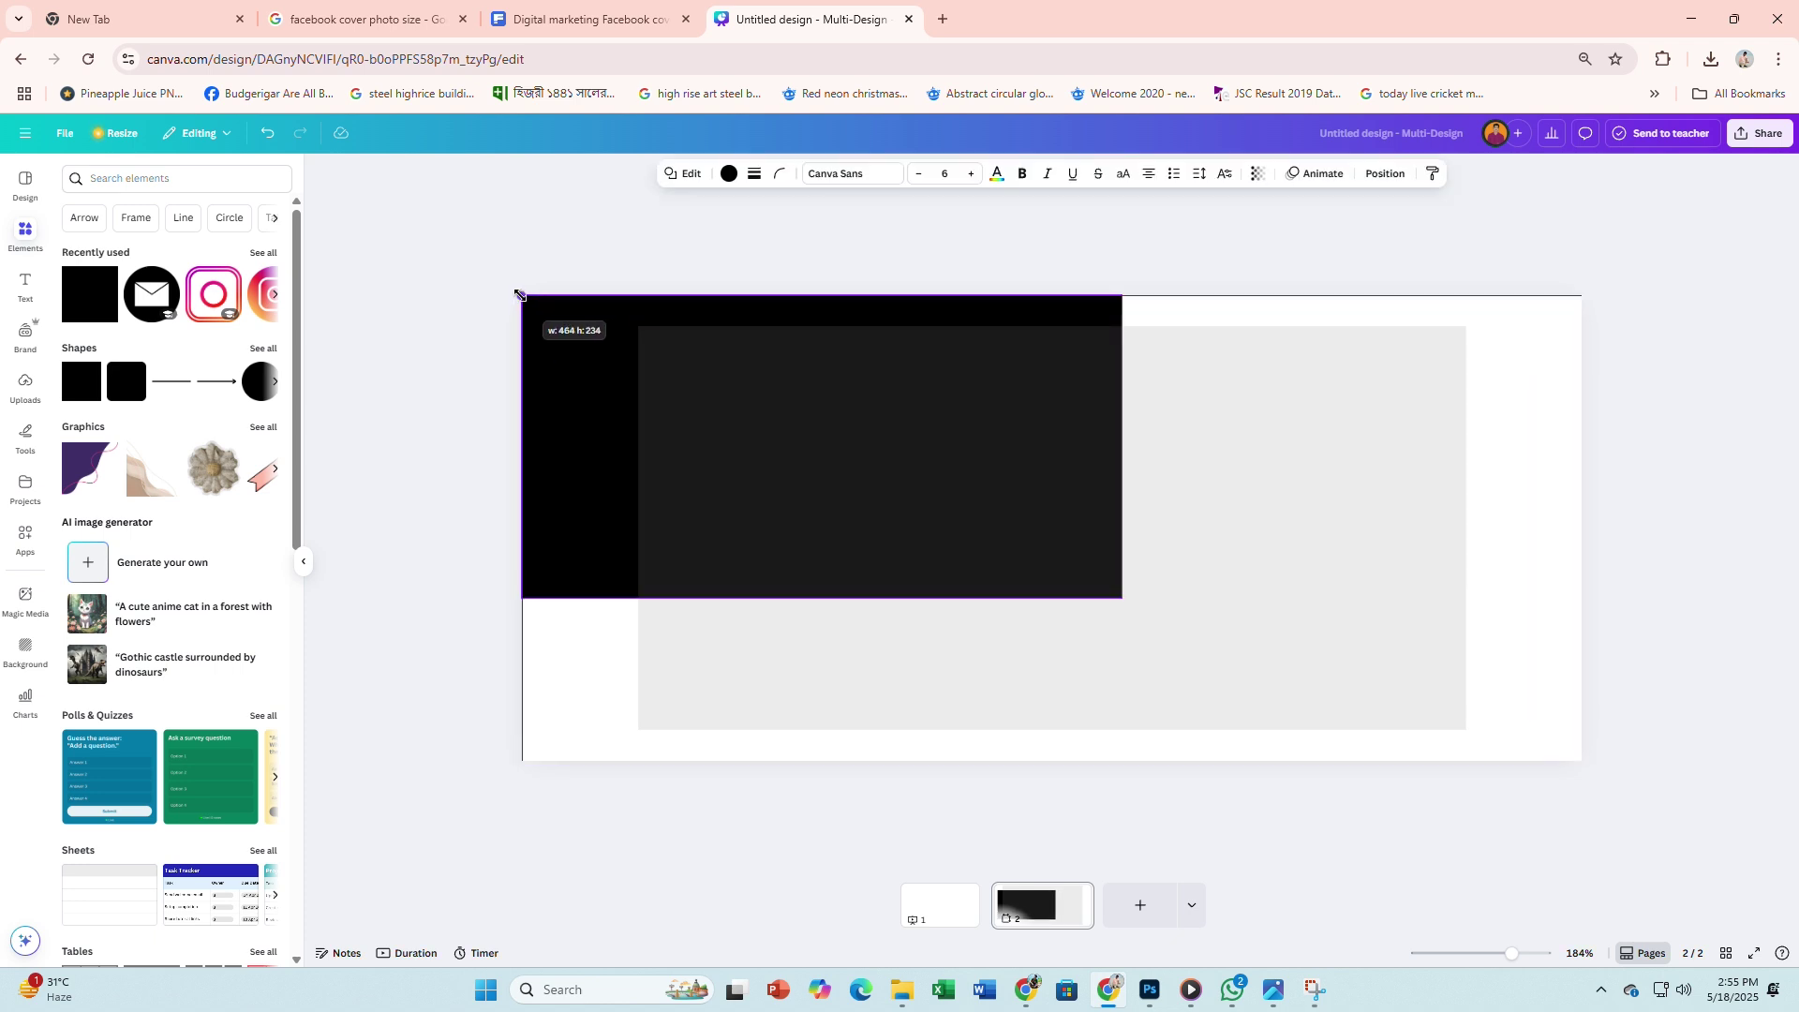
pyautogui.moveTo(1121, 595); pyautogui.dragTo(1586, 762)
pyautogui.click(1674, 727)
# Step: Raise the safe-zone rectangle's transparency value so it stands out more against the black background
pyautogui.click(1239, 568)
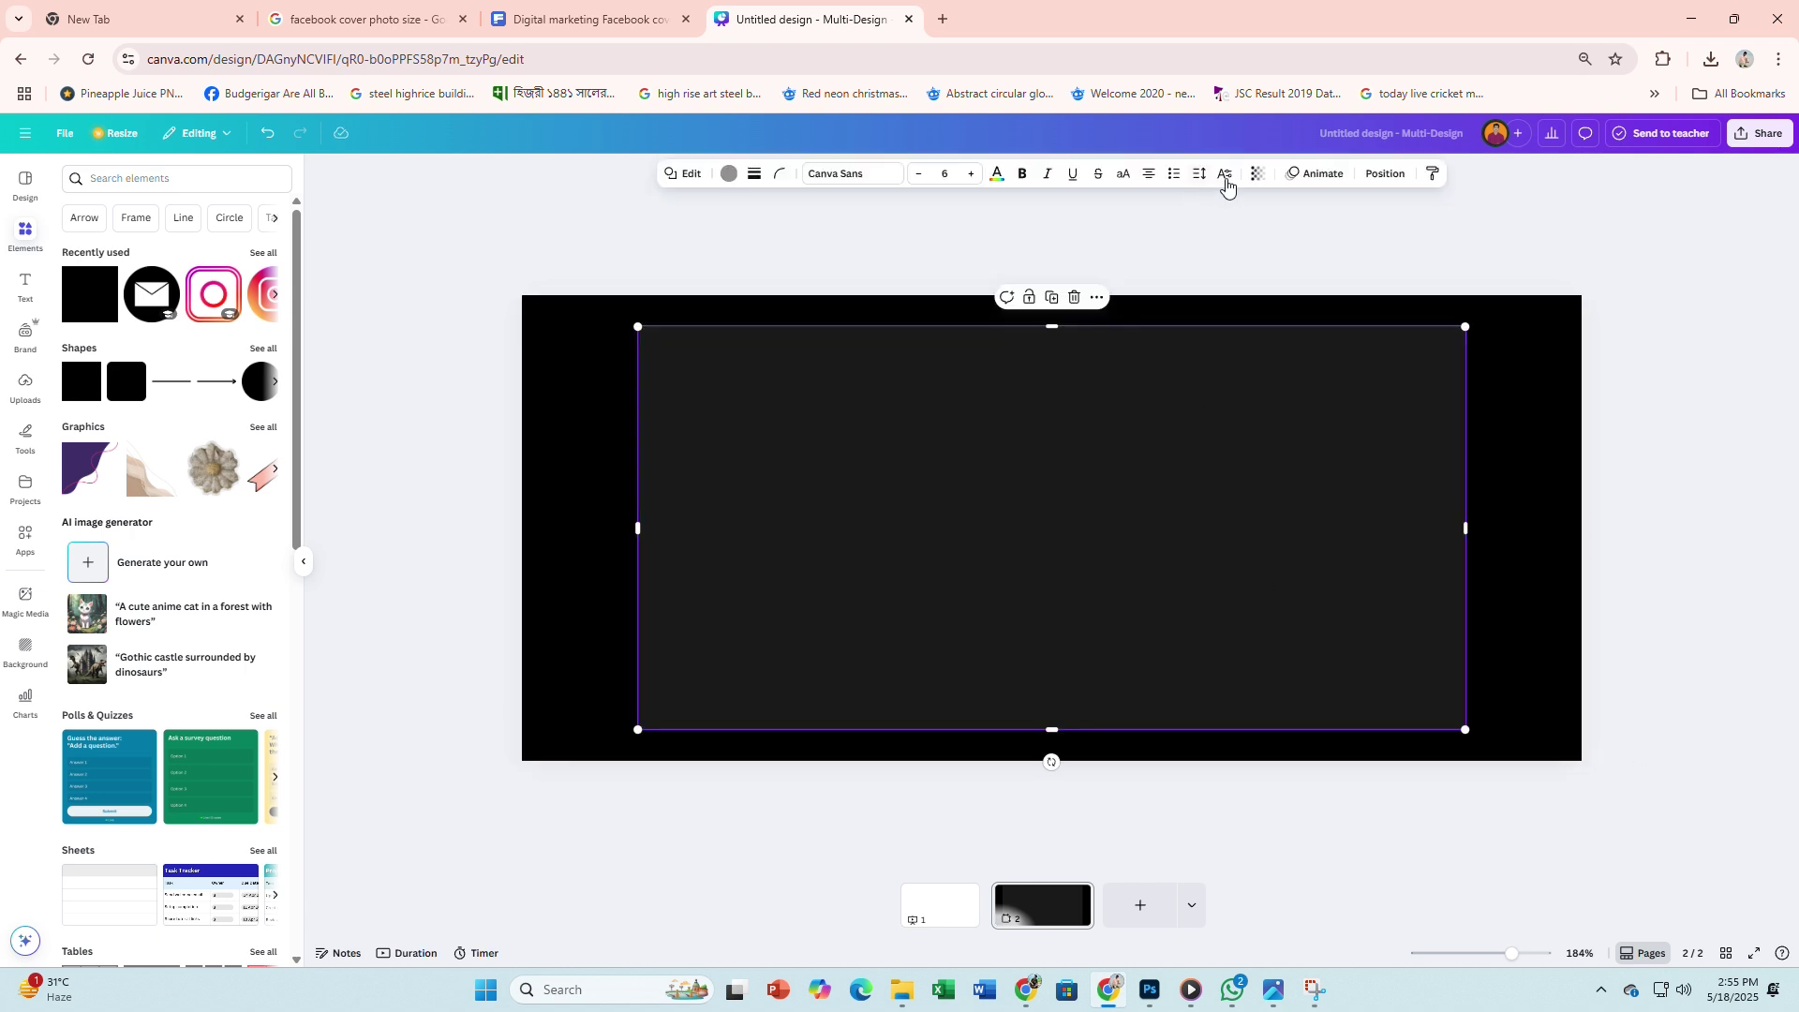
pyautogui.click(1257, 173)
pyautogui.click(1225, 232)
pyautogui.moveTo(1225, 237); pyautogui.dragTo(1233, 237)
pyautogui.click(1695, 521)
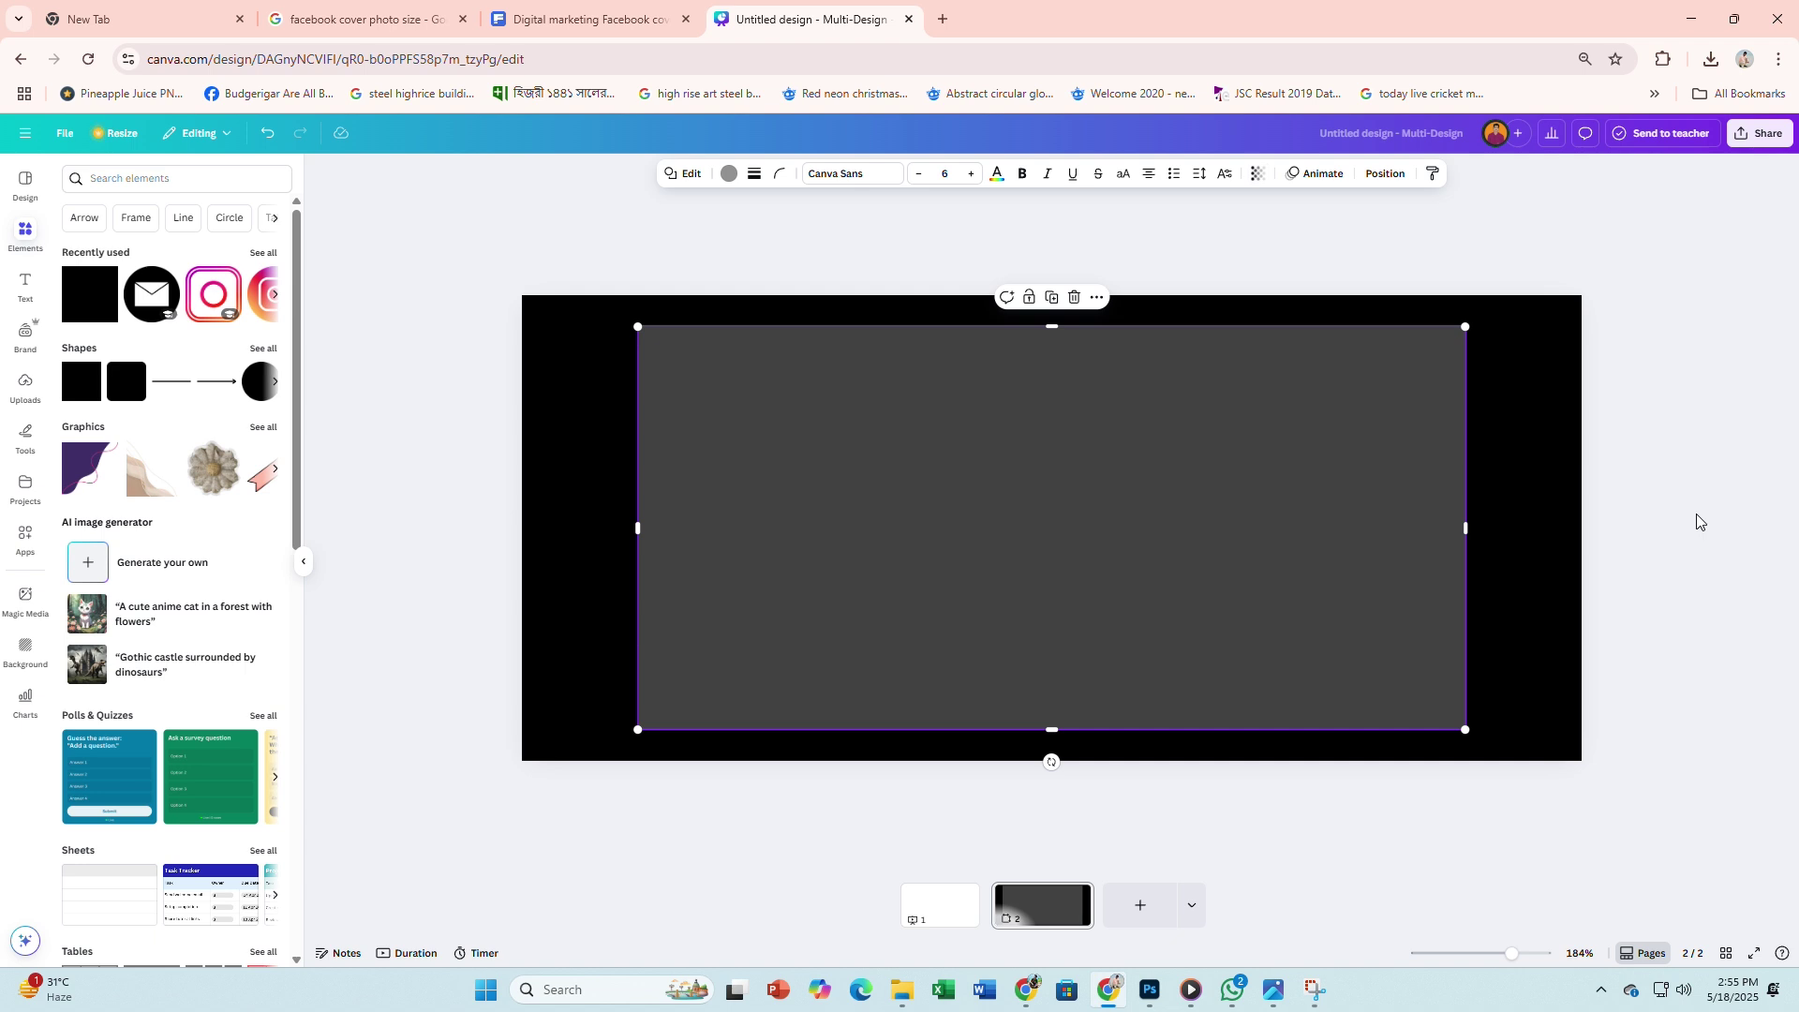
pyautogui.click(1696, 514)
# Step: Fully lock the grey safe-zone rectangle
pyautogui.click(1126, 519)
pyautogui.rightClick(1145, 523)
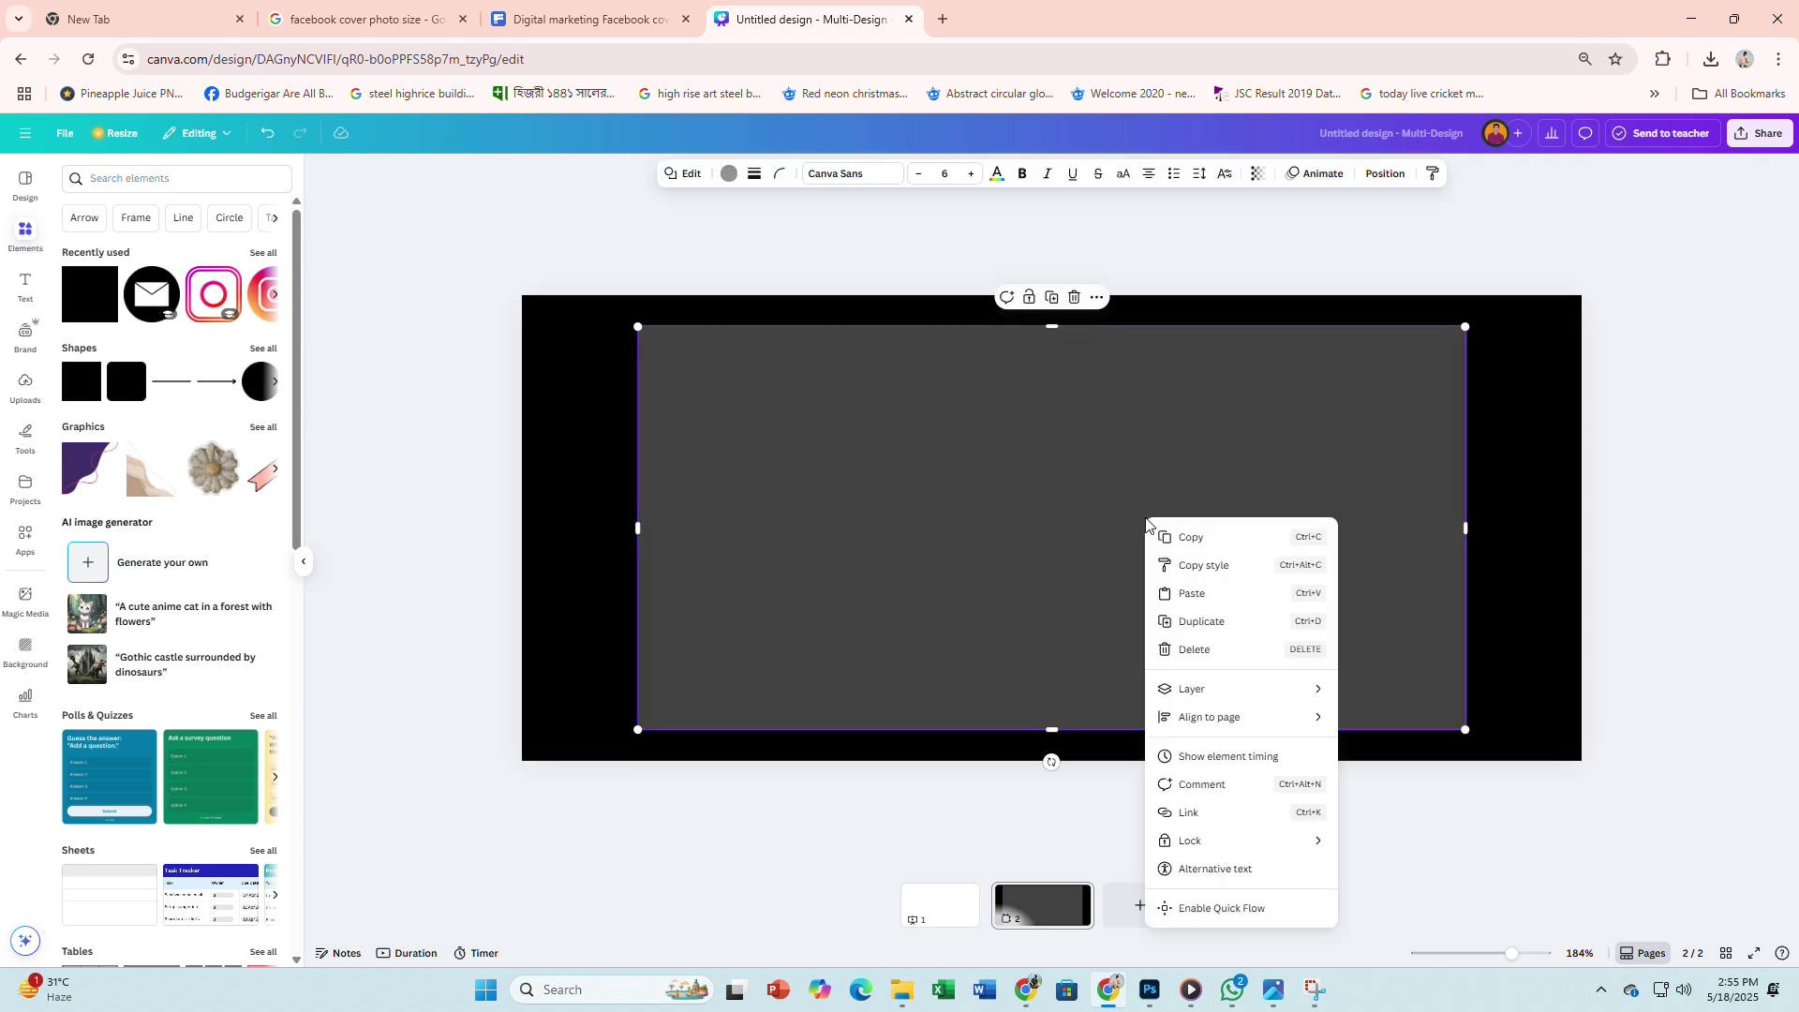
pyautogui.moveTo(1195, 841)
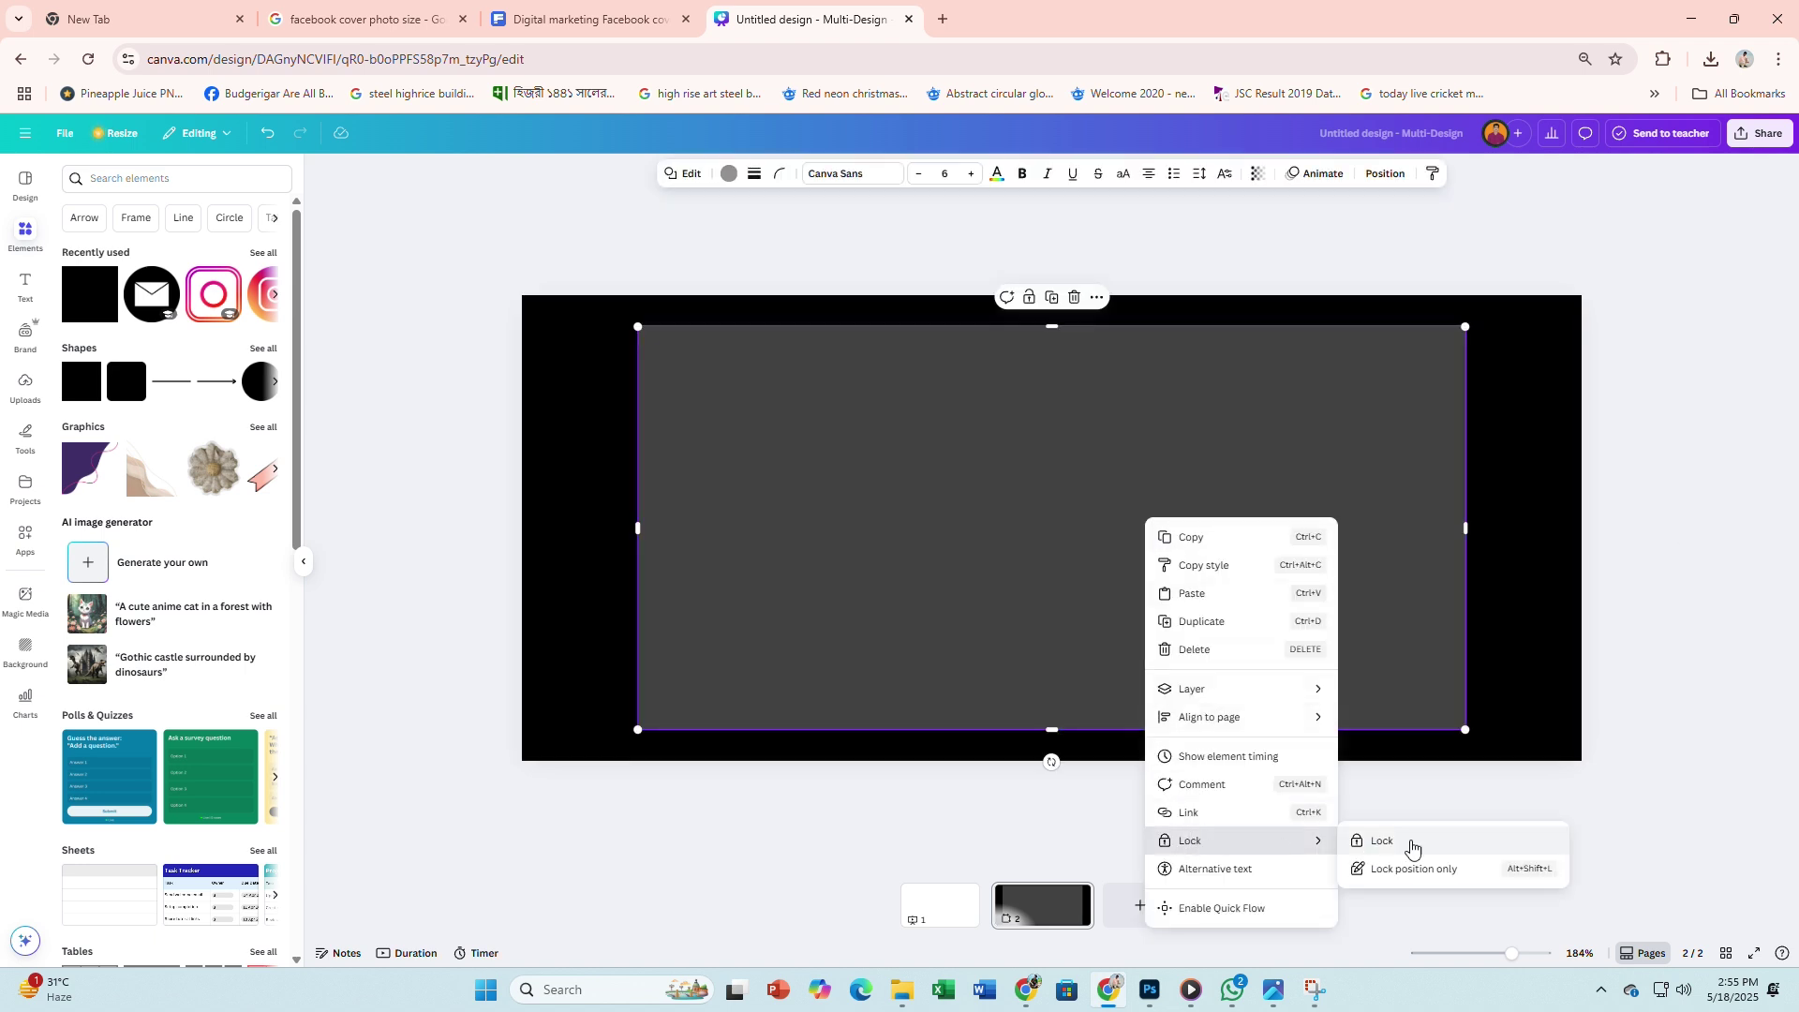
pyautogui.click(1411, 843)
# Step: Fully lock the black background rectangle
pyautogui.click(1532, 621)
pyautogui.rightClick(1532, 626)
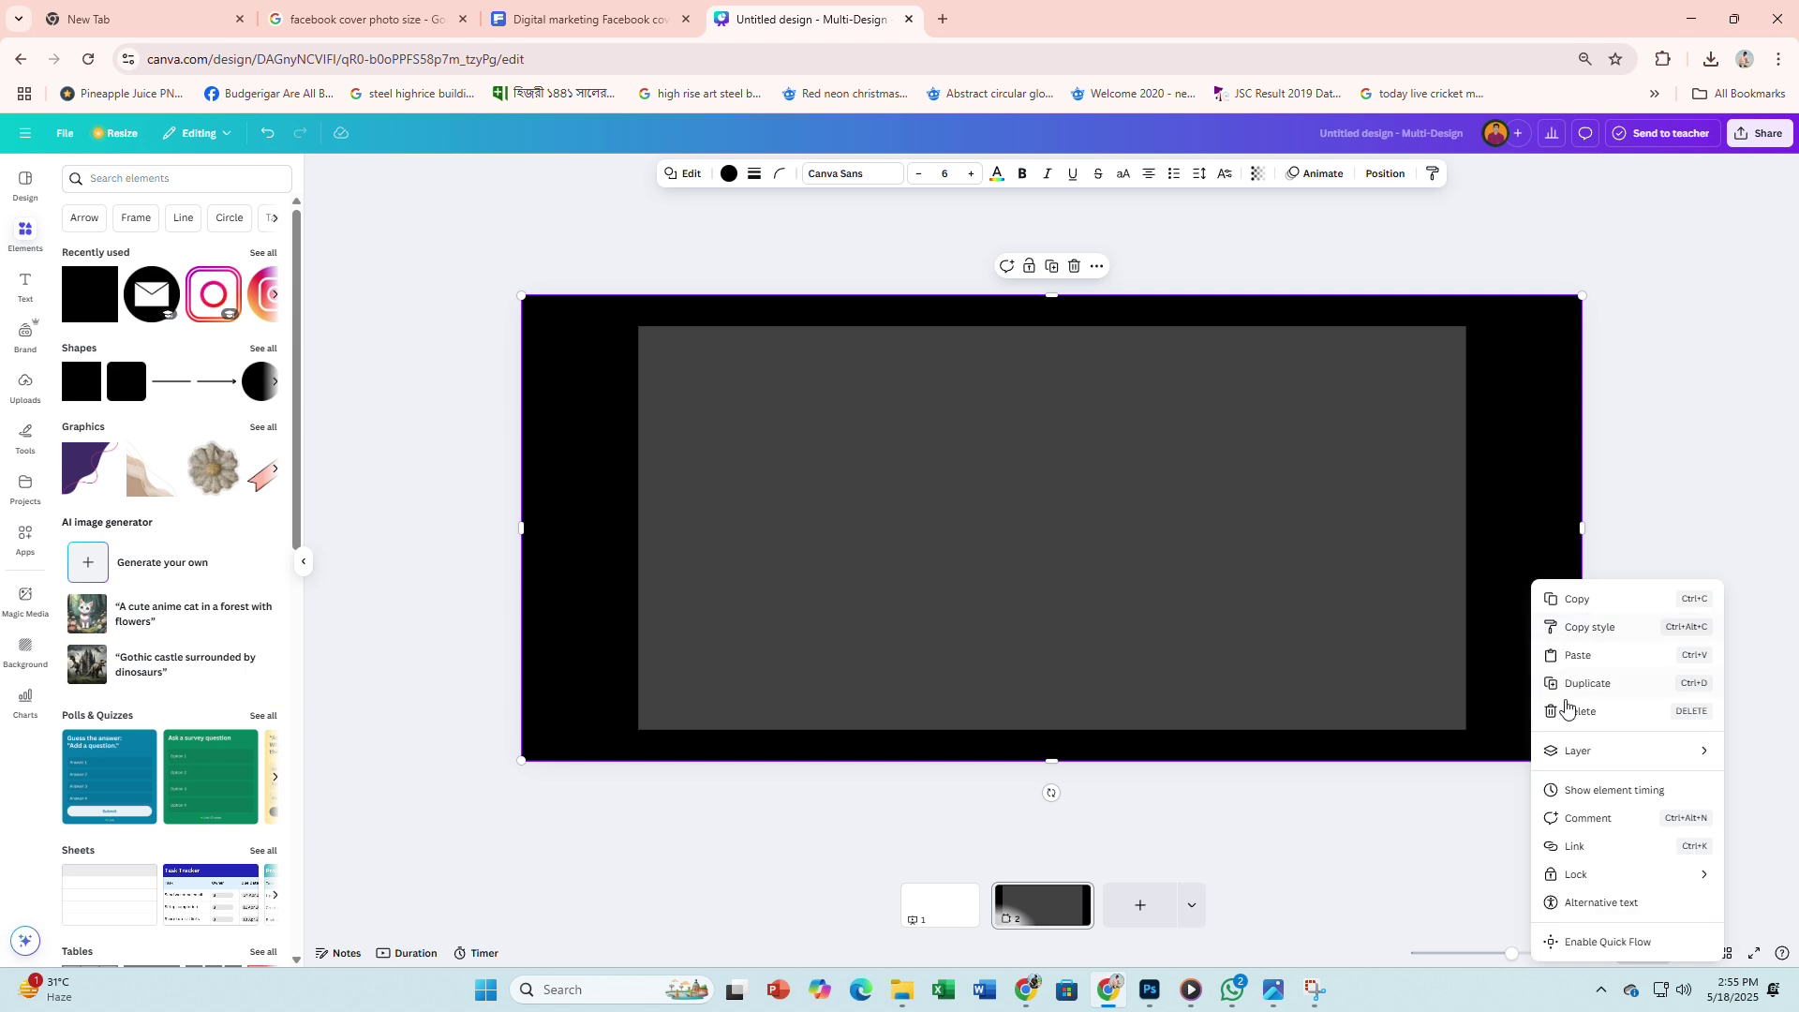
pyautogui.moveTo(1582, 876)
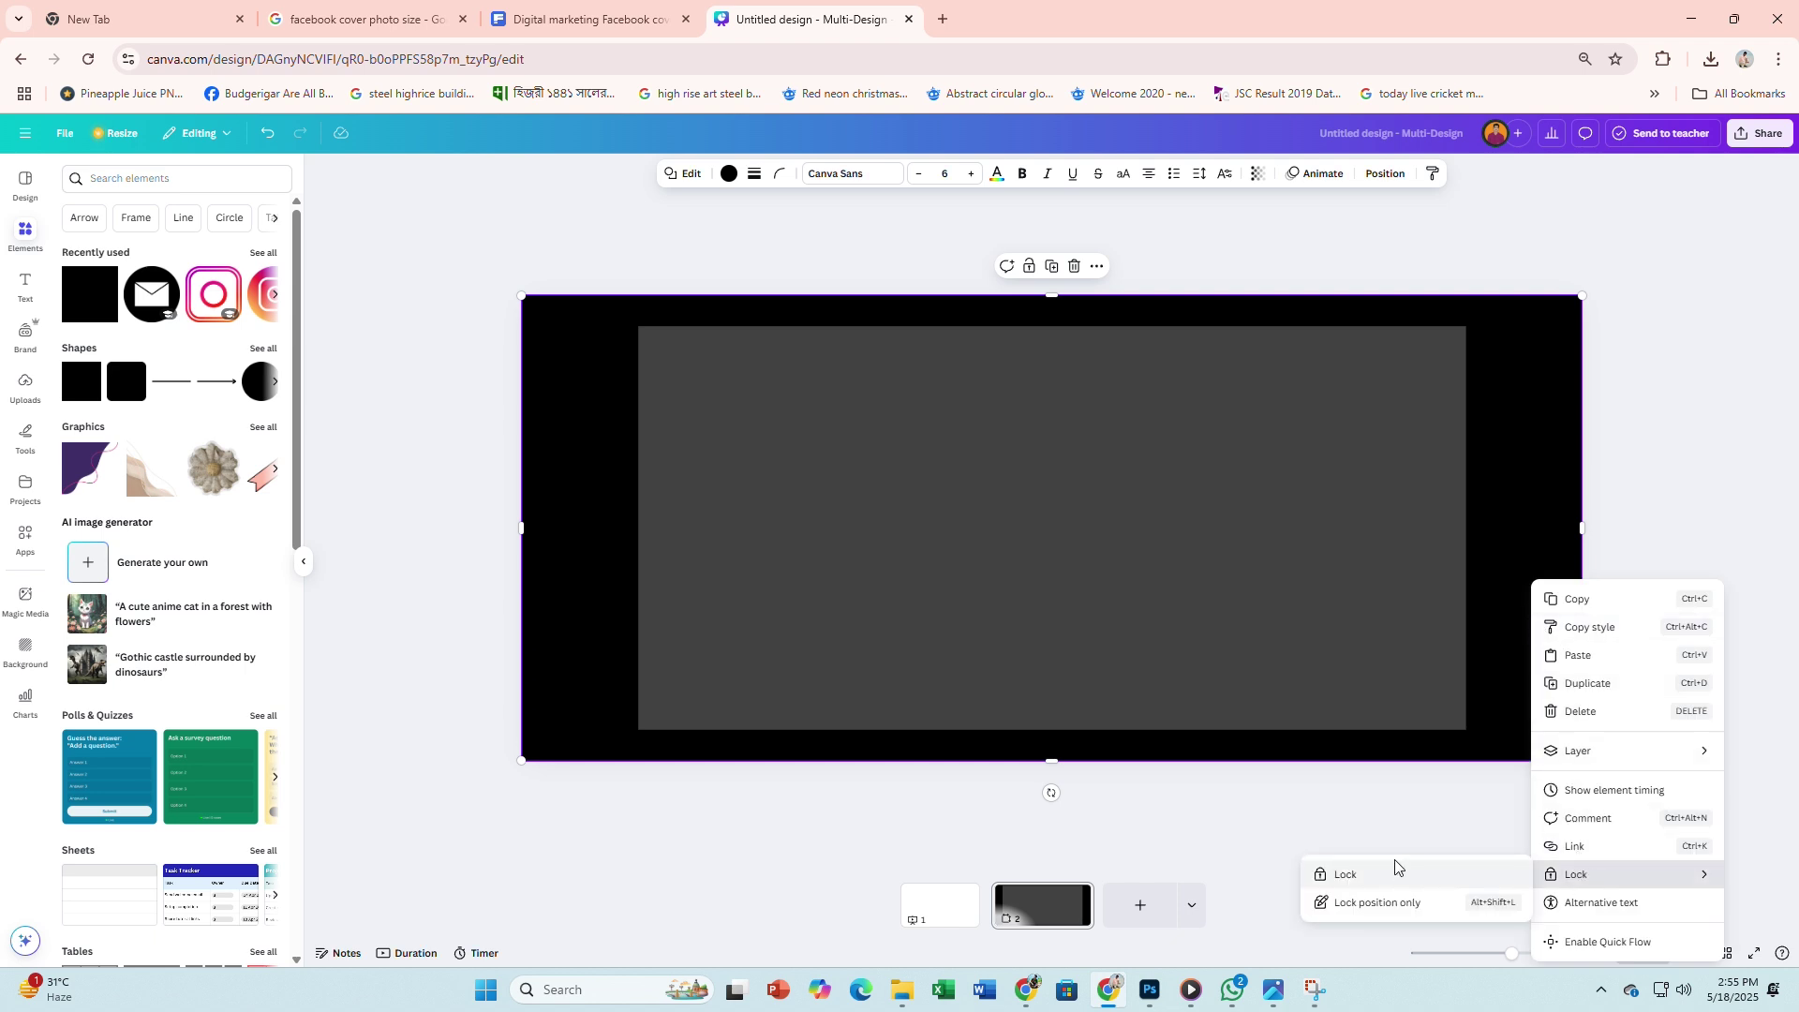
pyautogui.click(1377, 858)
pyautogui.click(1335, 813)
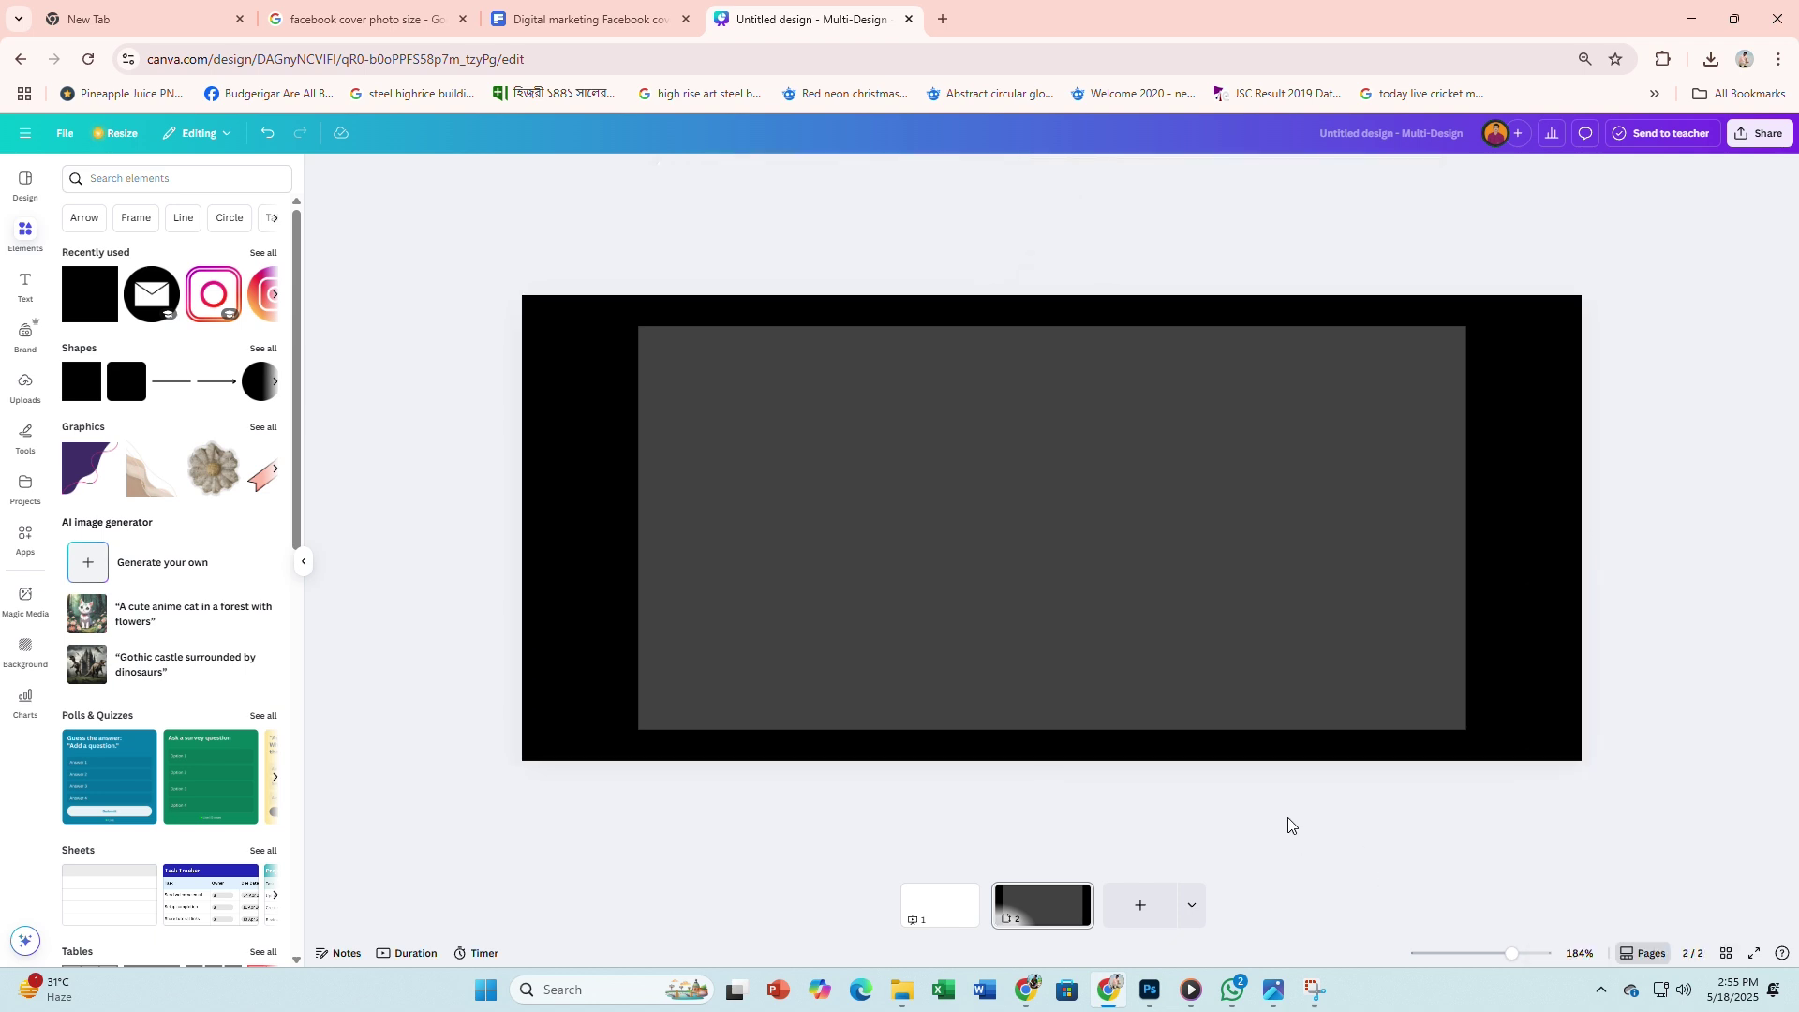
# Step: Check the diagonal shapes in the reference template, and add another square to the cover page
pyautogui.click(573, 11)
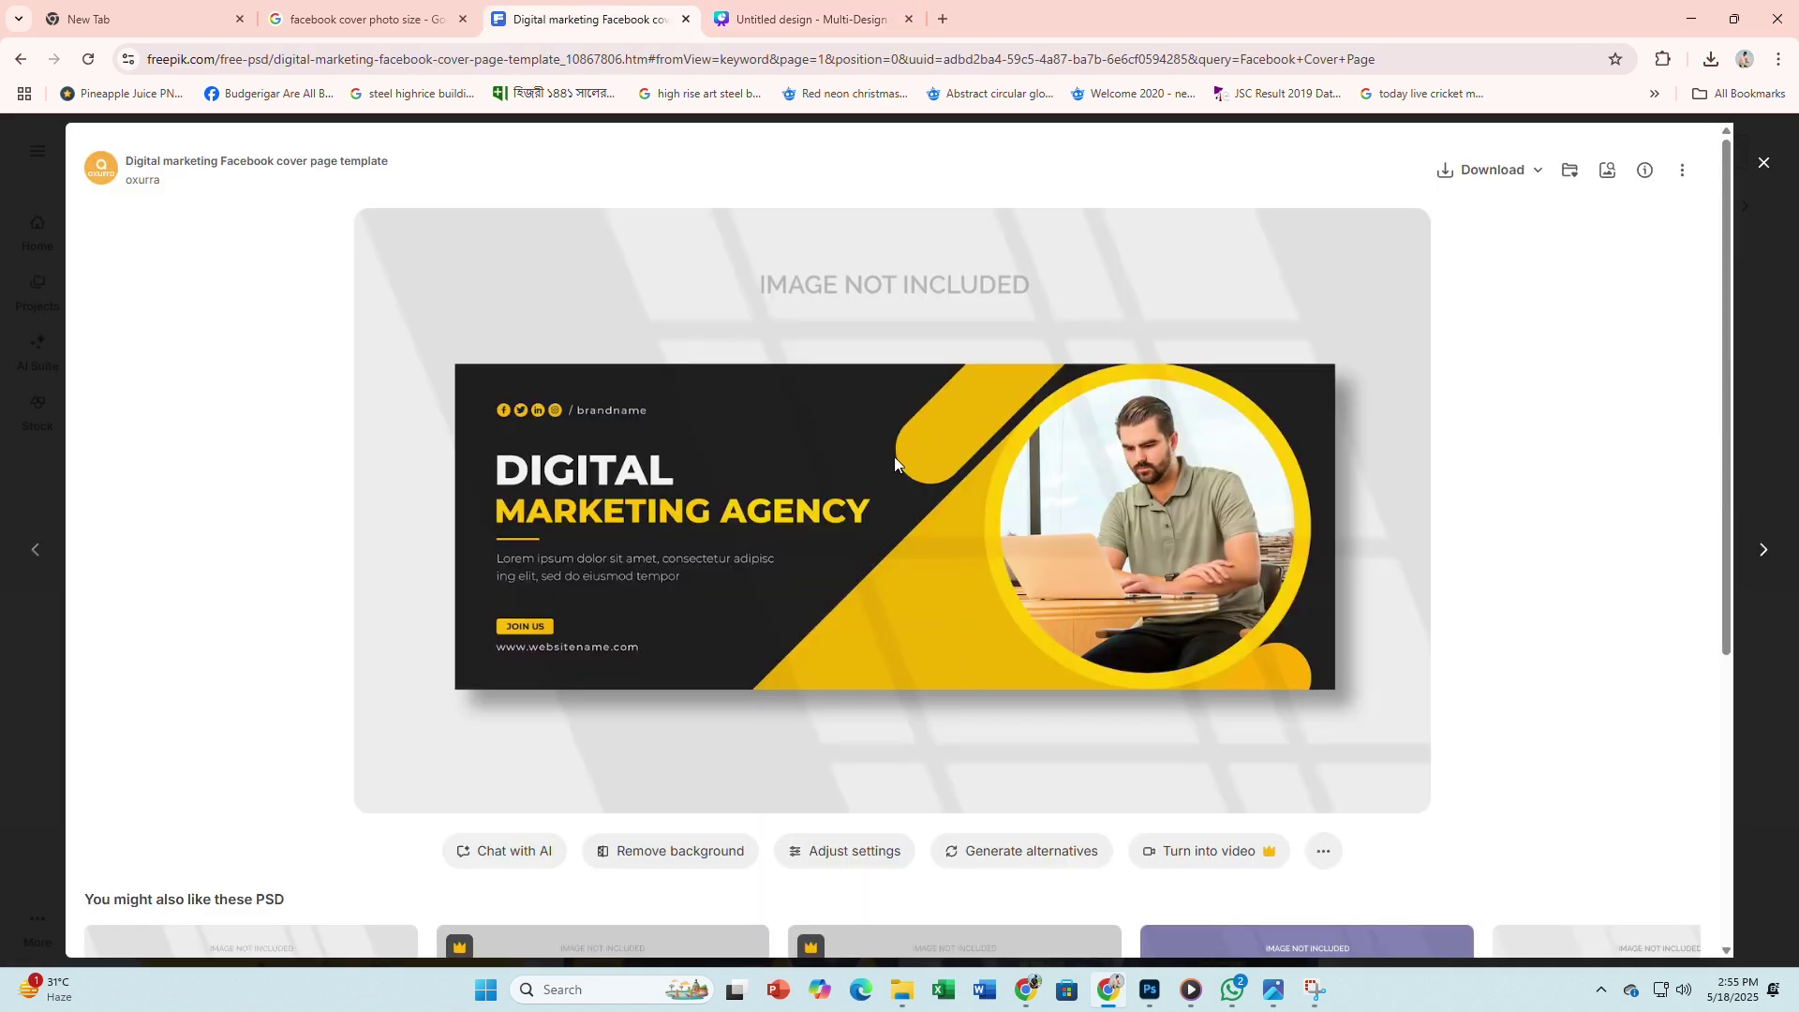
pyautogui.click(798, 19)
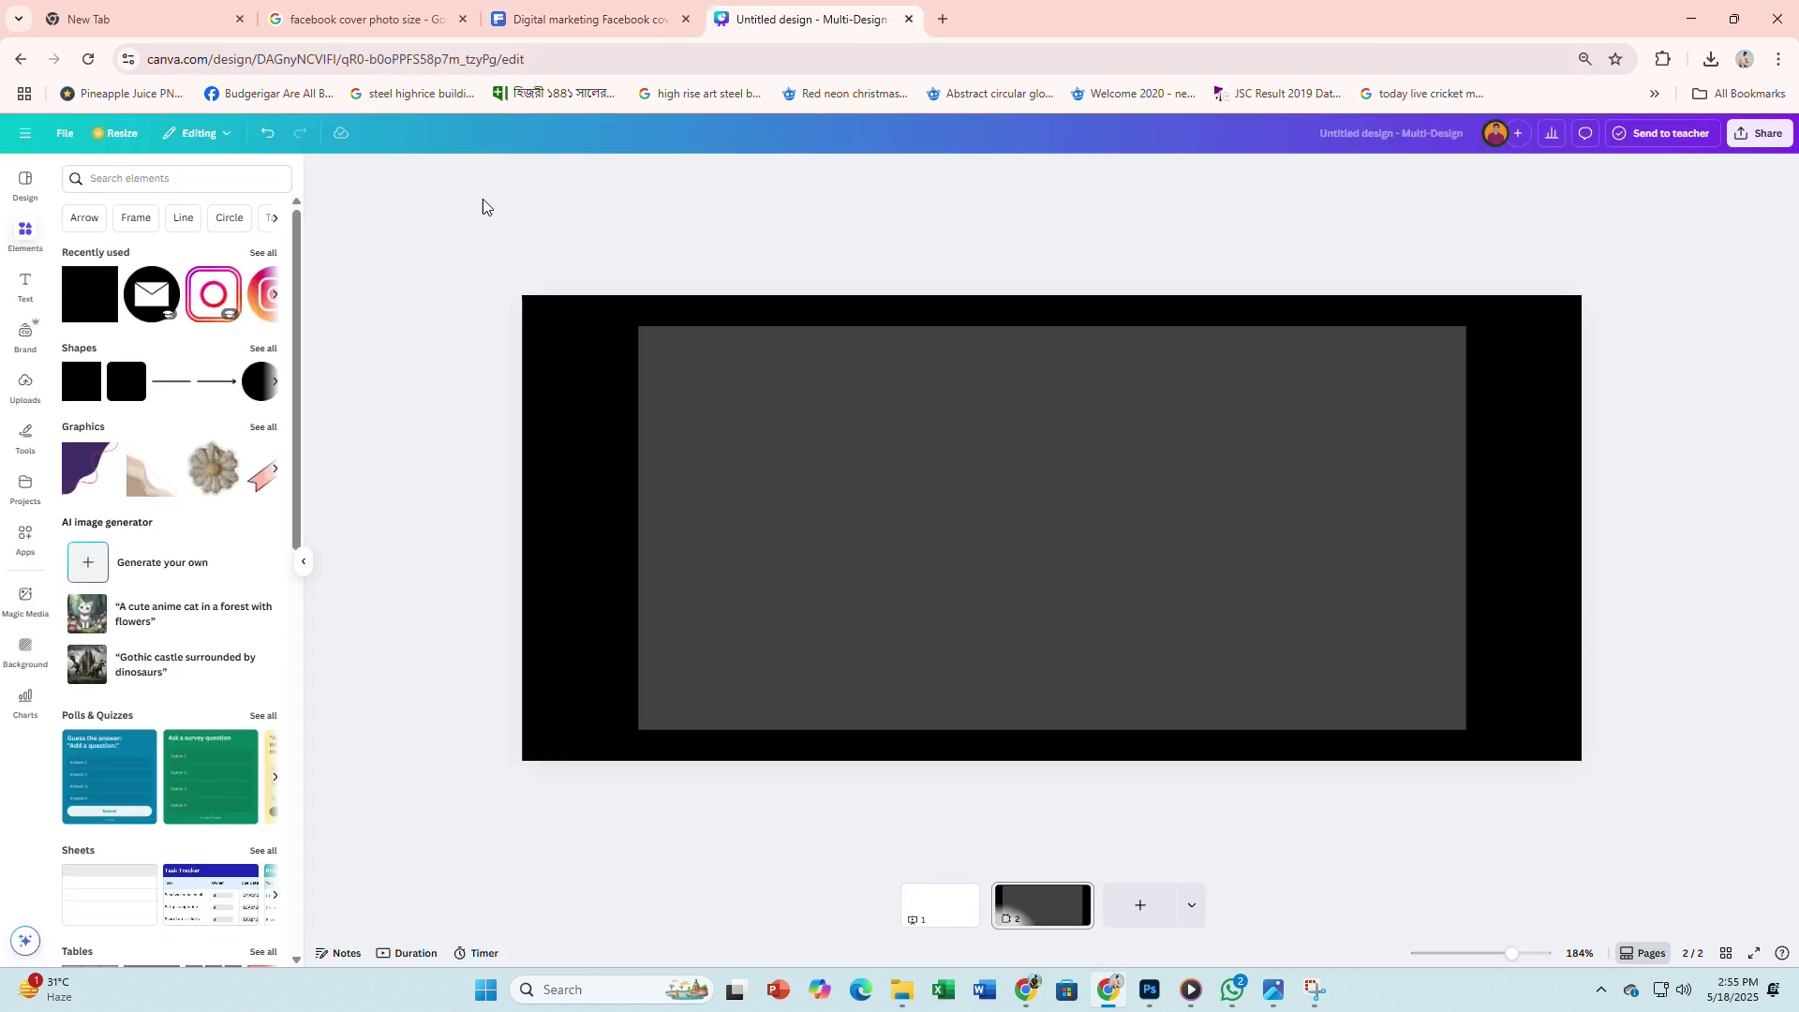
pyautogui.click(90, 373)
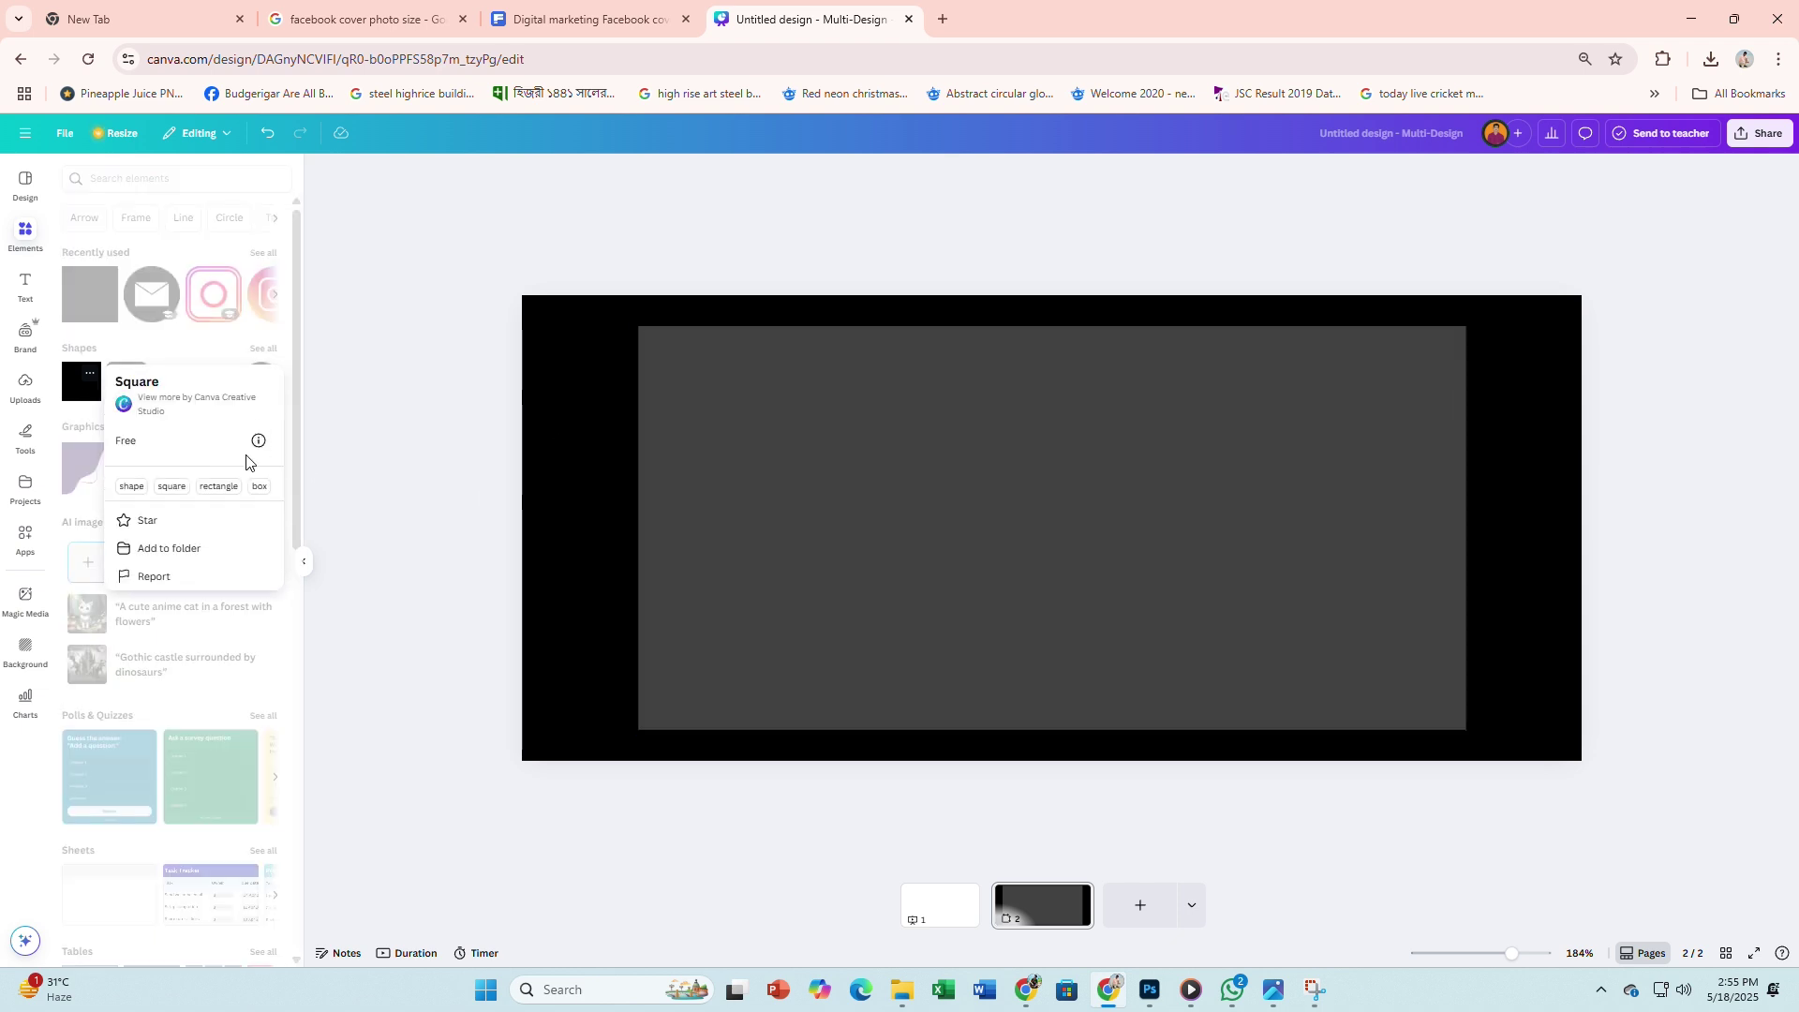
pyautogui.click(378, 637)
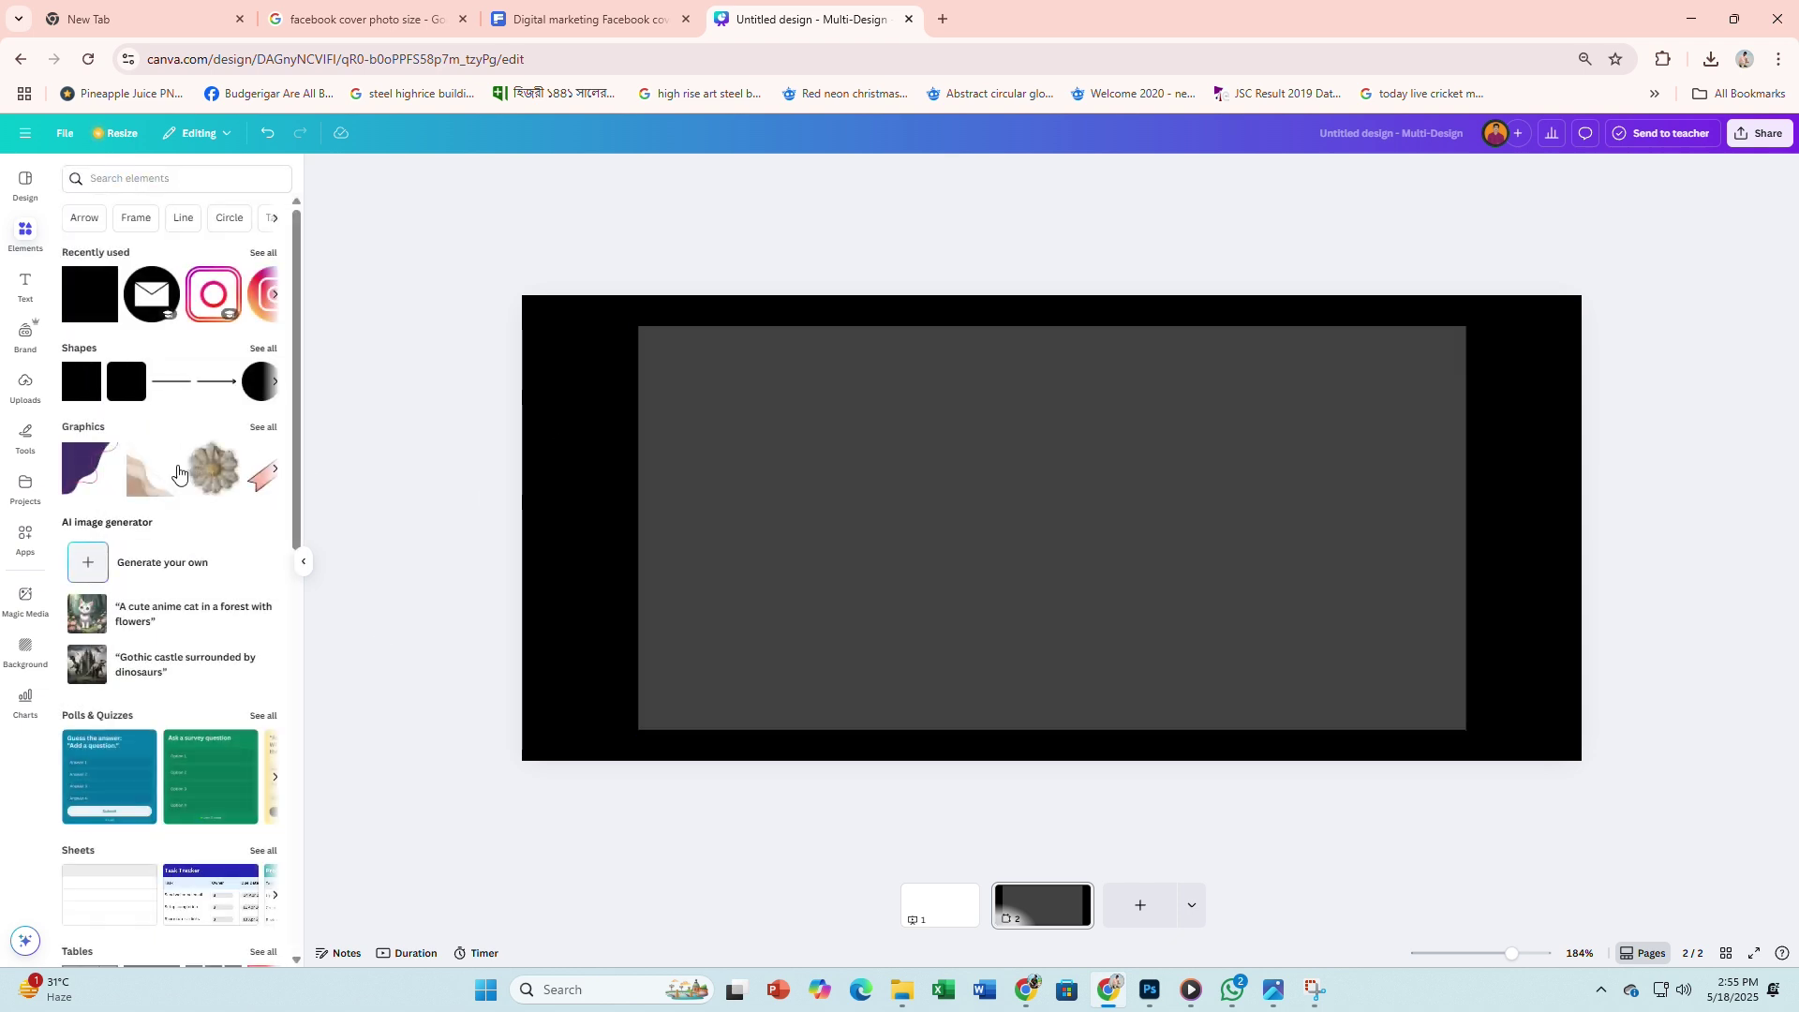
pyautogui.click(89, 293)
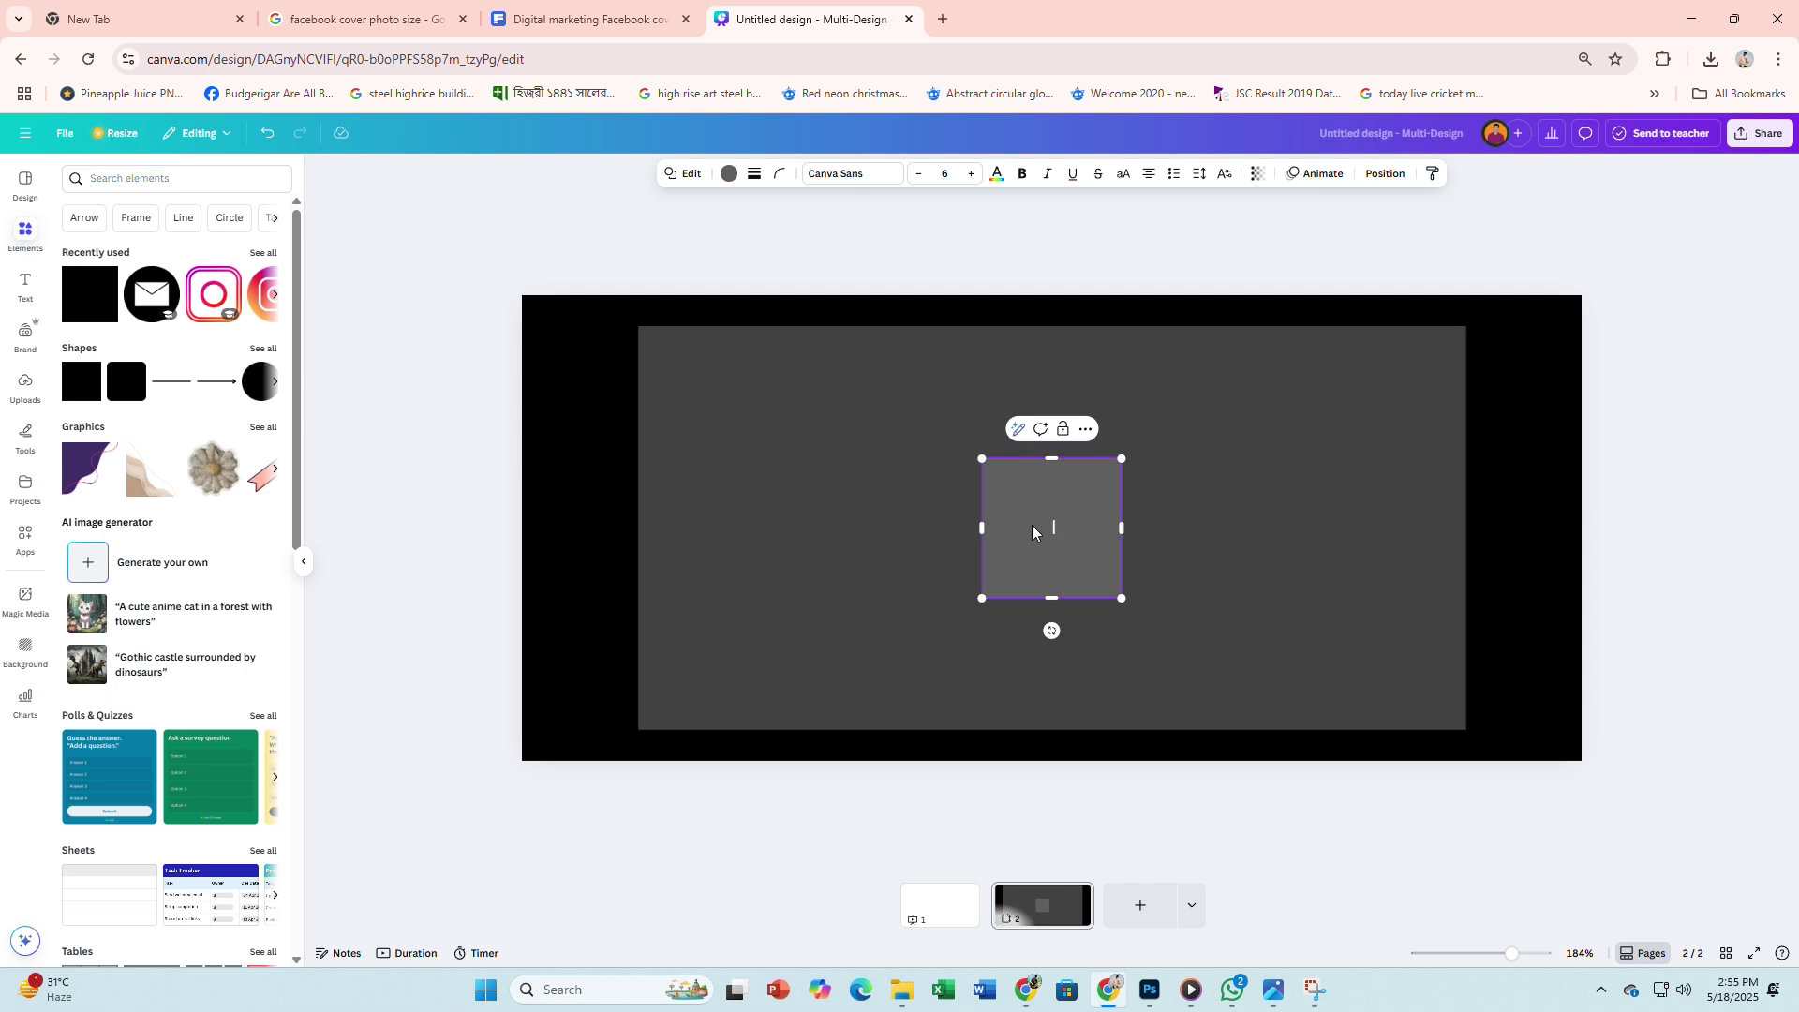
# Step: Fill the new square with the light orange default solid colour
pyautogui.click(729, 175)
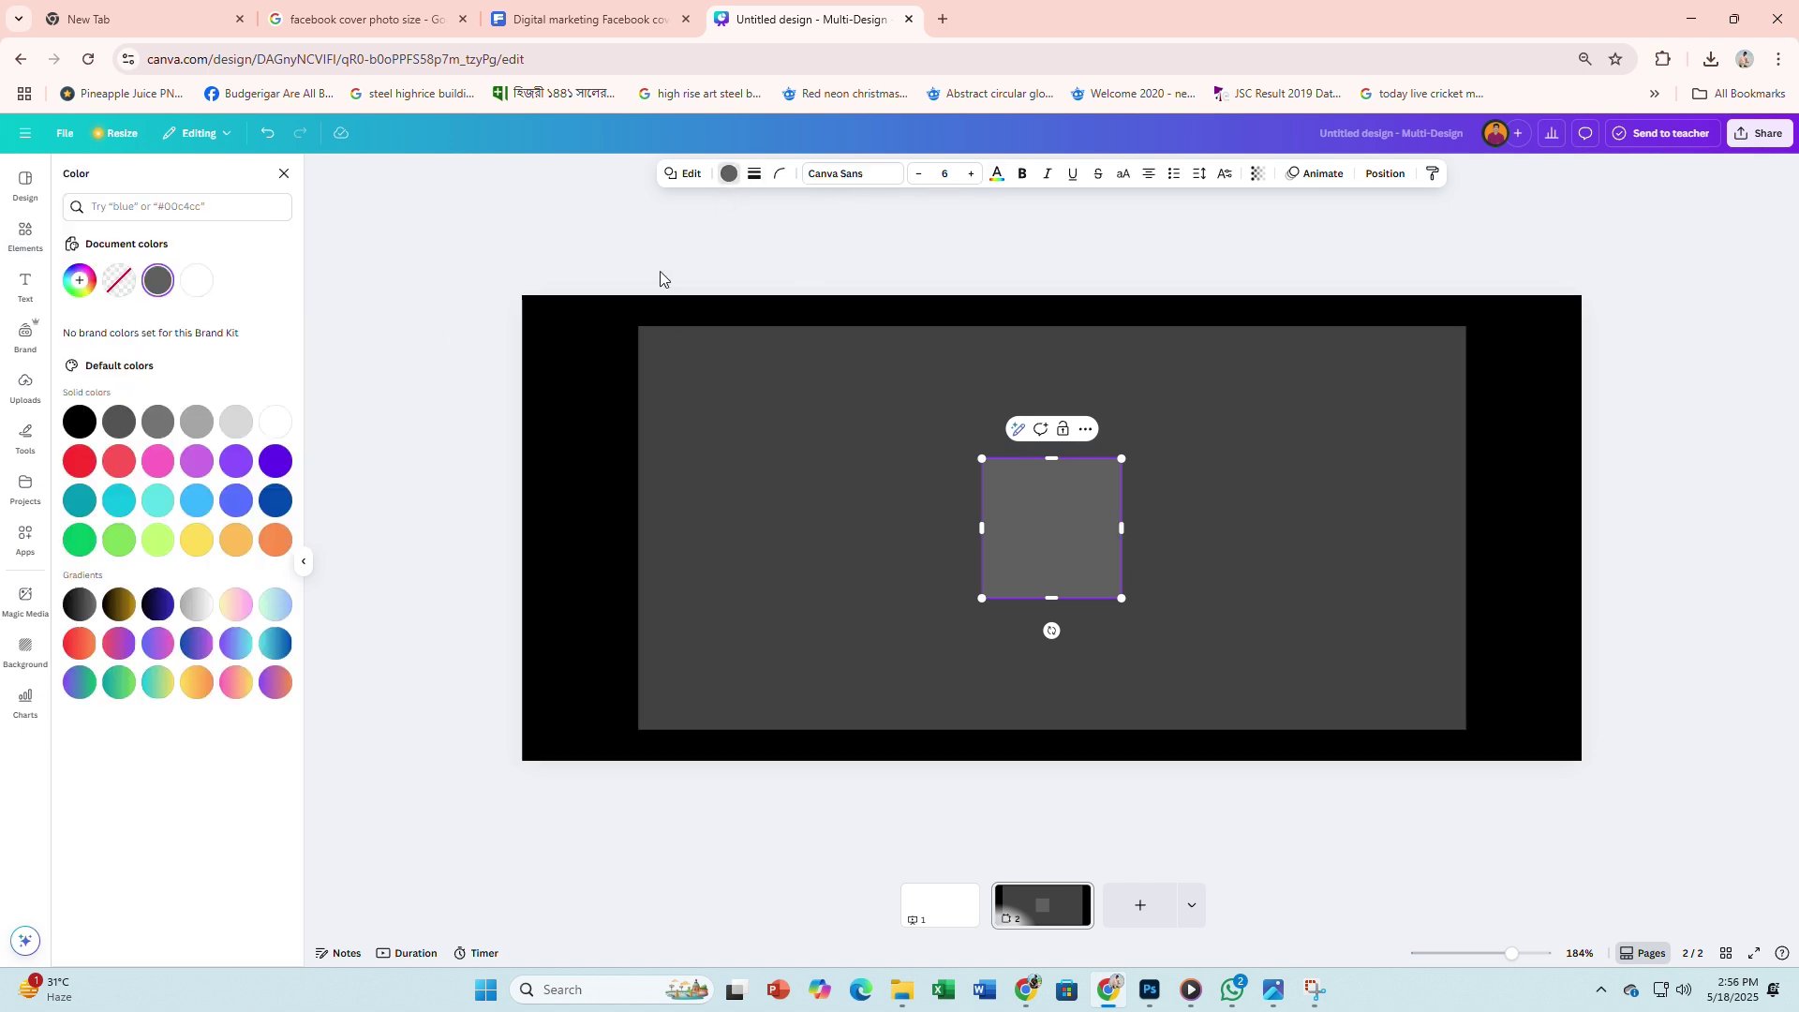
pyautogui.click(730, 174)
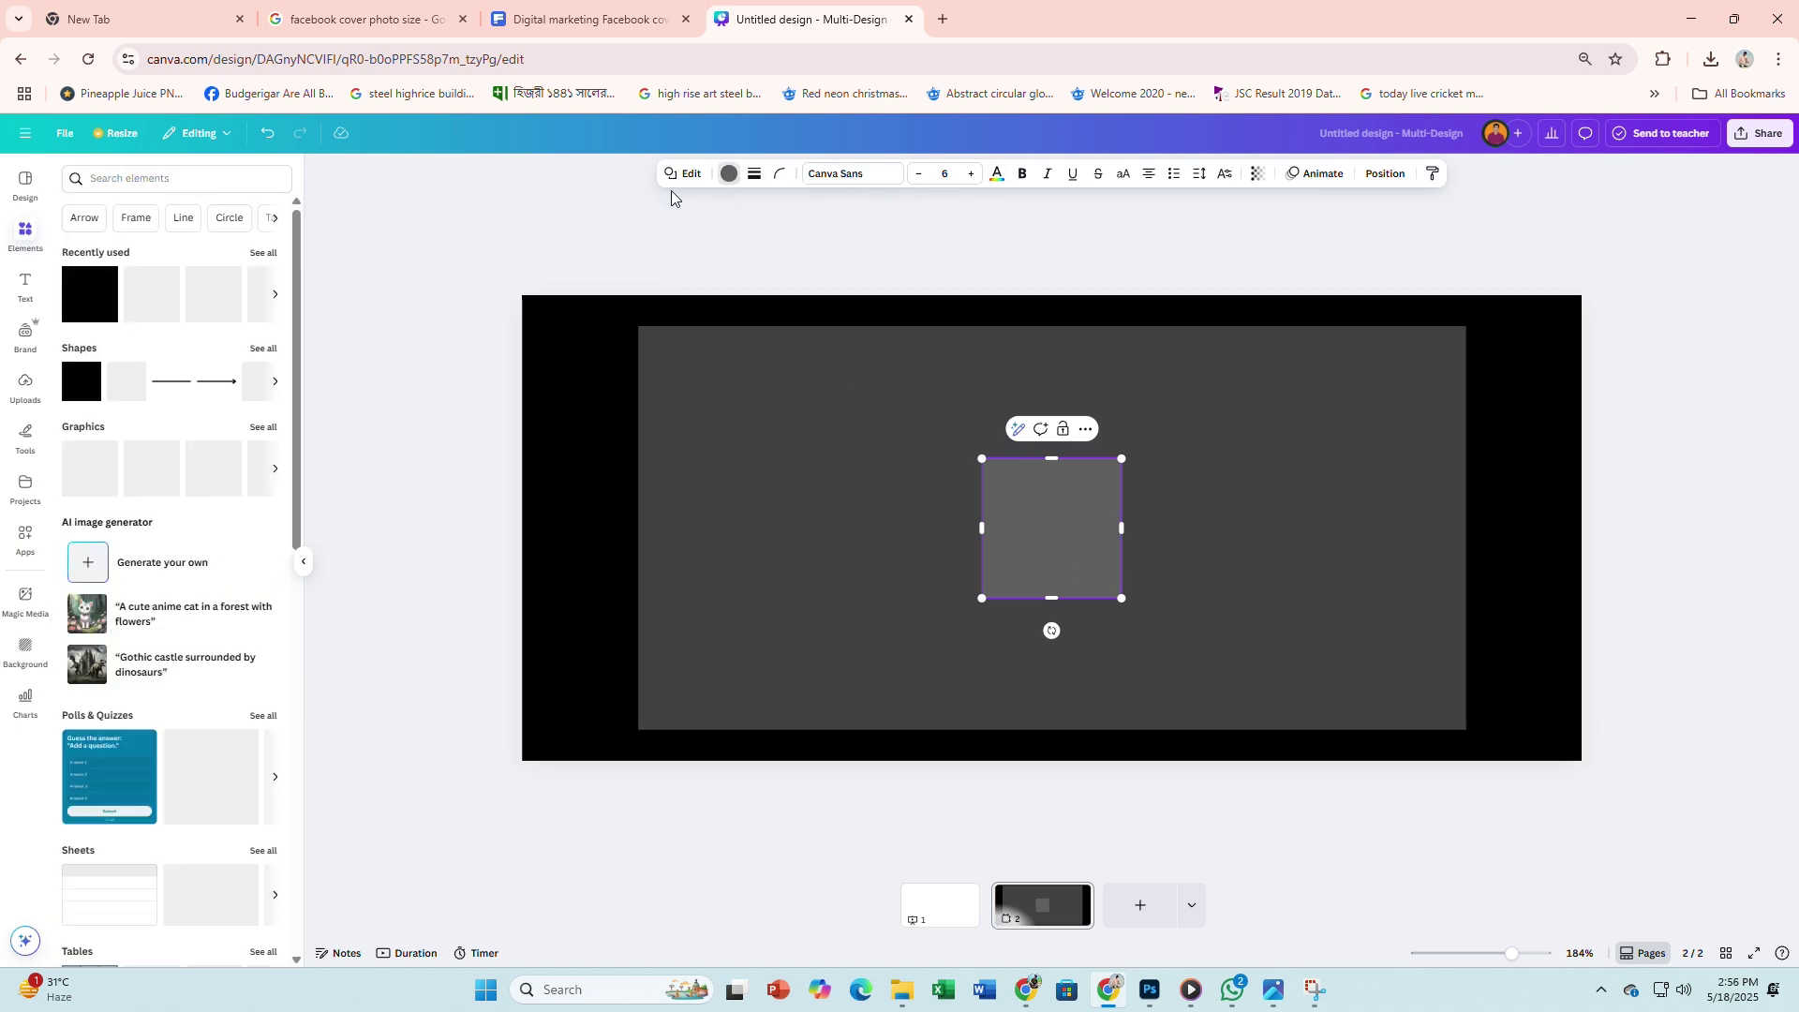
pyautogui.click(728, 174)
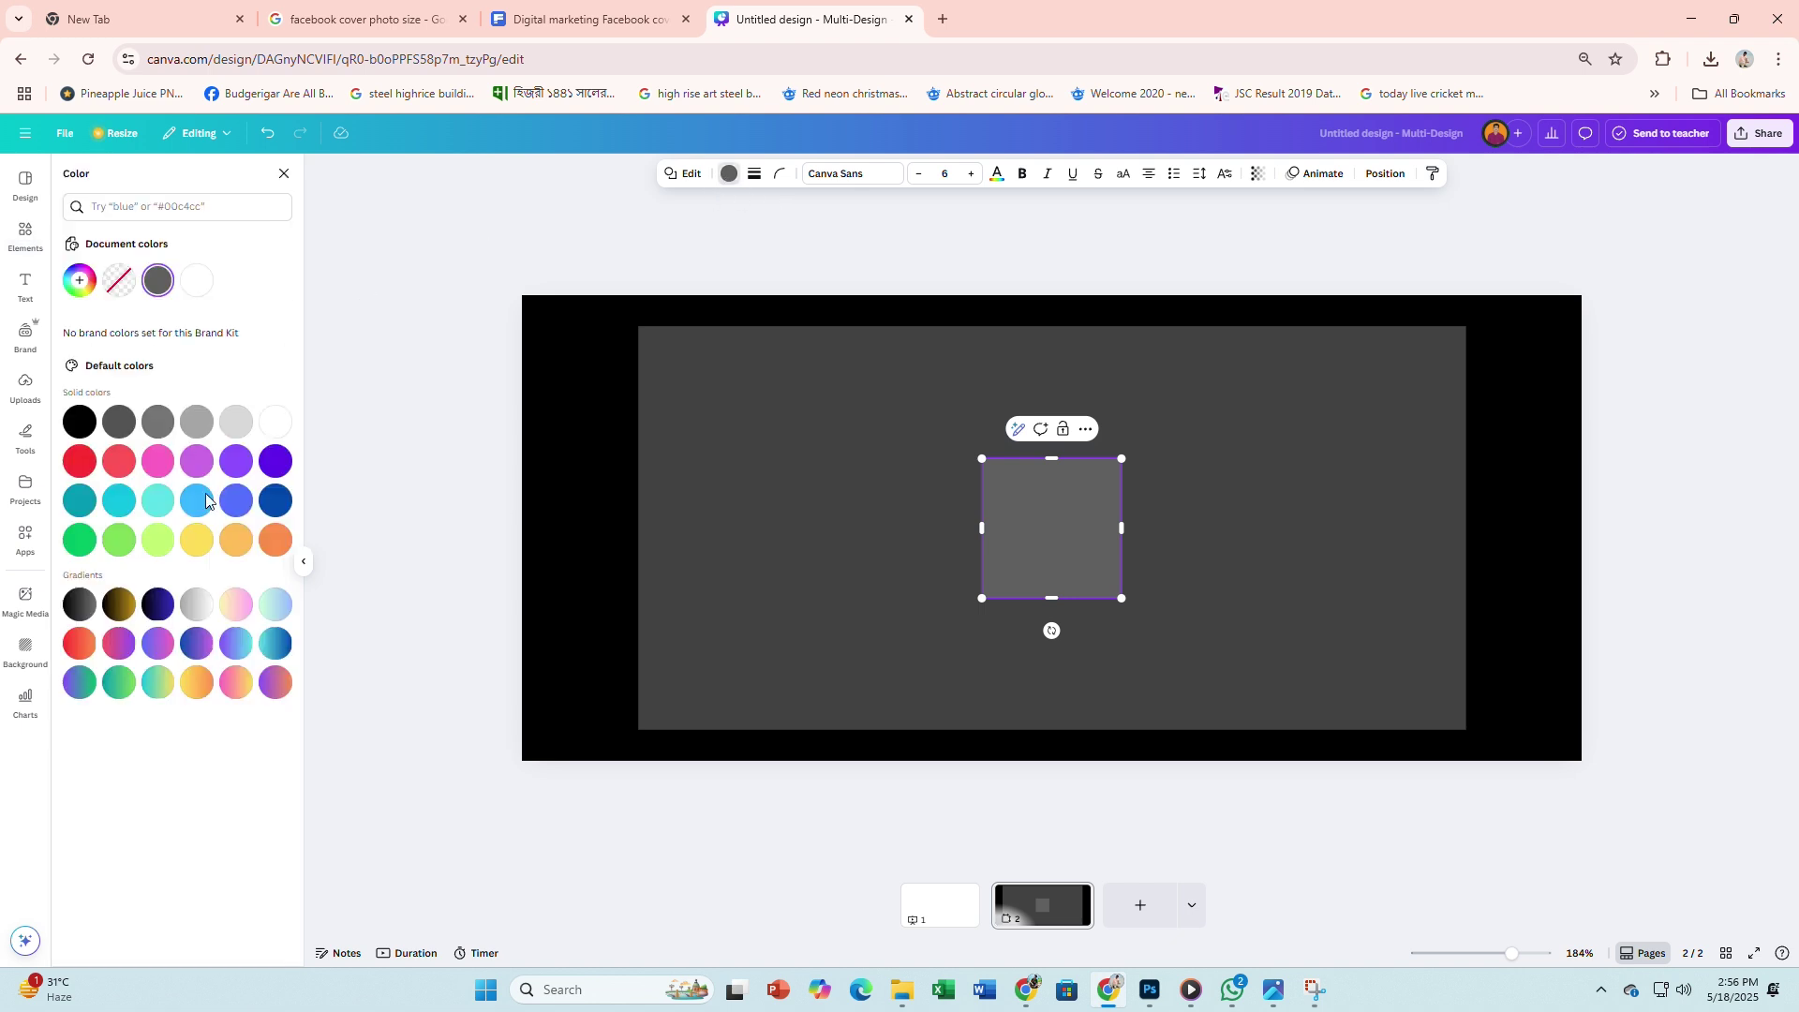
pyautogui.click(236, 540)
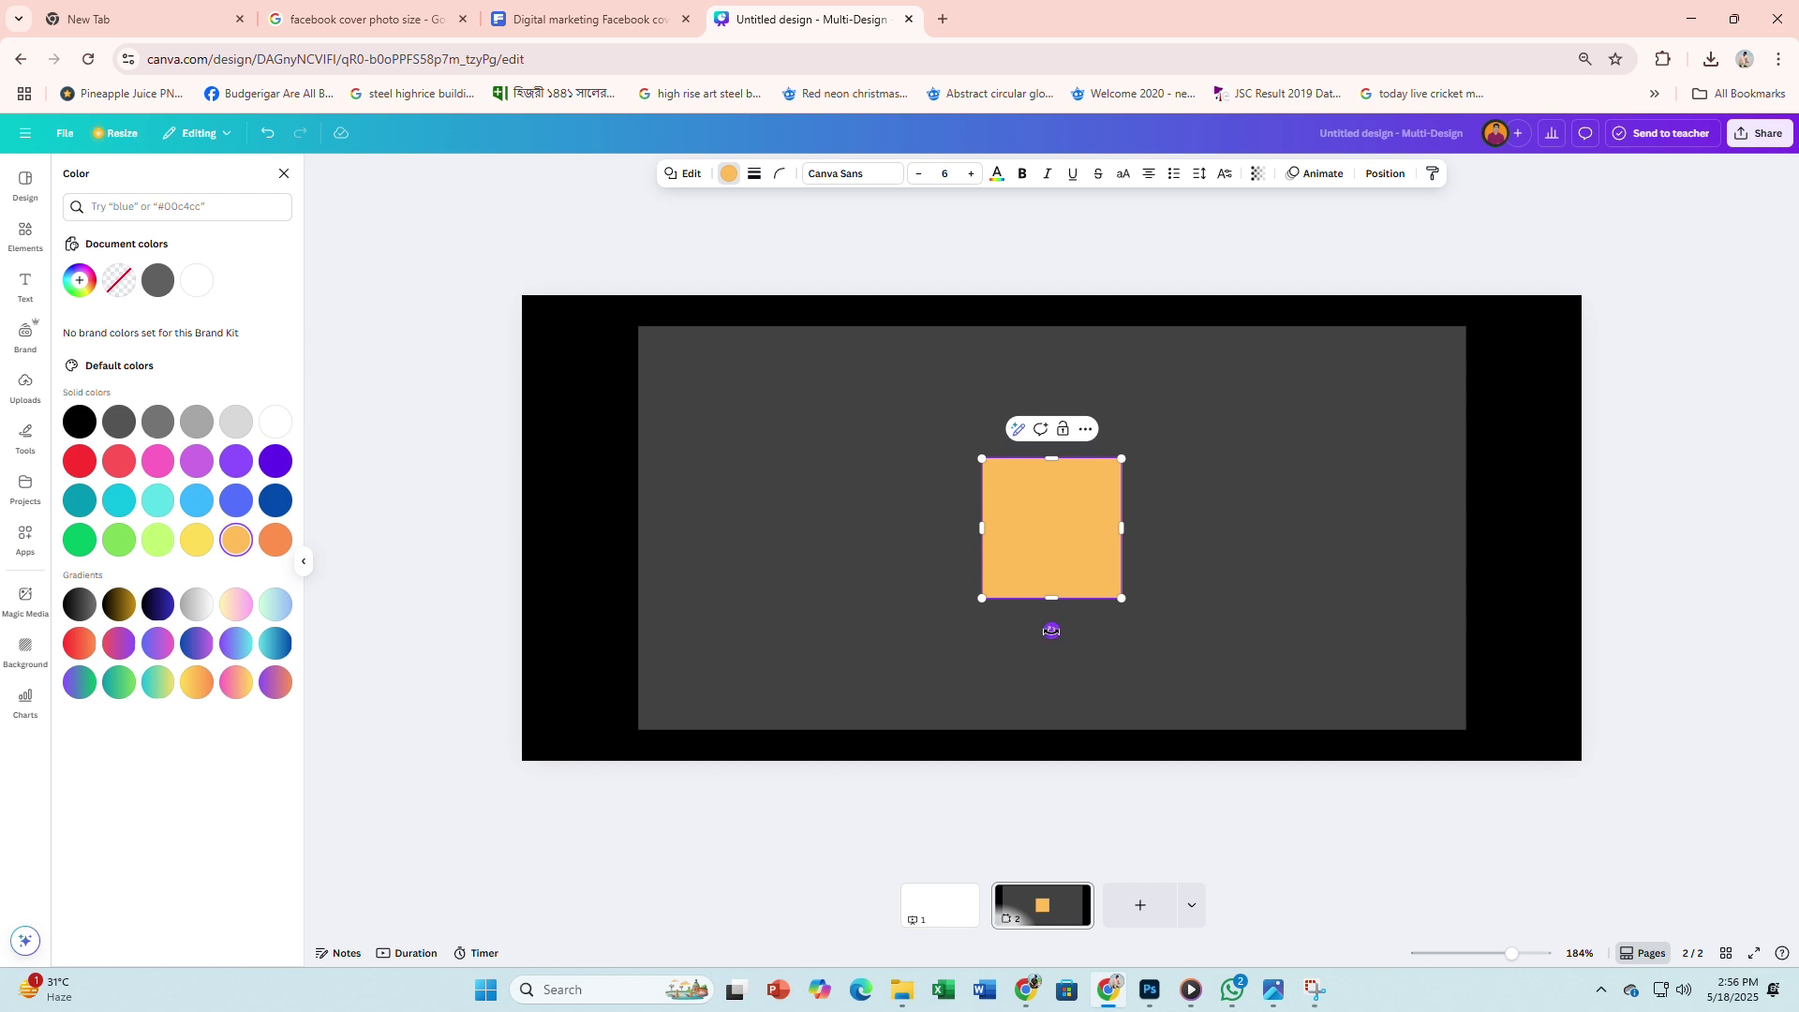
# Step: Rotate the orange square diagonally and stretch it into a broad band rising rightward from the page's bottom edge
pyautogui.moveTo(1050, 630); pyautogui.dragTo(1137, 611)
pyautogui.moveTo(1146, 608); pyautogui.dragTo(1131, 594)
pyautogui.moveTo(1002, 595); pyautogui.dragTo(783, 776)
pyautogui.moveTo(1129, 442); pyautogui.dragTo(1227, 333)
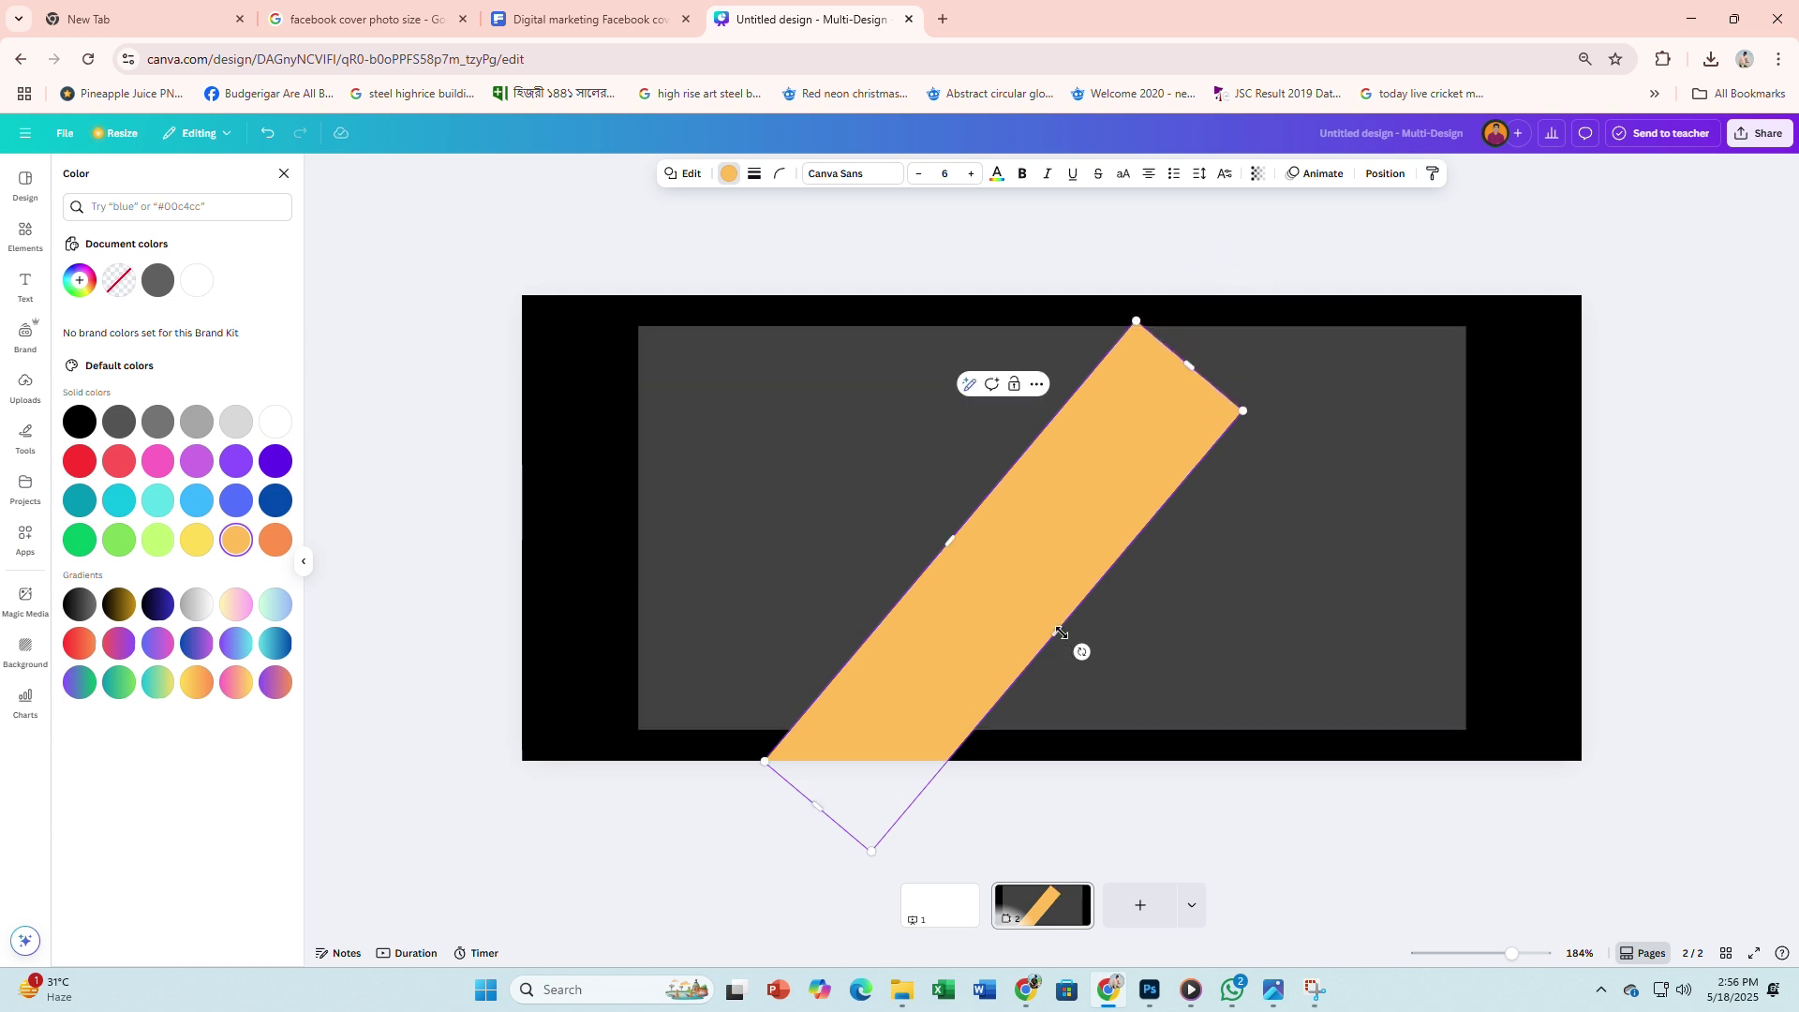
pyautogui.moveTo(1057, 630); pyautogui.dragTo(1174, 741)
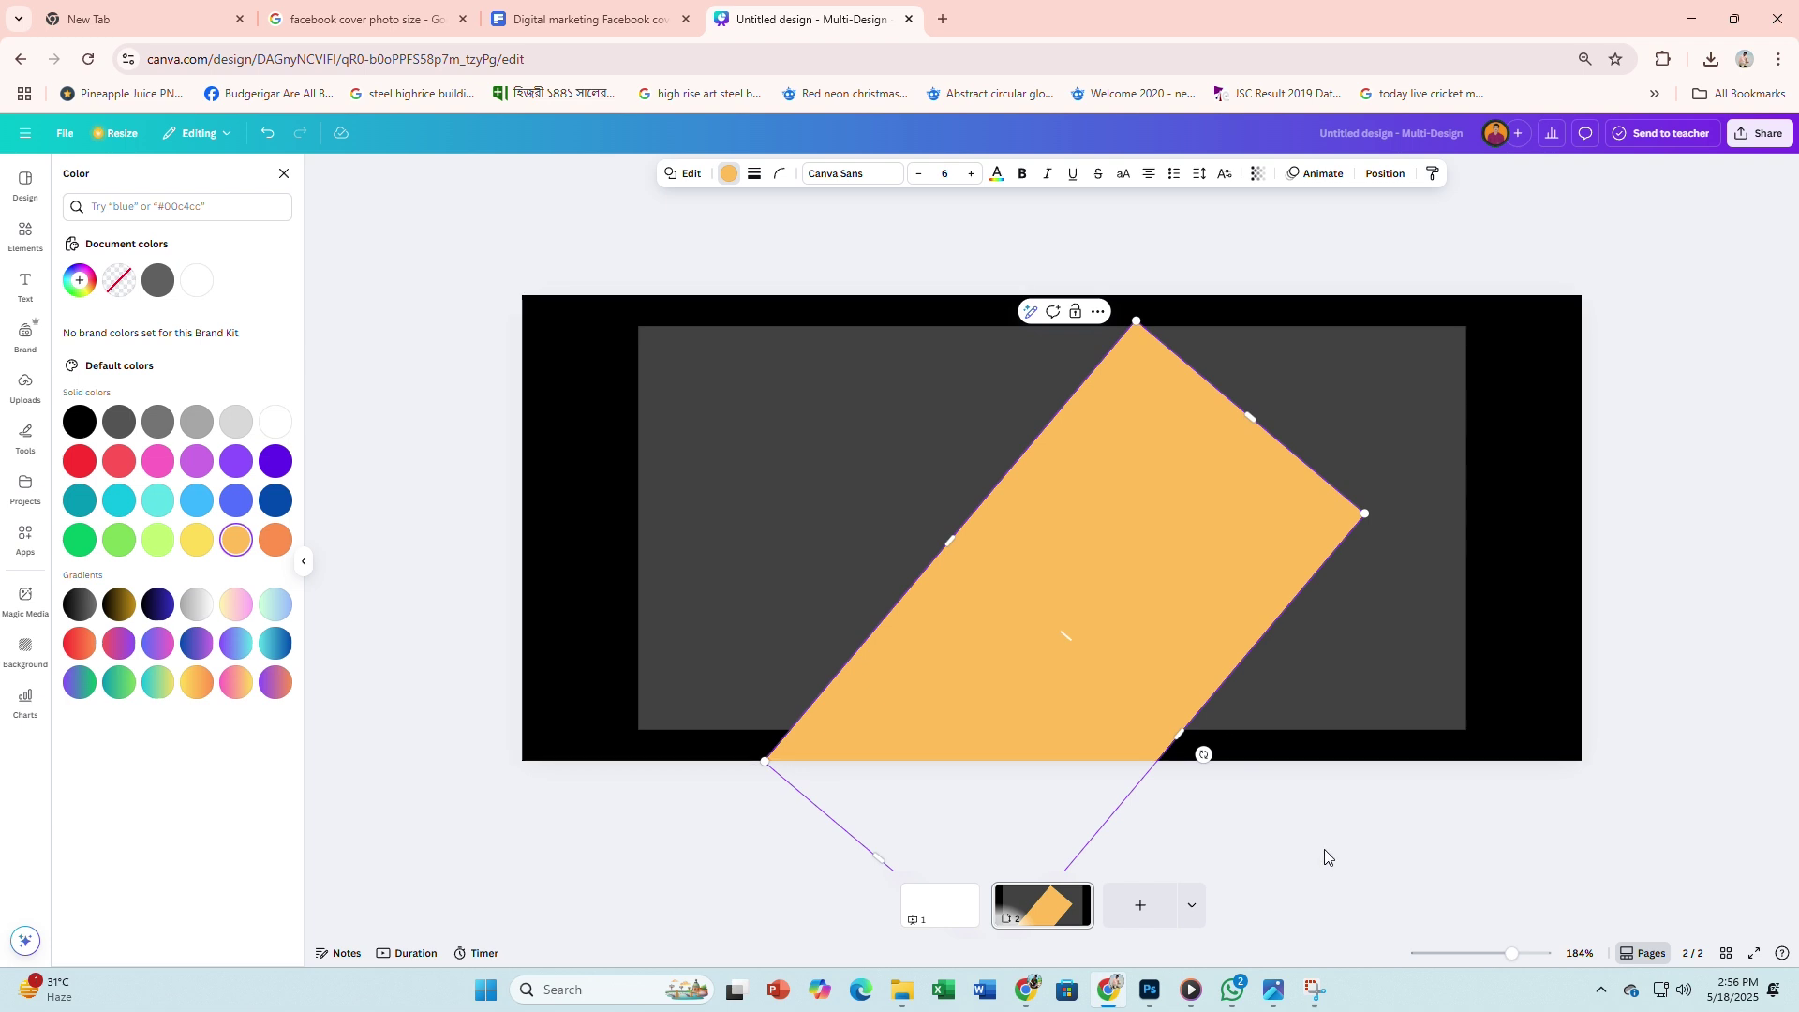
# Step: Move the diagonal orange band to the right and slightly down on the cover
pyautogui.click(1134, 595)
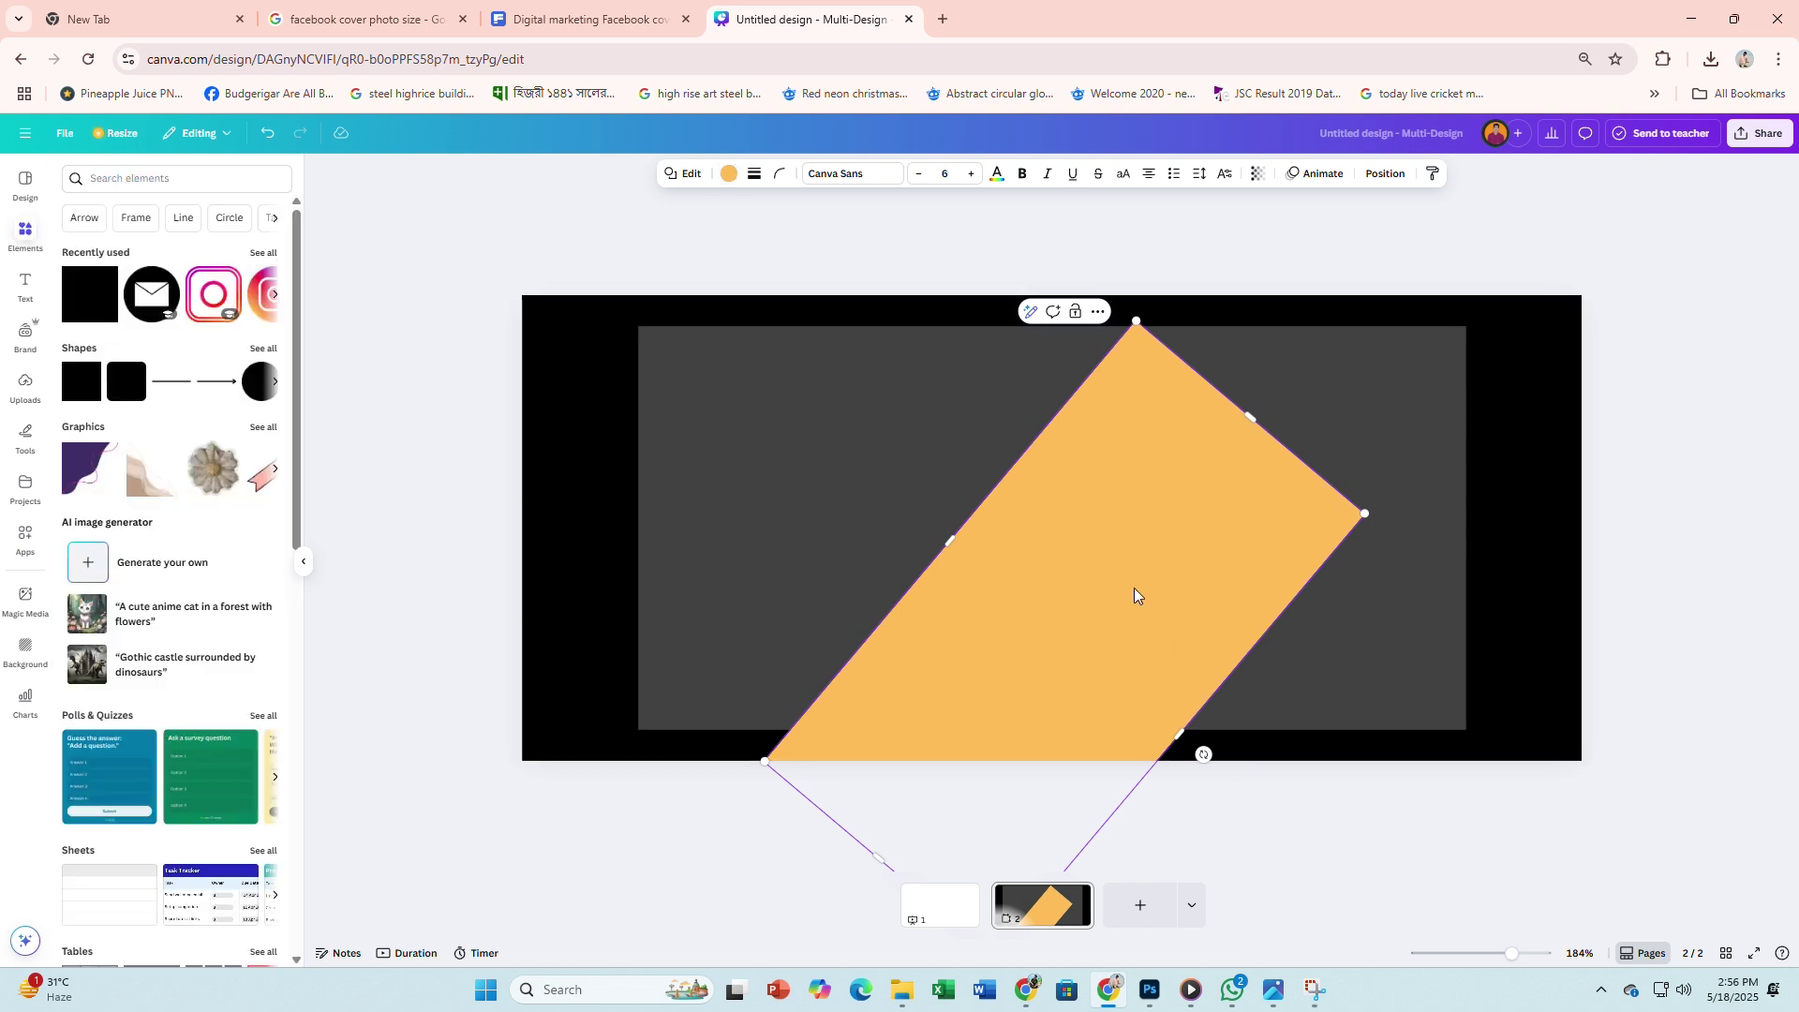
pyautogui.click(1346, 817)
pyautogui.click(1065, 534)
pyautogui.moveTo(1068, 533); pyautogui.dragTo(1160, 557)
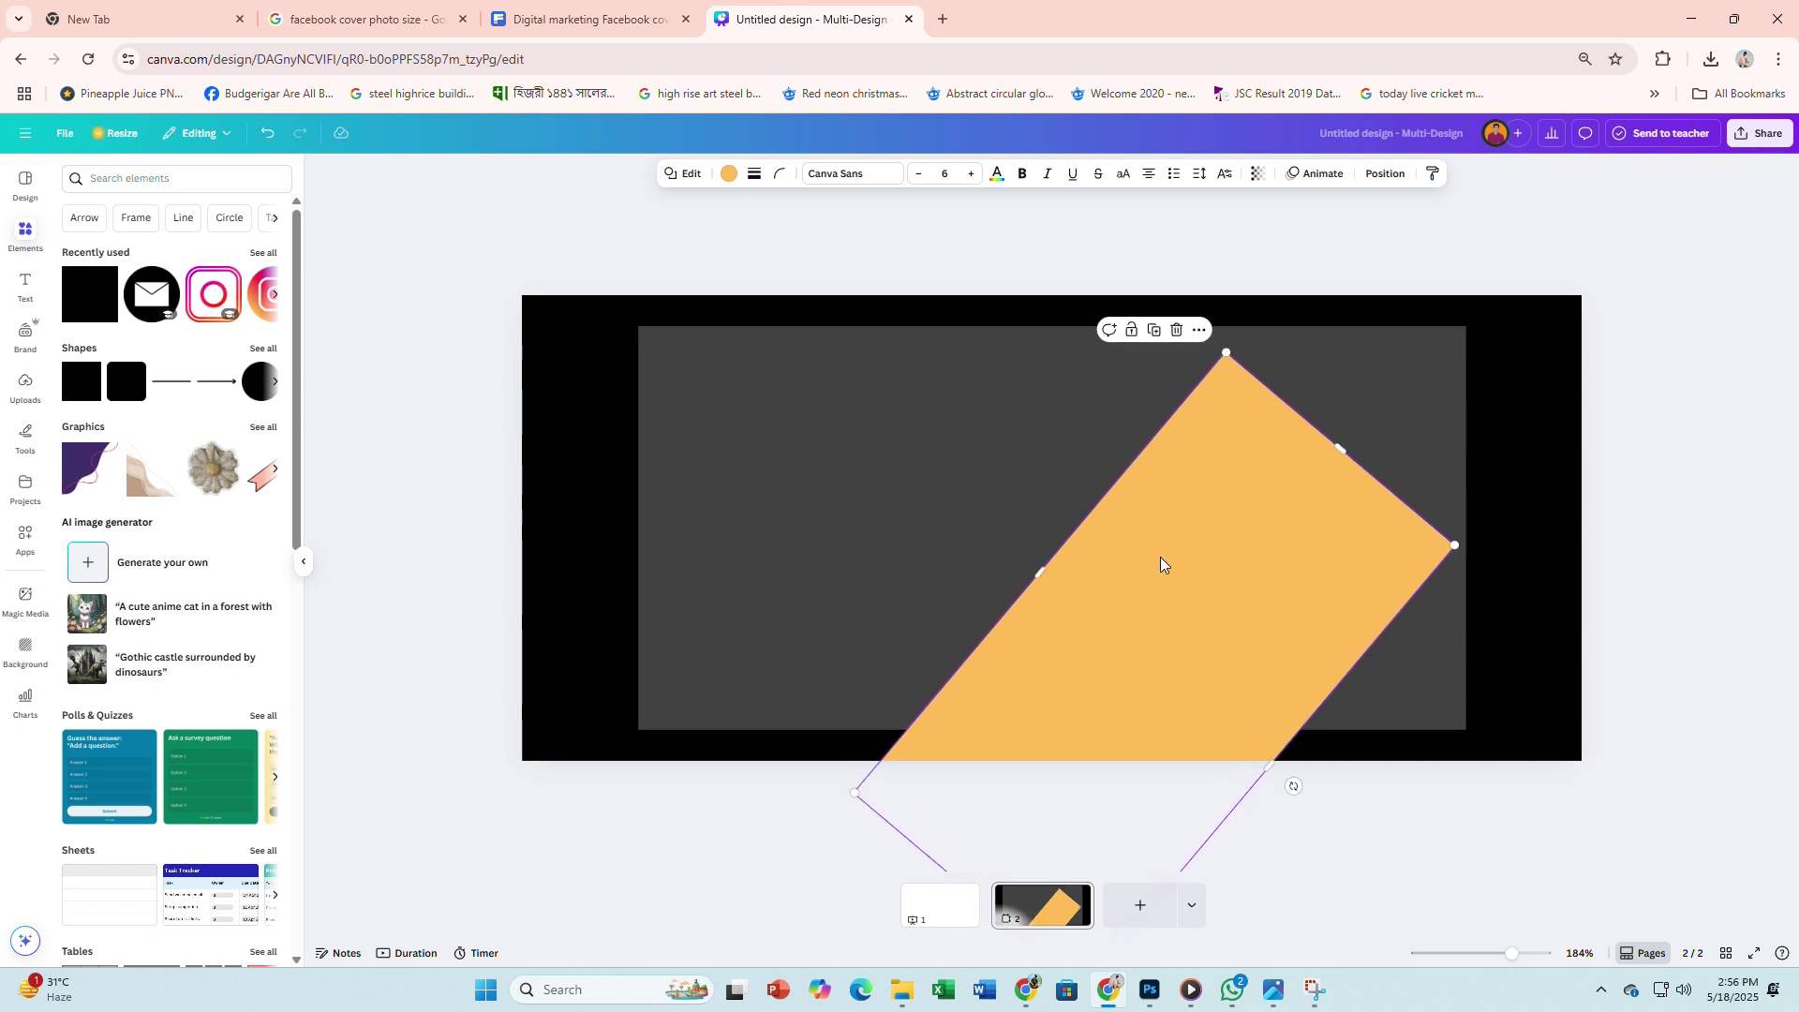
# Step: Change the diagonal band's fill to the deeper custom orange #F7AC3B
pyautogui.doubleClick(1089, 591)
pyautogui.click(729, 174)
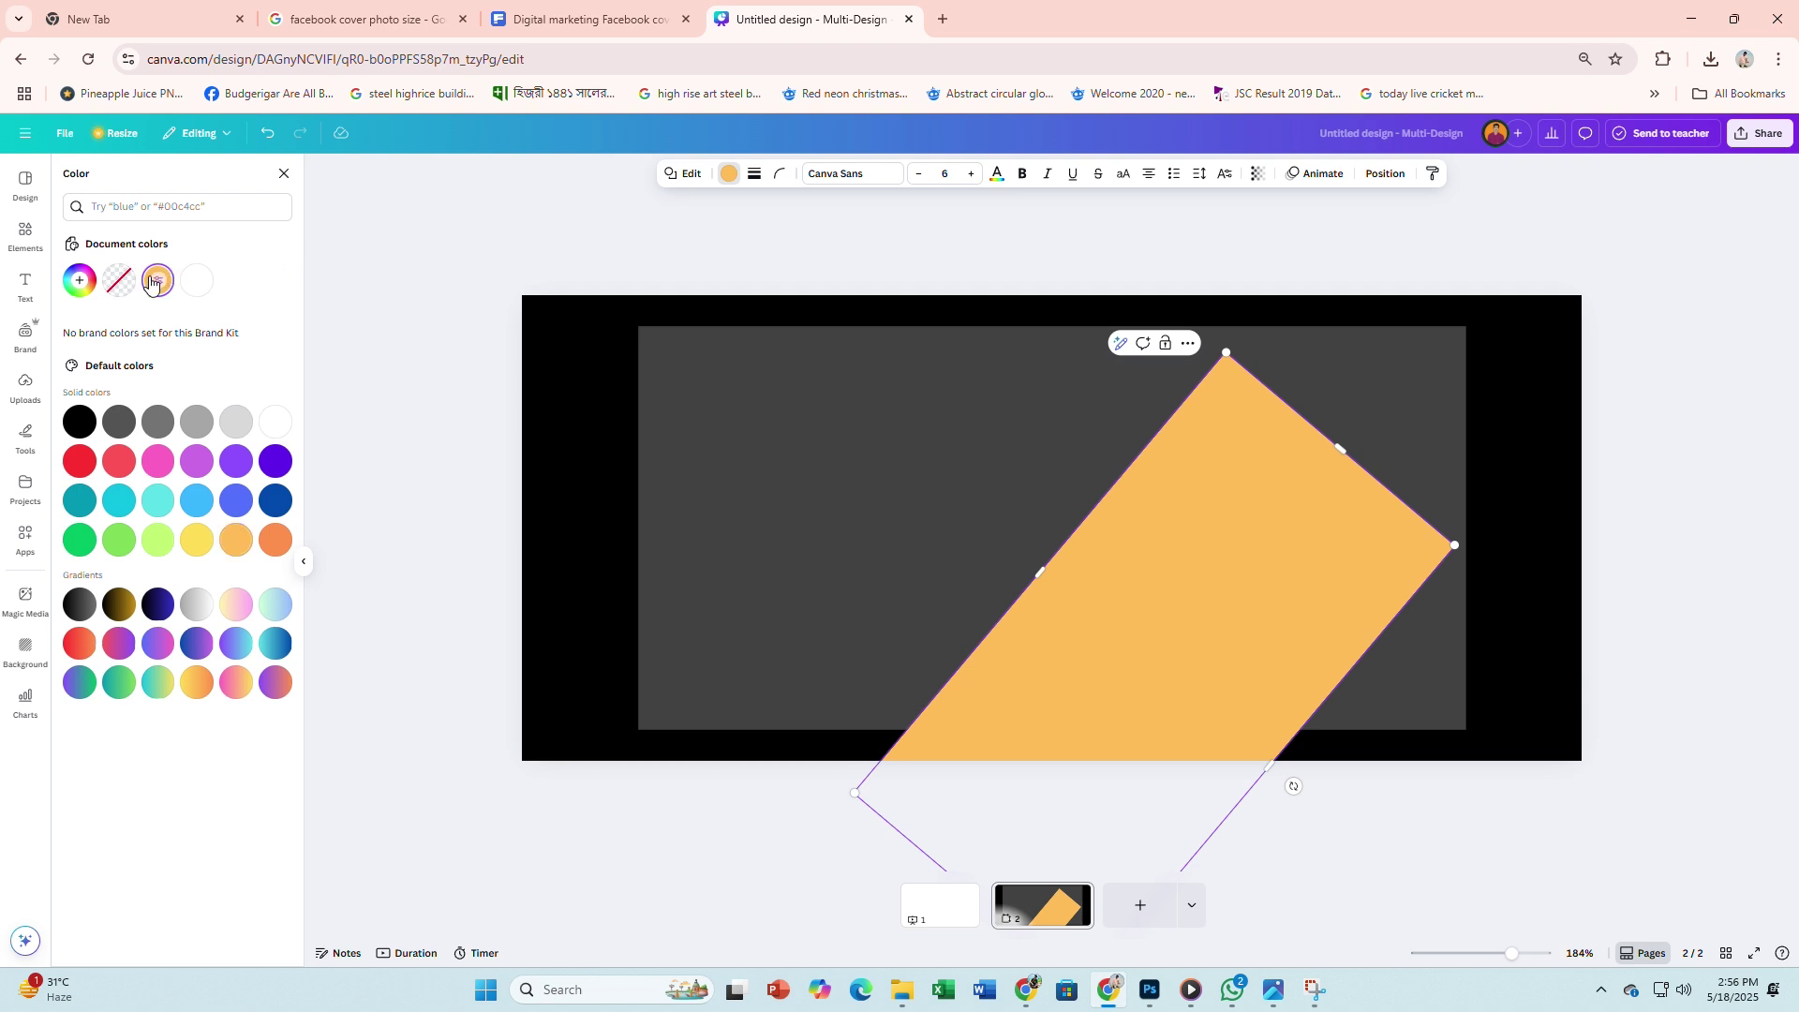
pyautogui.click(79, 280)
pyautogui.moveTo(202, 356); pyautogui.dragTo(222, 352)
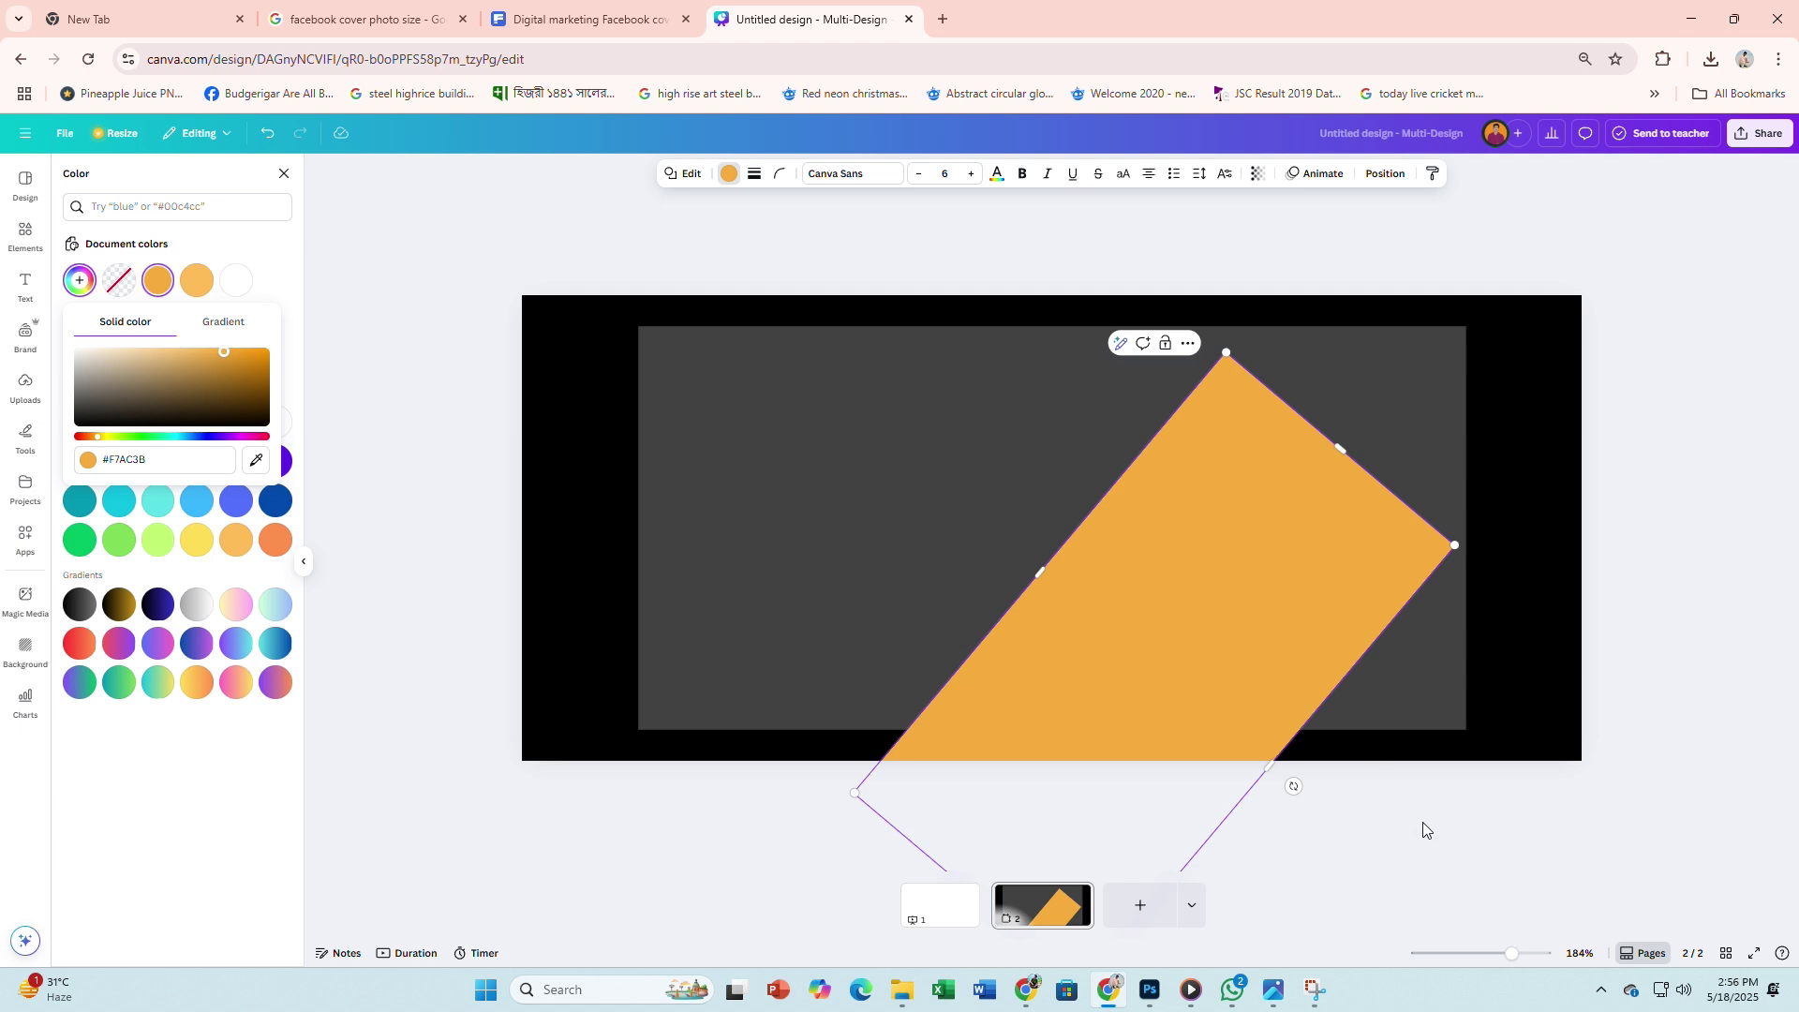
pyautogui.press('Escape')
pyautogui.press('Escape')
pyautogui.click(1250, 562)
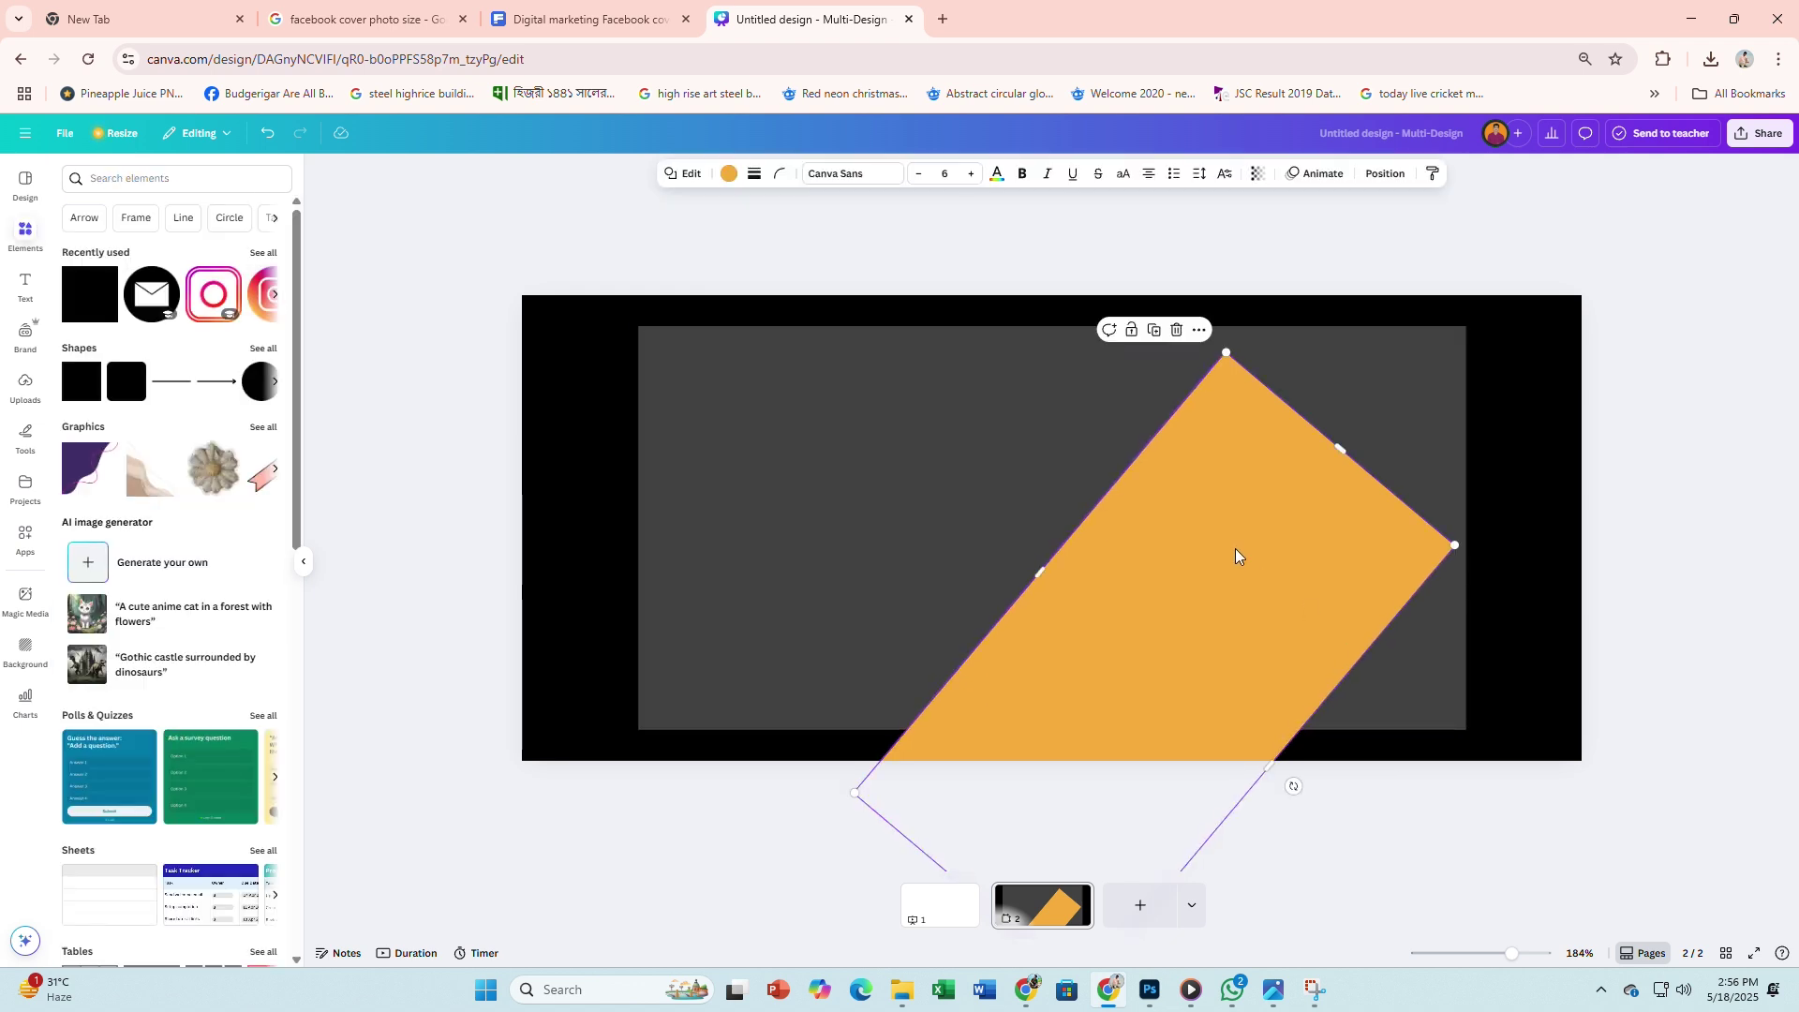
# Step: Round the orange band's corners to the maximum and lengthen its lower end further past the page's bottom edge
pyautogui.click(777, 176)
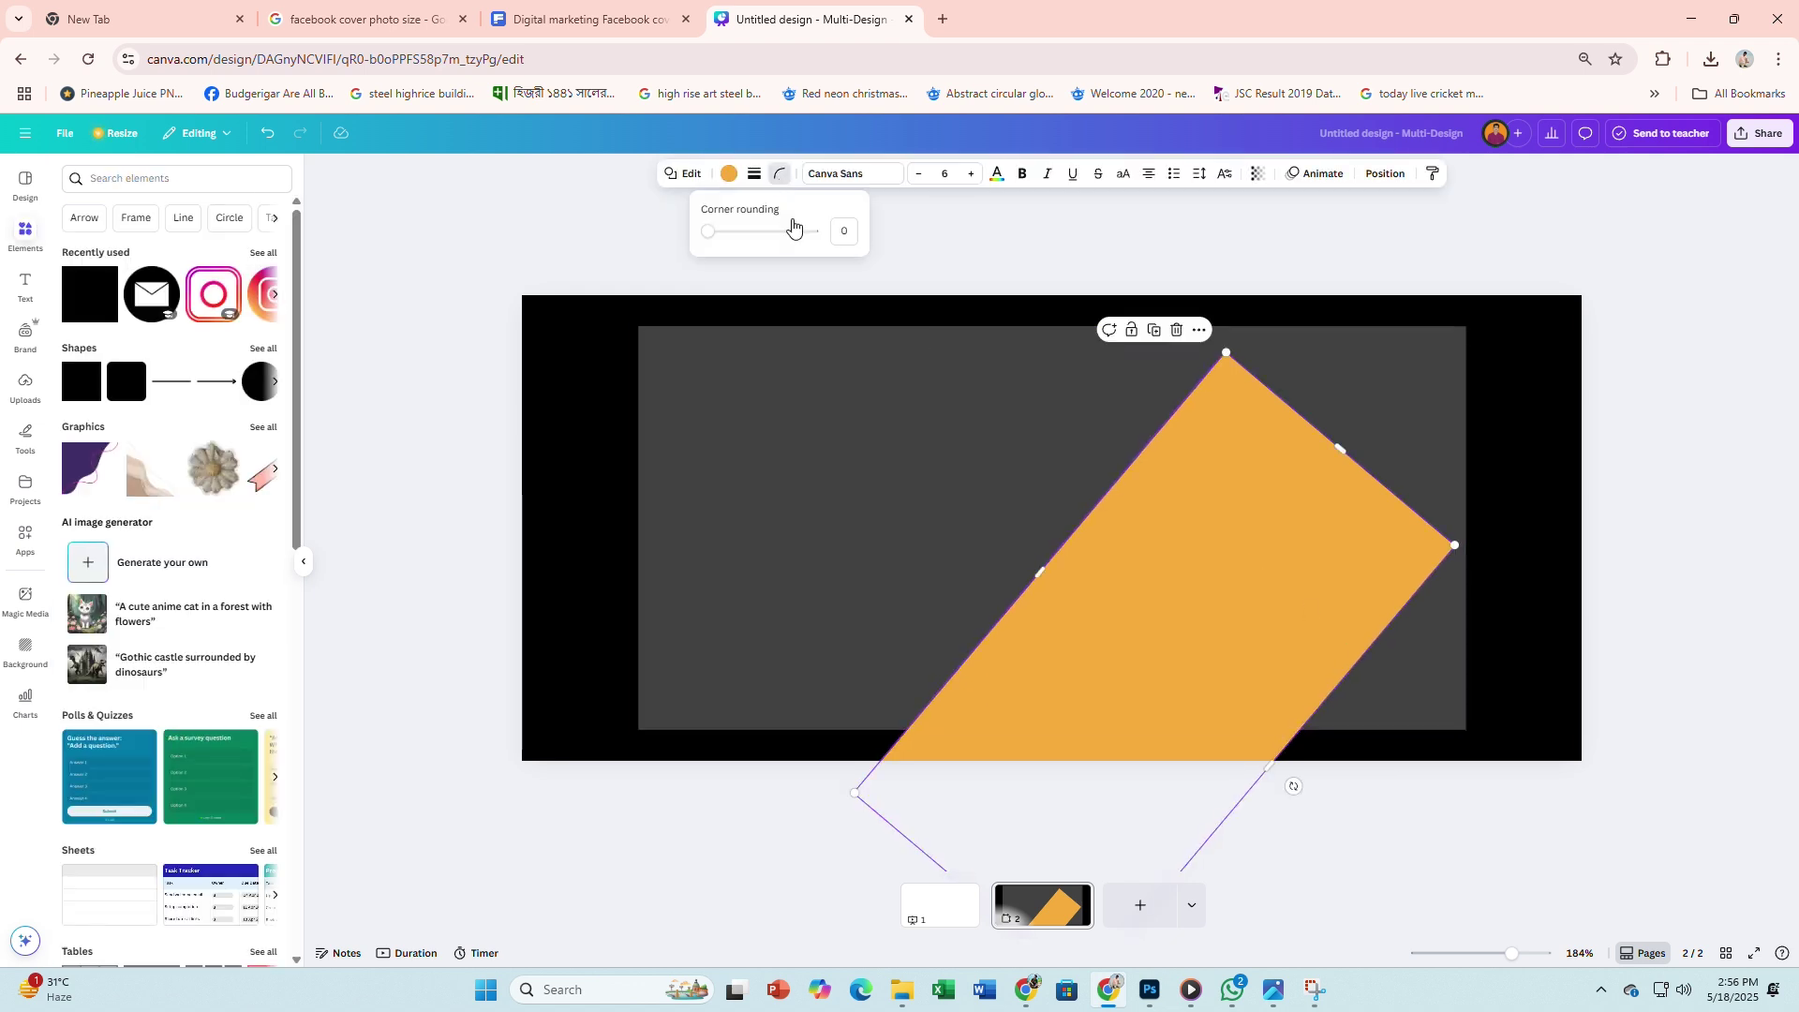
pyautogui.moveTo(721, 242); pyautogui.dragTo(840, 243)
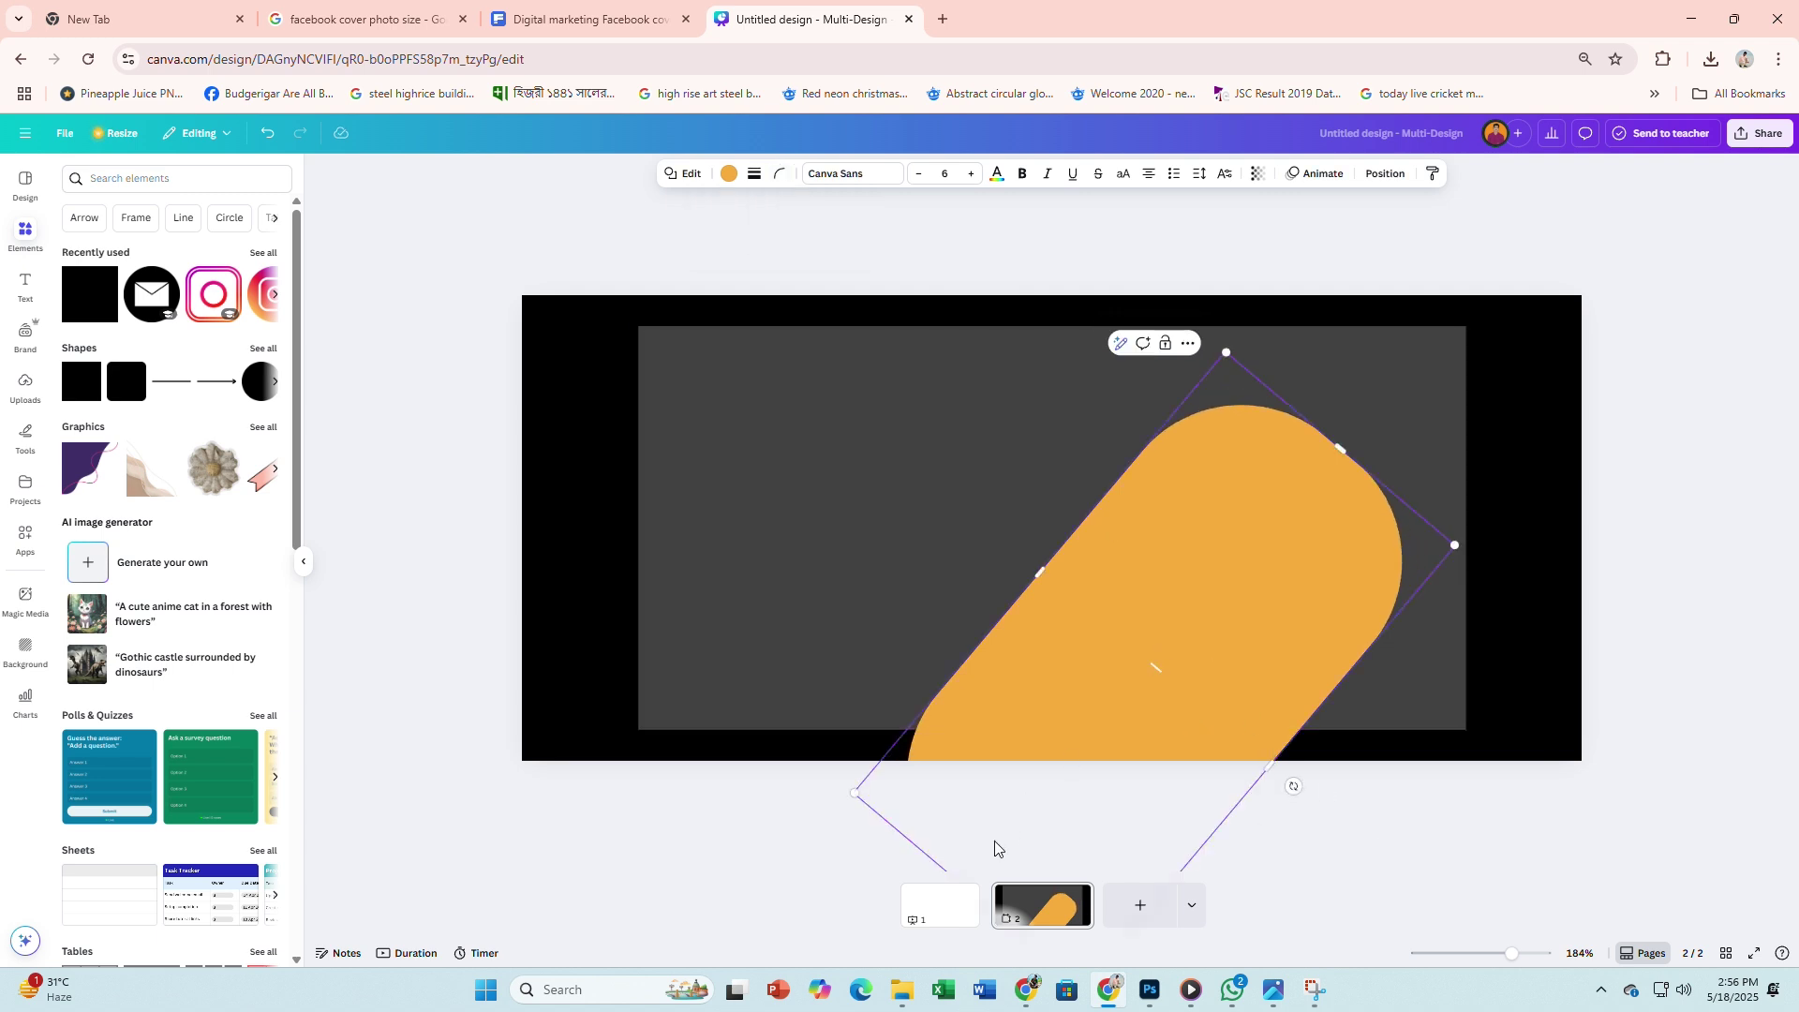
pyautogui.scroll(-2, 1100, 525)
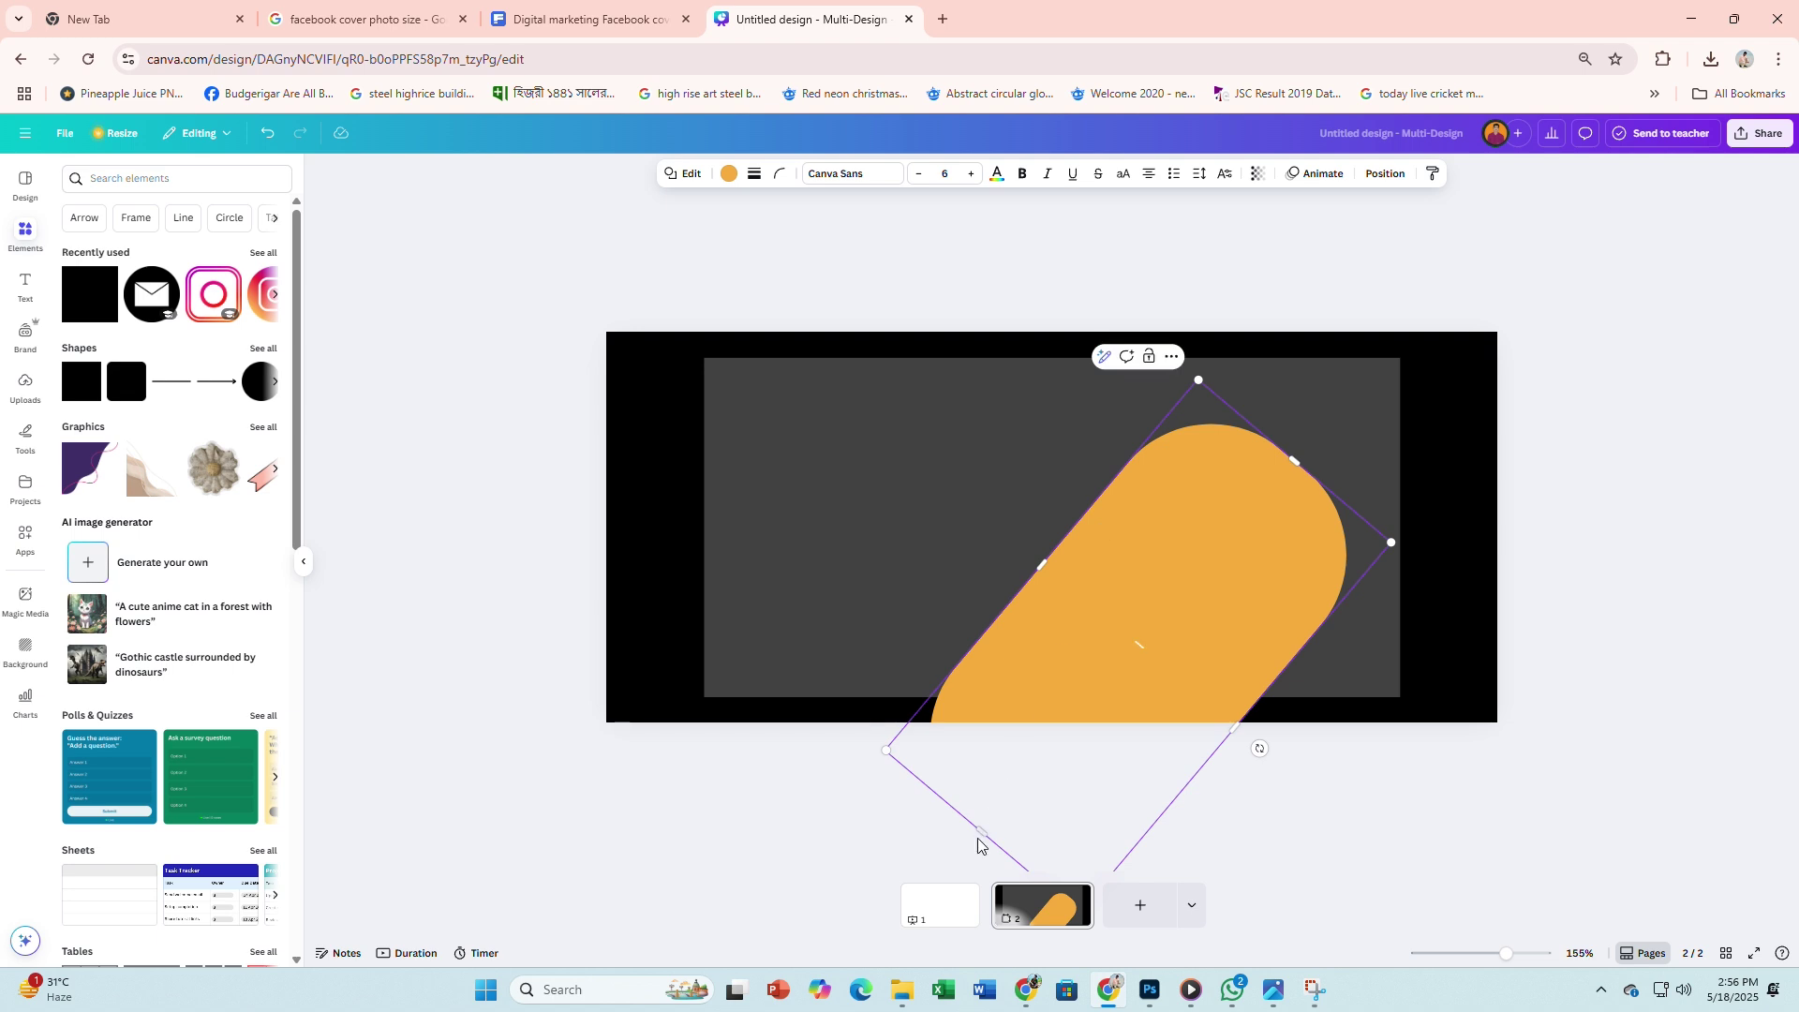
pyautogui.moveTo(979, 834); pyautogui.dragTo(903, 901)
pyautogui.click(1340, 836)
pyautogui.click(1240, 613)
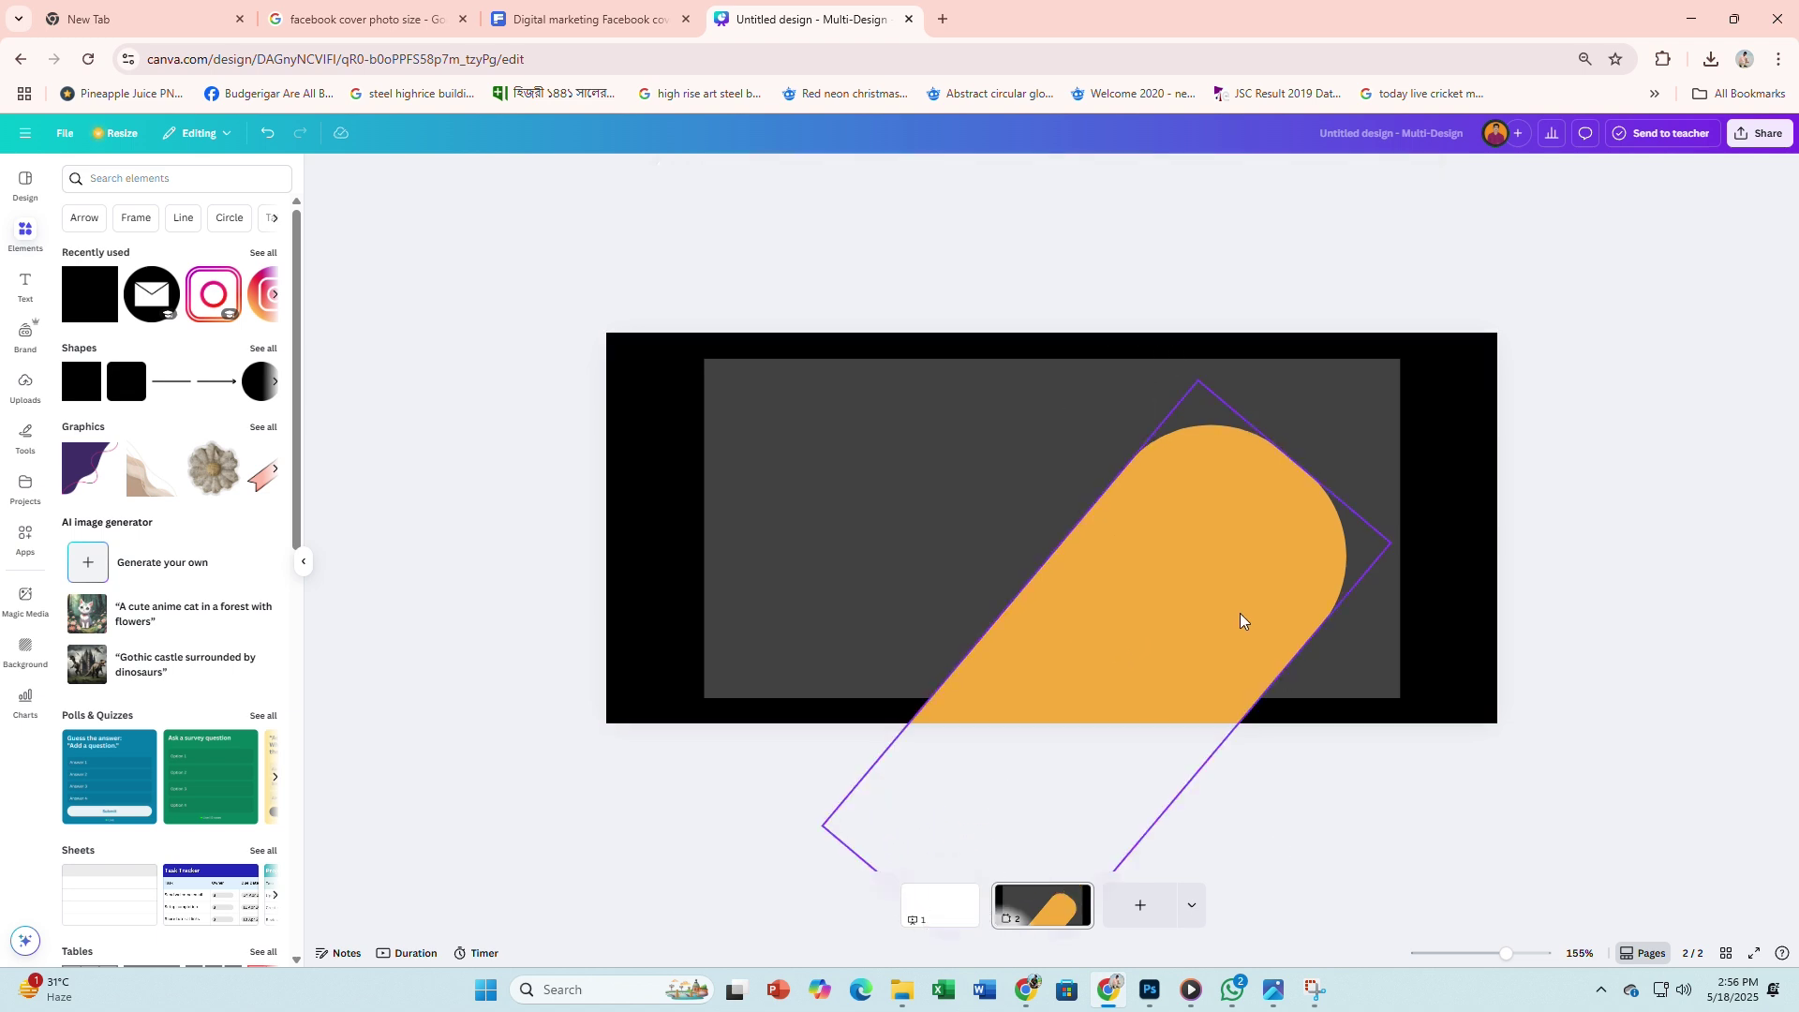
# Step: Add an orange square, rotate it parallel to the big band, and place it just above the band's upper-left edge
pyautogui.scroll(2, 1240, 613)
pyautogui.click(135, 373)
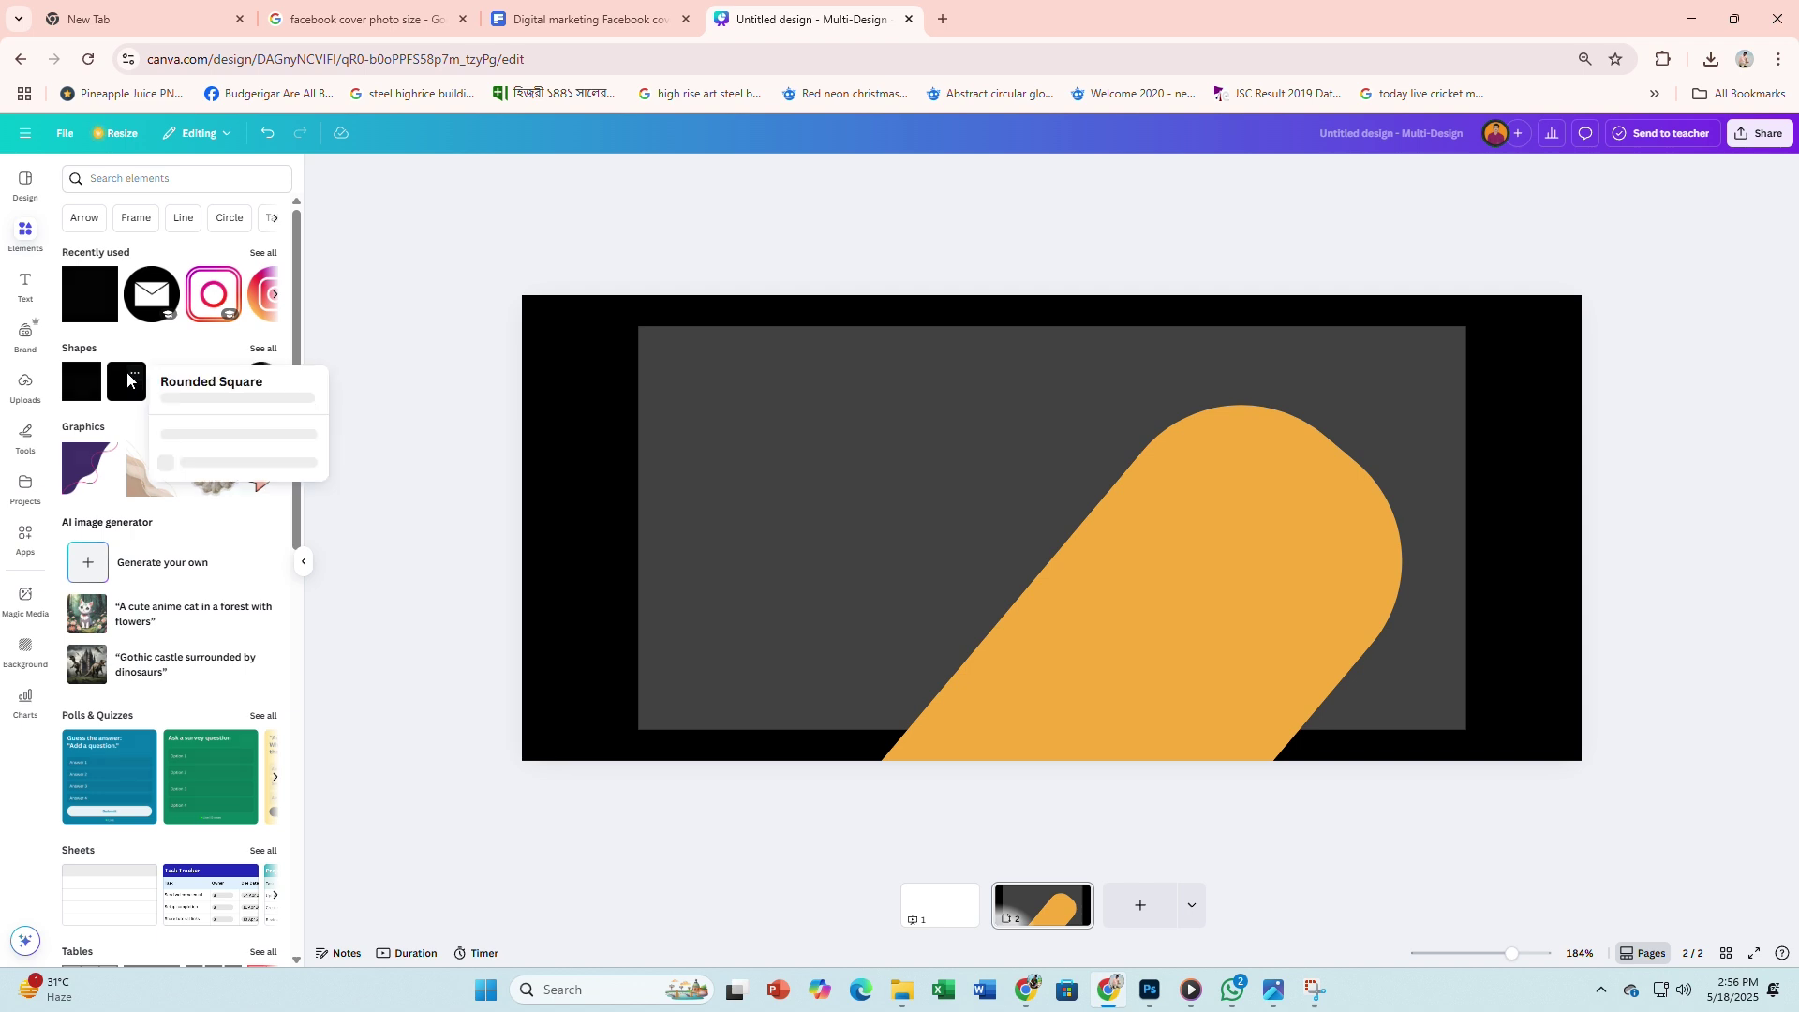
pyautogui.press('Escape')
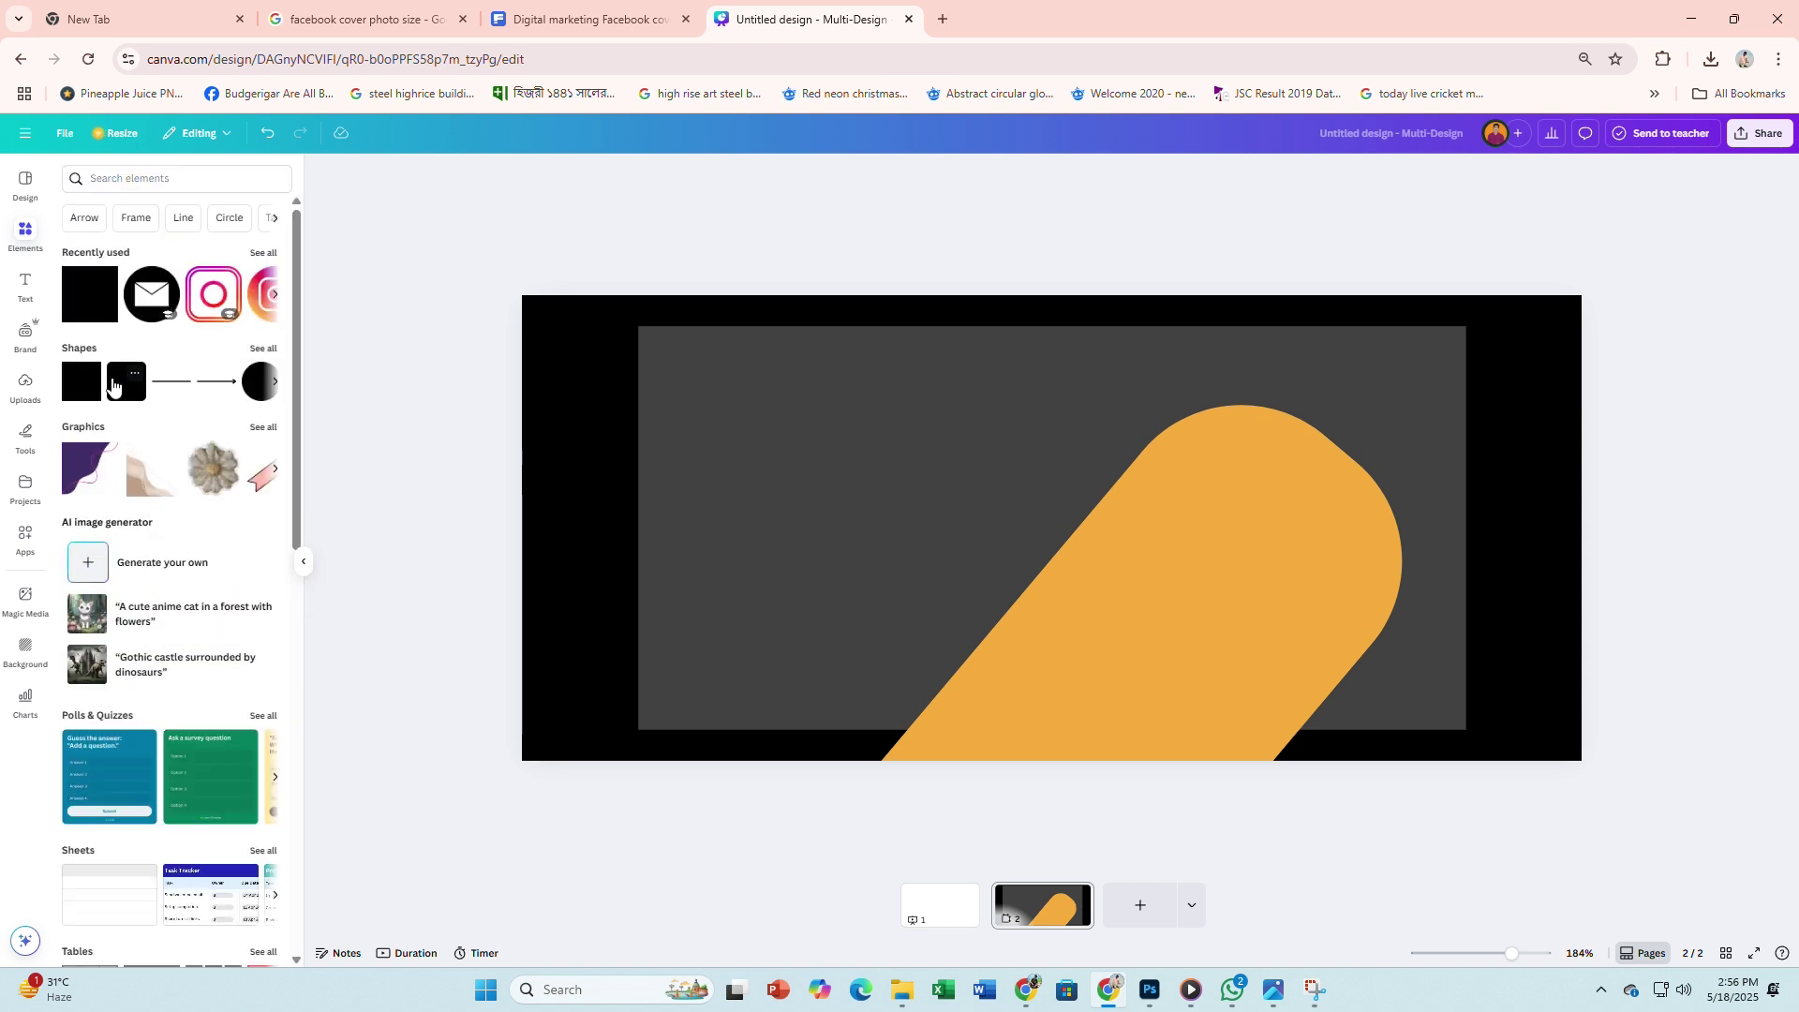
pyautogui.click(98, 300)
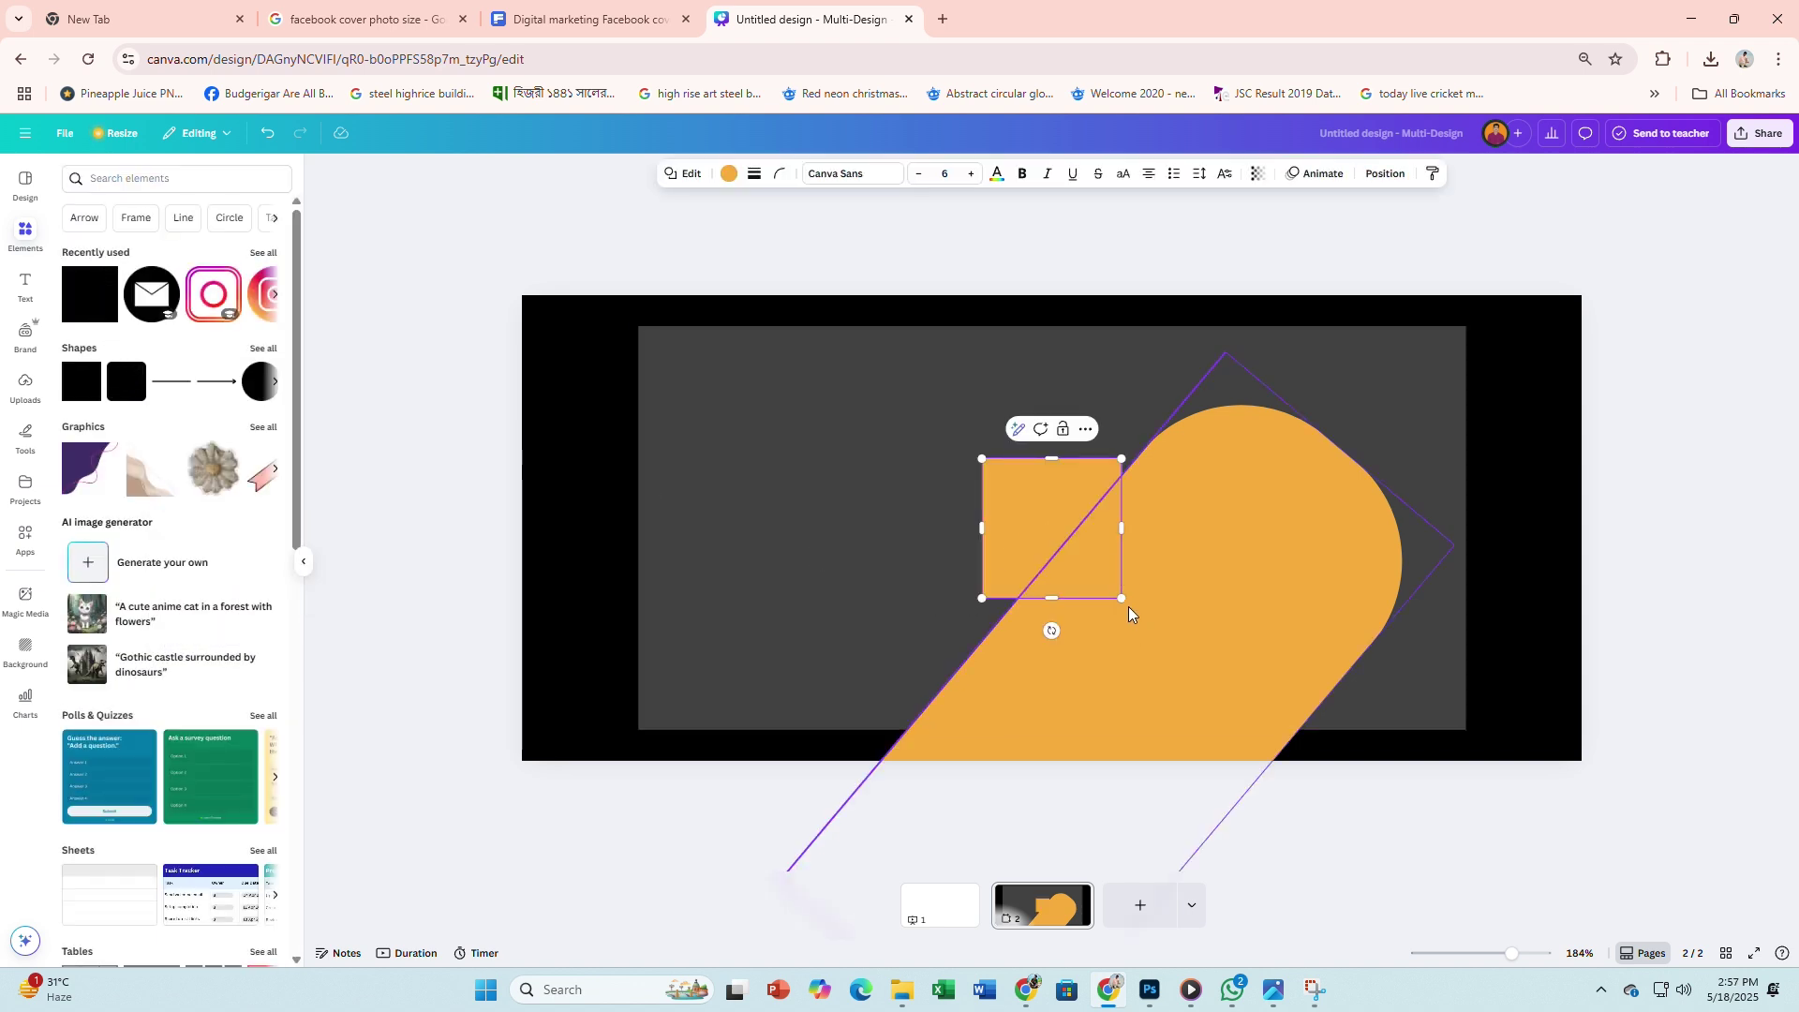
pyautogui.moveTo(1051, 631); pyautogui.dragTo(1138, 610)
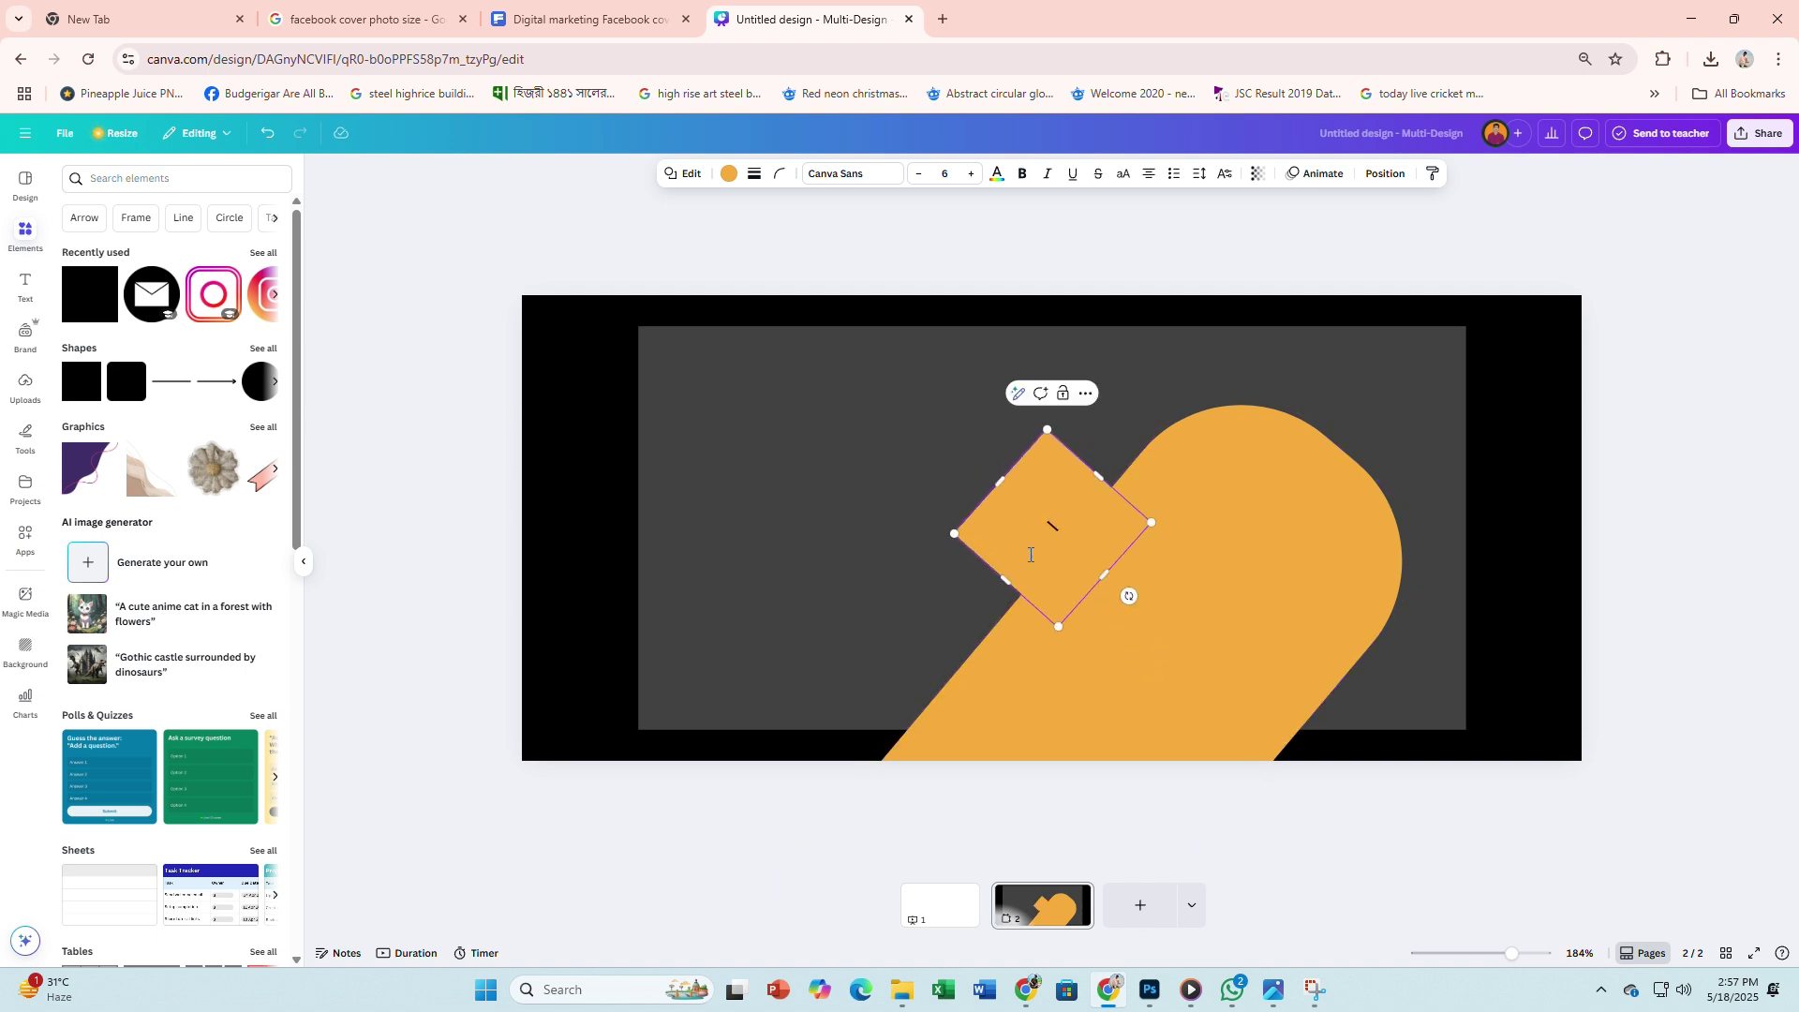
pyautogui.moveTo(1010, 541); pyautogui.dragTo(1014, 445)
pyautogui.moveTo(1129, 502); pyautogui.dragTo(1132, 500)
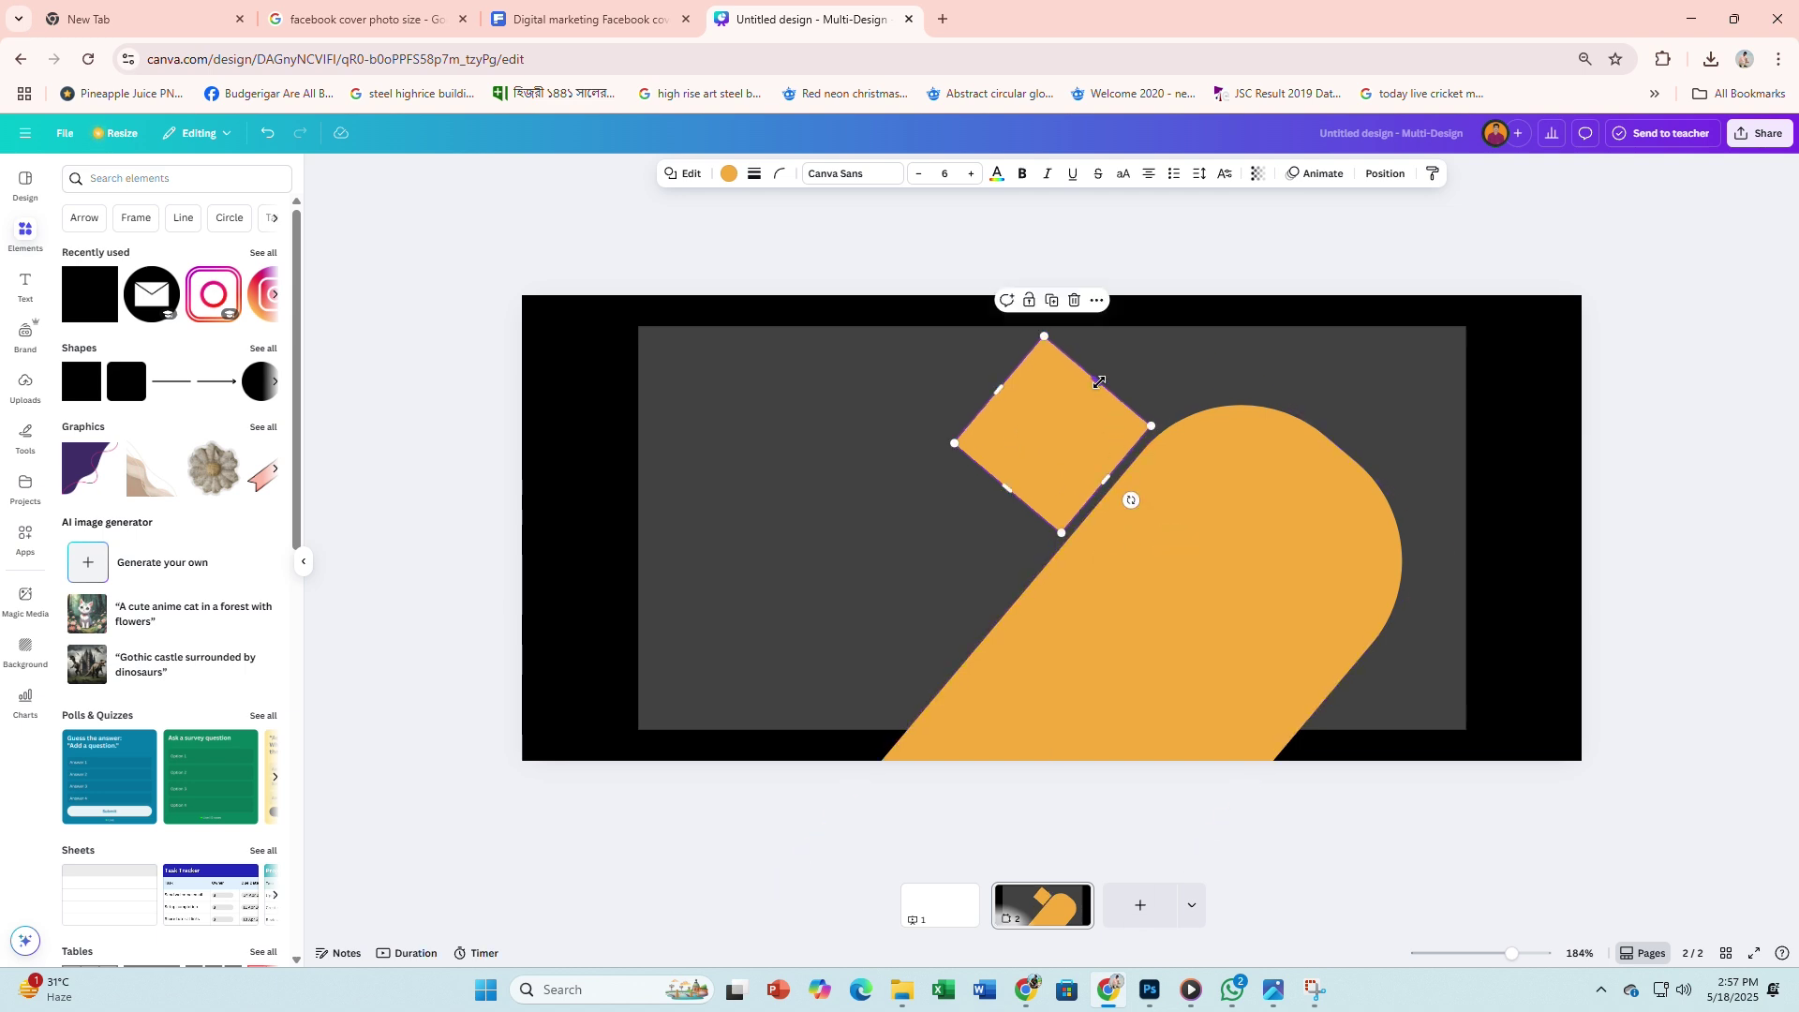
# Step: Shape the tilted square into a narrower strip running past the page's top edge, with corner rounding of 46
pyautogui.moveTo(1099, 382); pyautogui.dragTo(1212, 246)
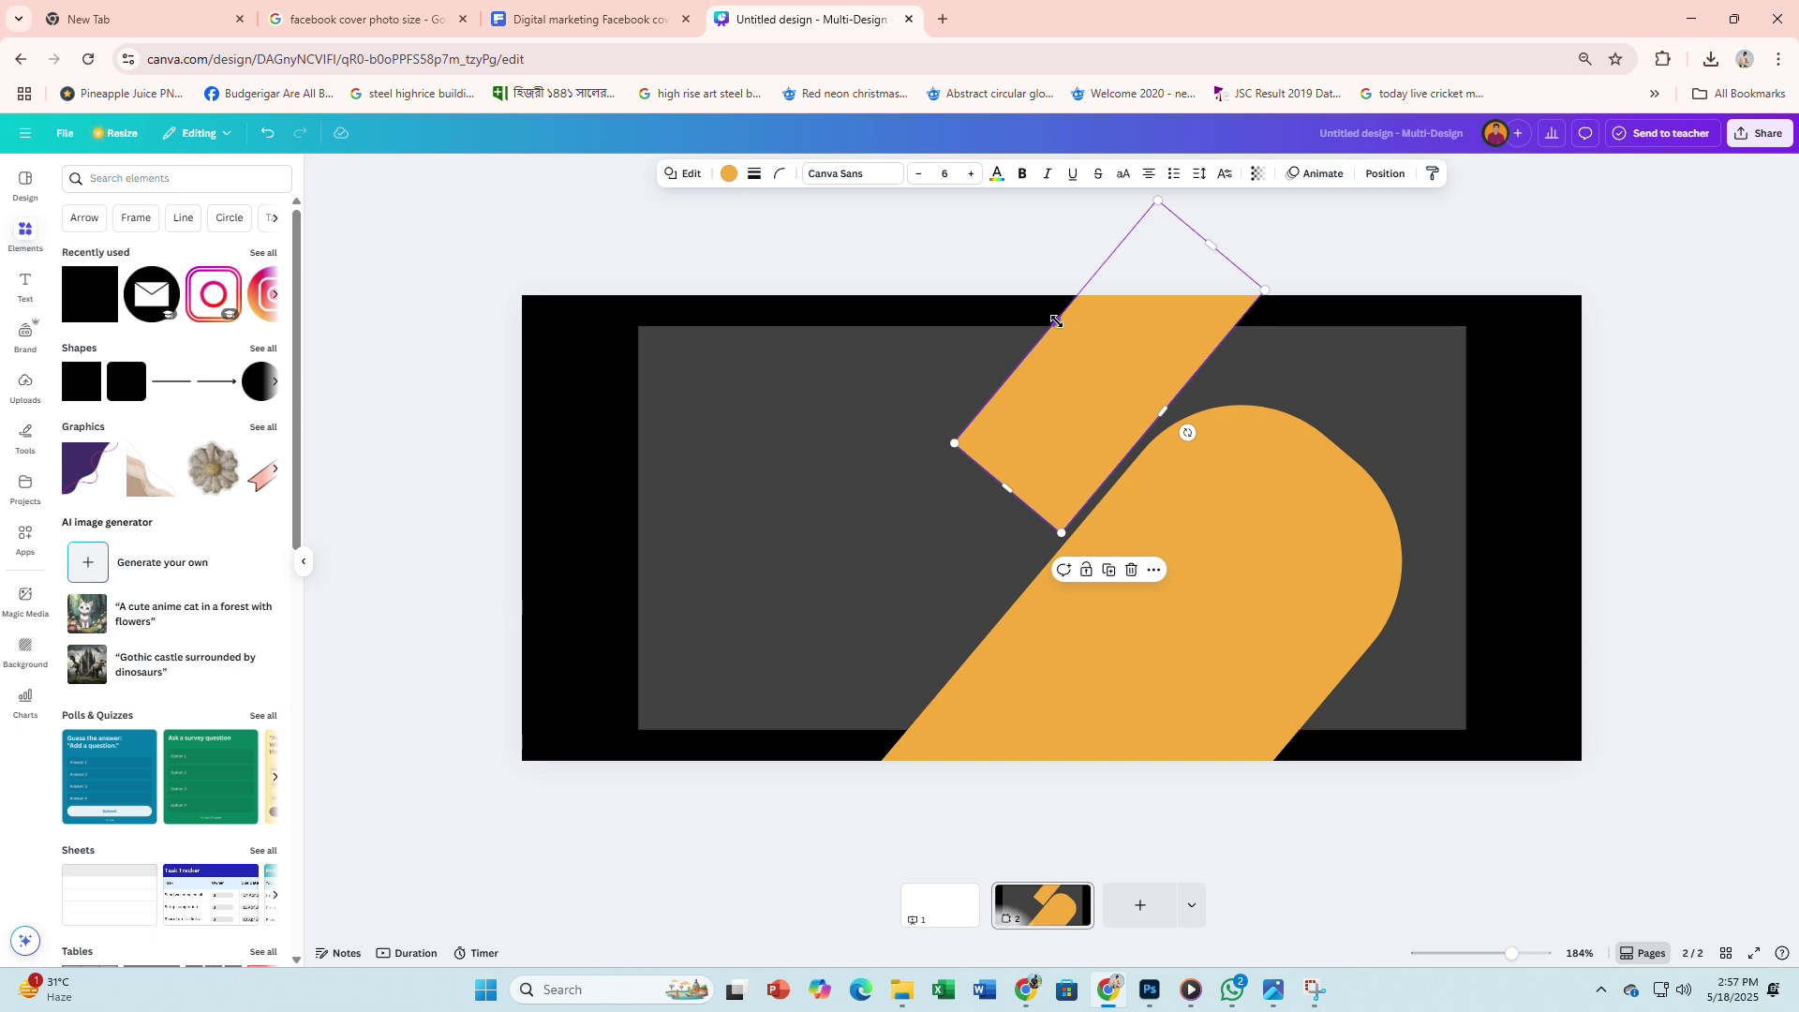
pyautogui.moveTo(1056, 322); pyautogui.dragTo(1099, 343)
pyautogui.click(779, 173)
pyautogui.moveTo(709, 233); pyautogui.dragTo(756, 236)
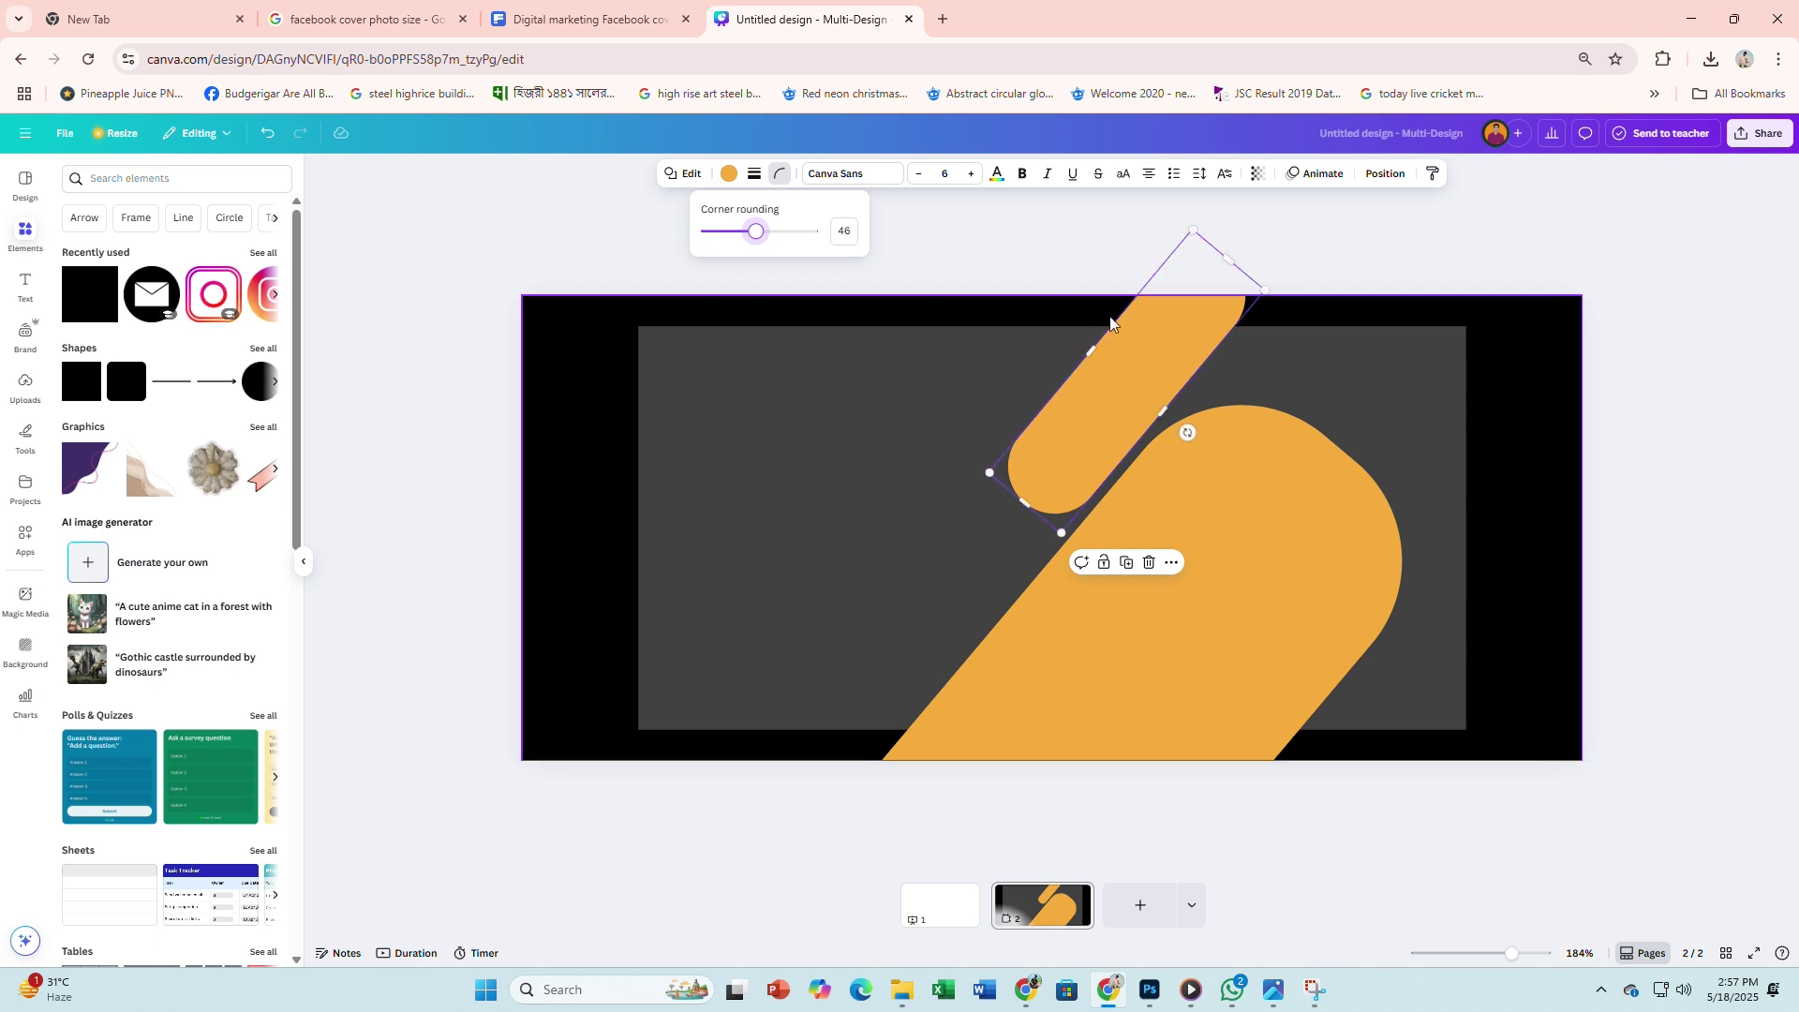
pyautogui.moveTo(1228, 259); pyautogui.dragTo(1275, 204)
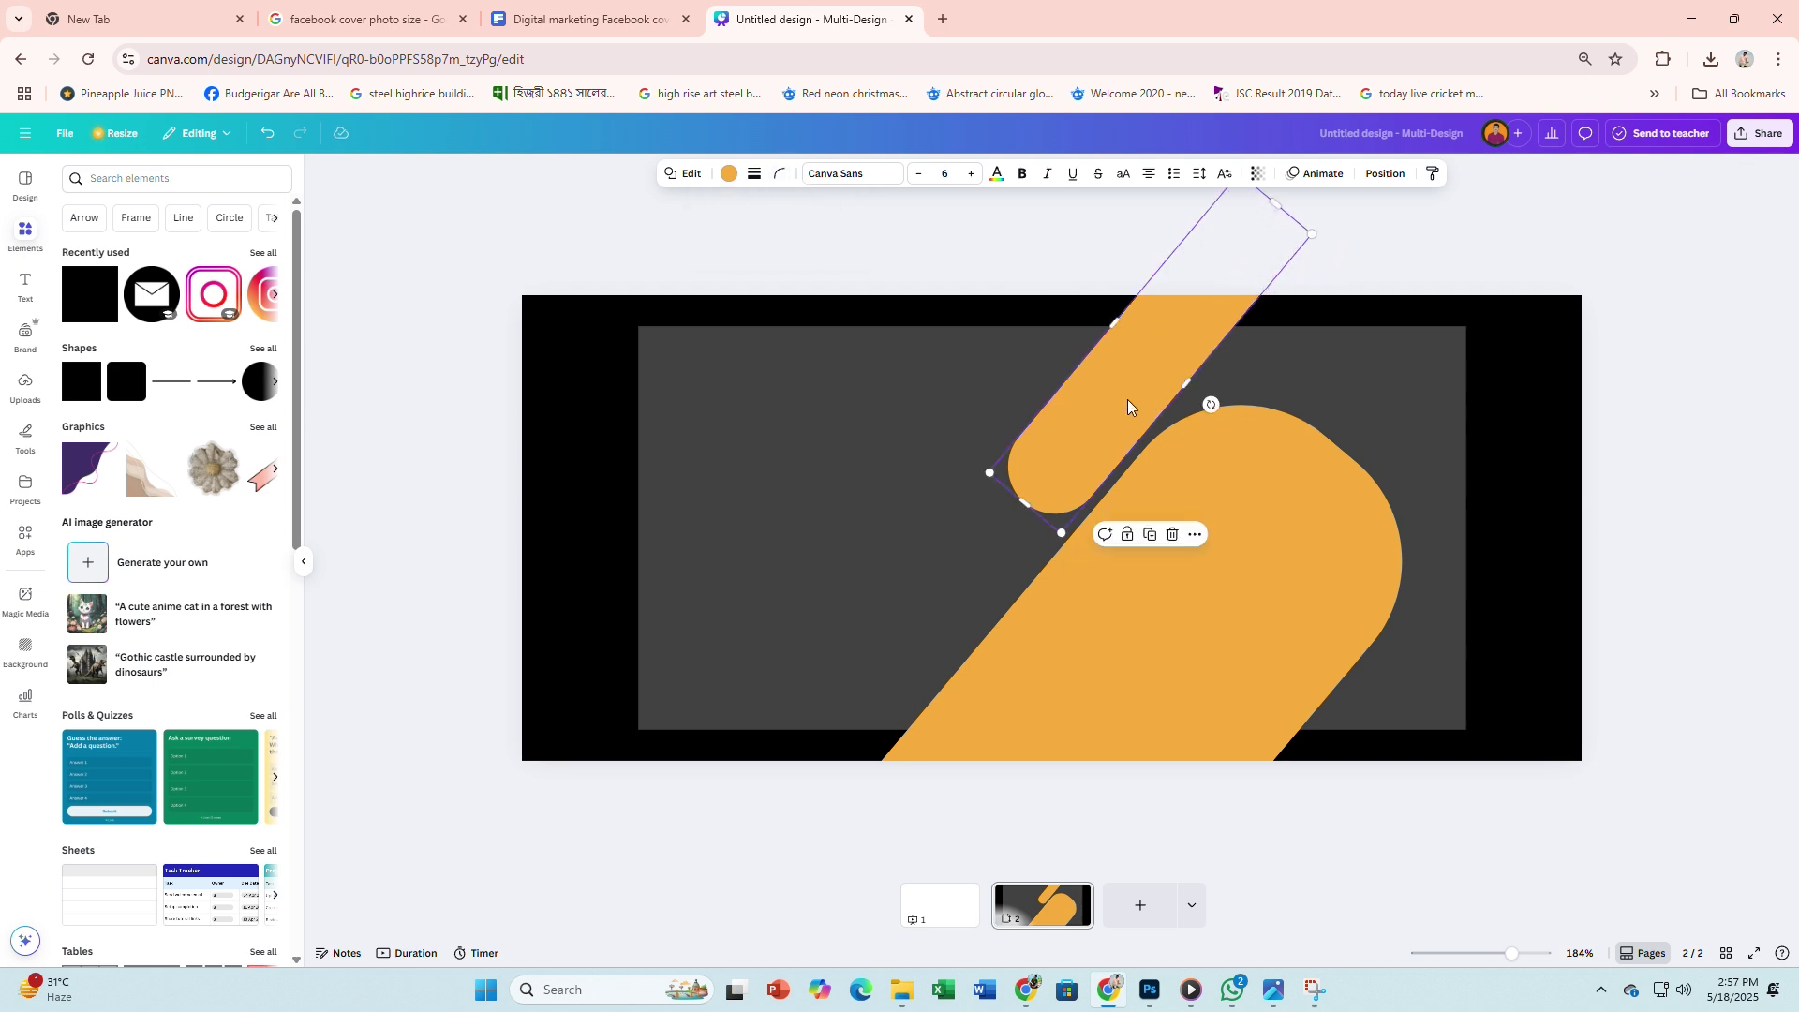
# Step: Duplicate the rounded strip and place the copy along the big band's lower-right edge, running off the page bottom
pyautogui.hotkey('ctrl', 'd')
pyautogui.moveTo(1128, 399); pyautogui.dragTo(1222, 870)
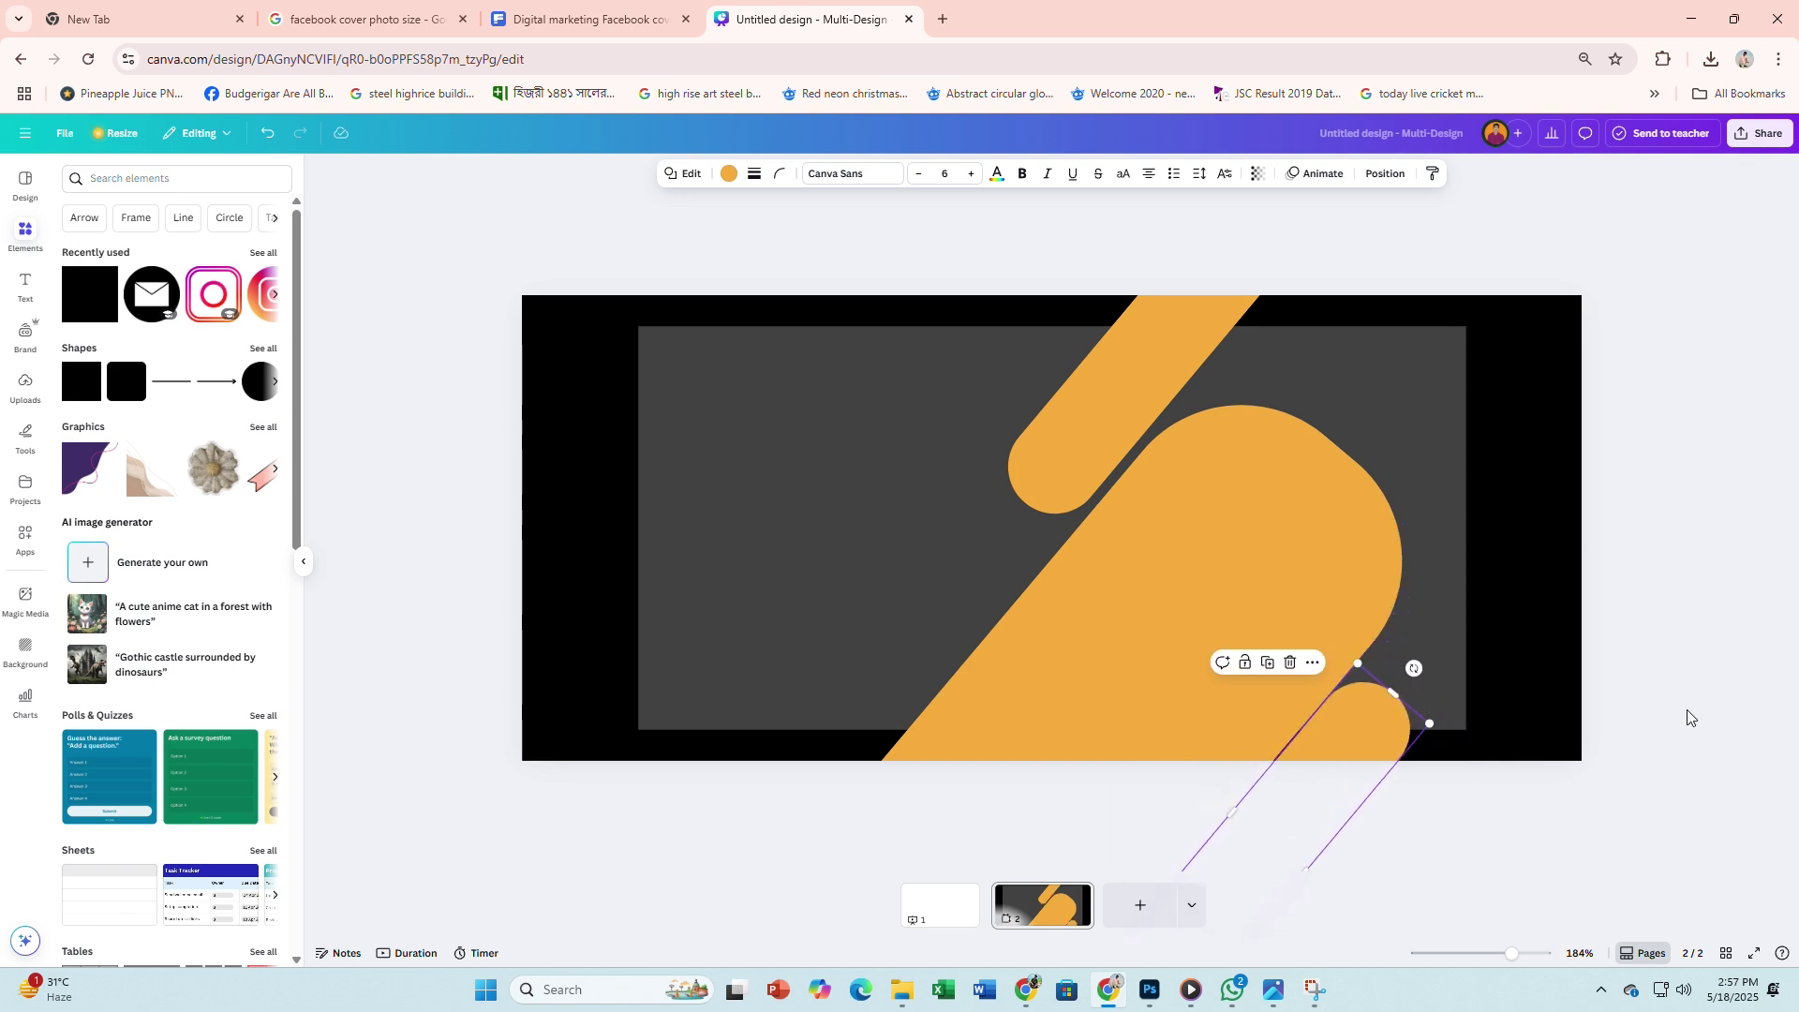
pyautogui.click(1686, 717)
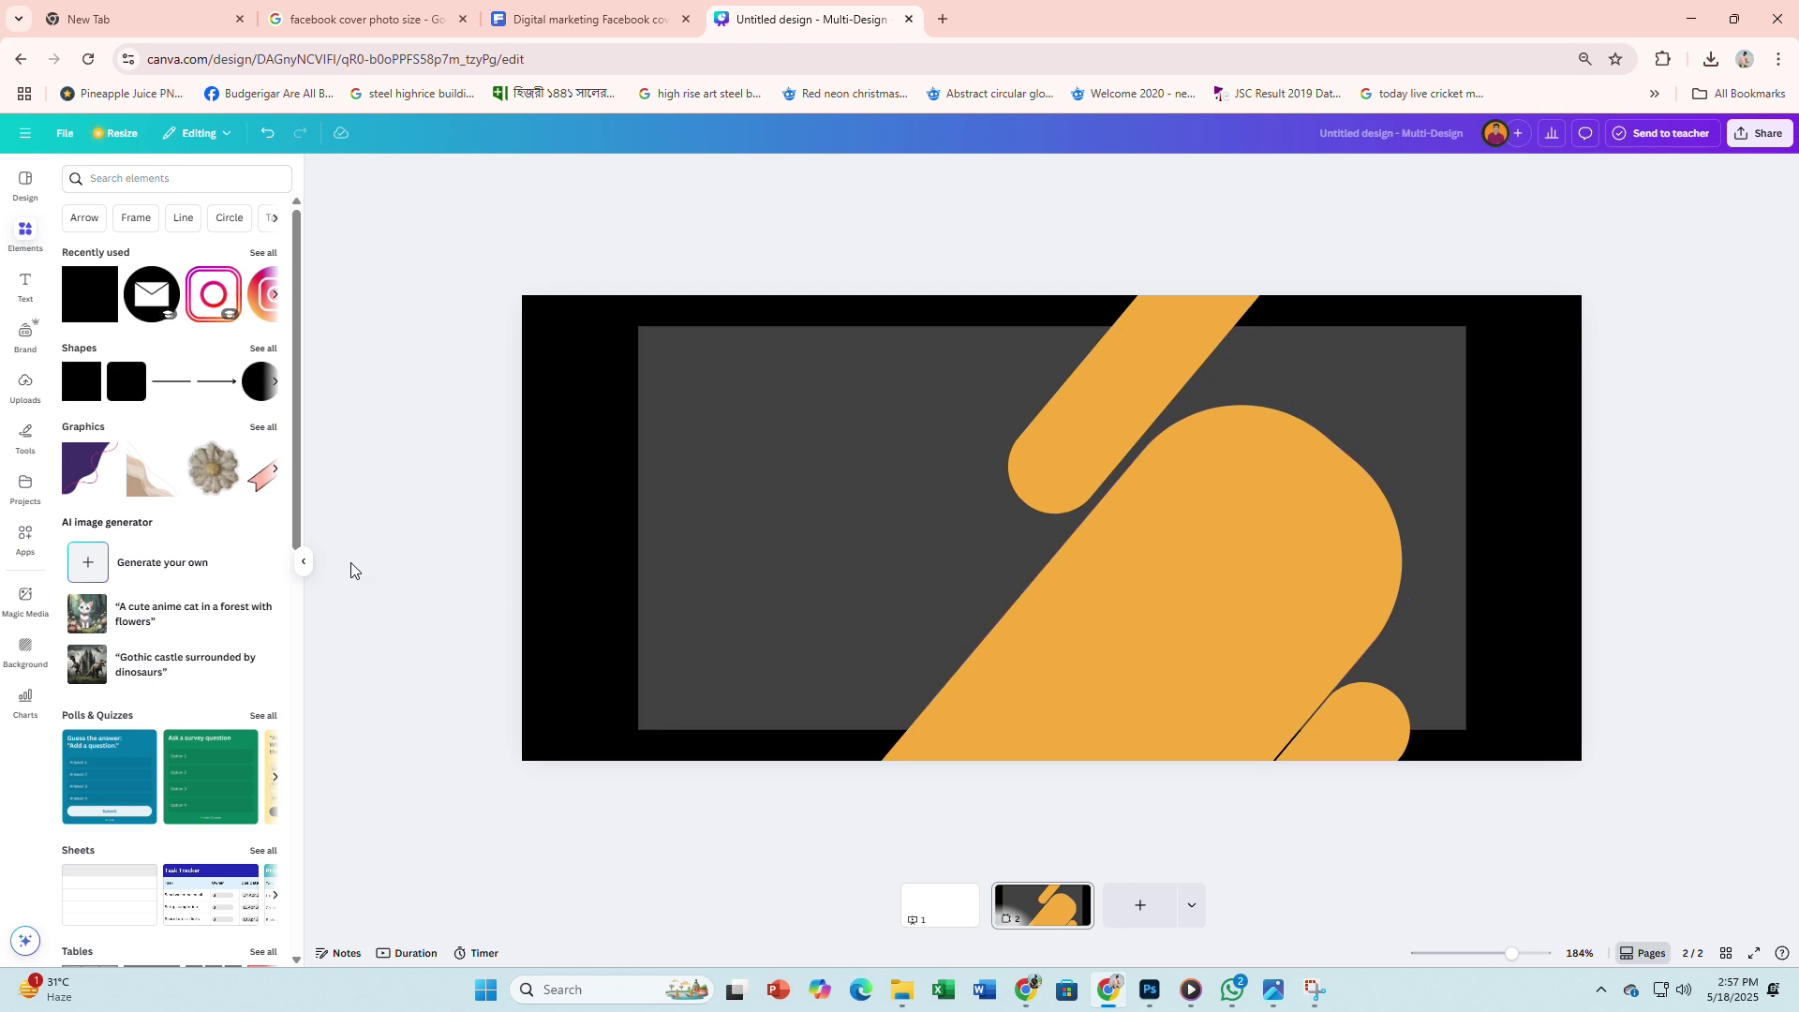
# Step: Add a circle in the empty area of the cover, enlarge it, and fill it with the default solid yellow
pyautogui.click(249, 384)
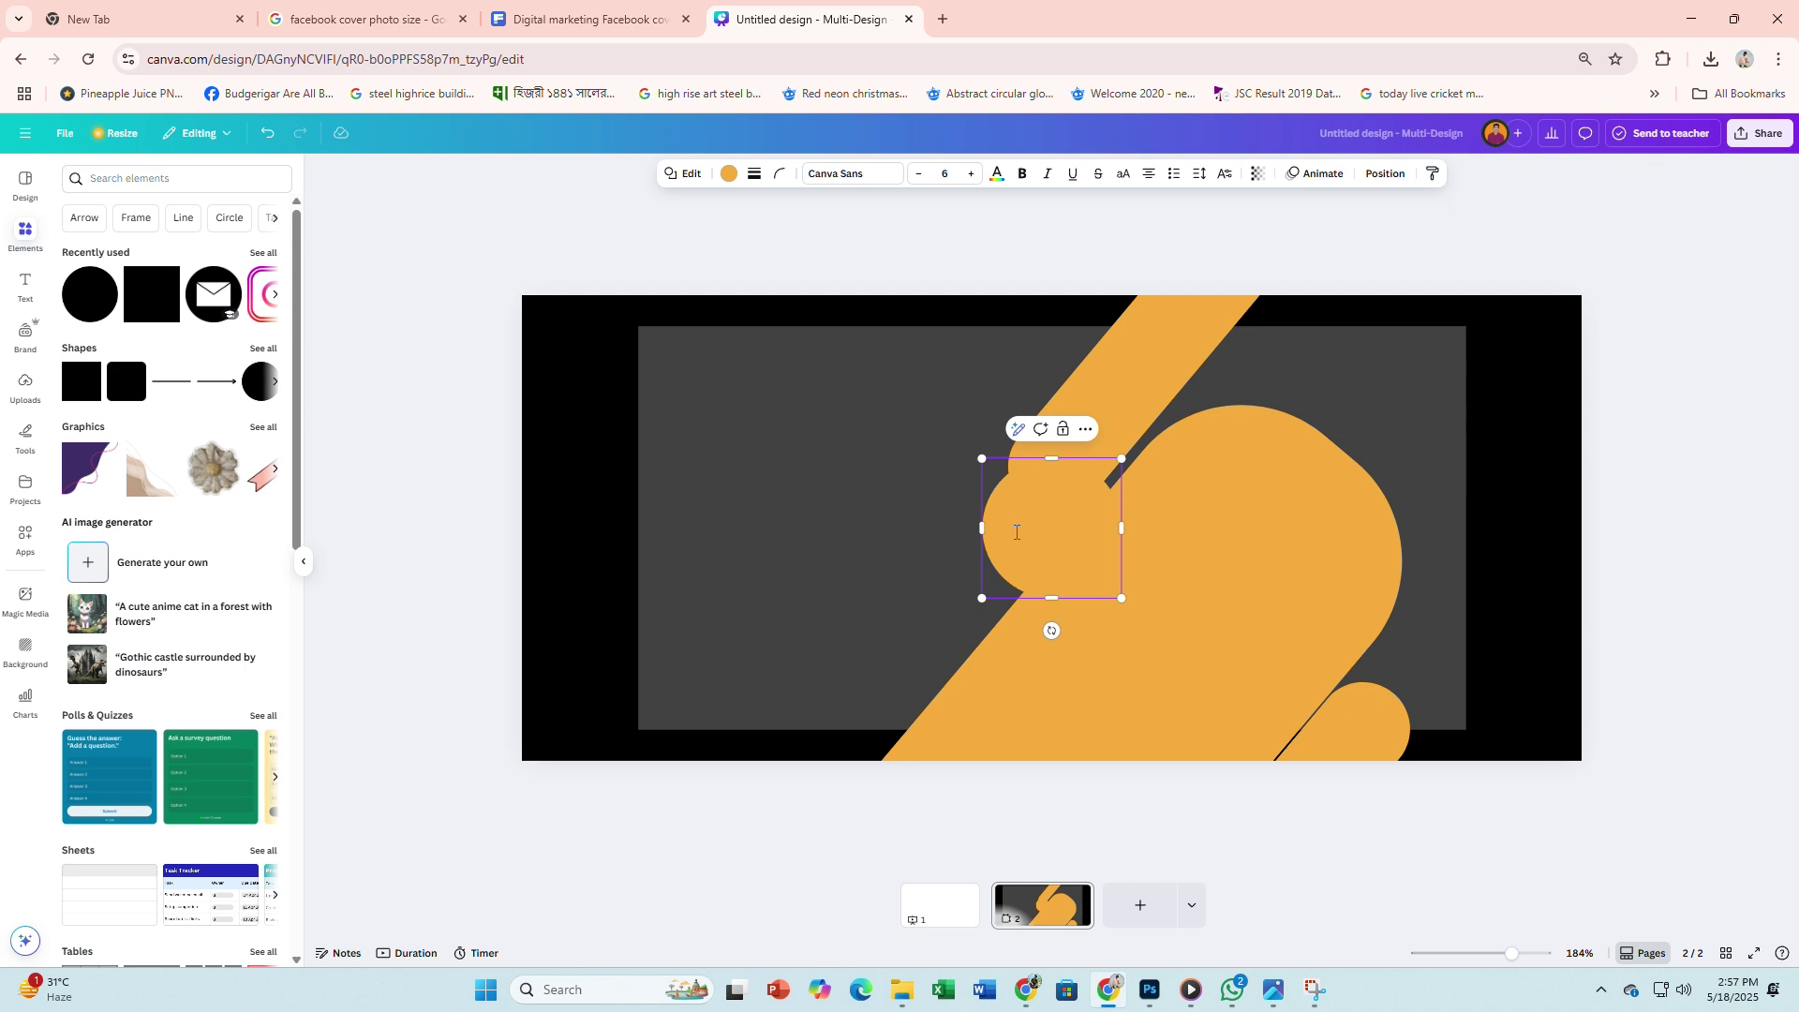
pyautogui.click(579, 481)
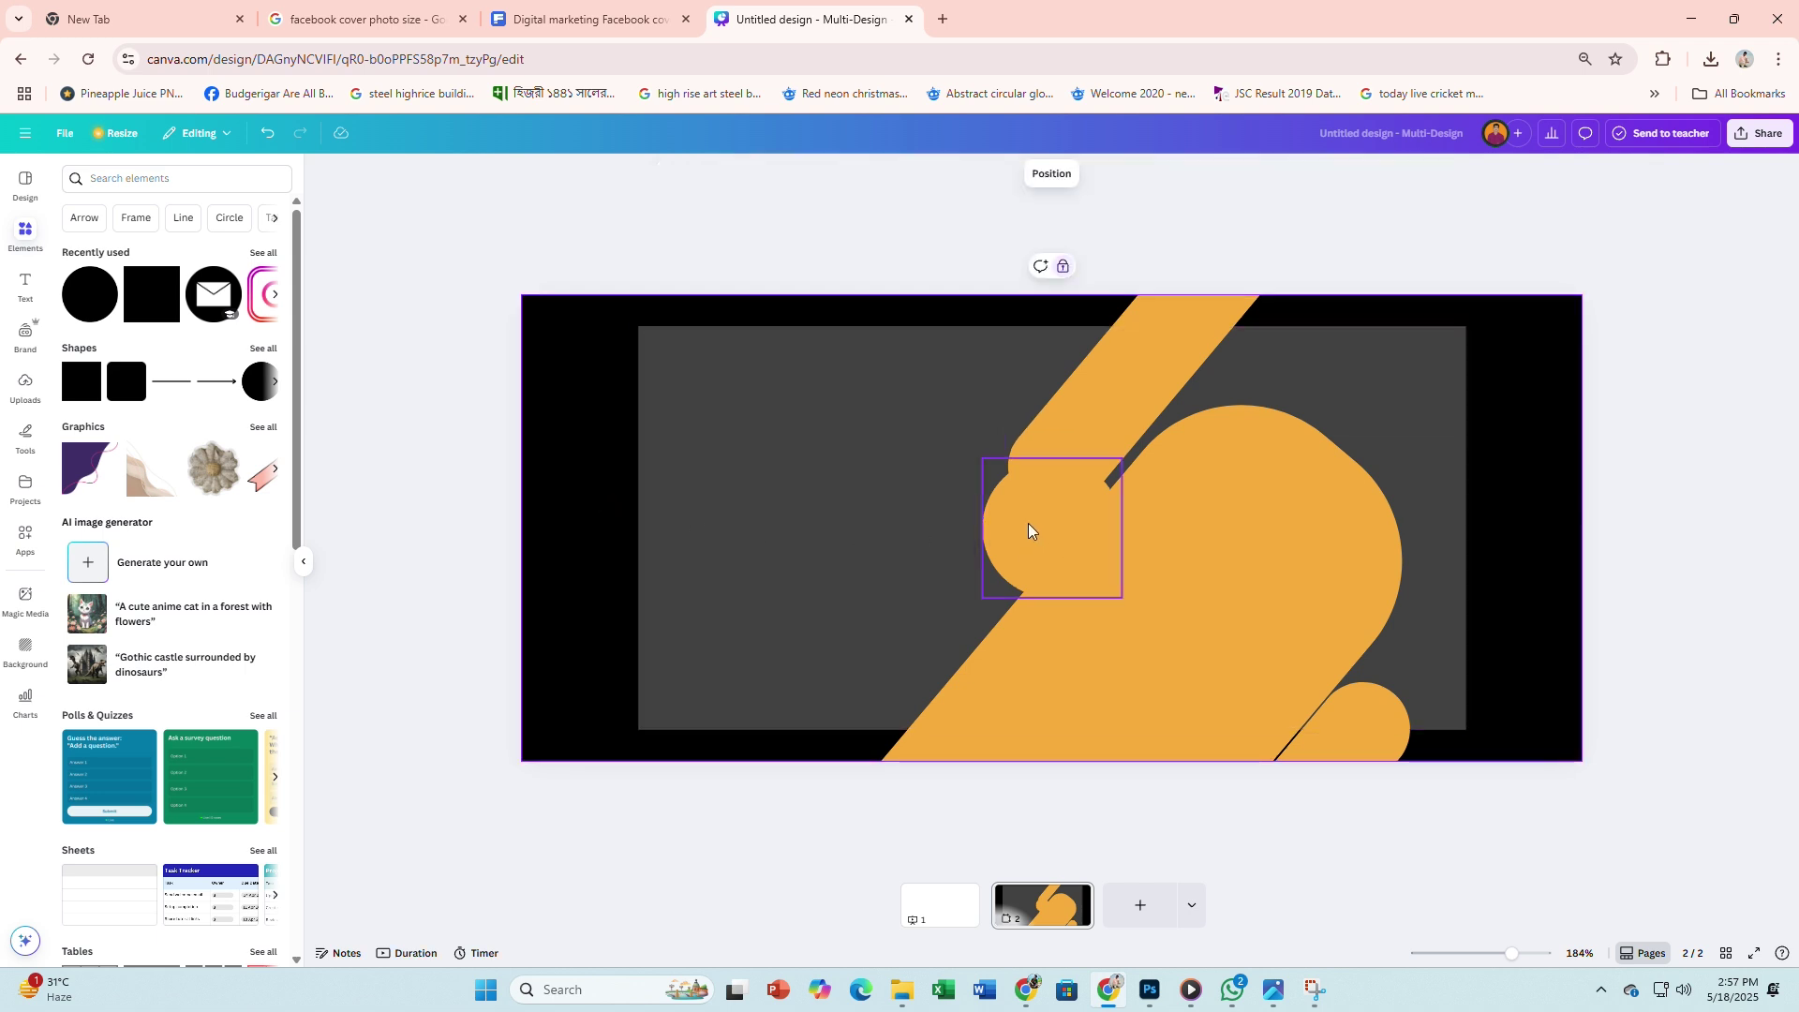
pyautogui.moveTo(1030, 524); pyautogui.dragTo(845, 496)
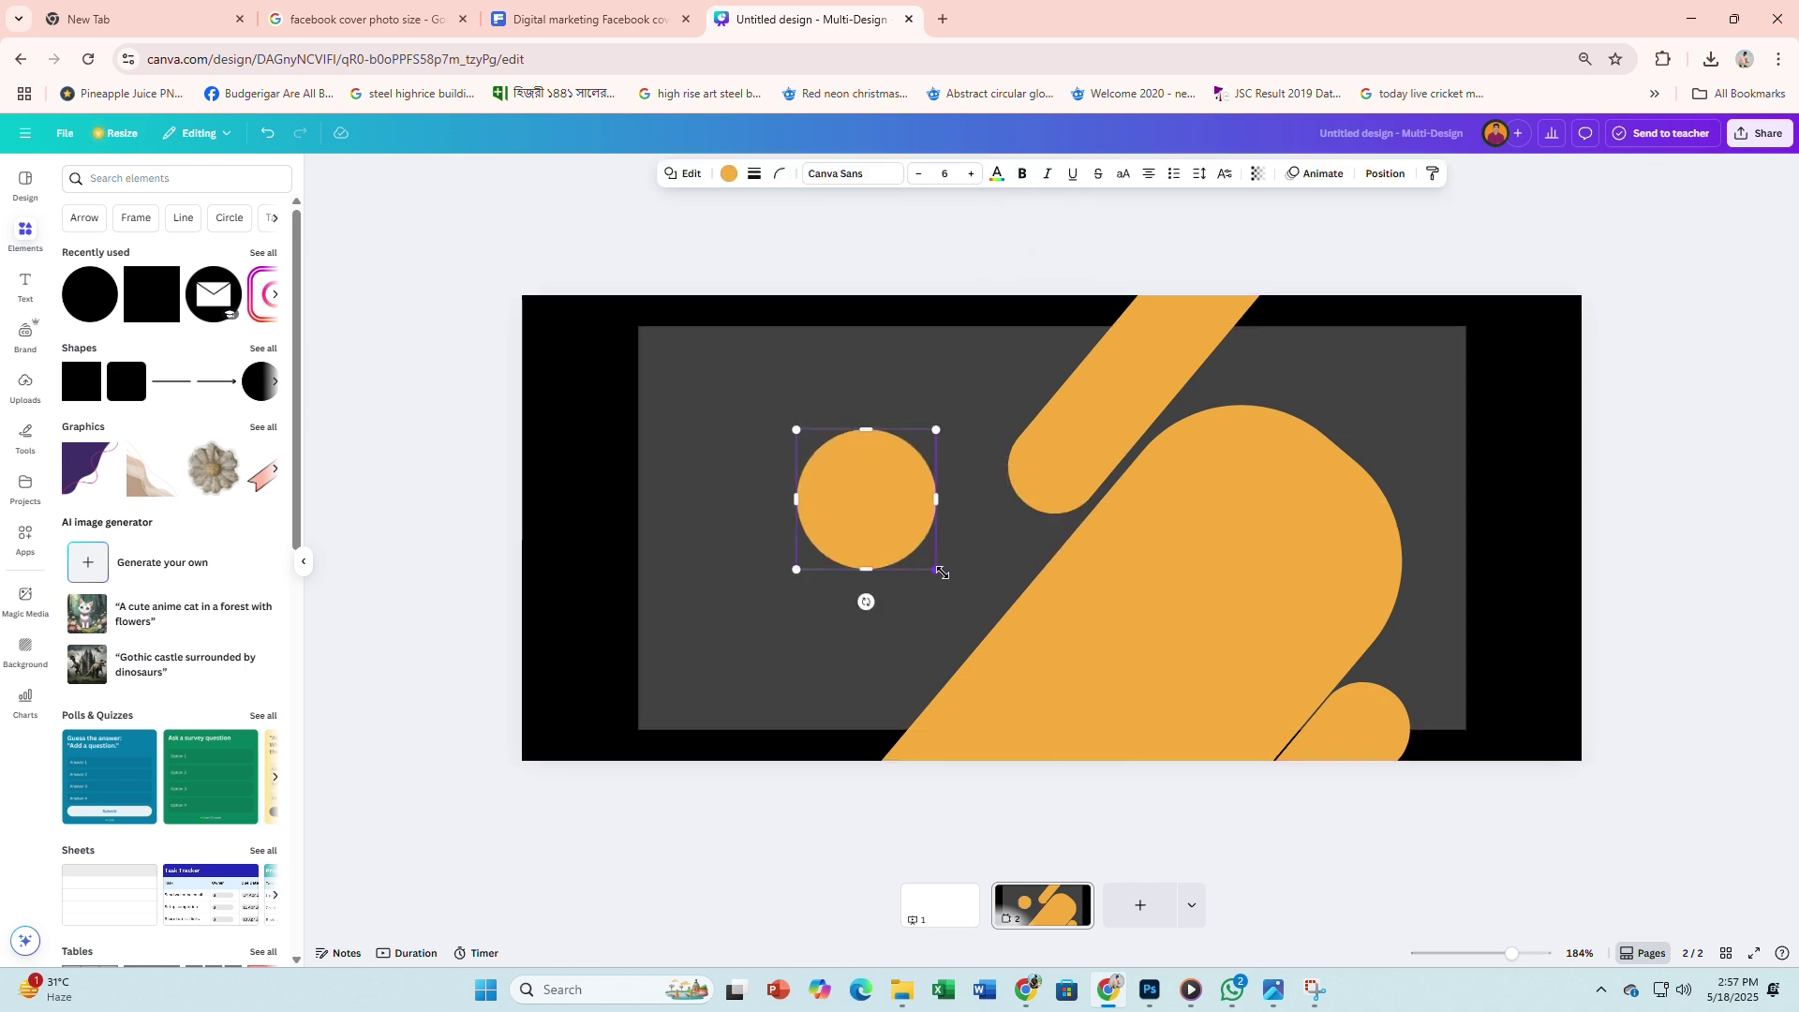
pyautogui.moveTo(941, 571); pyautogui.dragTo(1054, 668)
pyautogui.click(728, 175)
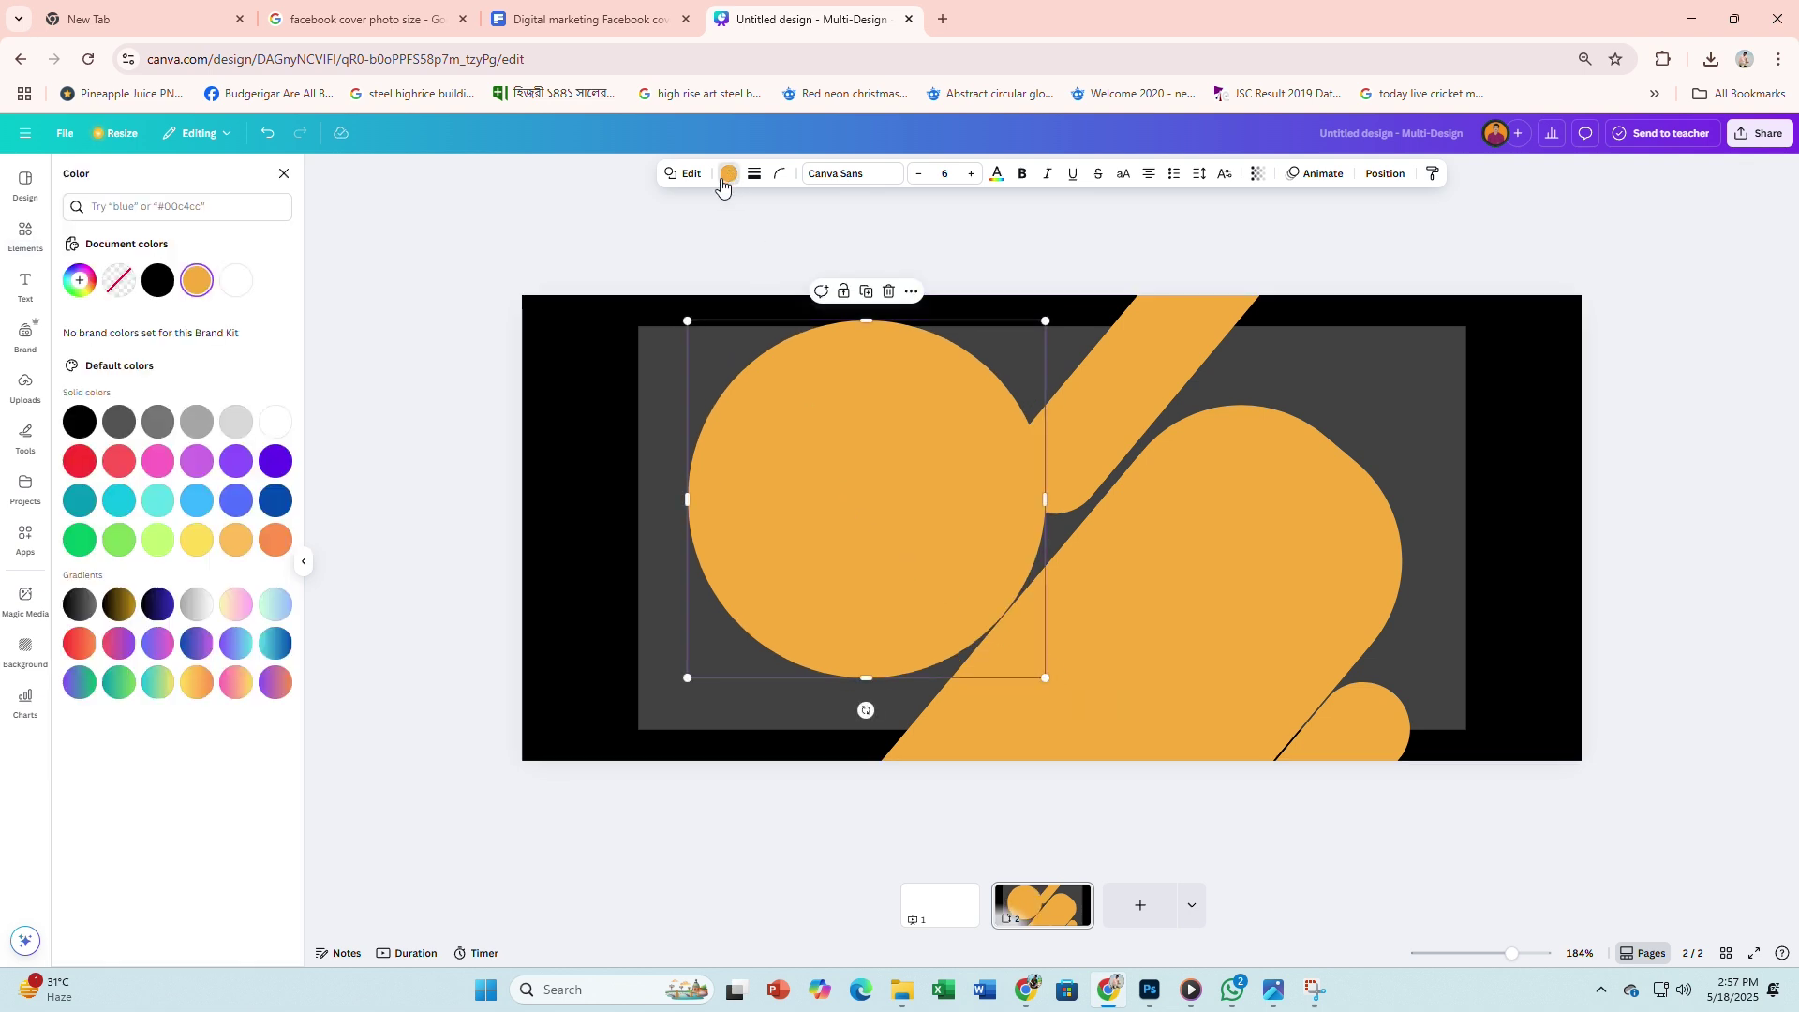
pyautogui.click(196, 540)
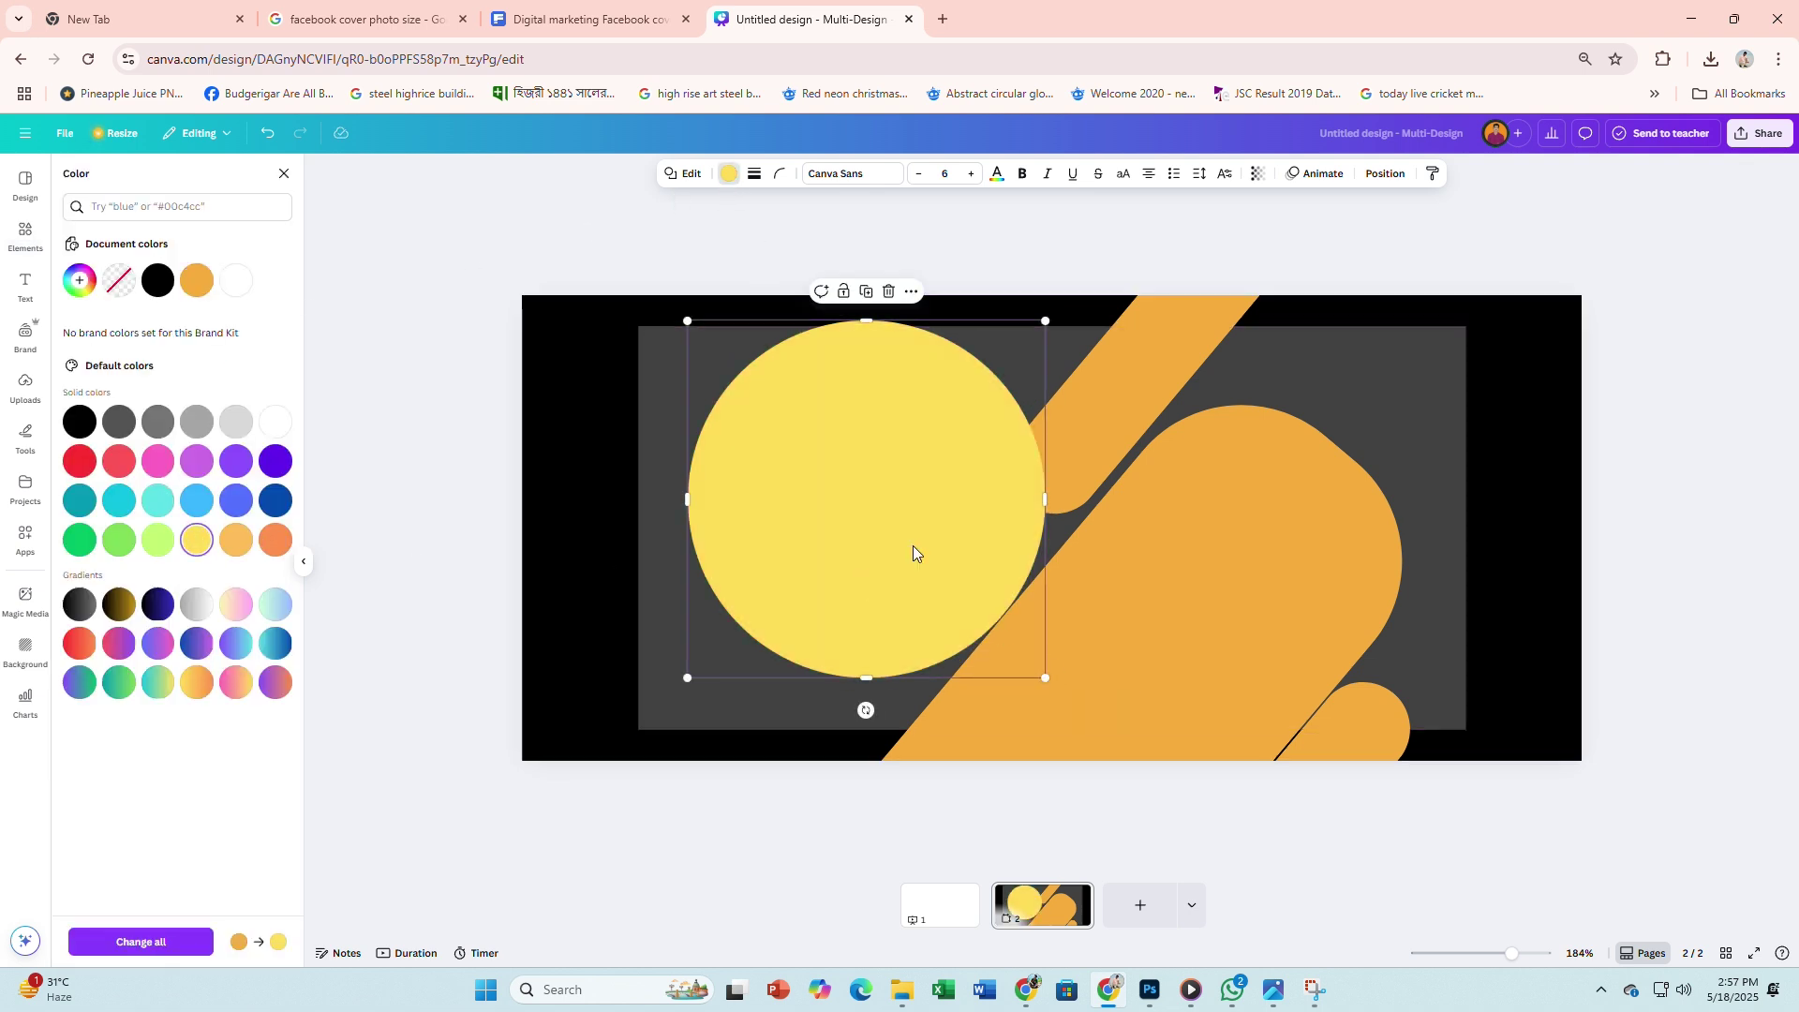
# Step: Move the yellow circle over the big band's rounded upper end and shrink it to match the band's width
pyautogui.moveTo(833, 515); pyautogui.dragTo(1239, 551)
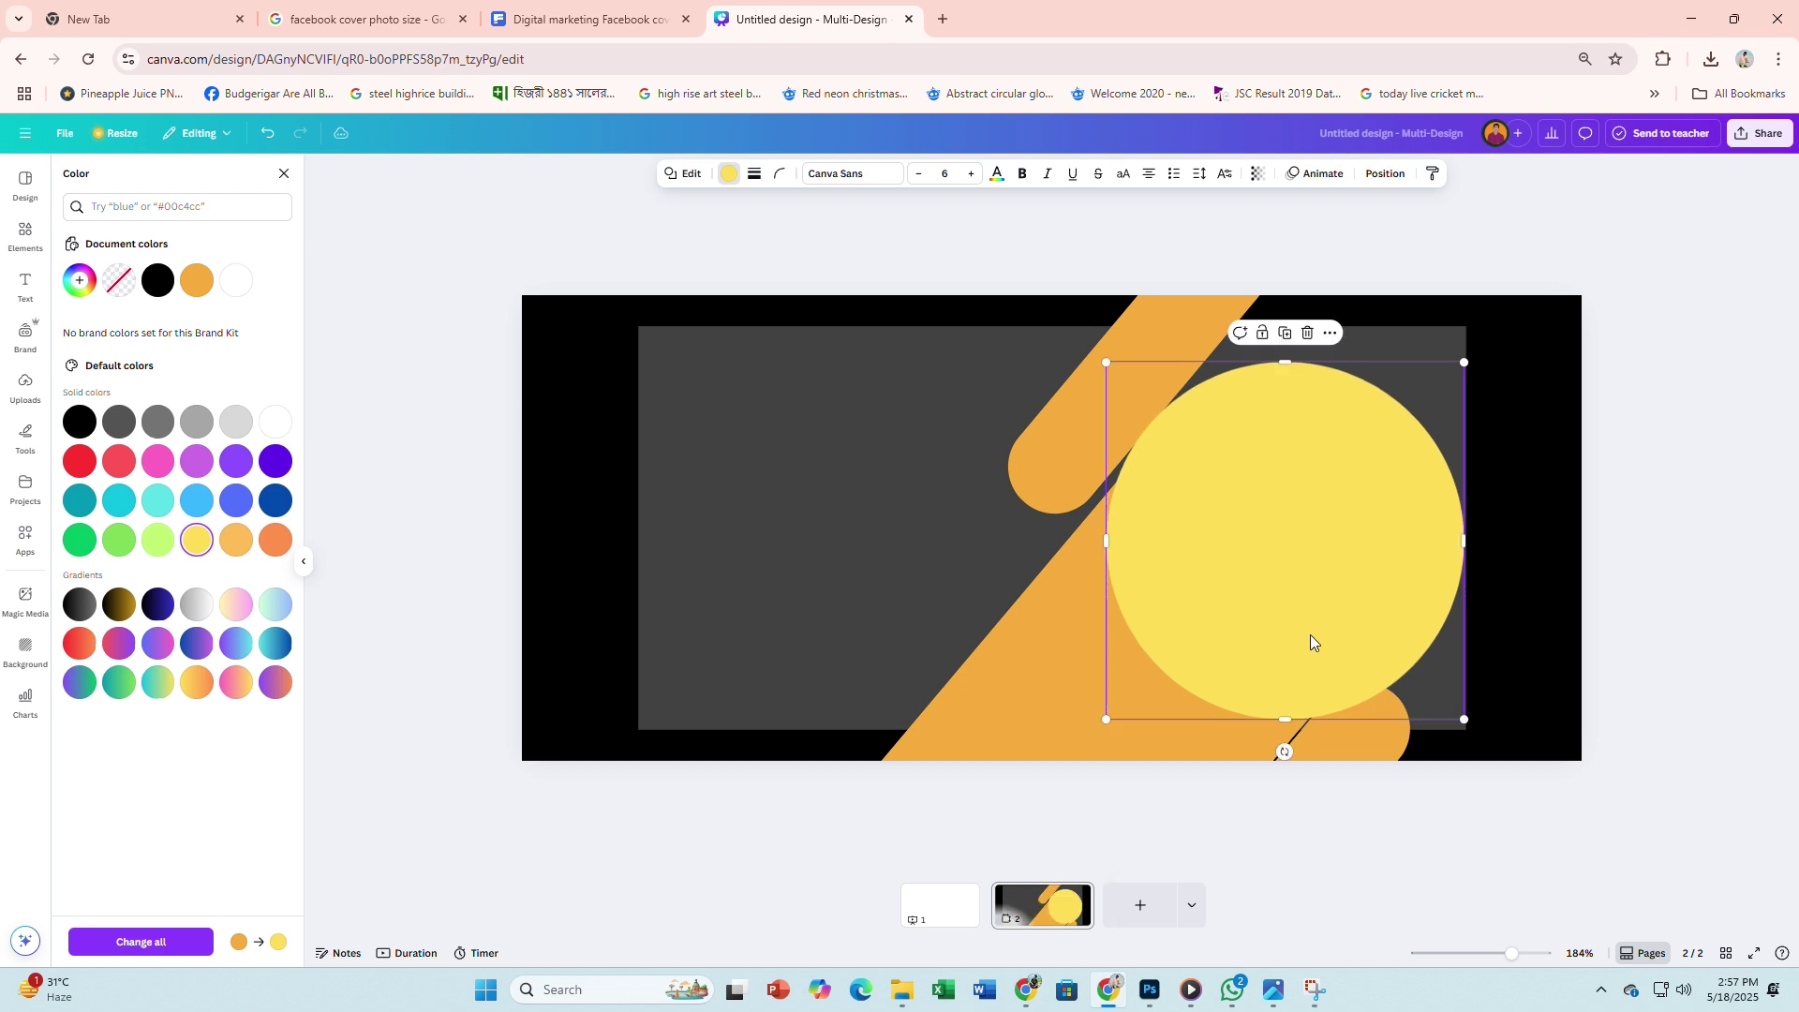
pyautogui.moveTo(1463, 720); pyautogui.dragTo(1425, 687)
pyautogui.moveTo(1313, 577); pyautogui.dragTo(1312, 581)
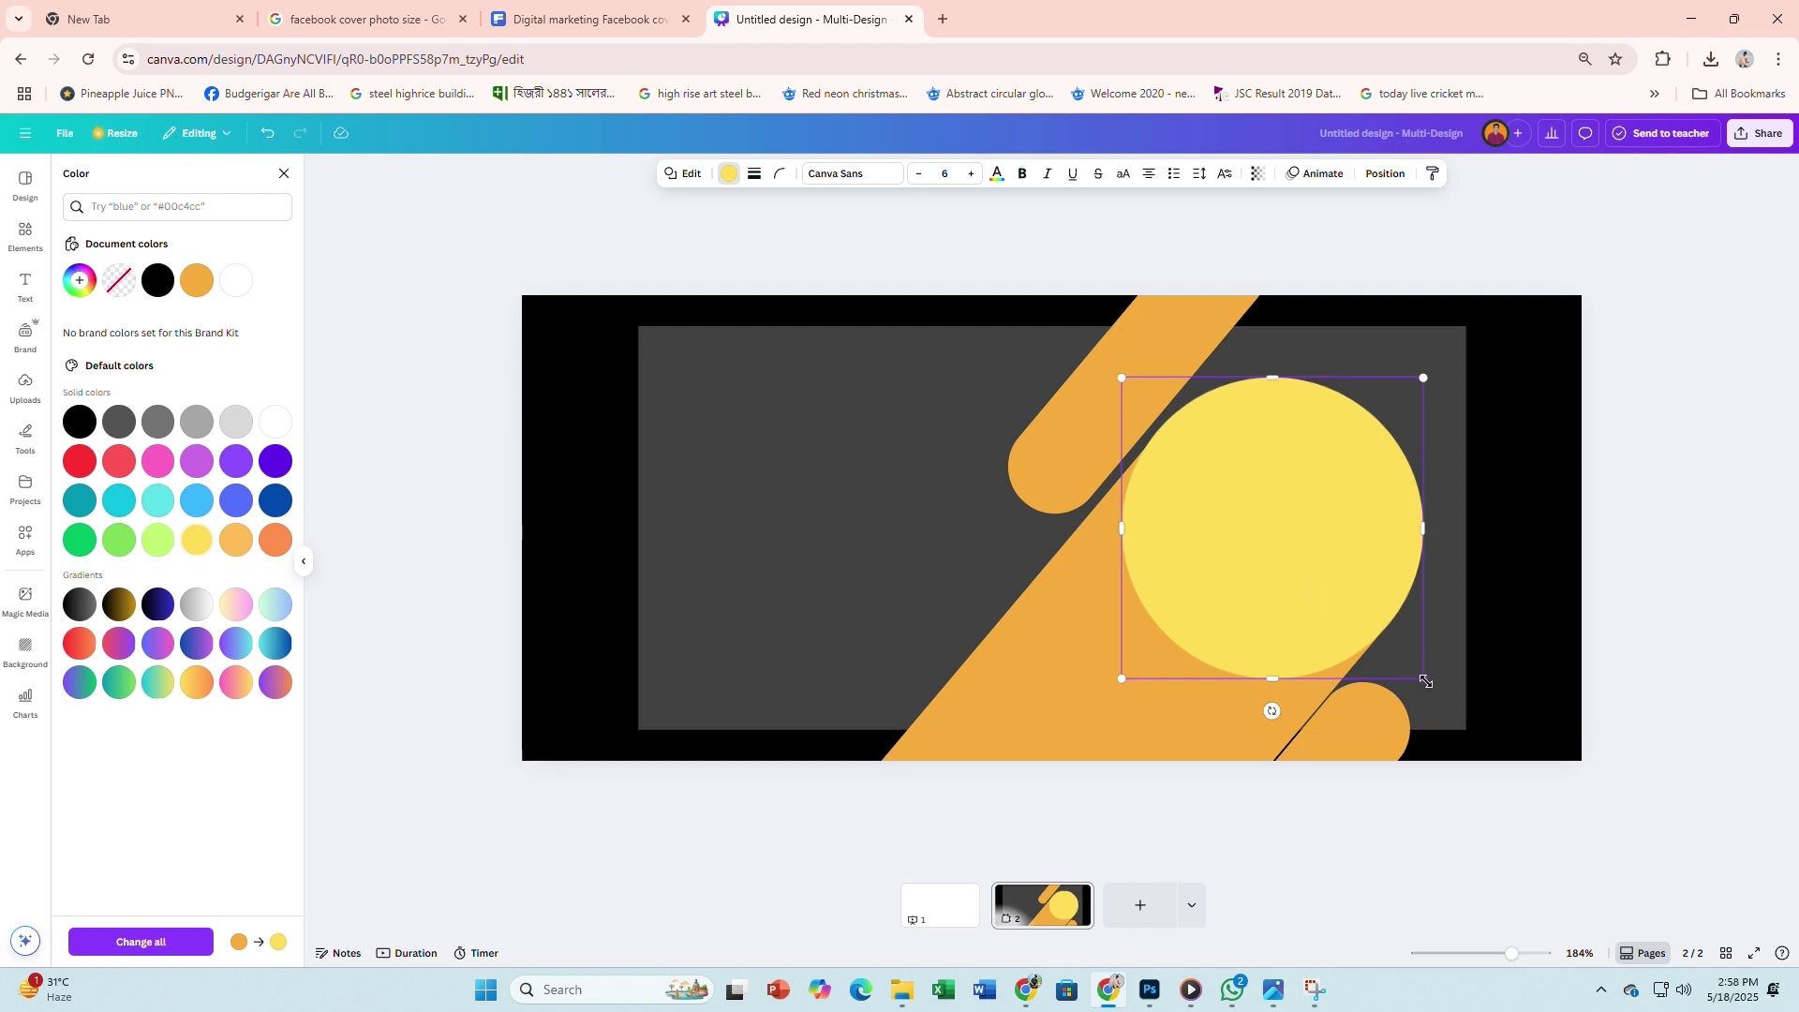
pyautogui.moveTo(1425, 681); pyautogui.dragTo(1426, 685)
pyautogui.click(1703, 733)
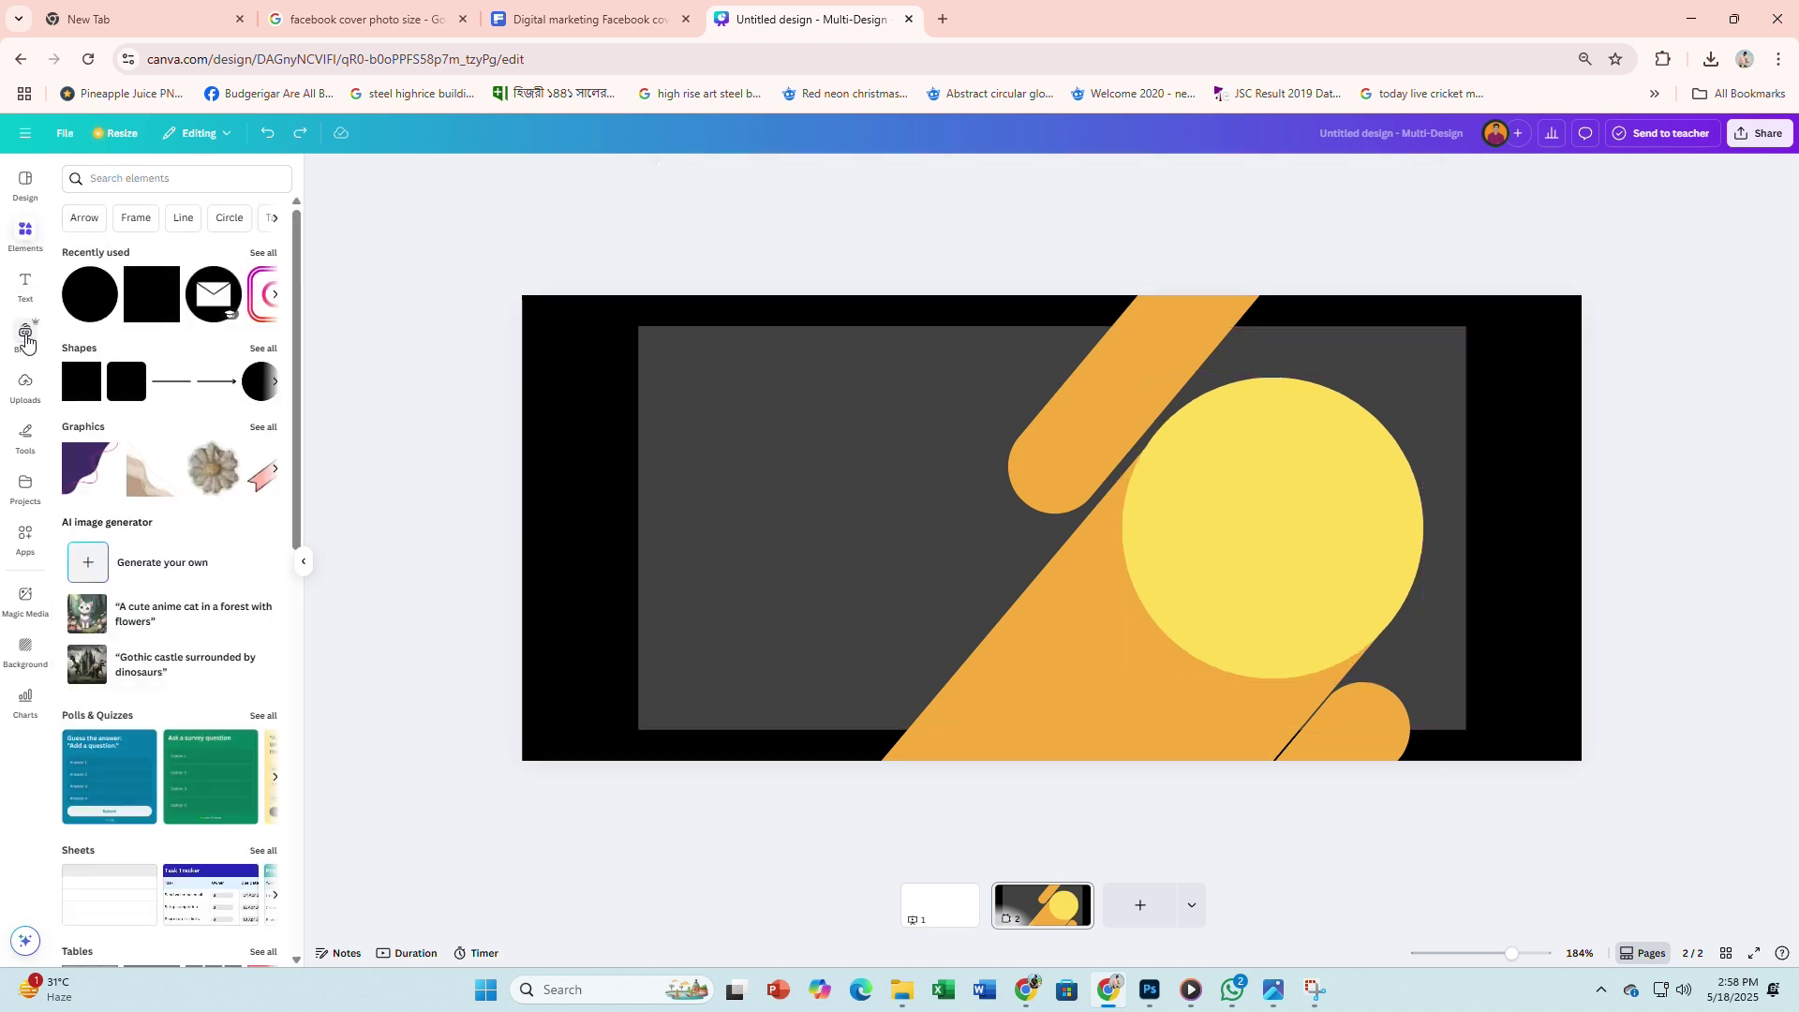
# Step: Insert a circular photo frame, centre it on the yellow circle, and enlarge it to leave a thin yellow ring
pyautogui.click(21, 236)
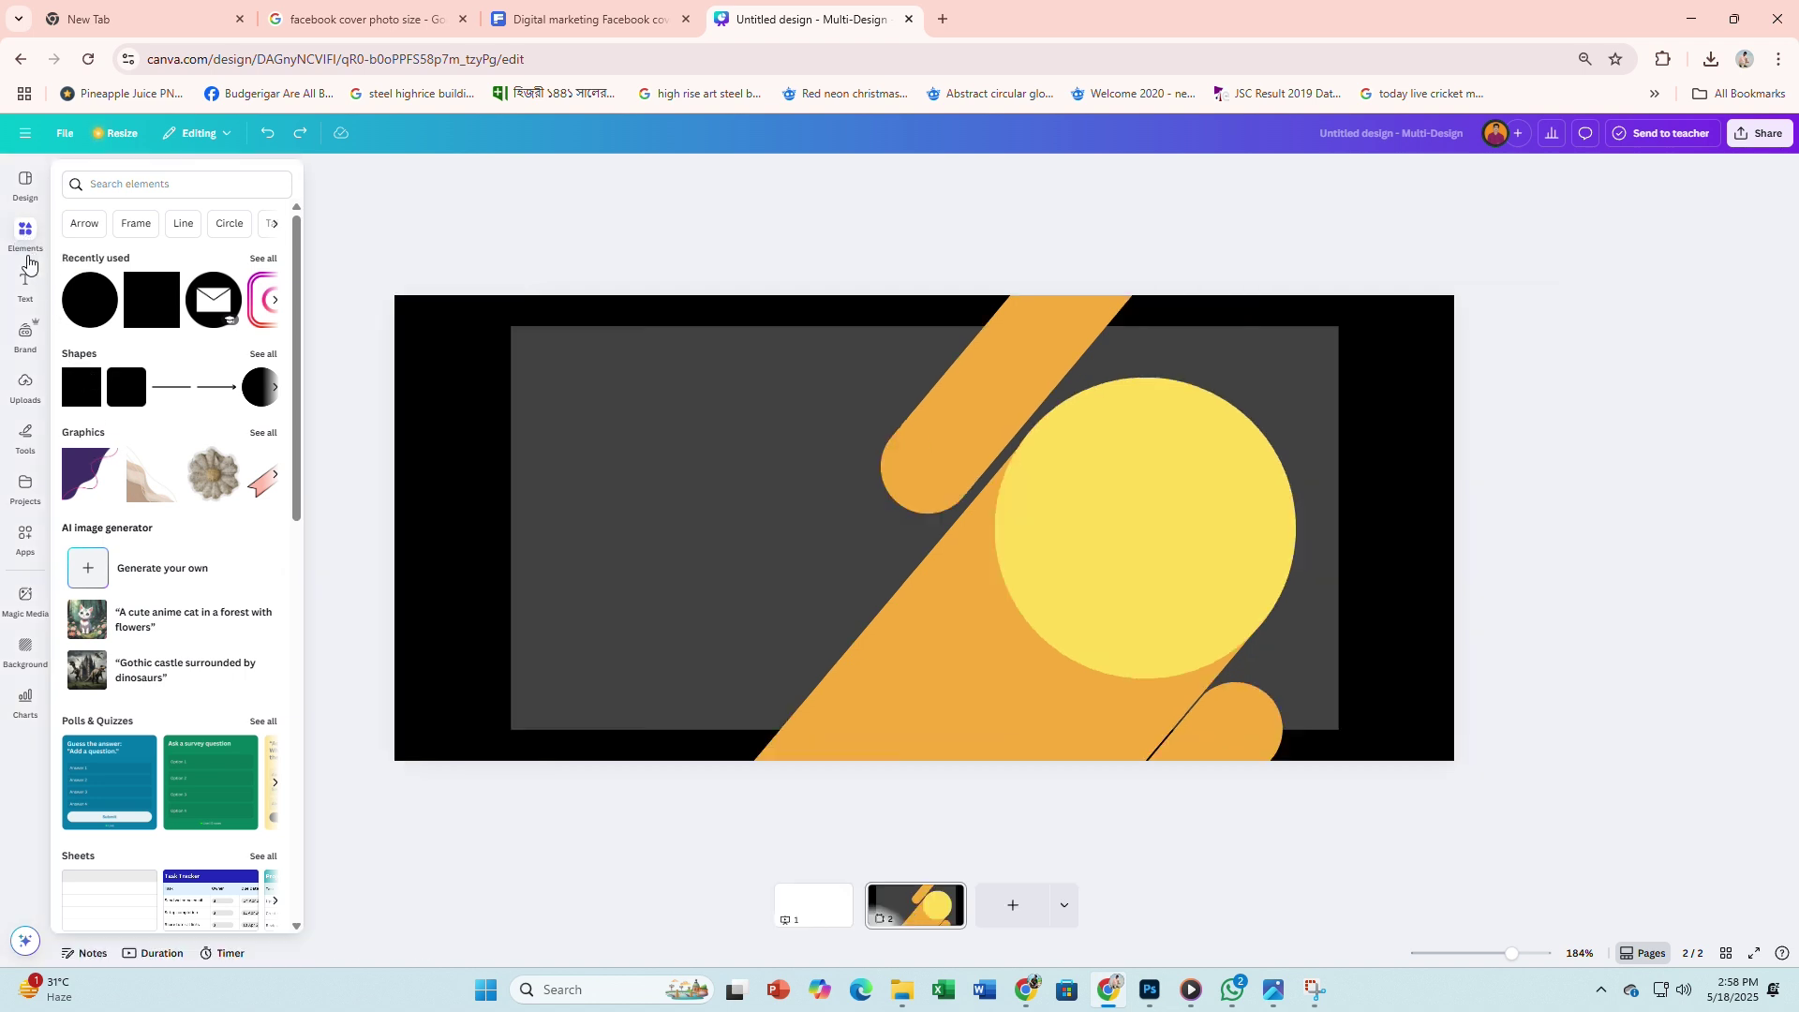
pyautogui.click(25, 346)
pyautogui.click(26, 234)
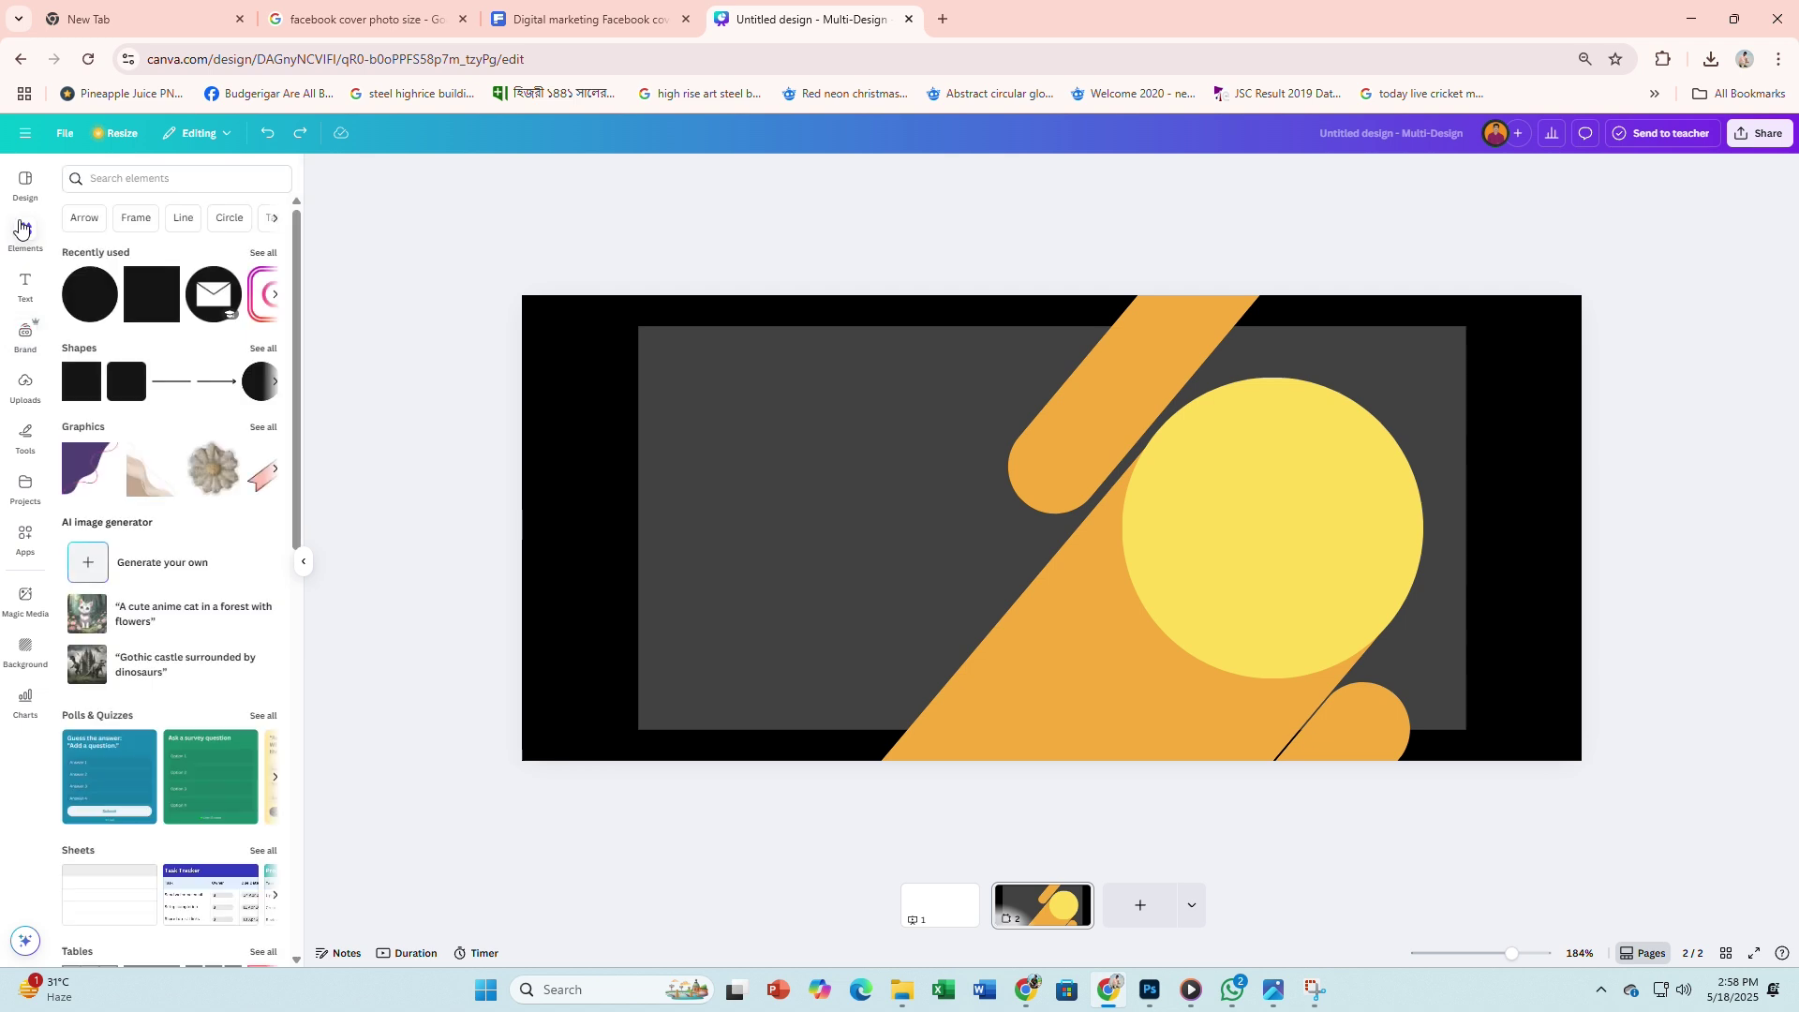
pyautogui.scroll(-15, 182, 578)
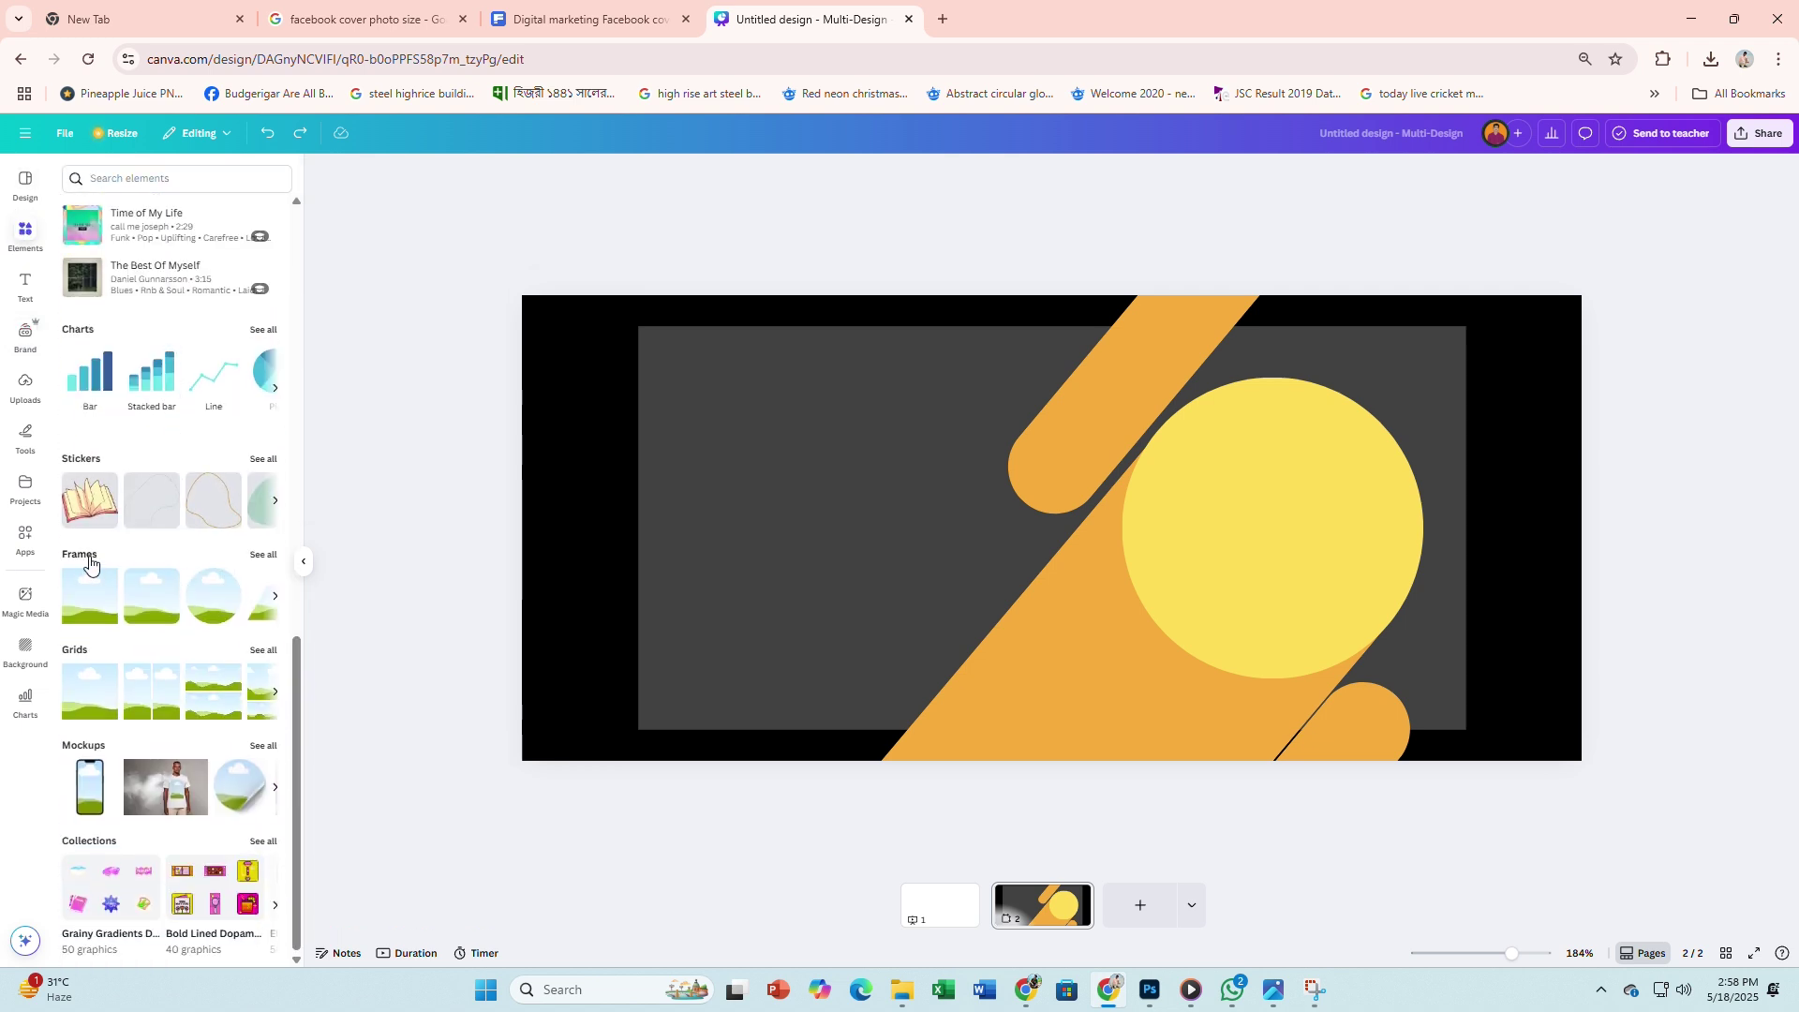
pyautogui.click(220, 608)
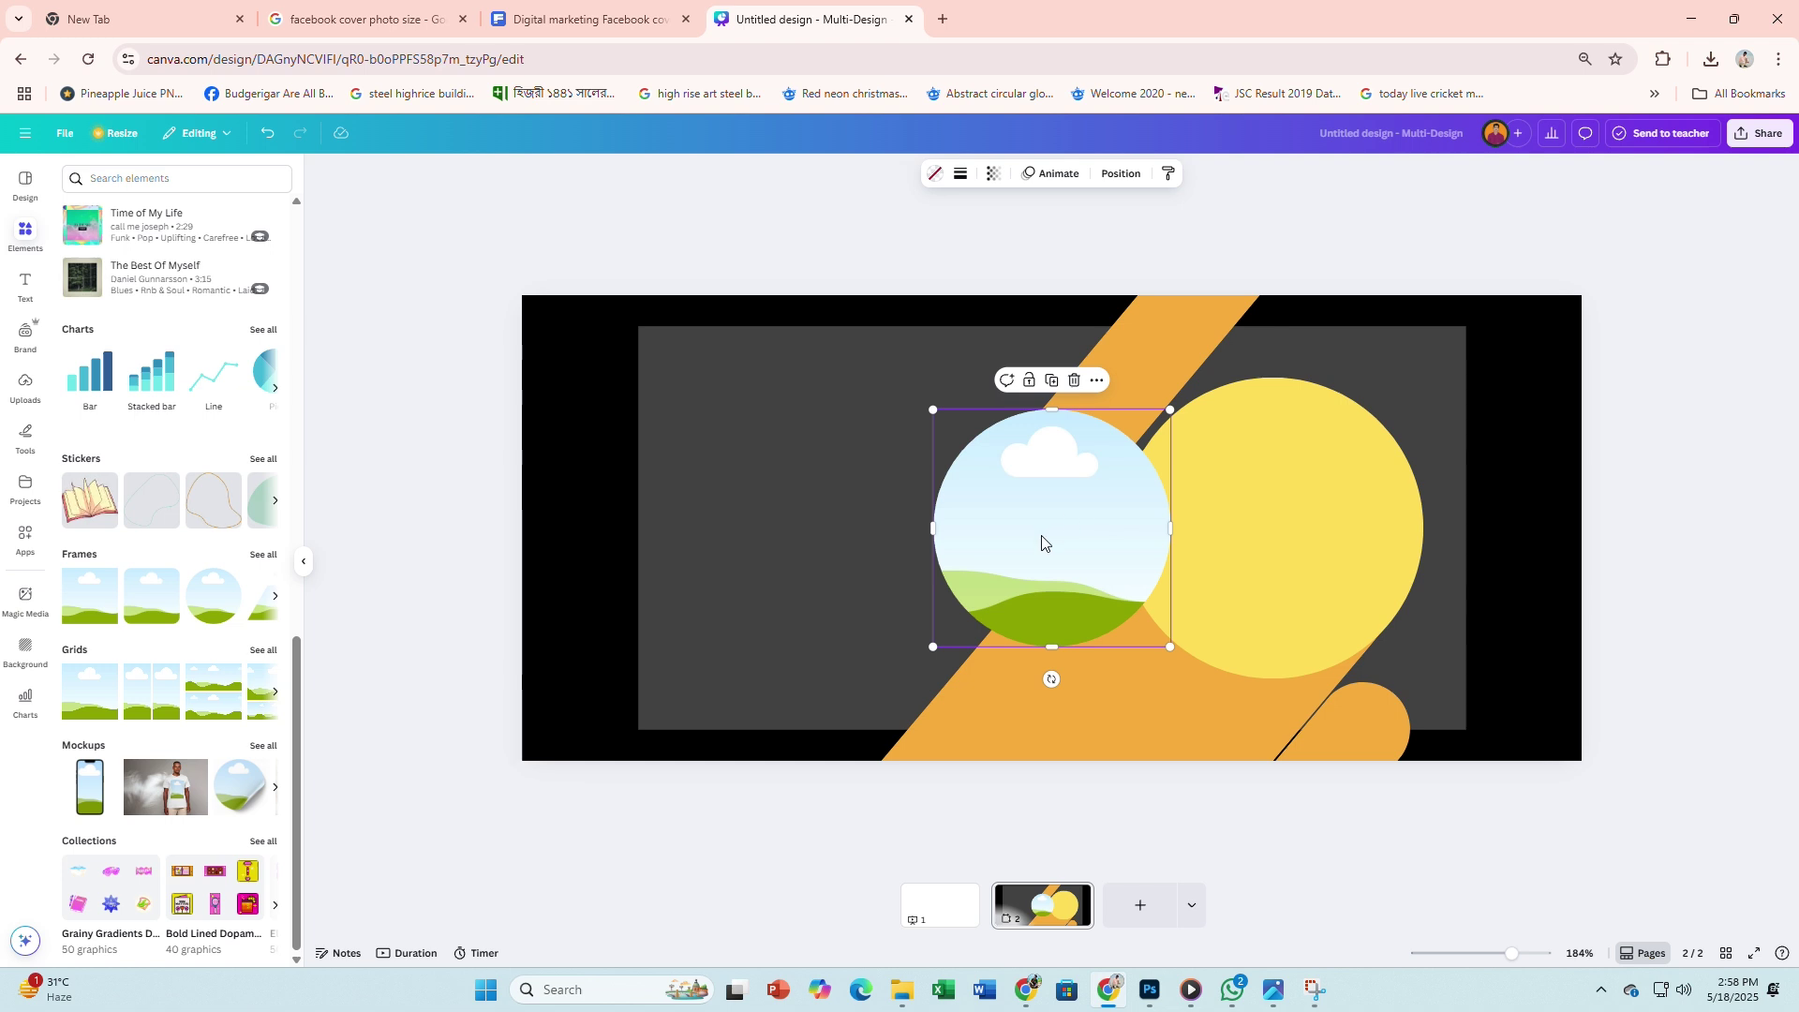
pyautogui.moveTo(1040, 538); pyautogui.dragTo(1258, 532)
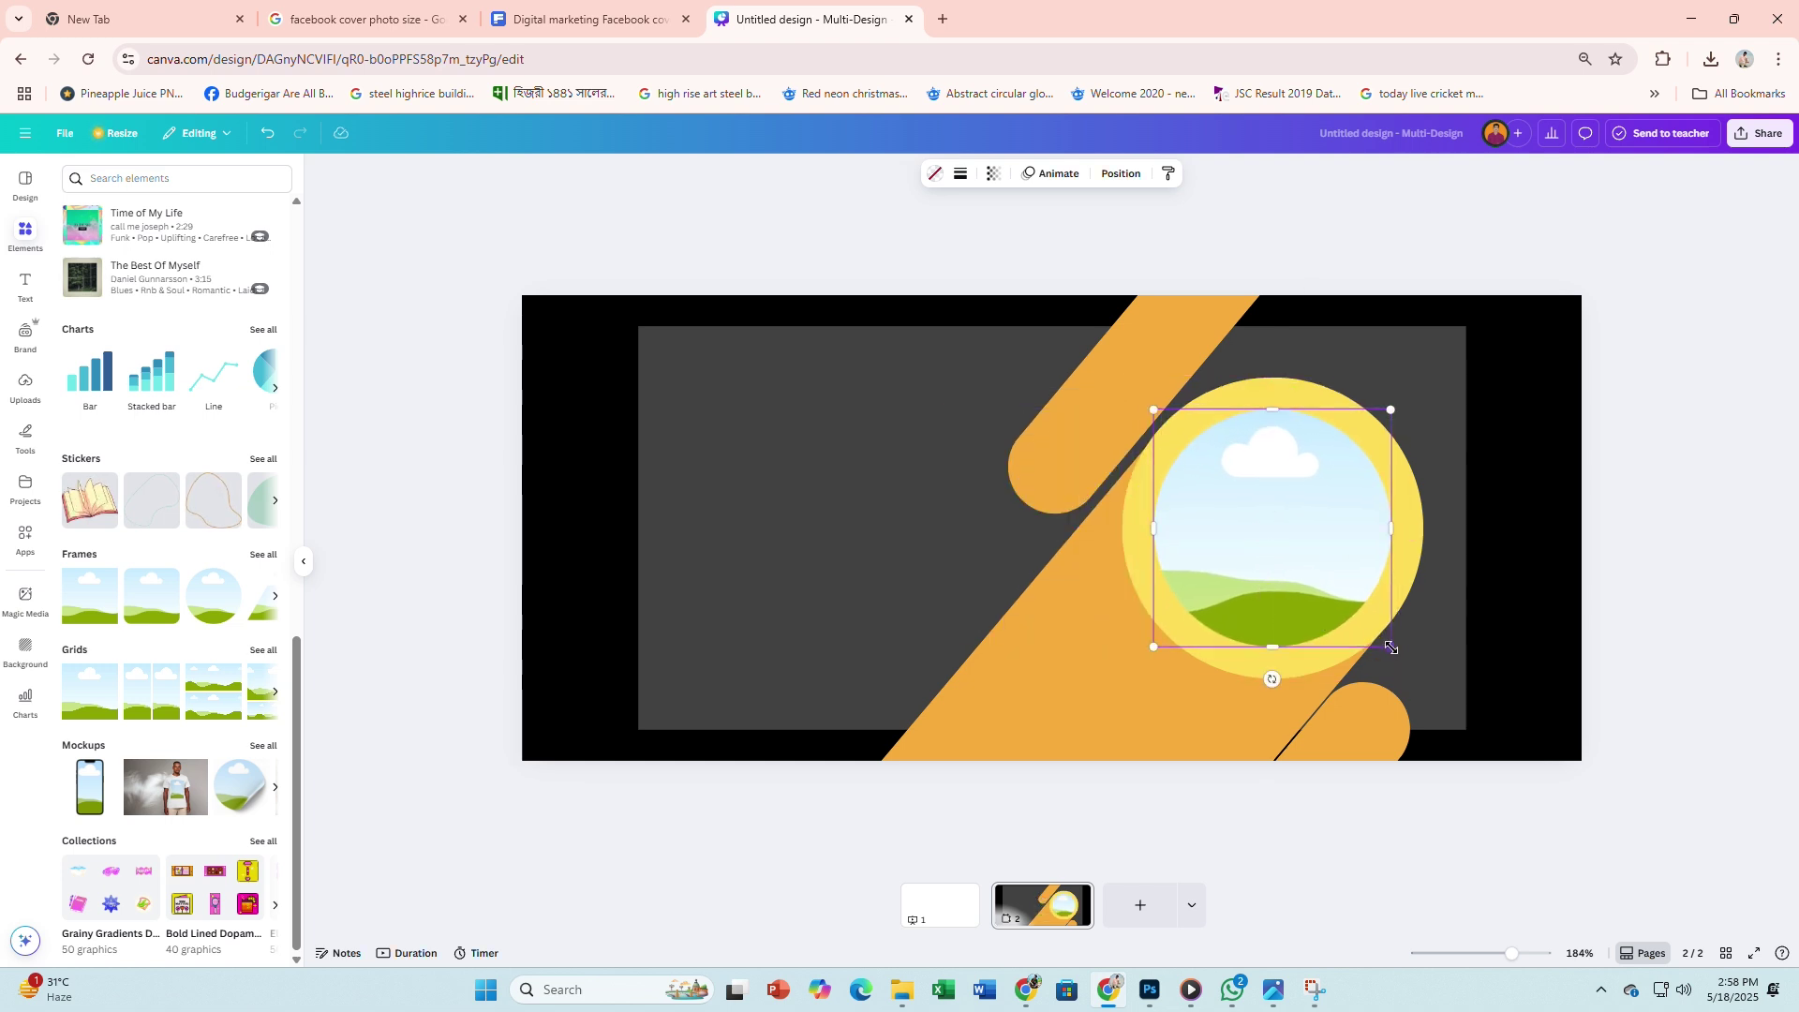
pyautogui.moveTo(1393, 650); pyautogui.dragTo(1411, 666)
pyautogui.click(1694, 643)
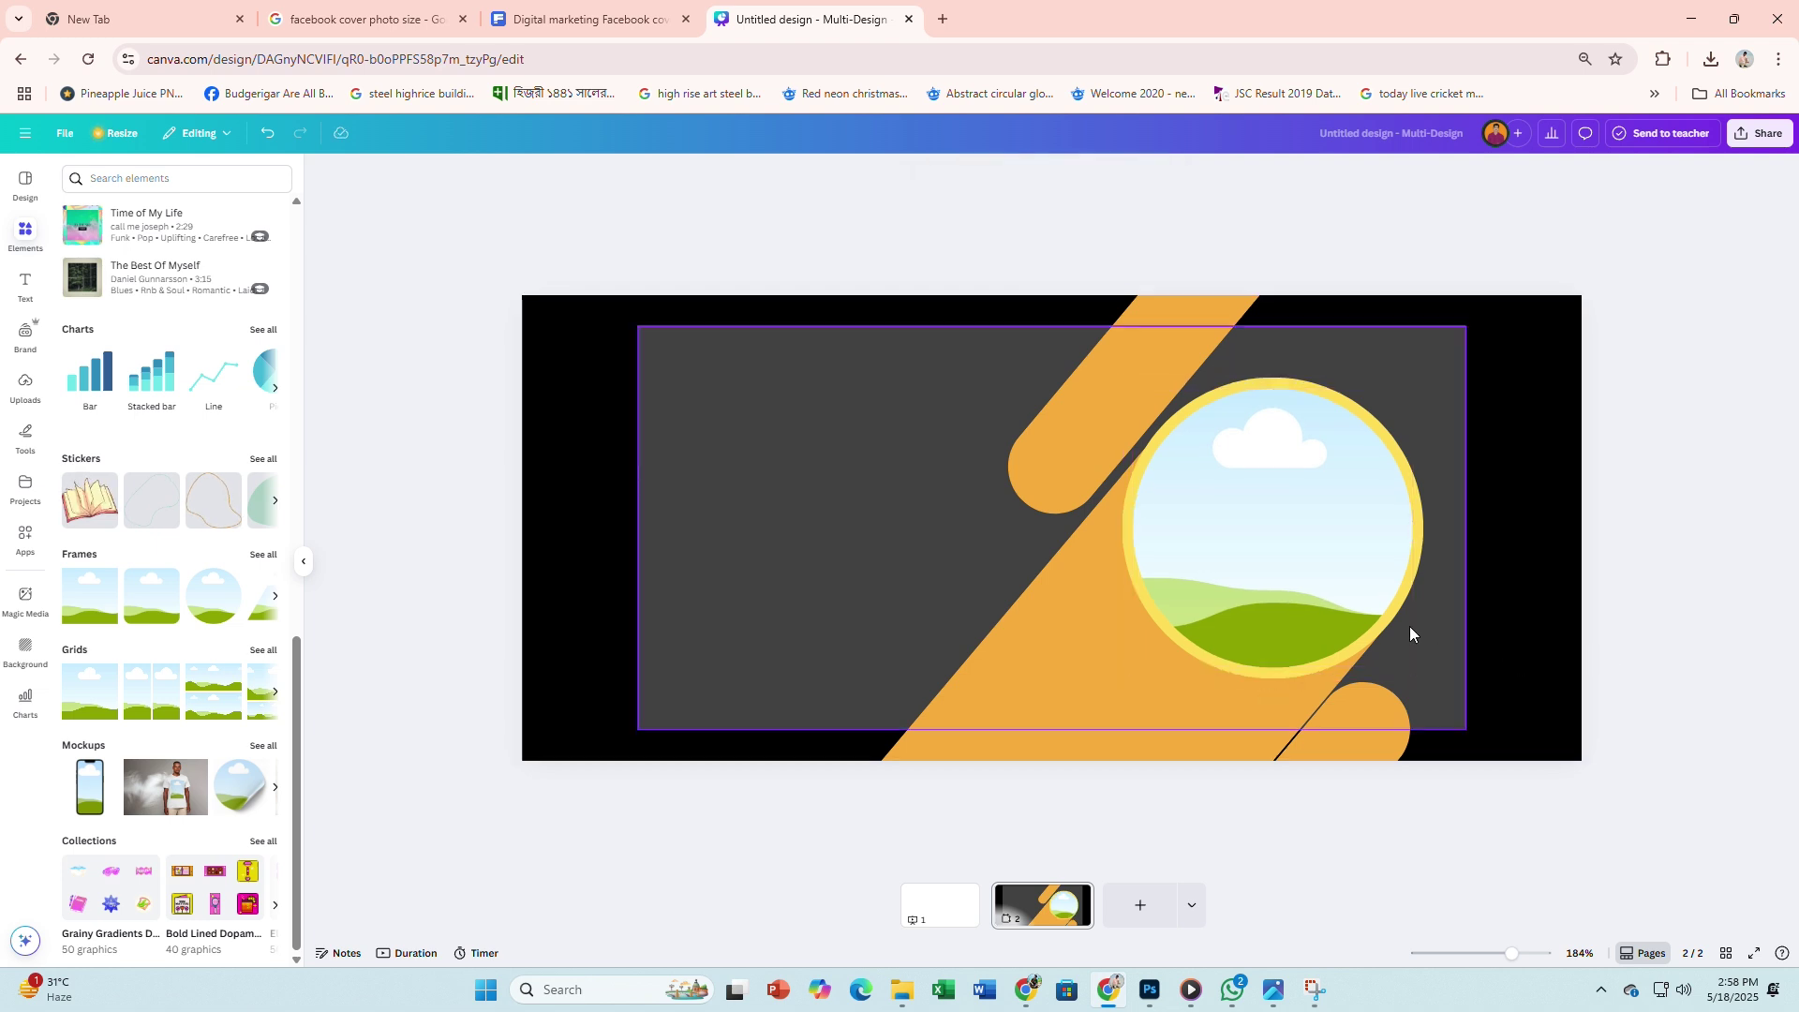
# Step: Check the reference template and fill the circular frame with the uploaded photo of the grey-suited man at a laptop
pyautogui.click(1300, 569)
pyautogui.click(581, 18)
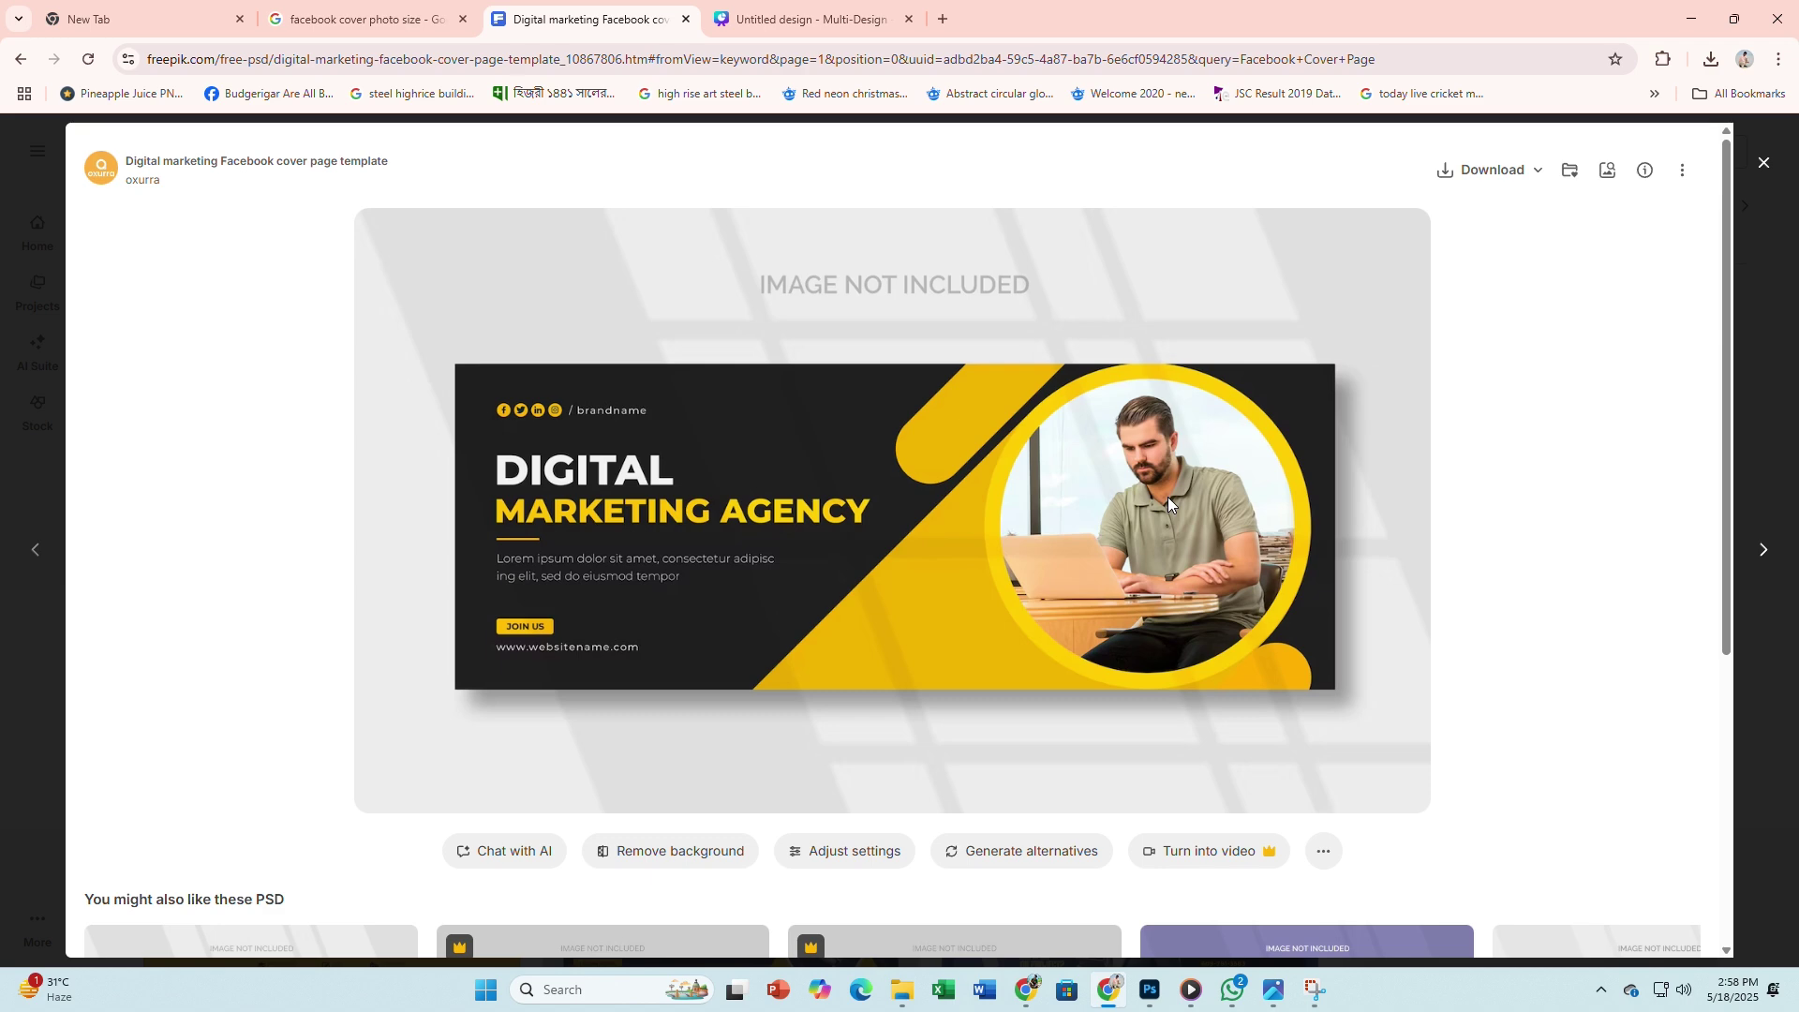
pyautogui.click(733, 21)
pyautogui.click(27, 393)
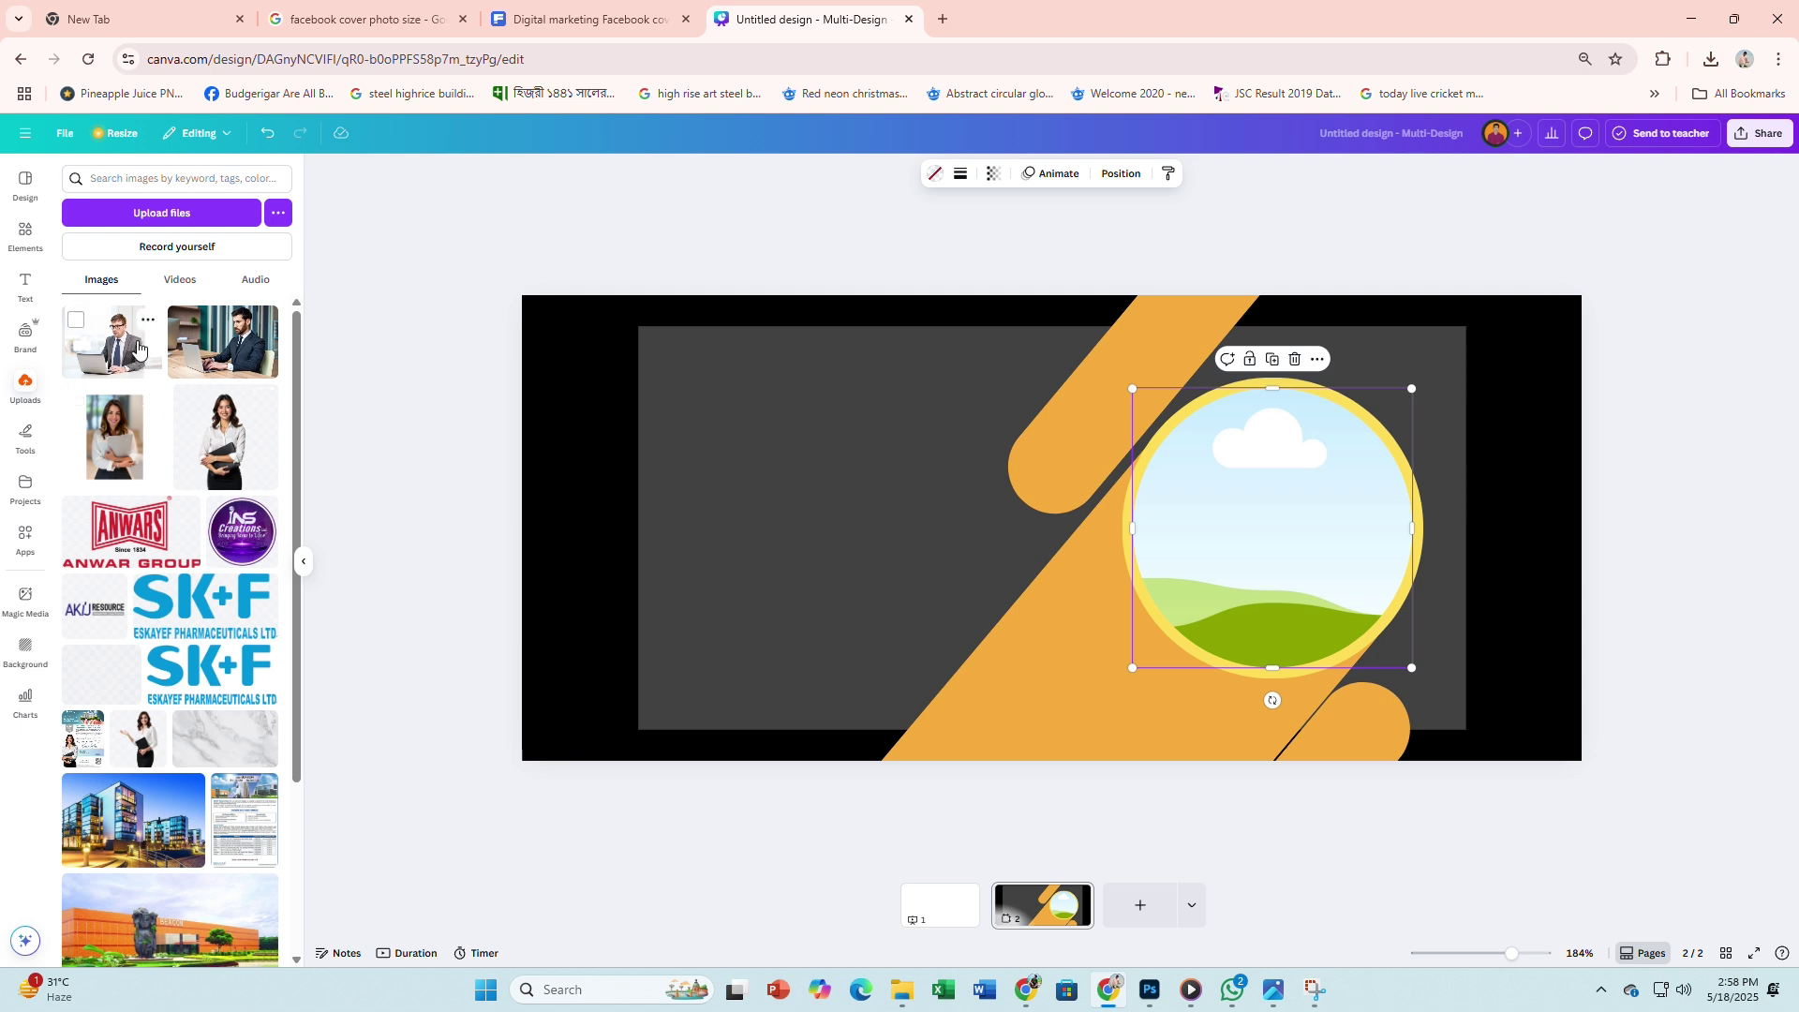
pyautogui.click(137, 349)
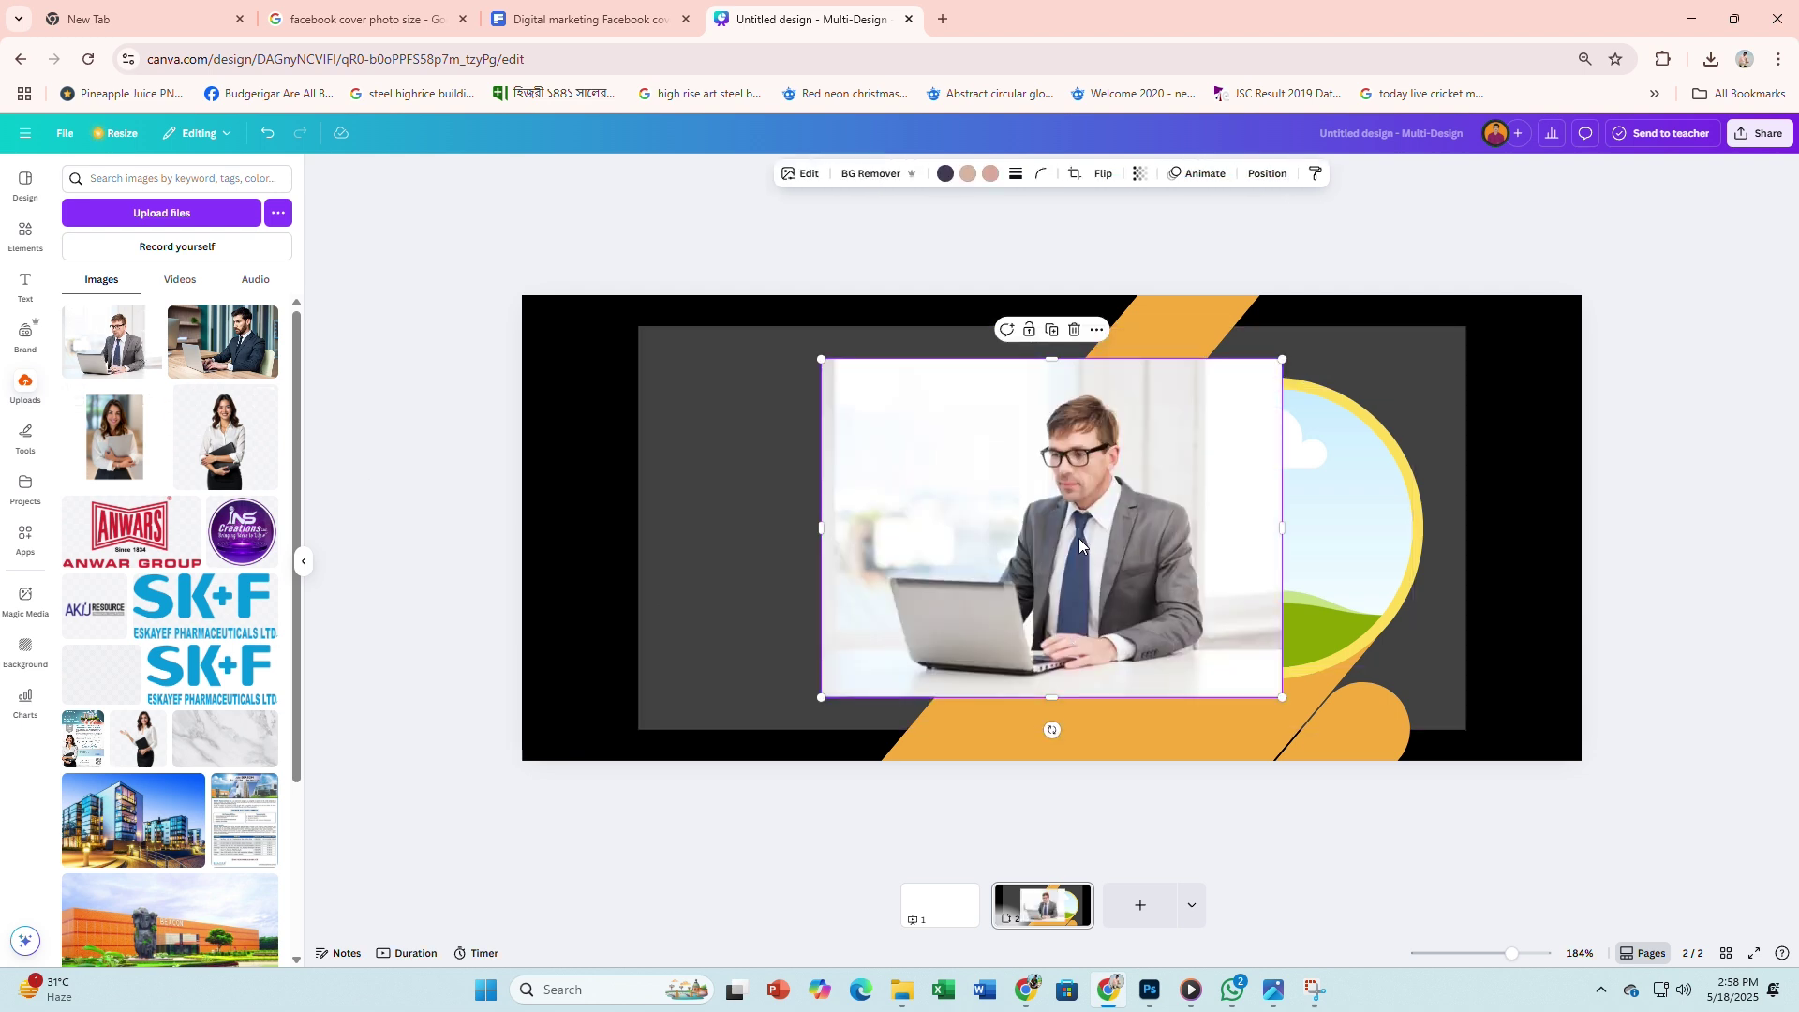
pyautogui.moveTo(1077, 538); pyautogui.dragTo(1379, 633)
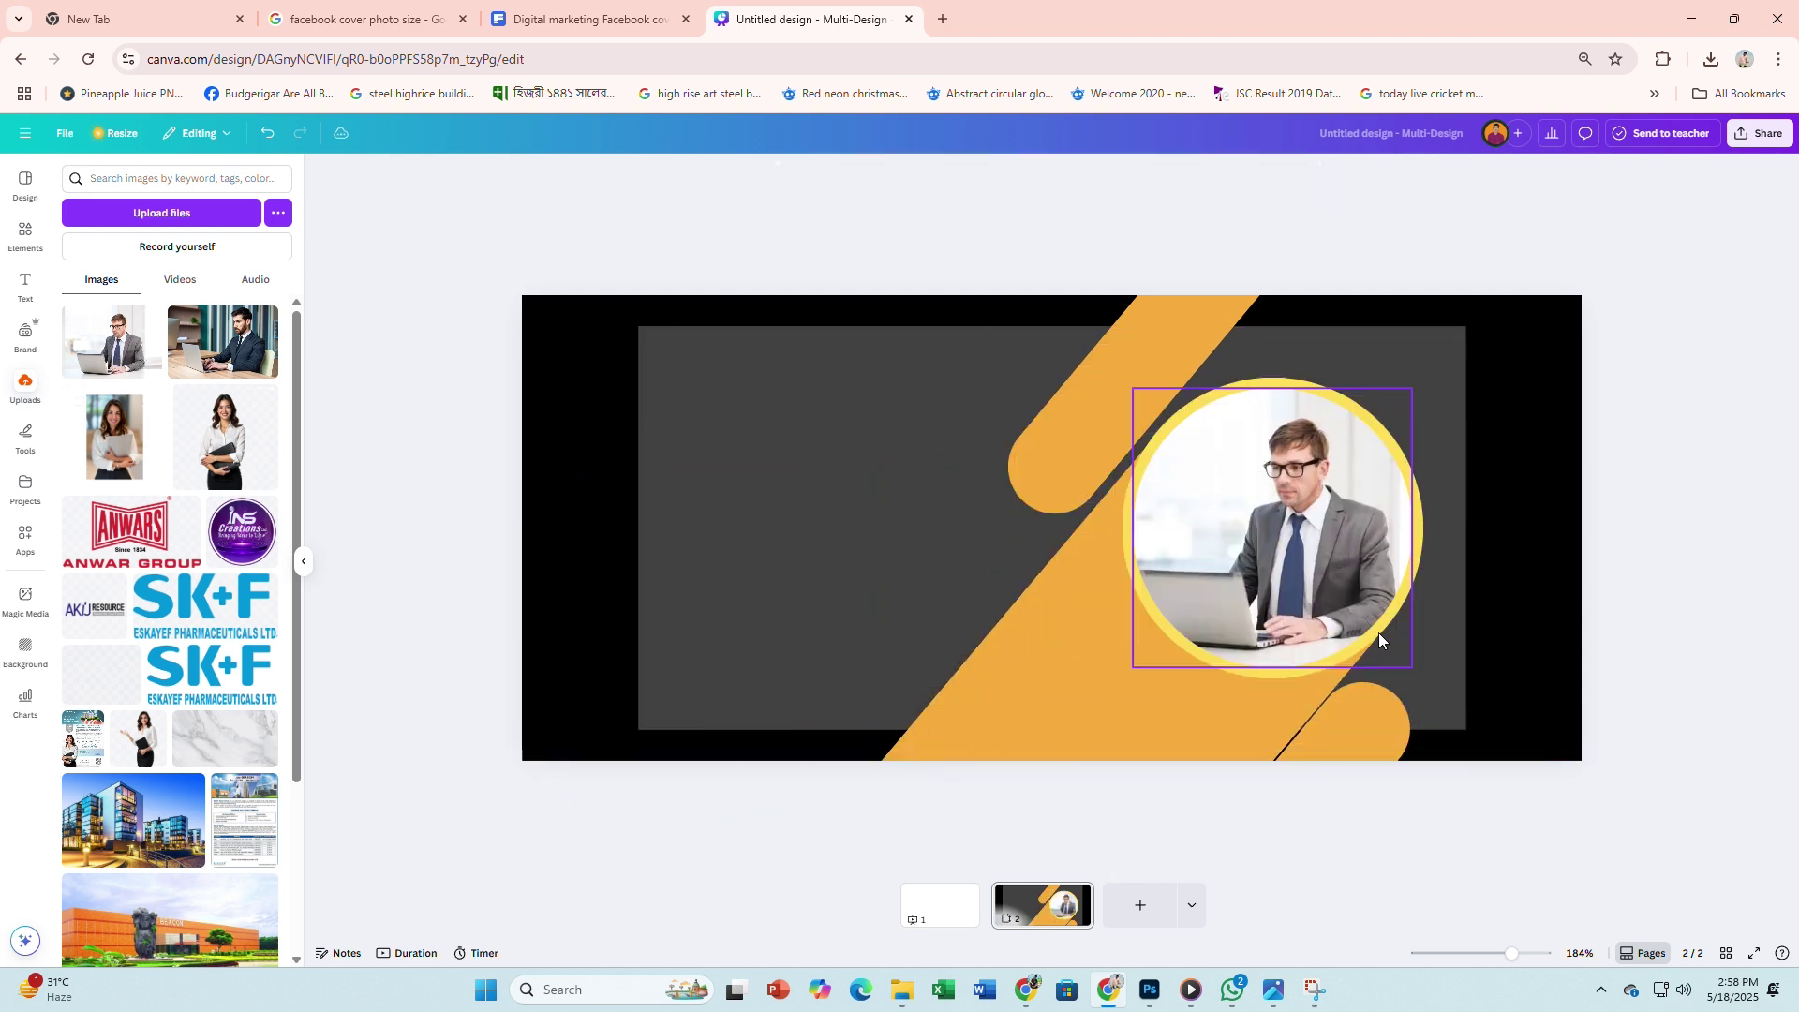
pyautogui.scroll(3, 1544, 573)
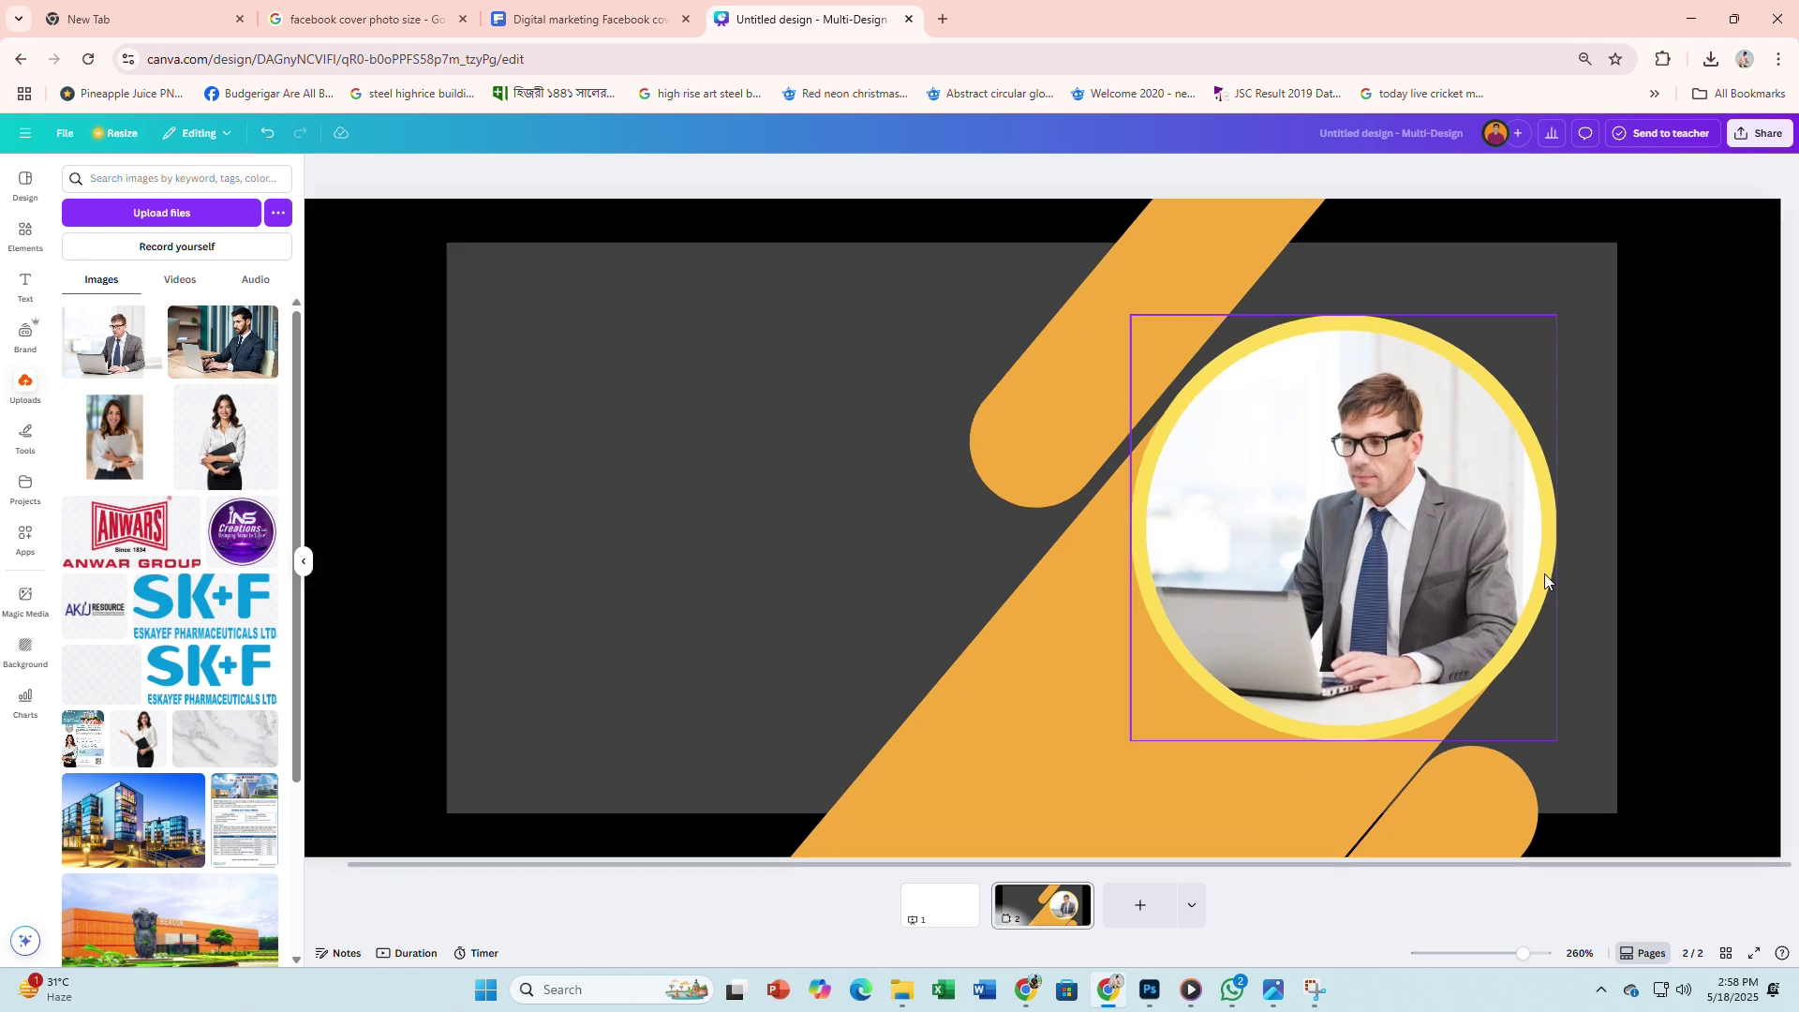
pyautogui.doubleClick(1418, 549)
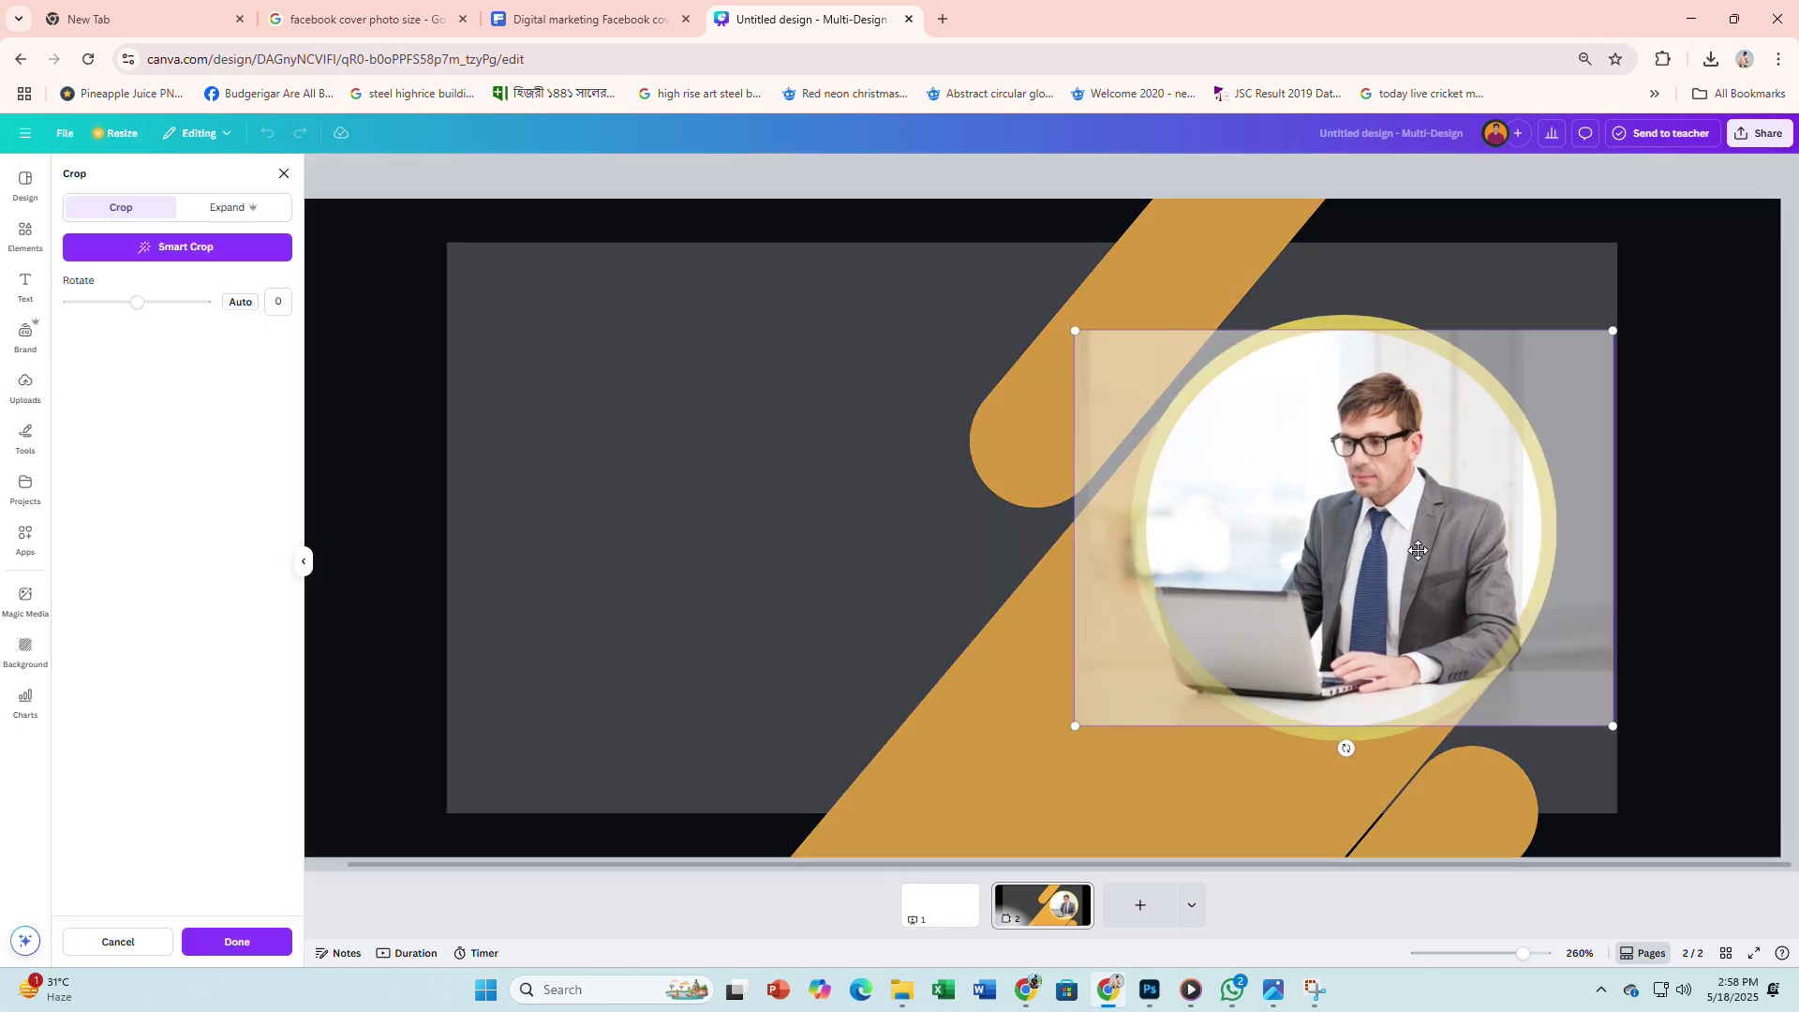
pyautogui.click(986, 485)
pyautogui.scroll(-3, 875, 369)
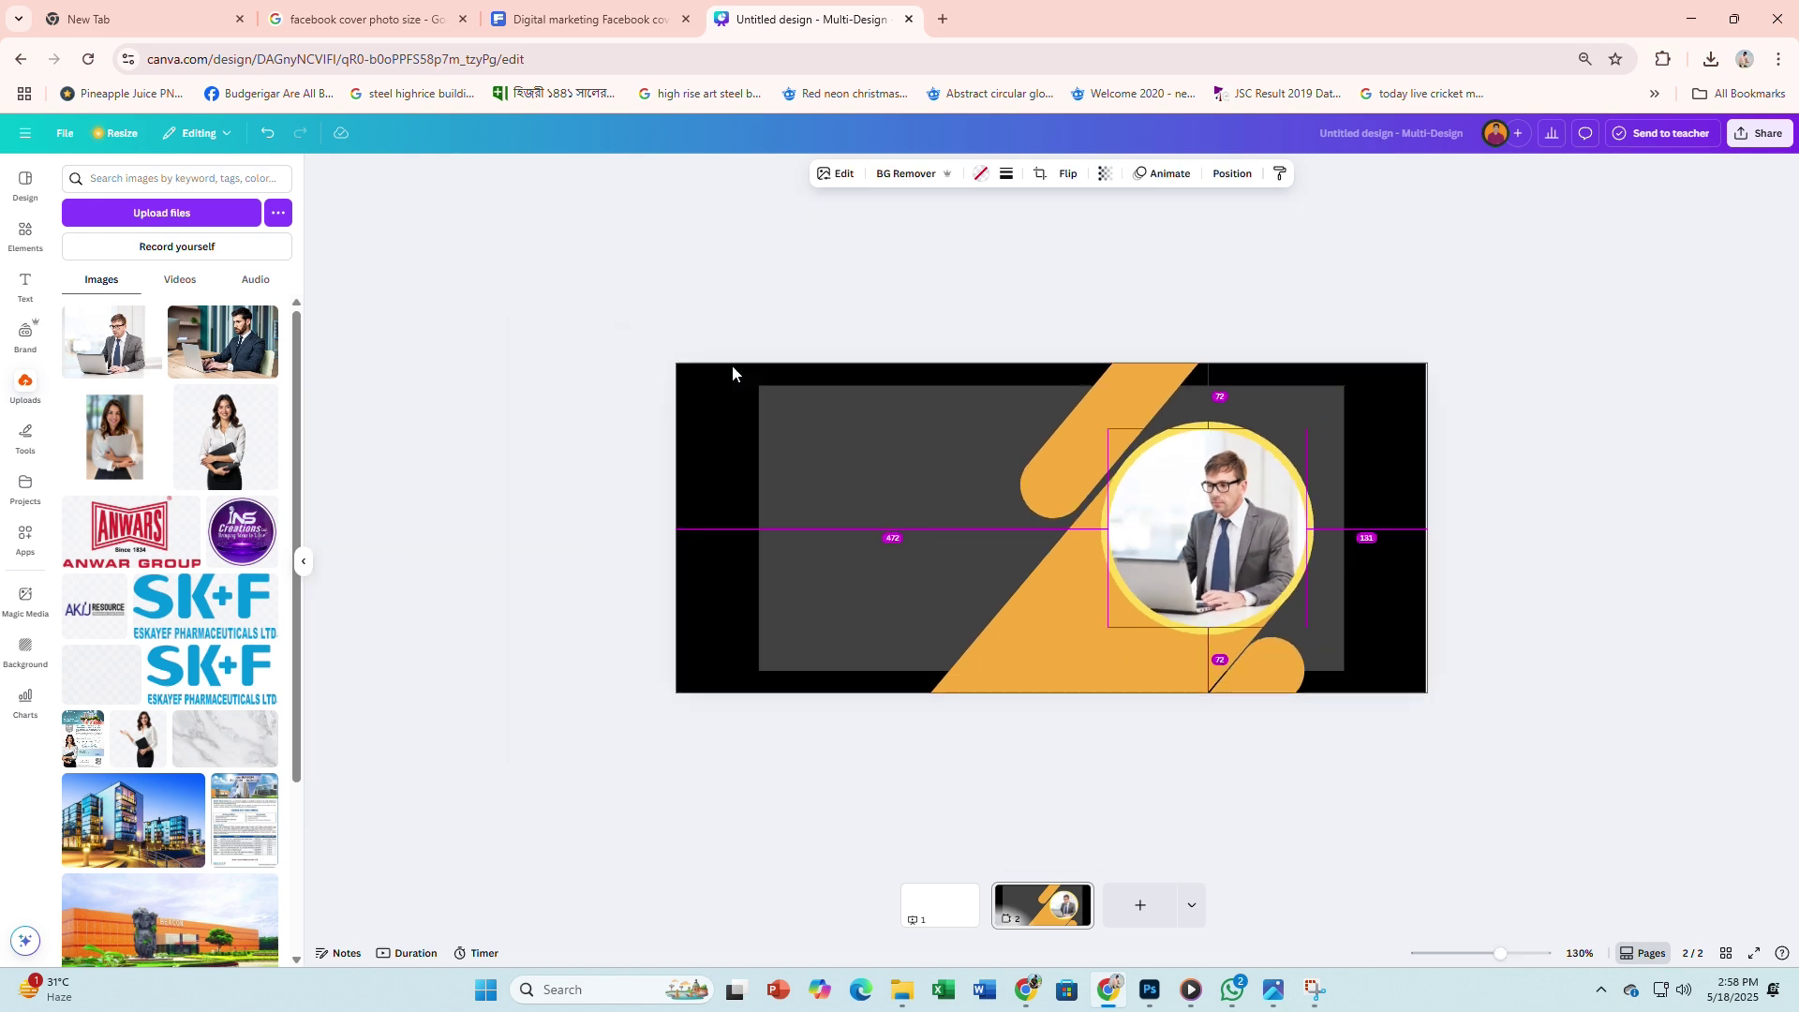
# Step: Add an all-caps heading to the cover and replace its placeholder text with "DIGITAL"
pyautogui.click(1743, 686)
pyautogui.scroll(4, 1273, 558)
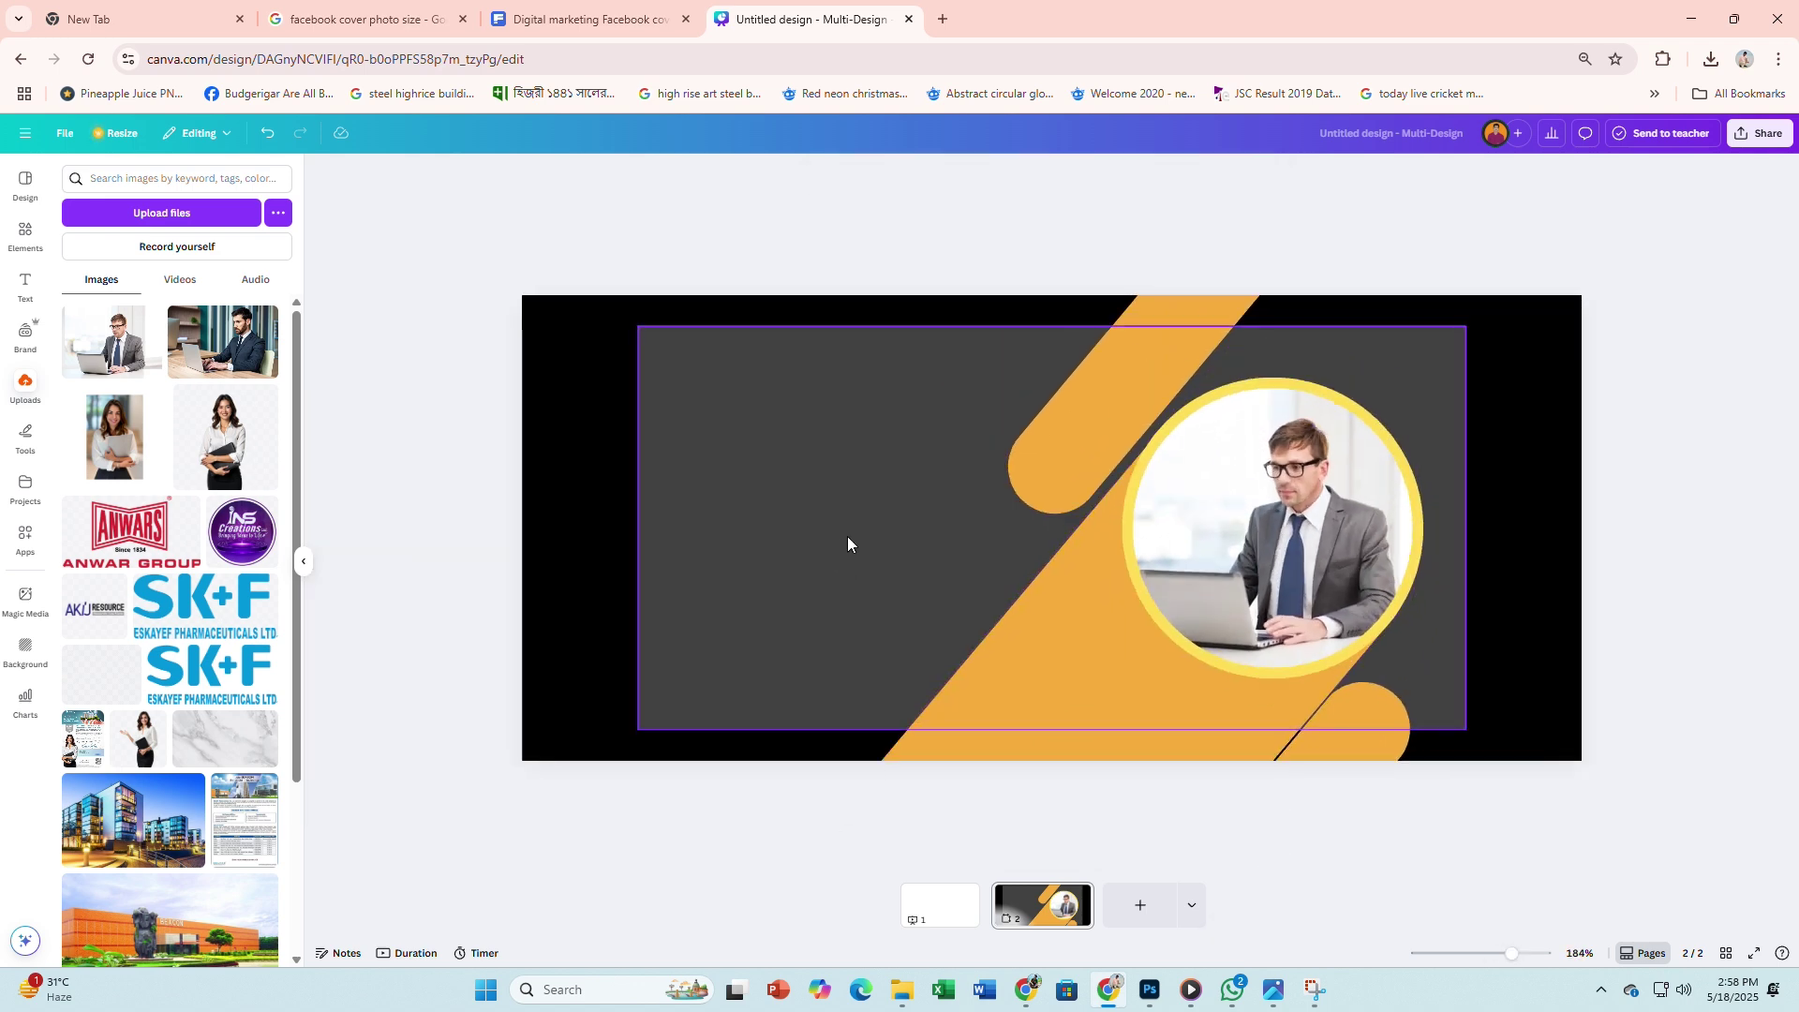
pyautogui.click(26, 296)
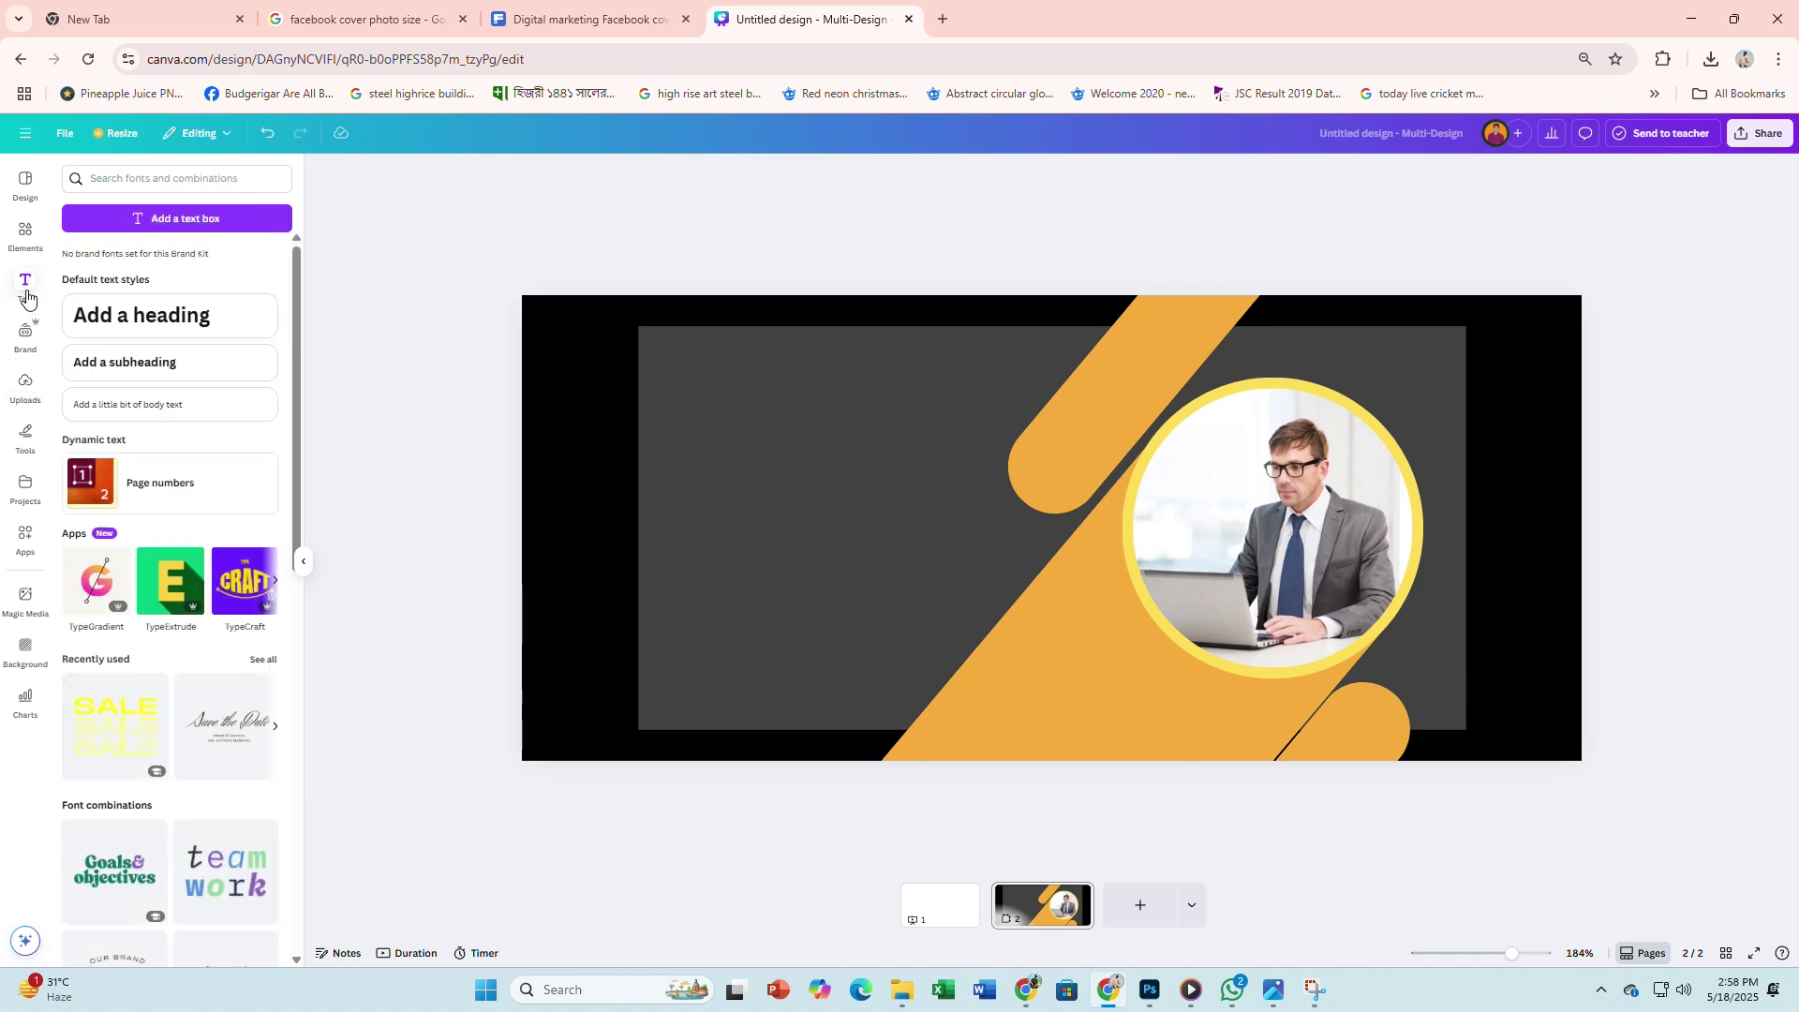
pyautogui.click(175, 315)
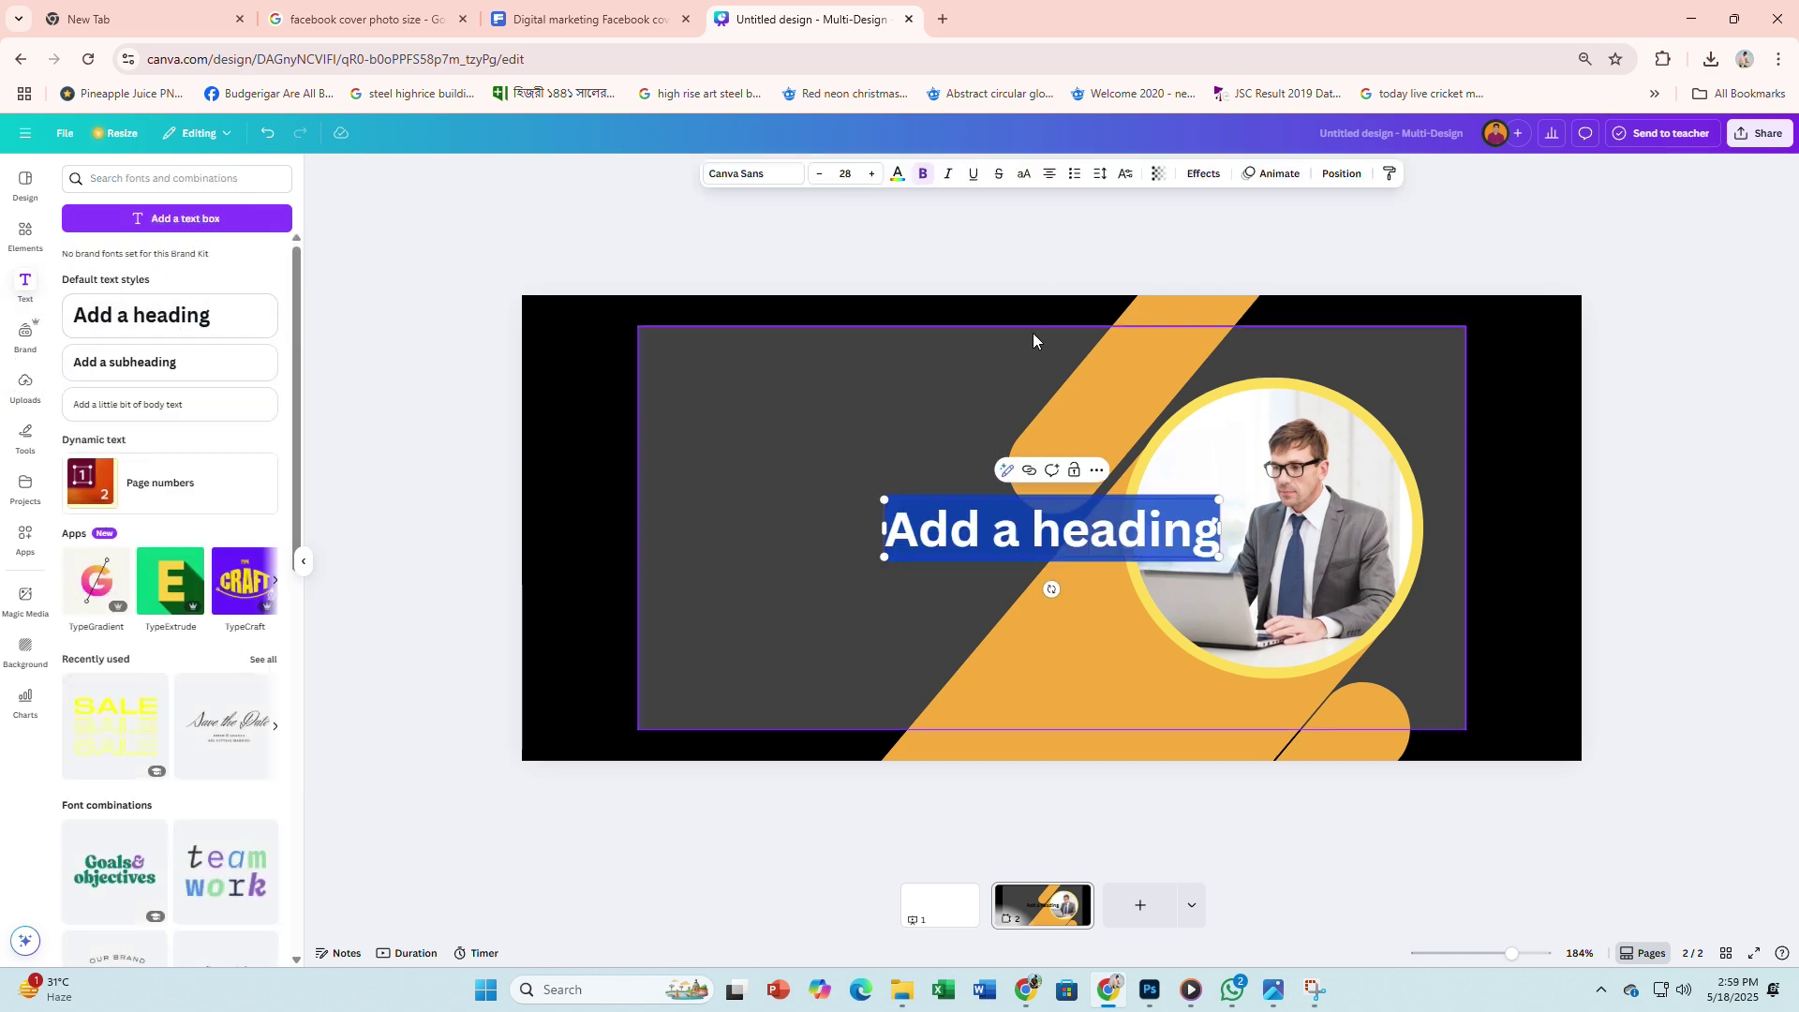
pyautogui.click(1023, 174)
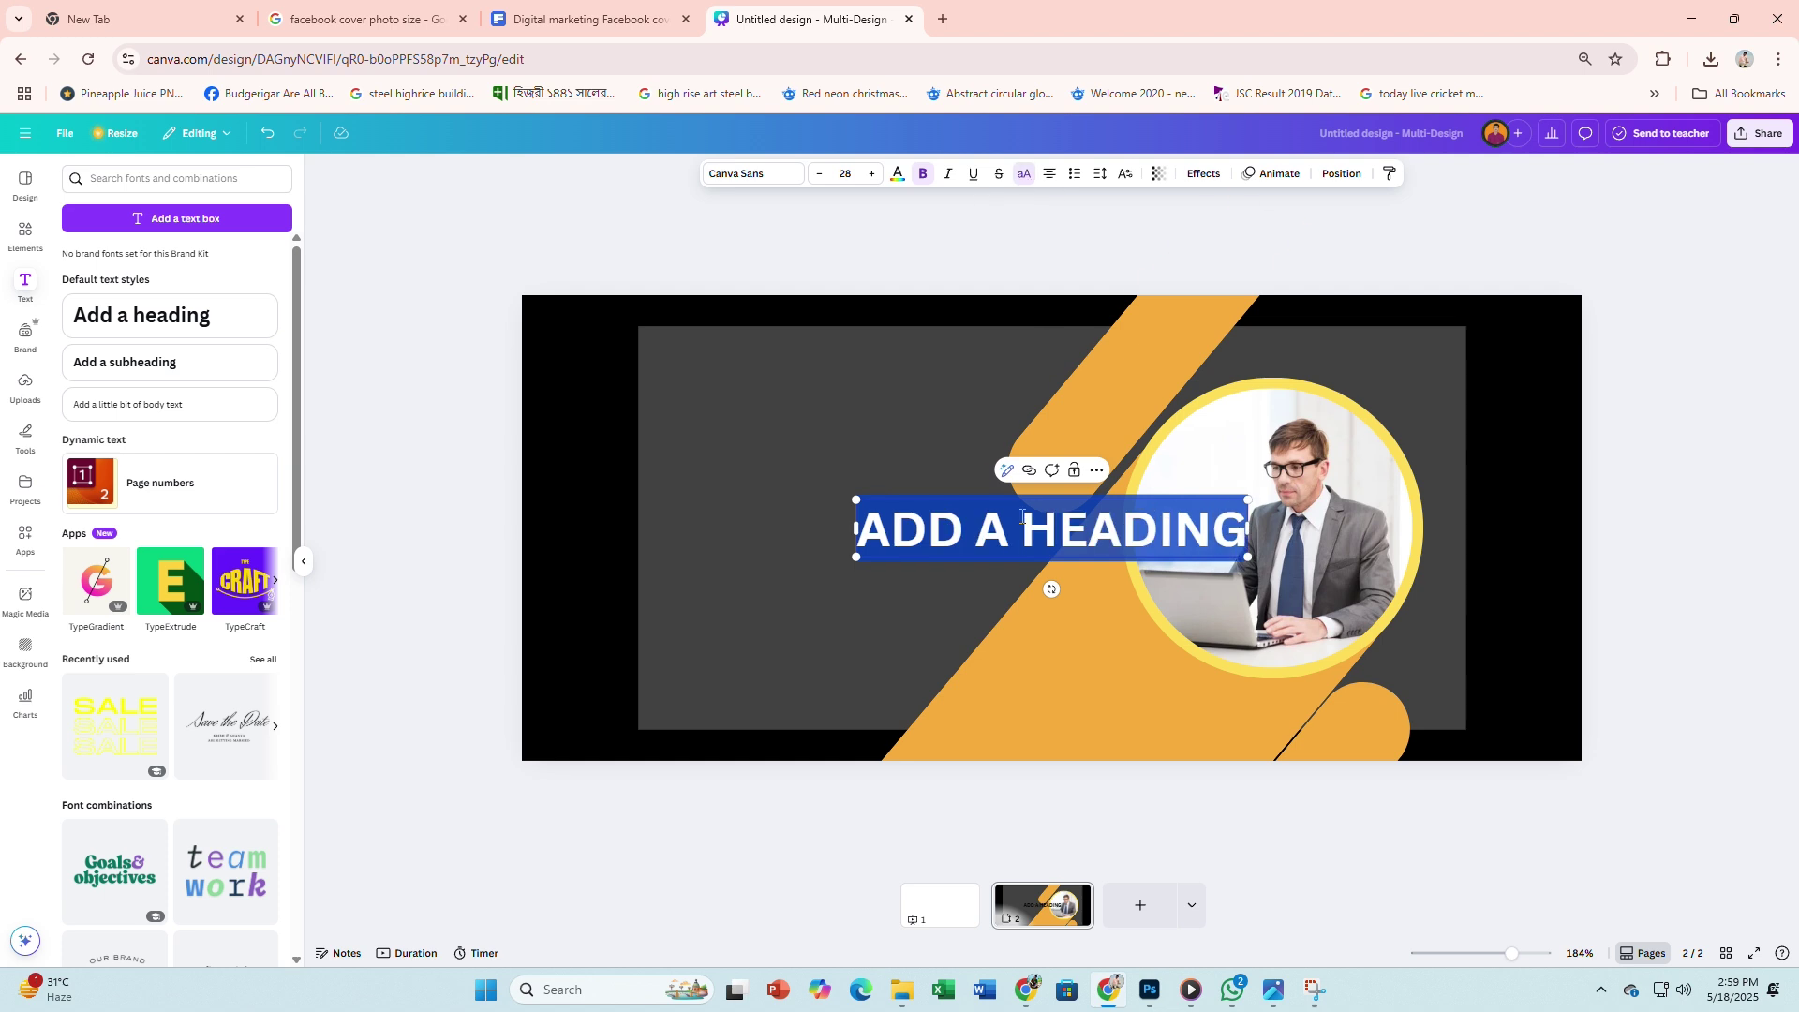
pyautogui.tripleClick(1021, 540)
pyautogui.press('BackSpace')
pyautogui.write('DIGITA')
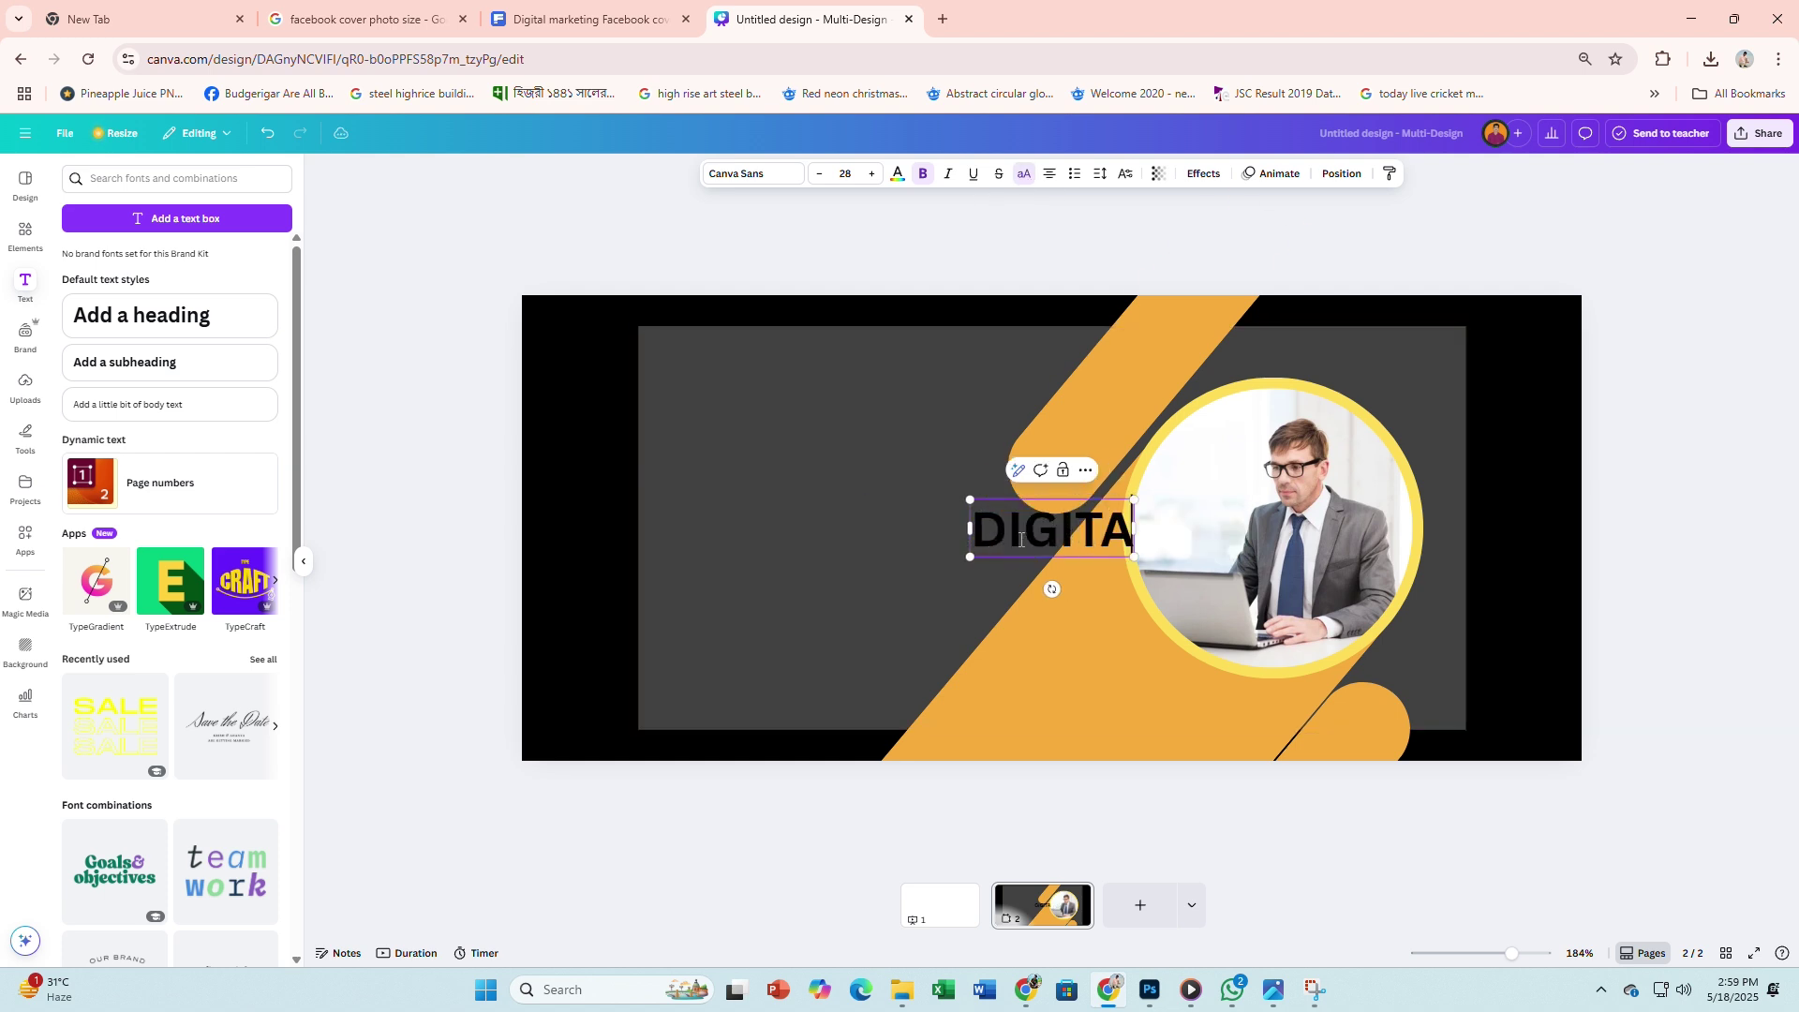
pyautogui.write('L')
pyautogui.click(777, 558)
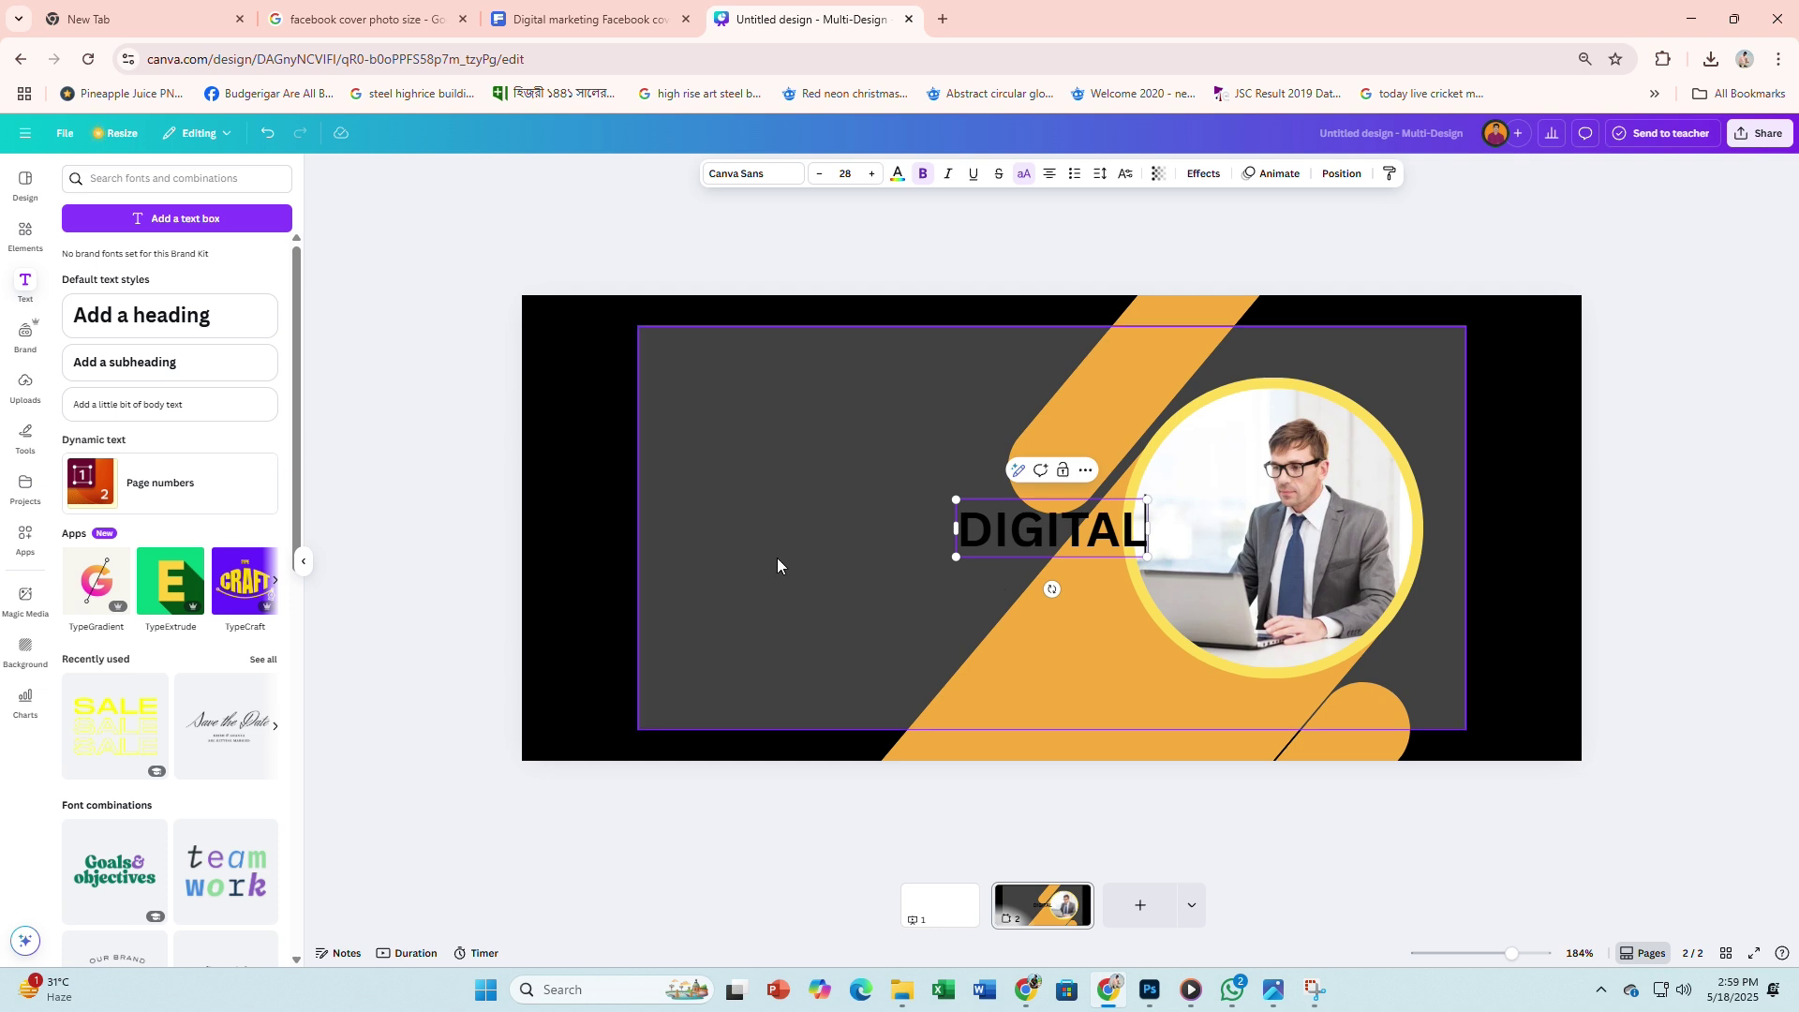
# Step: Colour the DIGITAL heading white and move it to the upper left of the grey safe zone
pyautogui.click(1021, 549)
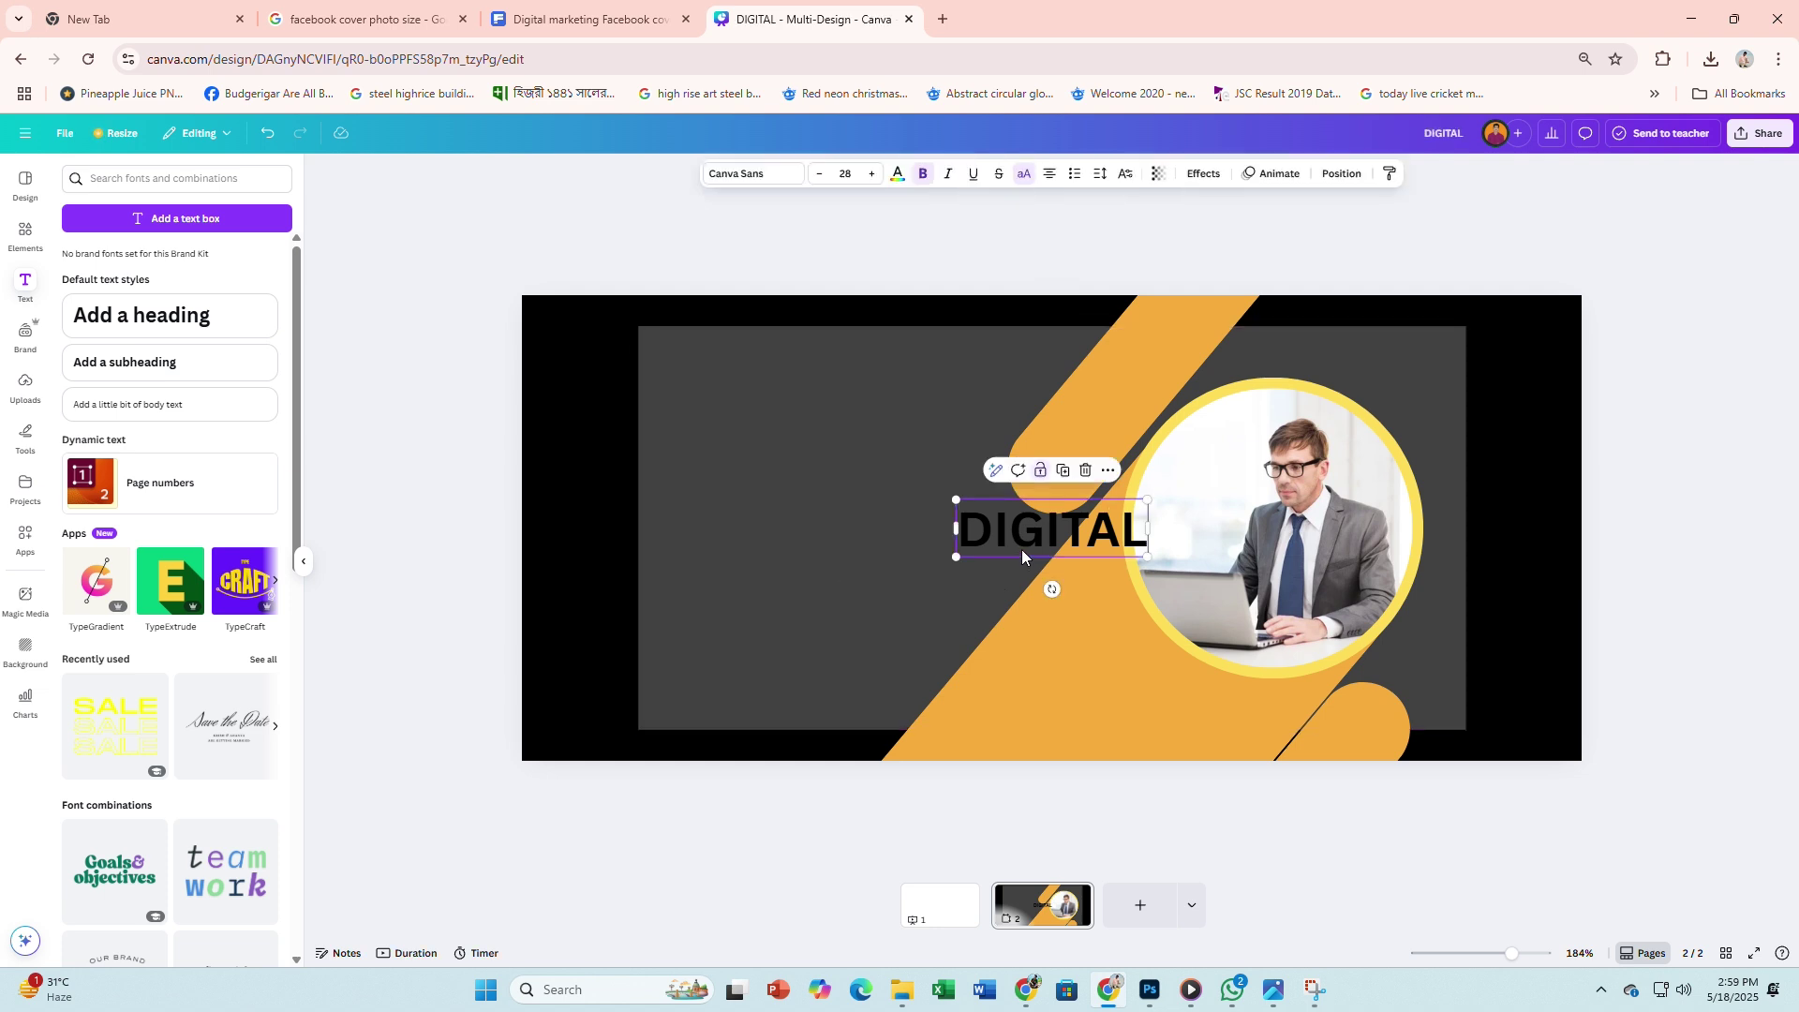
pyautogui.click(891, 178)
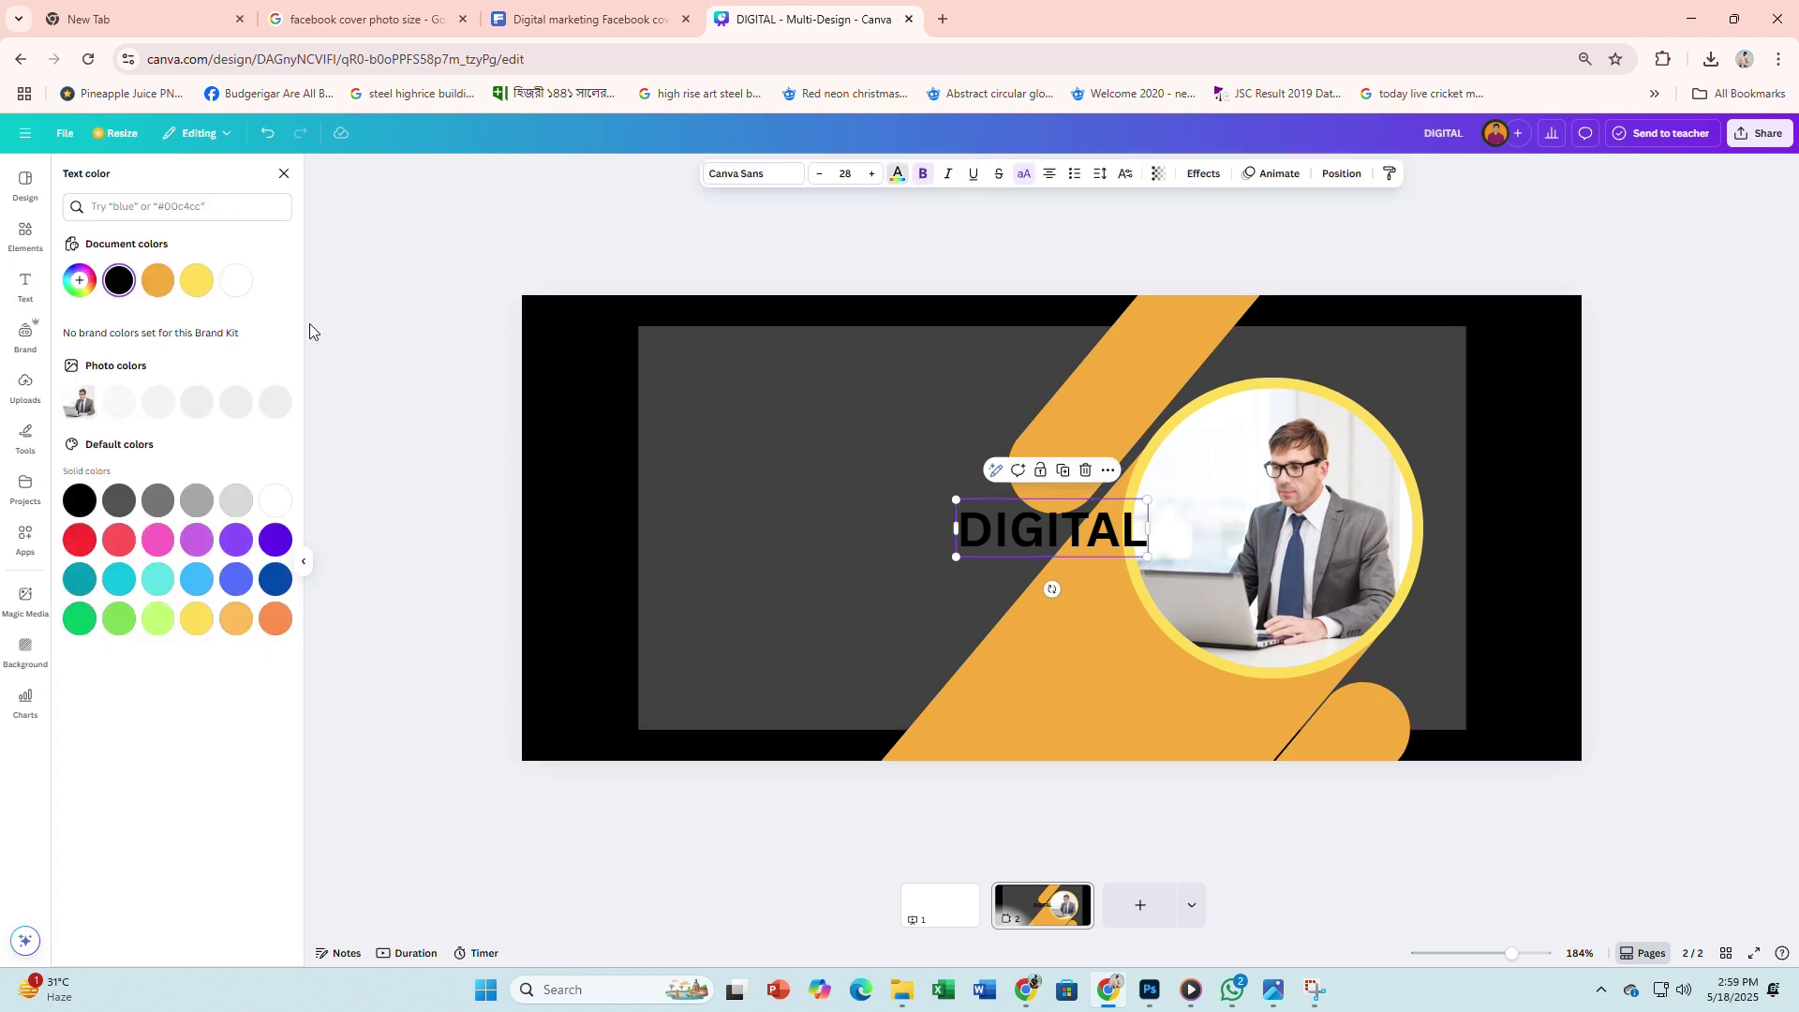
pyautogui.click(272, 505)
pyautogui.moveTo(998, 542); pyautogui.dragTo(722, 466)
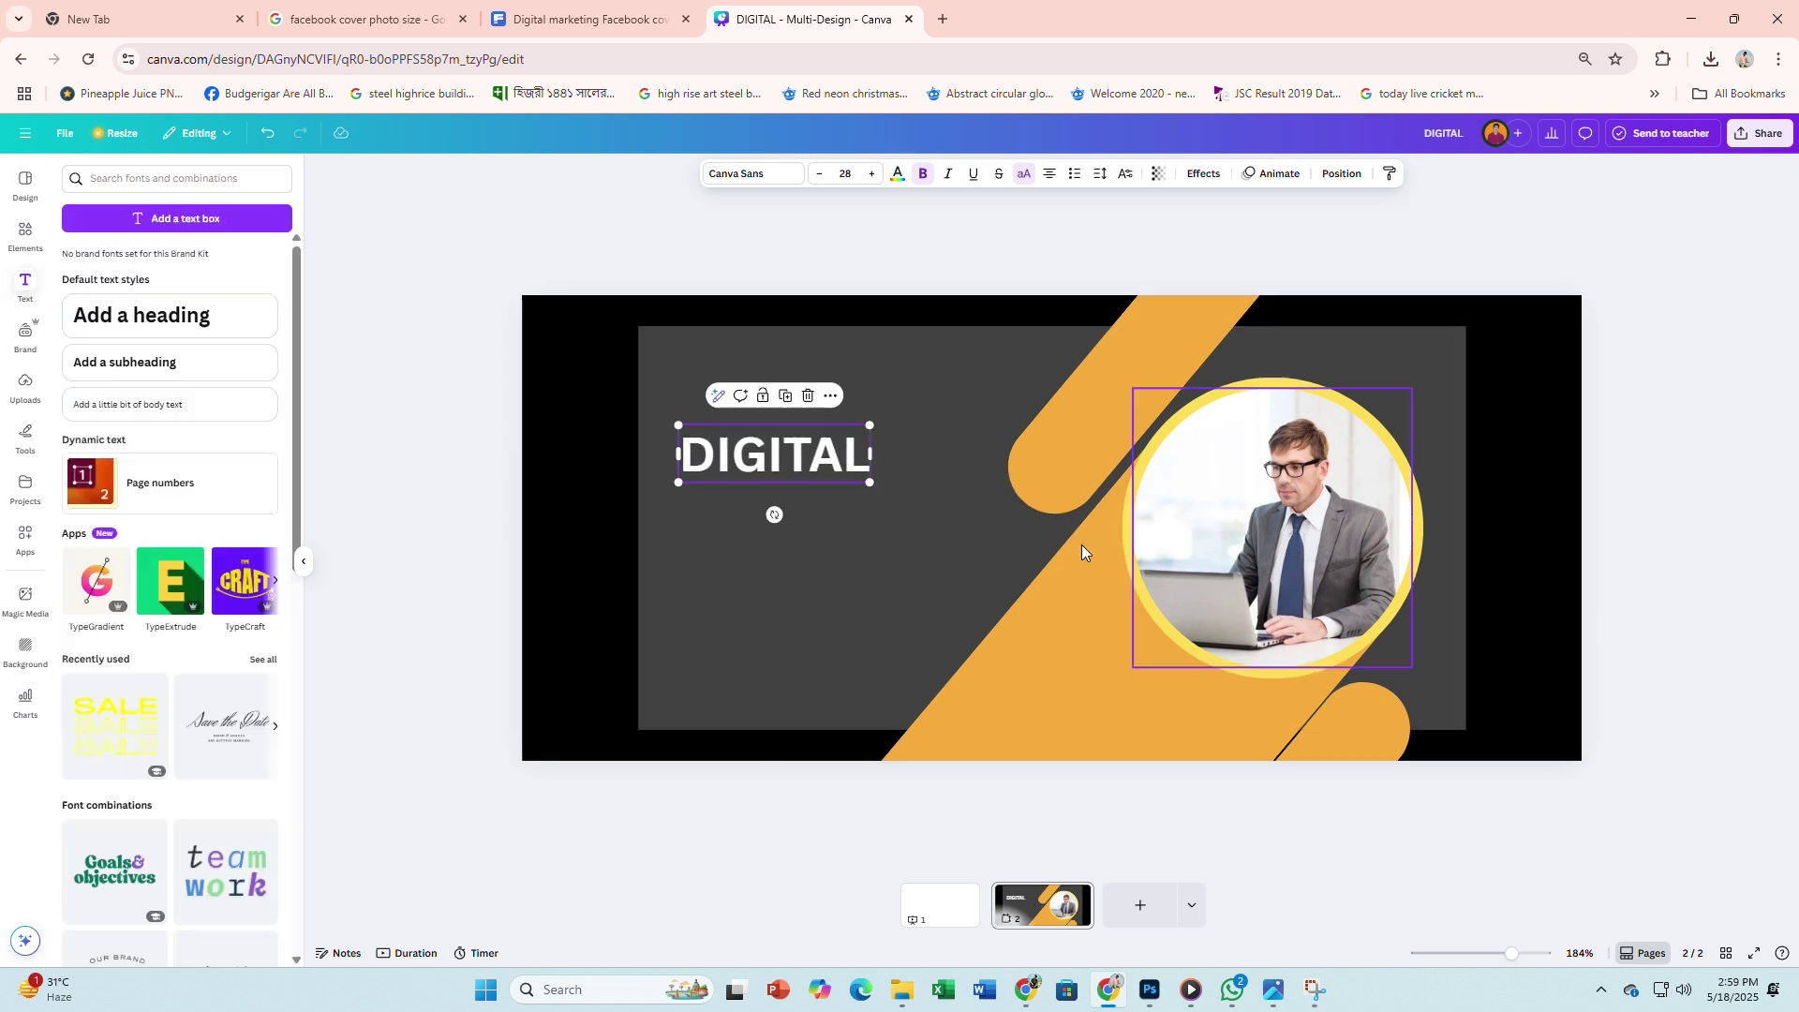